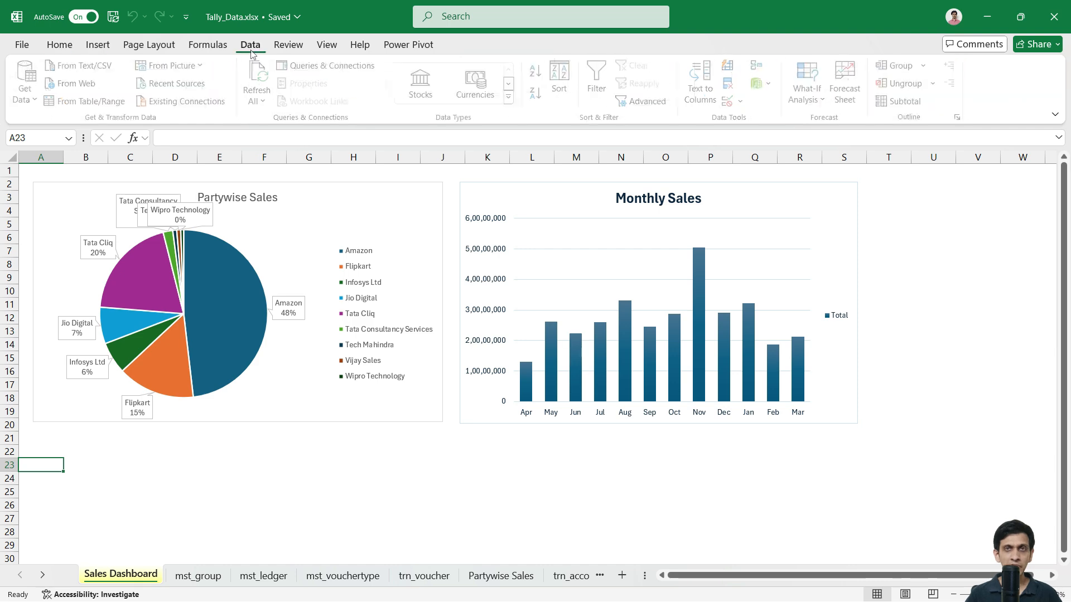
Step: Start a From Text/CSV import and browse to D:\utility\csv to reach mst_stock_item.csv
{"action": "left_click", "coordinate": [19, 99]}
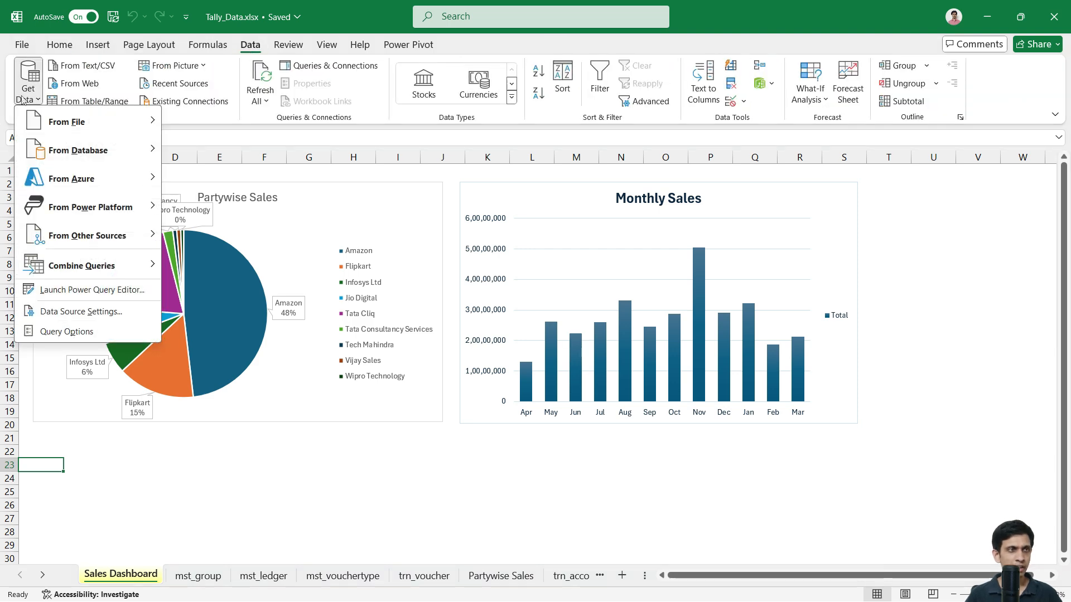
{"action": "mouse_move", "coordinate": [83, 122]}
{"action": "left_click", "coordinate": [229, 162]}
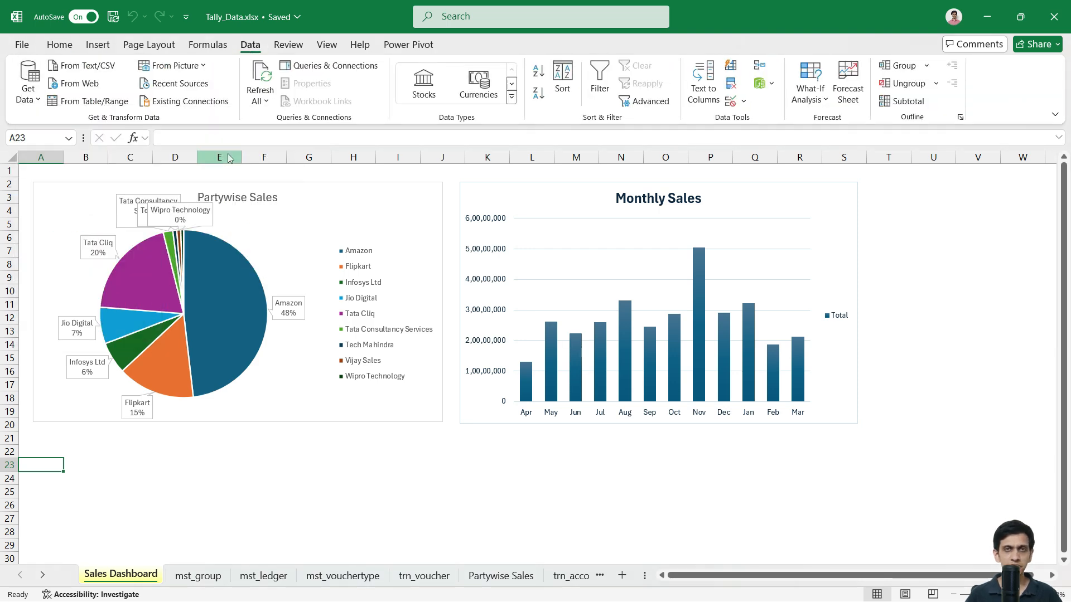
{"action": "scroll", "coordinate": [67, 188], "scroll_direction": "down", "scroll_amount": 3}
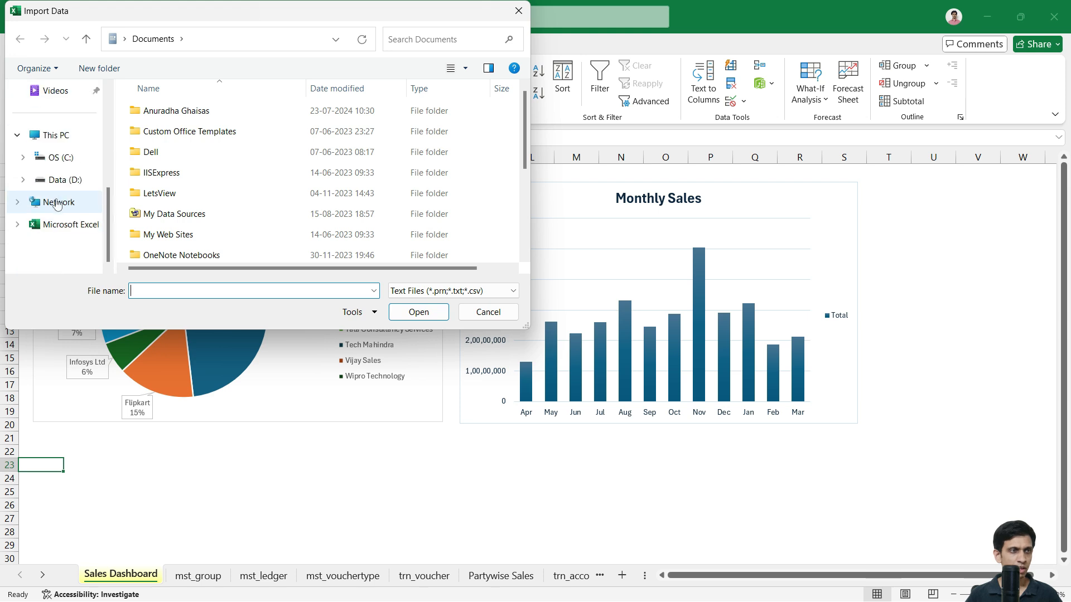
{"action": "left_click", "coordinate": [62, 180]}
{"action": "scroll", "coordinate": [188, 216], "scroll_direction": "down", "scroll_amount": 2}
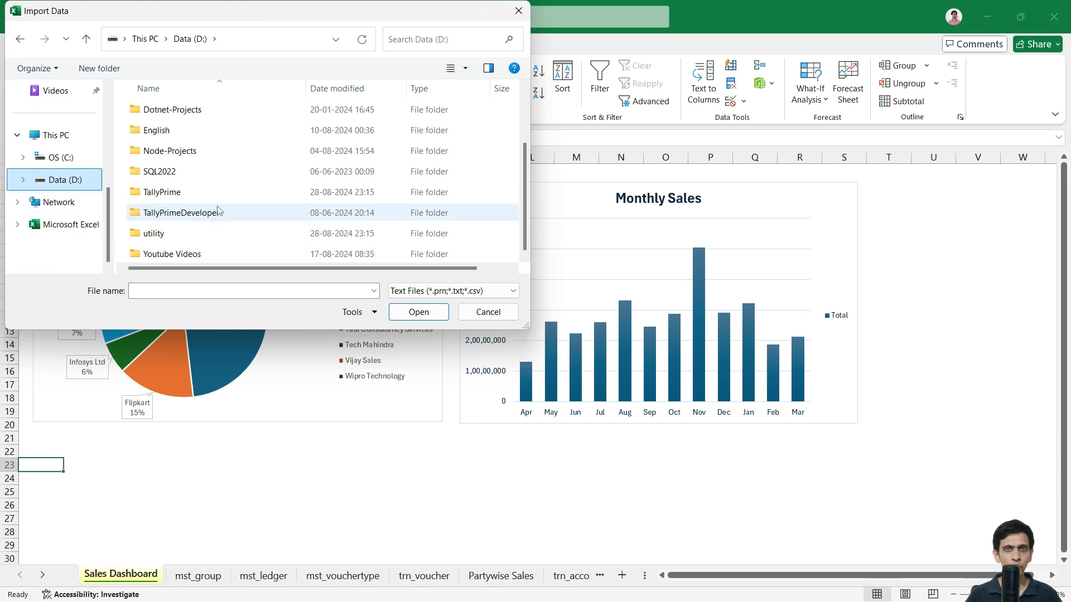
{"action": "double_click", "coordinate": [176, 234]}
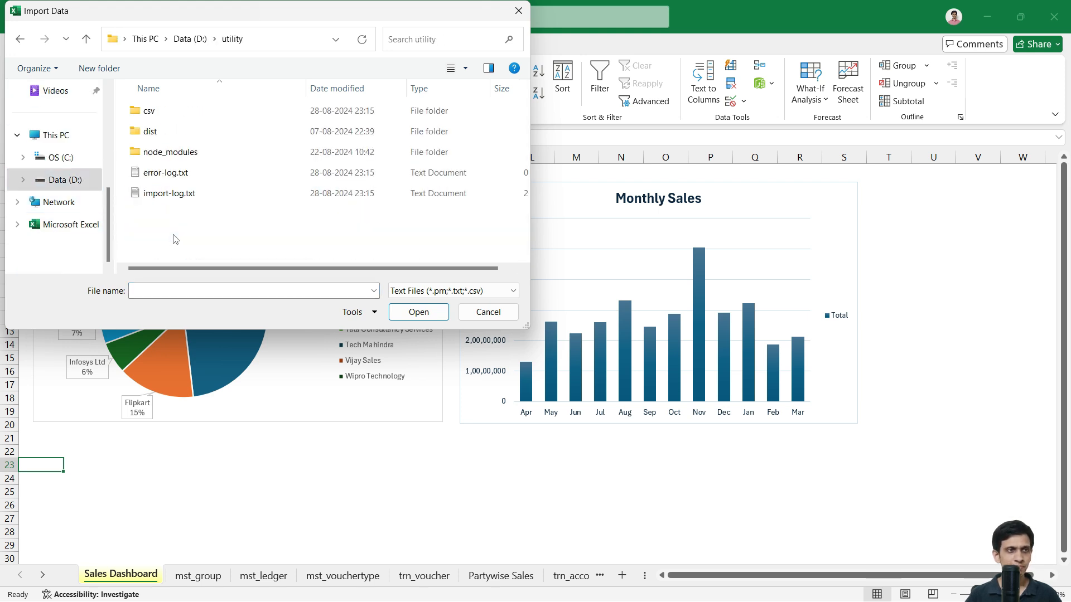
{"action": "double_click", "coordinate": [148, 111]}
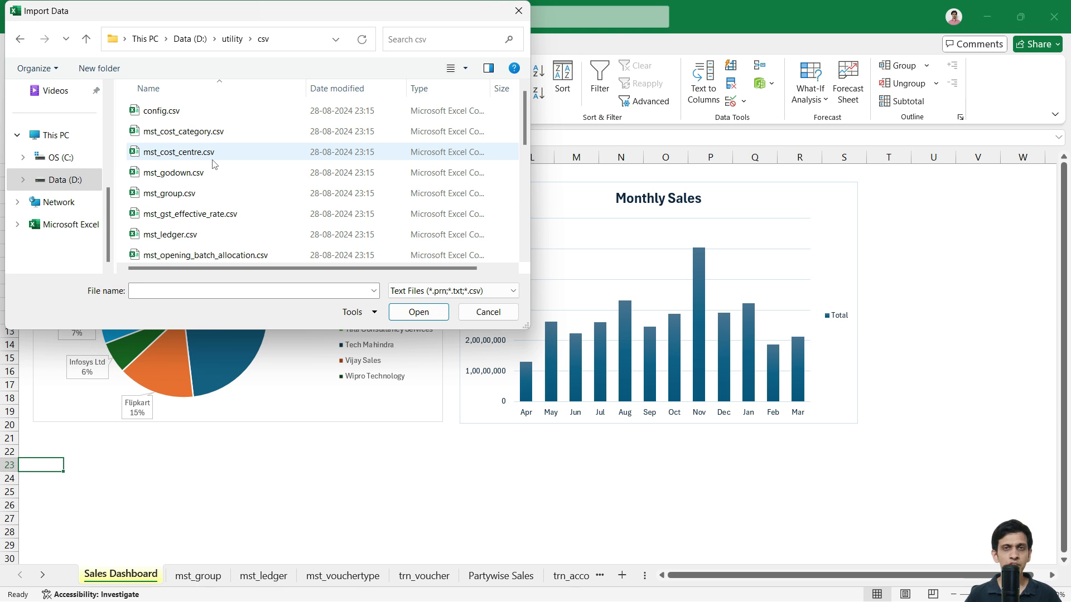
{"action": "scroll", "coordinate": [212, 167], "scroll_direction": "down", "scroll_amount": 3}
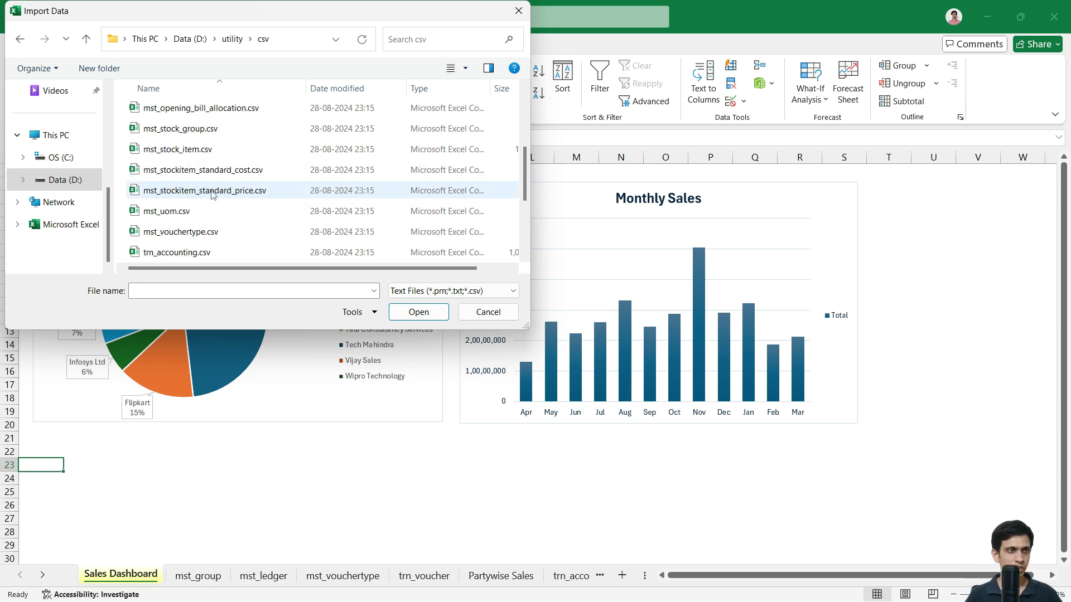
{"action": "scroll", "coordinate": [213, 194], "scroll_direction": "up", "scroll_amount": 1}
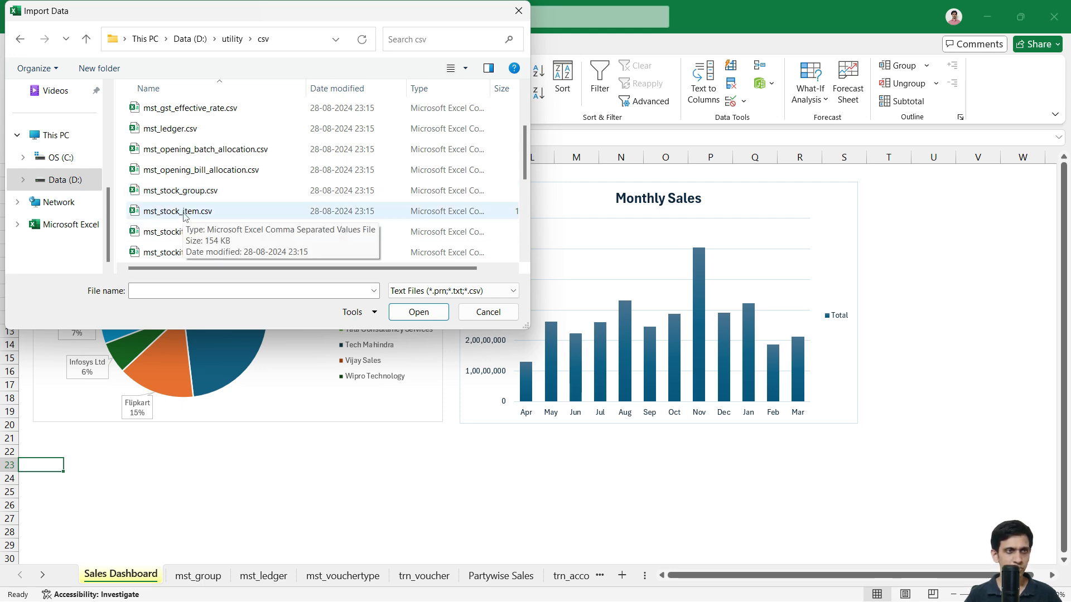
{"action": "key", "text": "Escape"}
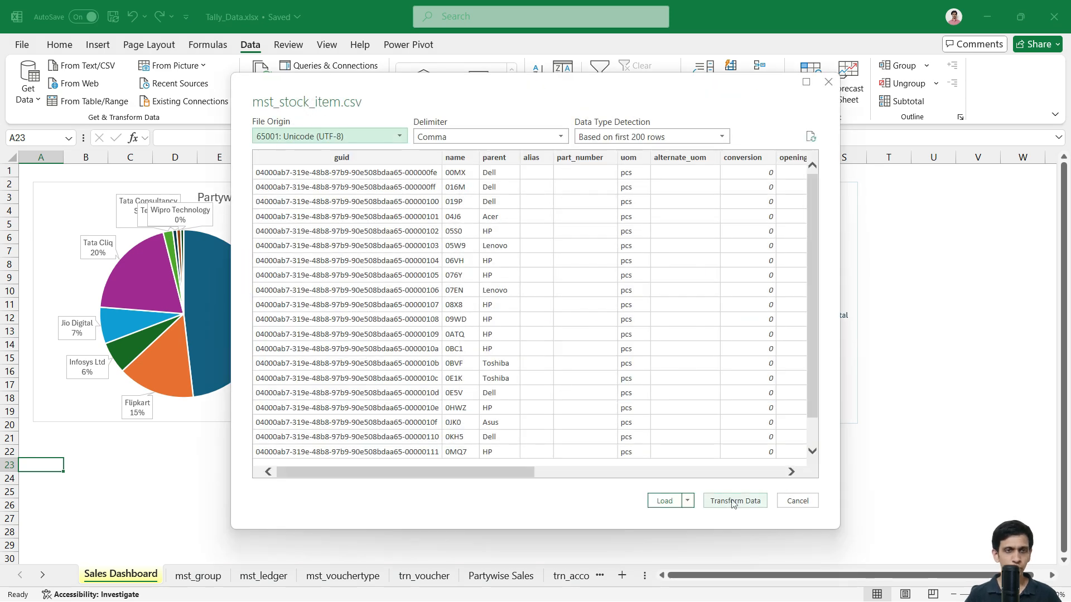
Step: Open mst_stock_item in Power Query Editor and check its first-row values from guid through gst_taxability
{"action": "left_click", "coordinate": [735, 501]}
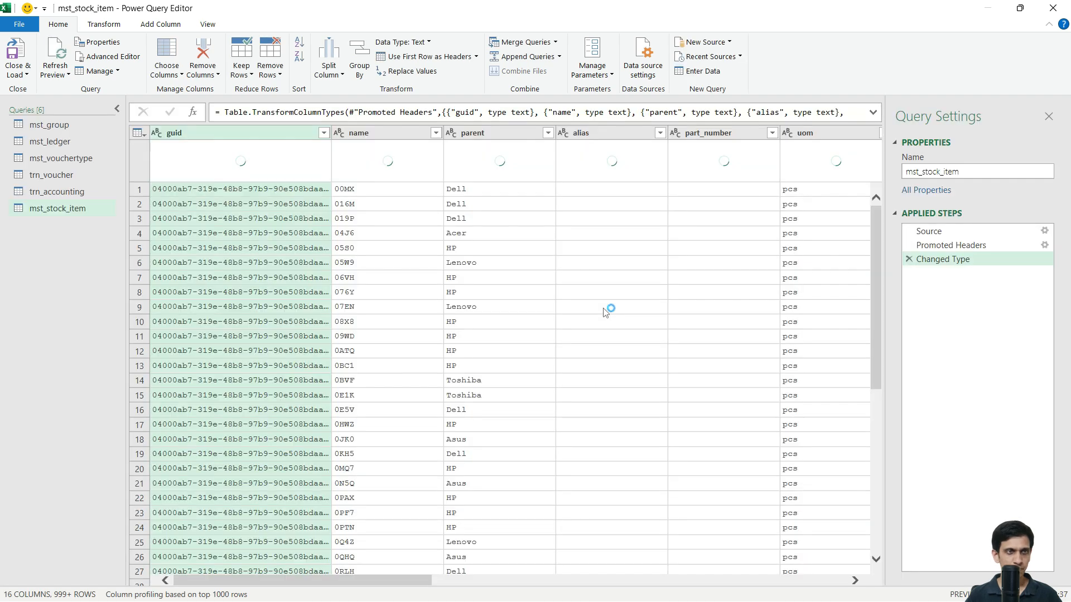
{"action": "left_click", "coordinate": [365, 192]}
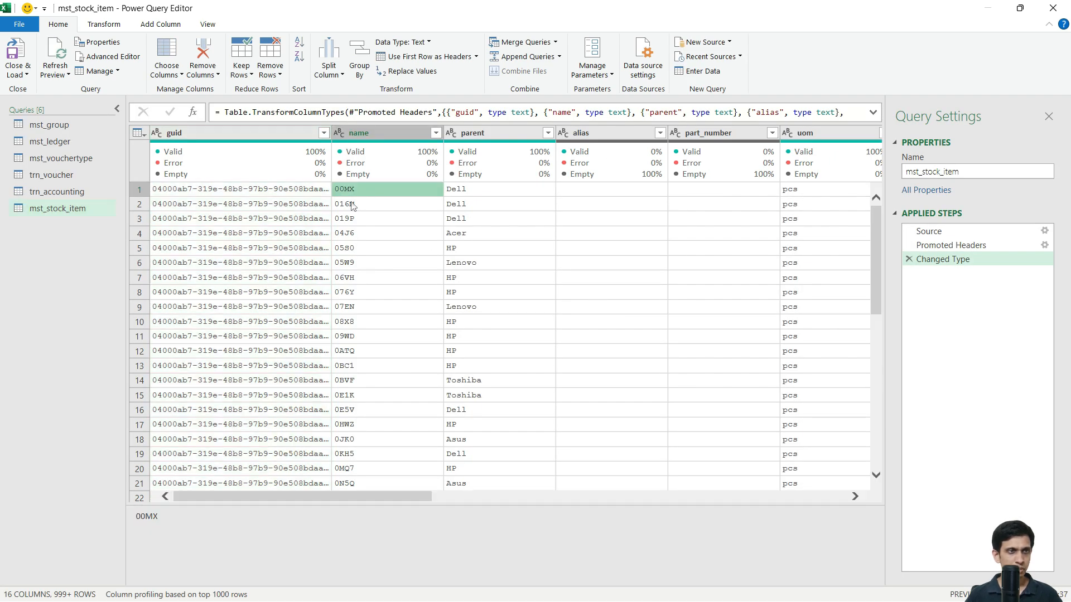
{"action": "left_click", "coordinate": [466, 192]}
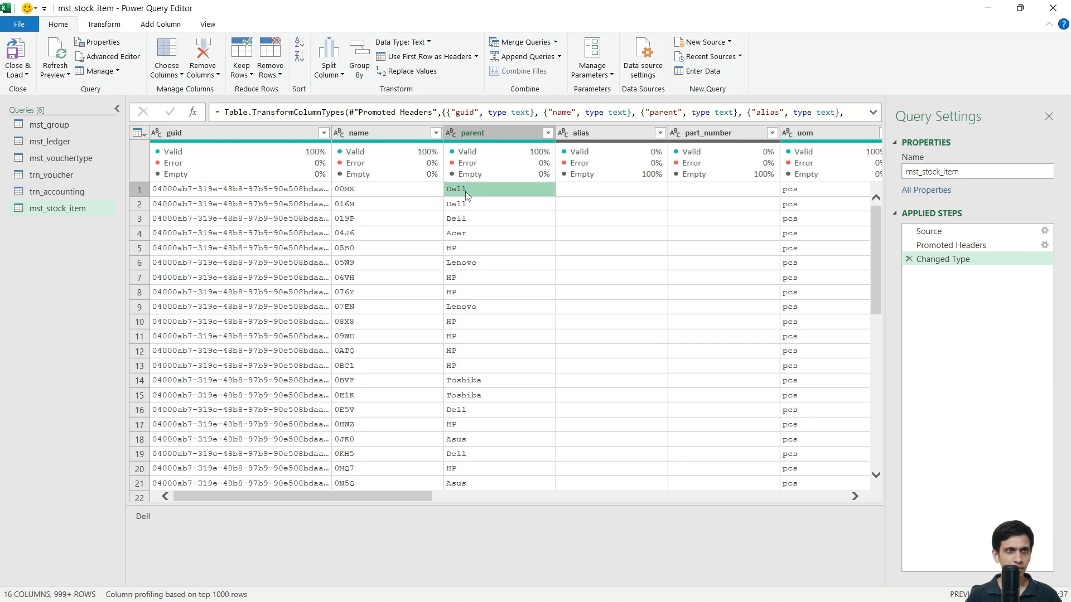
{"action": "key", "text": "Right"}
{"action": "key", "text": "Right"}
{"action": "key", "text": "Right"}
{"action": "key", "text": "Left"}
{"action": "key", "text": "Right"}
{"action": "key", "text": "Right"}
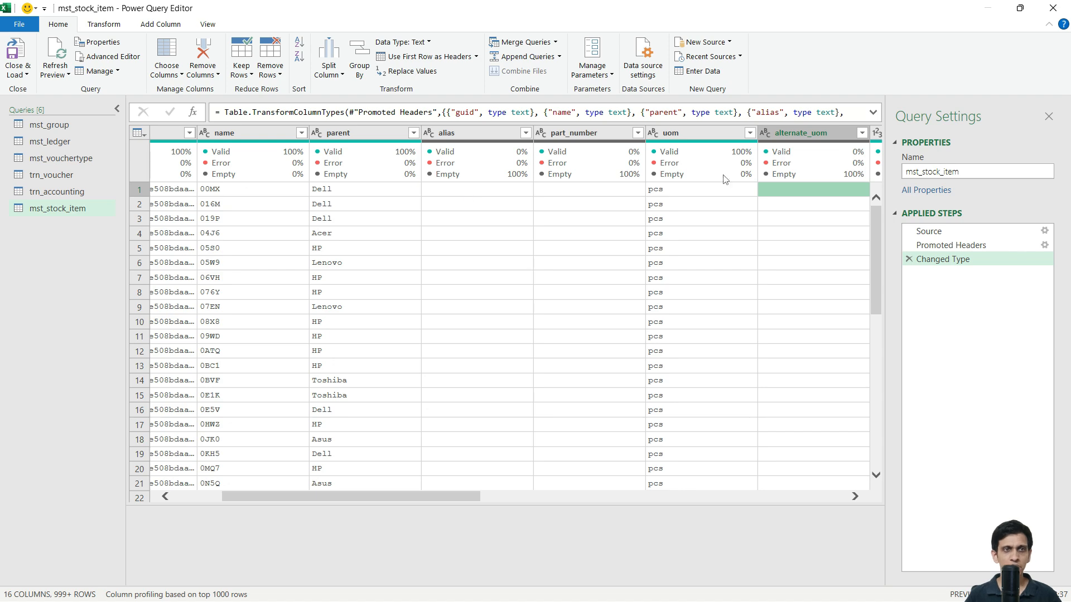
{"action": "key", "text": "Right"}
{"action": "key", "text": "Right"}
{"action": "key", "text": "Right"}
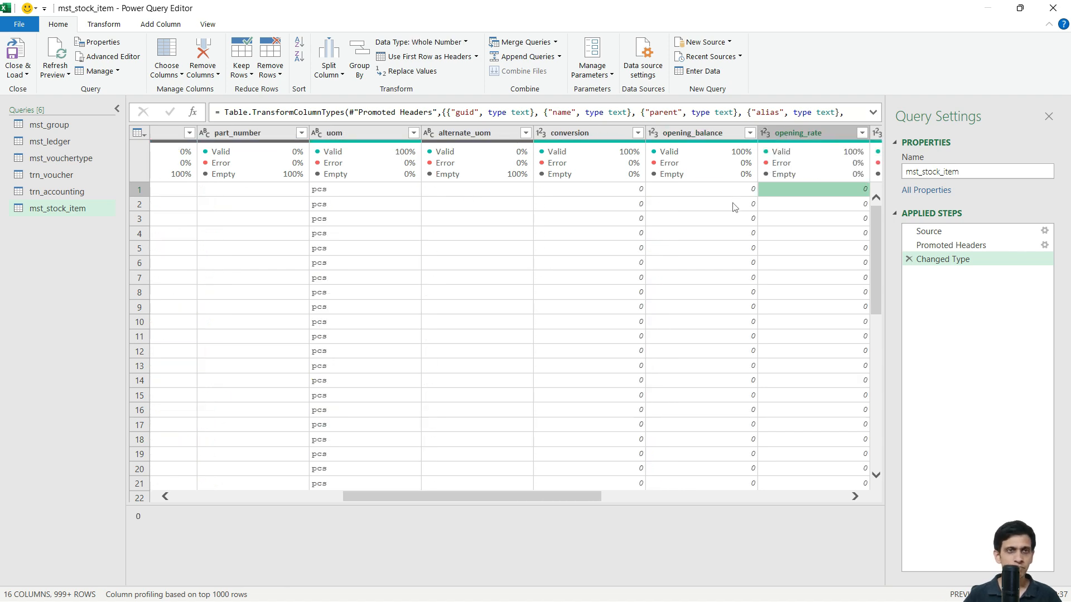
{"action": "key", "text": "Right"}
{"action": "key", "text": "Right"}
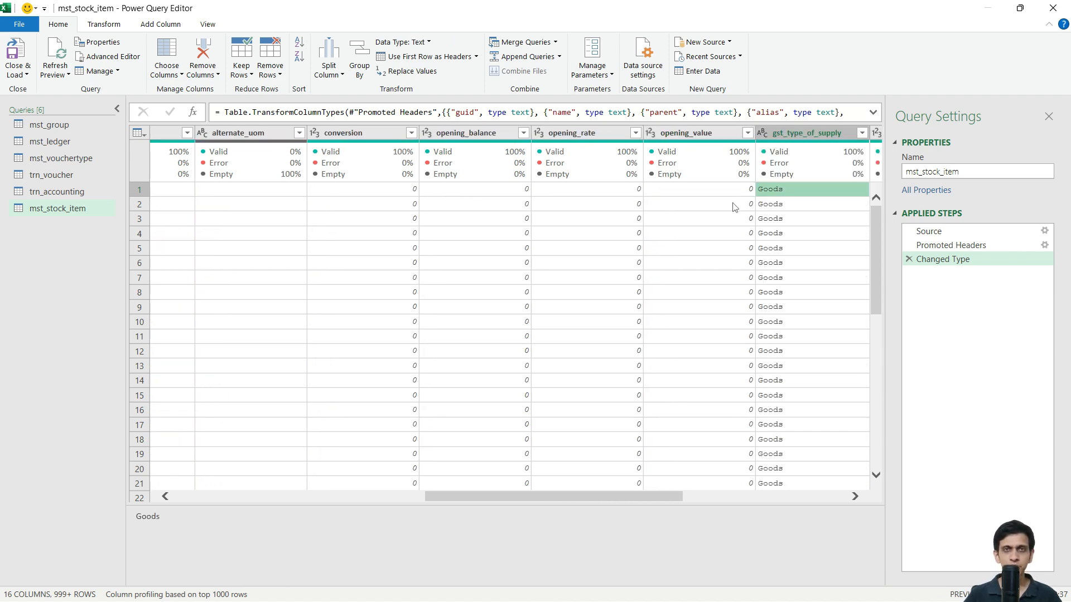
{"action": "key", "text": "Right"}
{"action": "key", "text": "Right"}
{"action": "key", "text": "Right"}
{"action": "key", "text": "Right"}
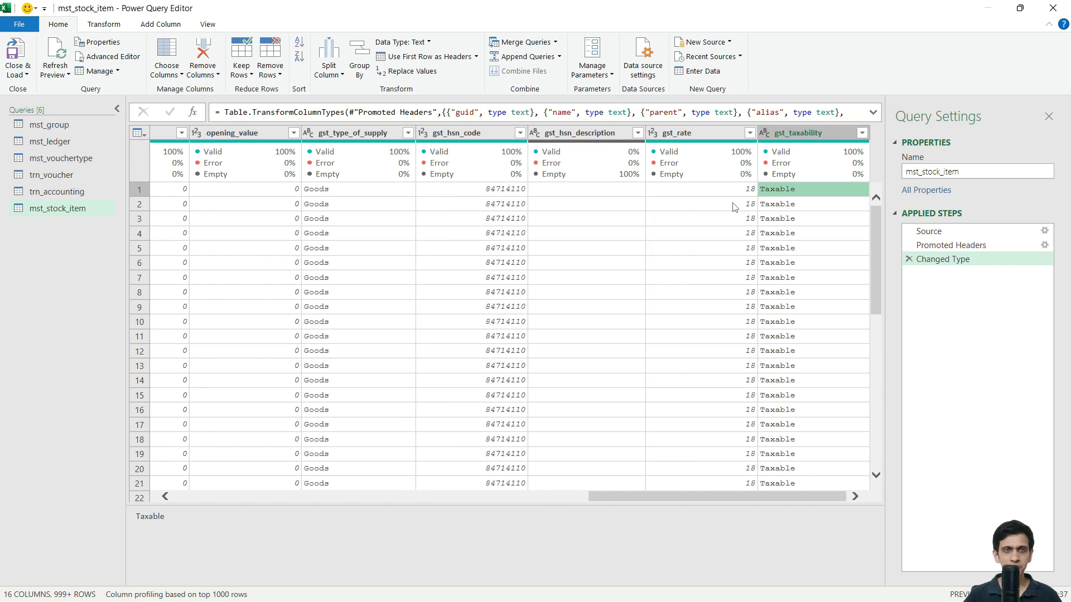
{"action": "key", "text": "Left"}
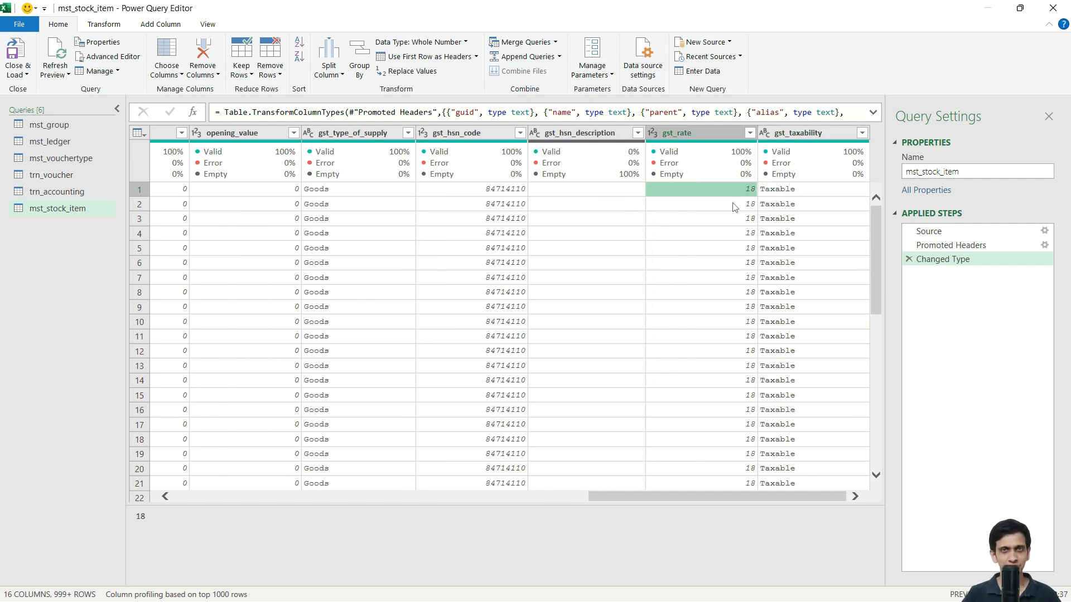
{"action": "key", "text": "Home"}
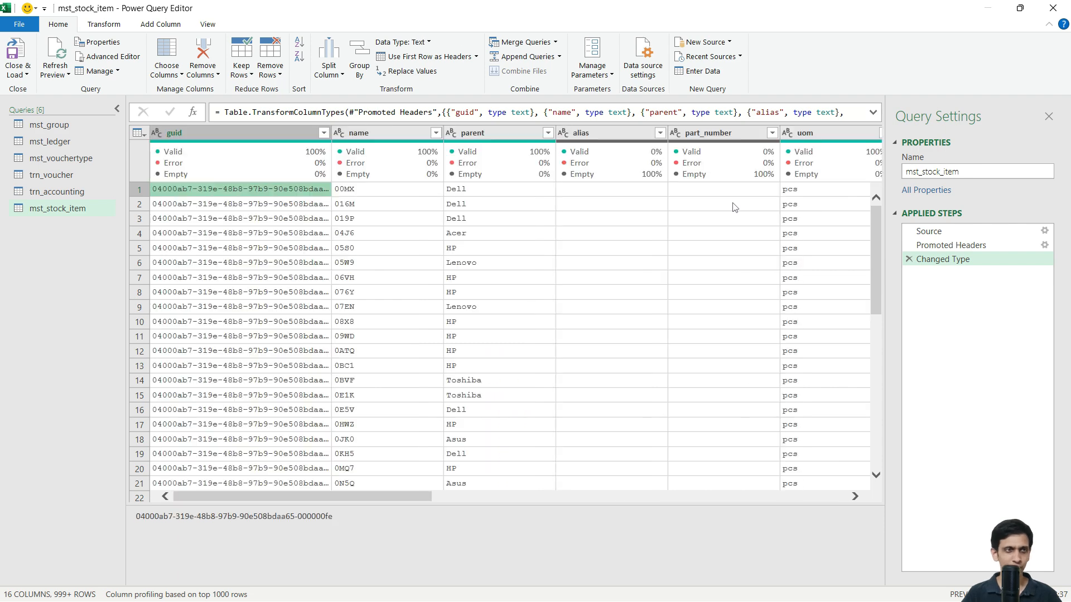
Step: Load the mst_stock_item query to its own sheet as a 1,279-row table
{"action": "left_click", "coordinate": [16, 56]}
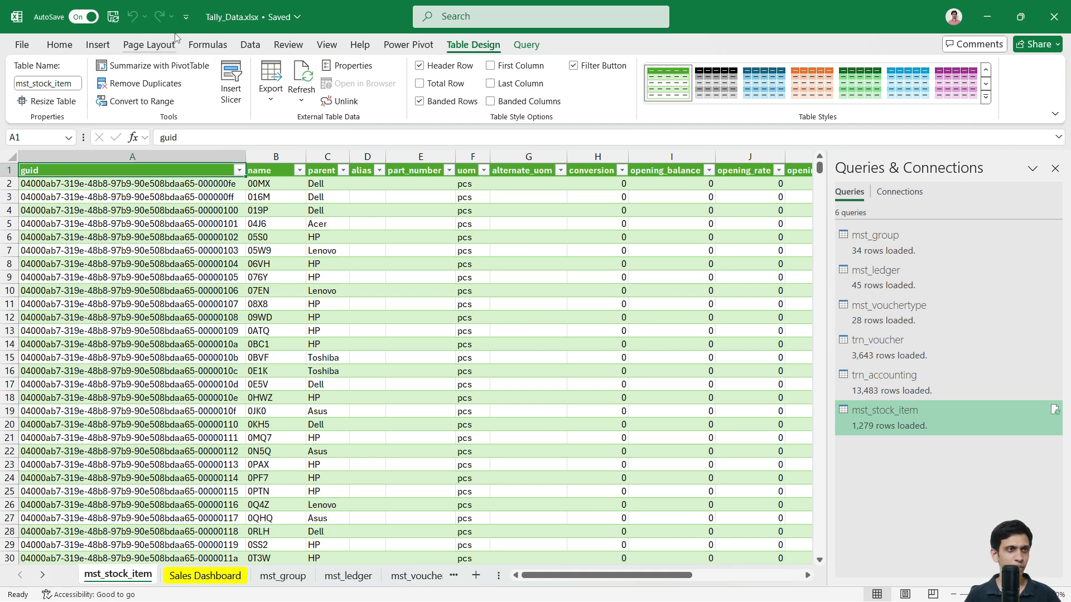
{"action": "left_click", "coordinate": [248, 46]}
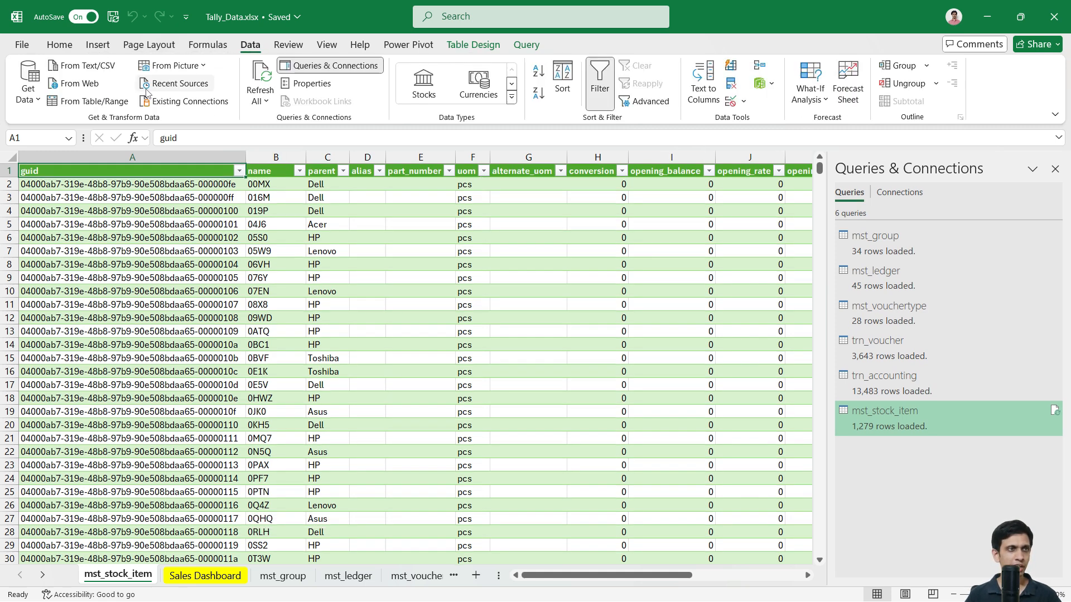
{"action": "left_click", "coordinate": [83, 67]}
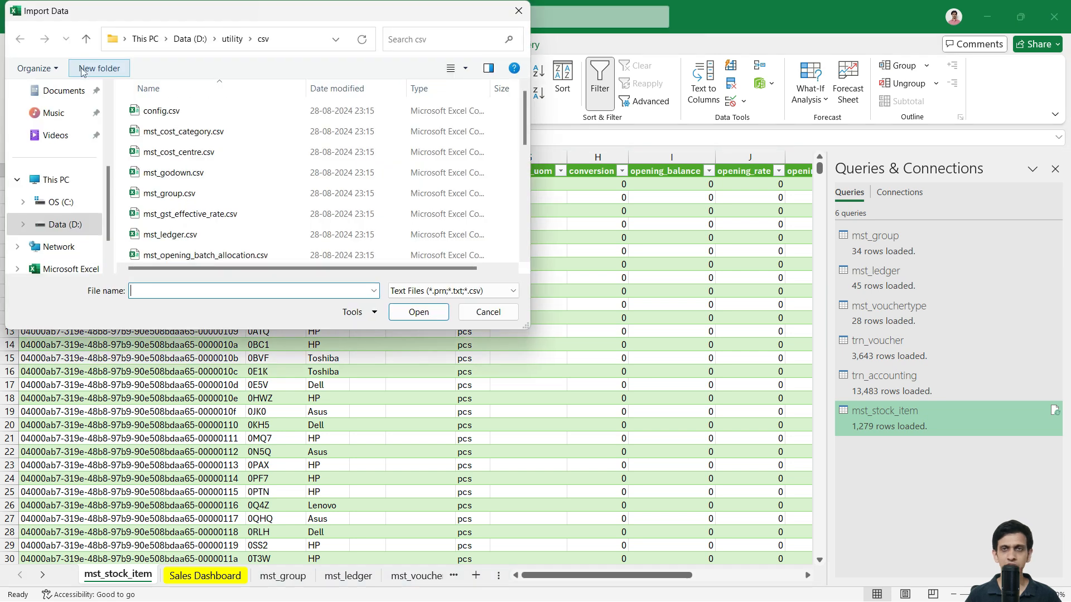
Step: Select mst_stock_group.csv in D:\utility\csv and import it to preview
{"action": "left_click", "coordinate": [170, 193]}
{"action": "scroll", "coordinate": [168, 184], "scroll_direction": "down", "scroll_amount": 4}
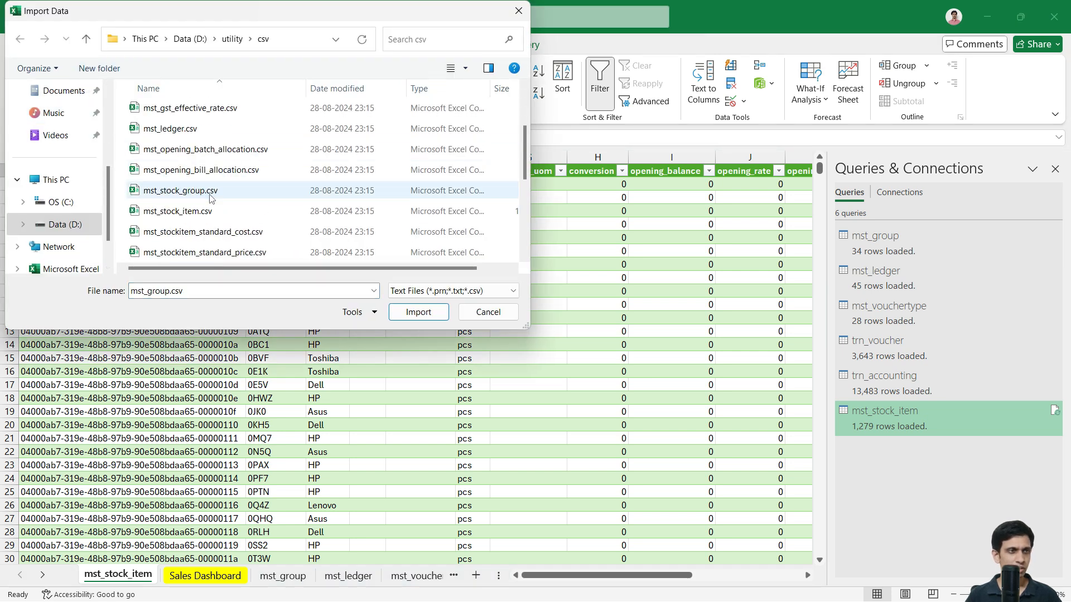
{"action": "scroll", "coordinate": [196, 170], "scroll_direction": "up", "scroll_amount": 1}
{"action": "left_click", "coordinate": [188, 150]}
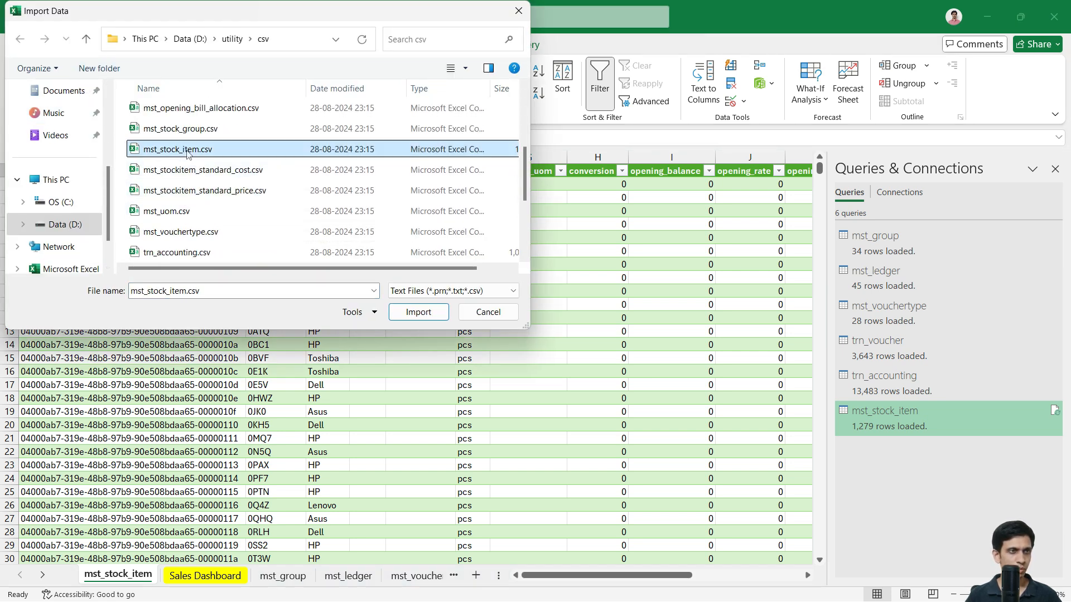
{"action": "left_click", "coordinate": [189, 131]}
{"action": "left_click", "coordinate": [407, 314]}
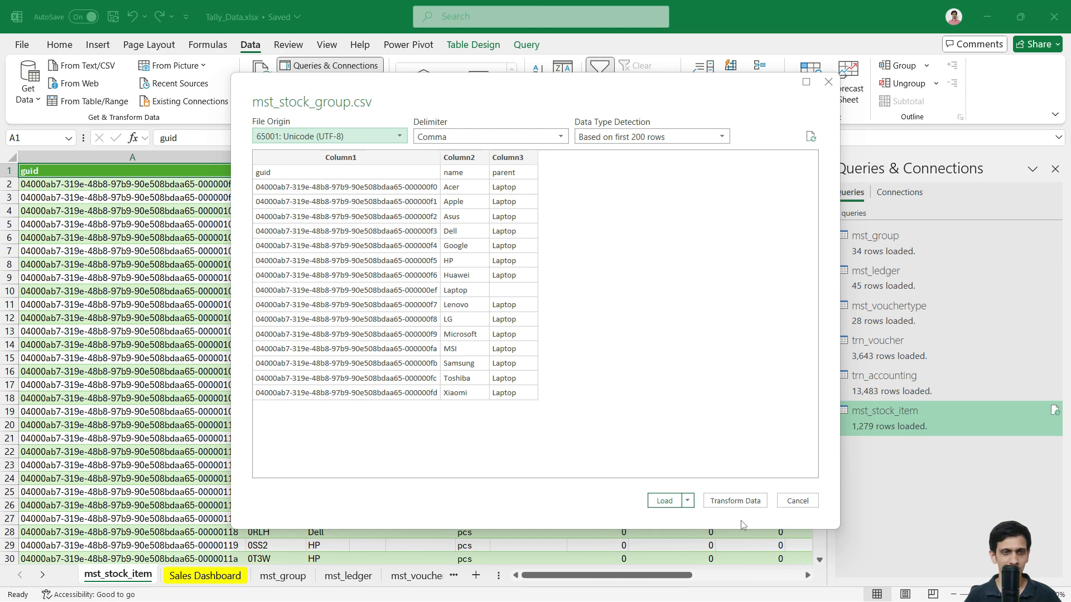
Step: Open mst_stock_group in Power Query and confirm row 1 holds the labels guid, name and parent
{"action": "left_click", "coordinate": [736, 501]}
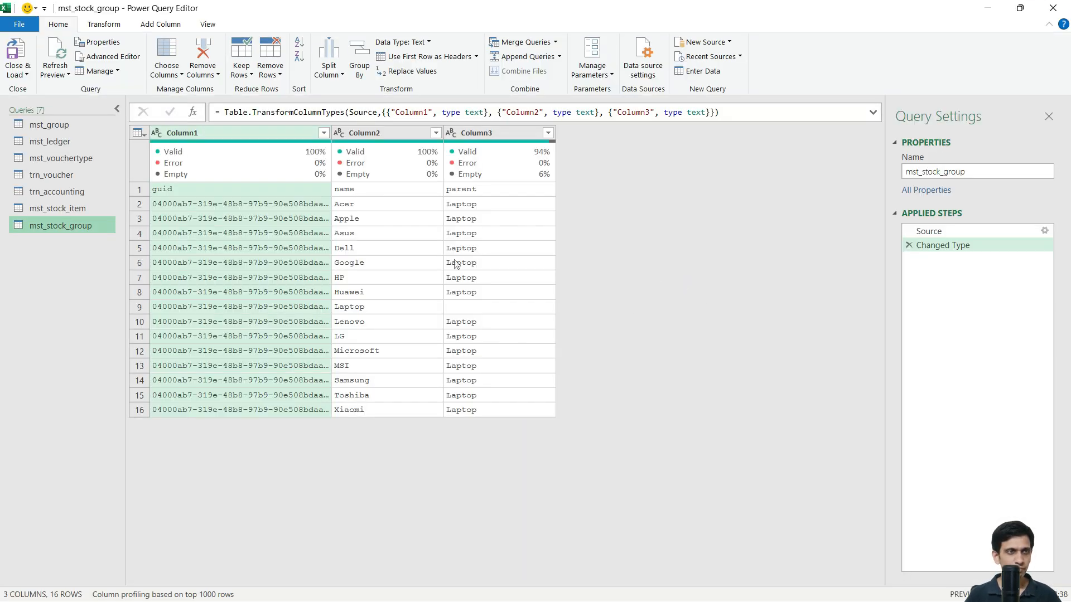
{"action": "left_click", "coordinate": [365, 218]}
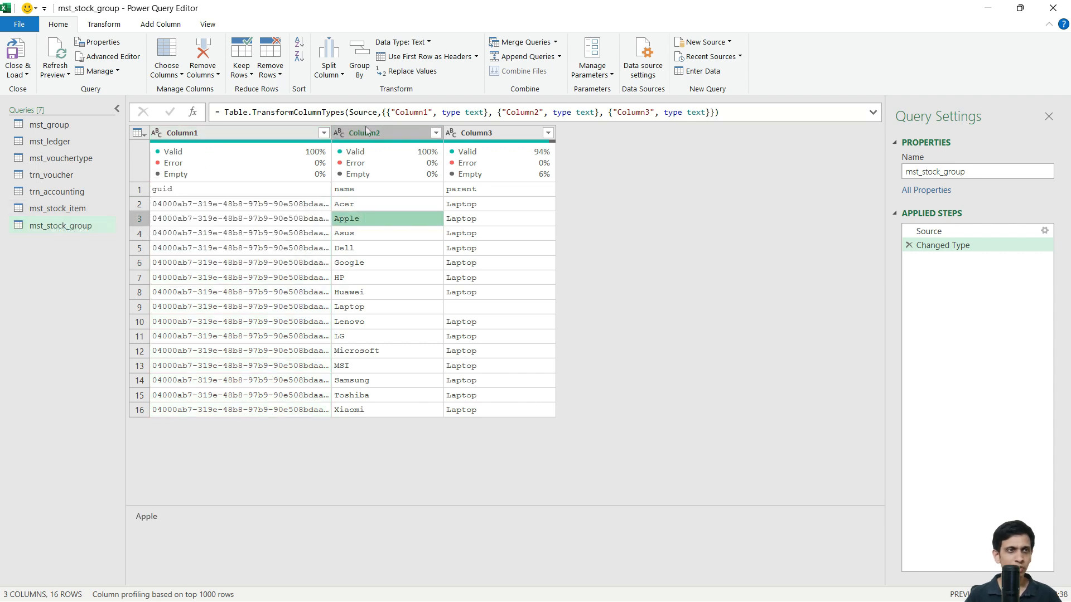
{"action": "left_click", "coordinate": [66, 211]}
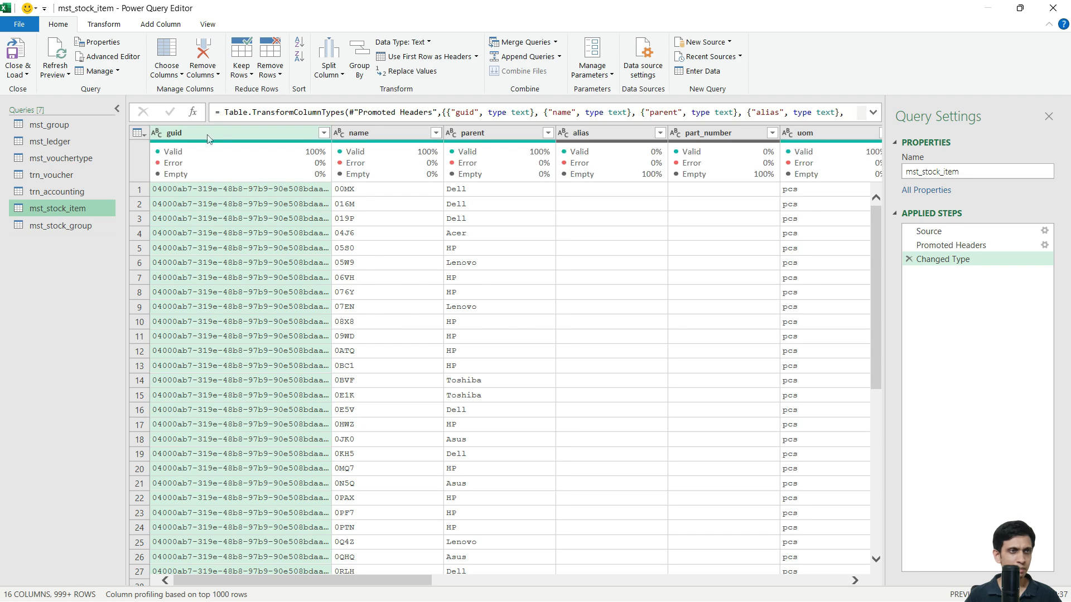
{"action": "left_click", "coordinate": [61, 225]}
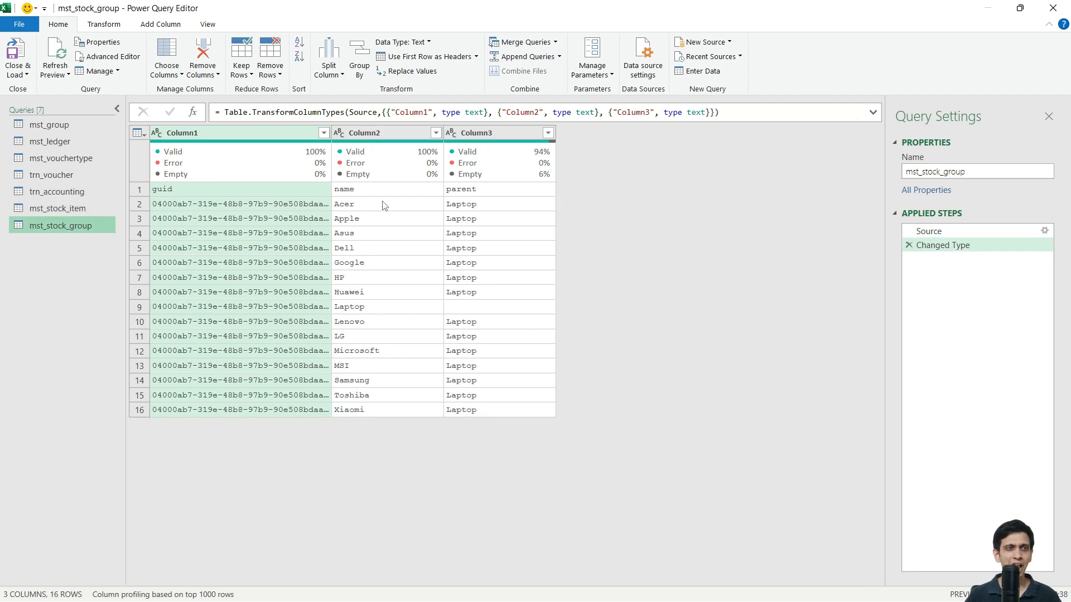
{"action": "left_click", "coordinate": [382, 192]}
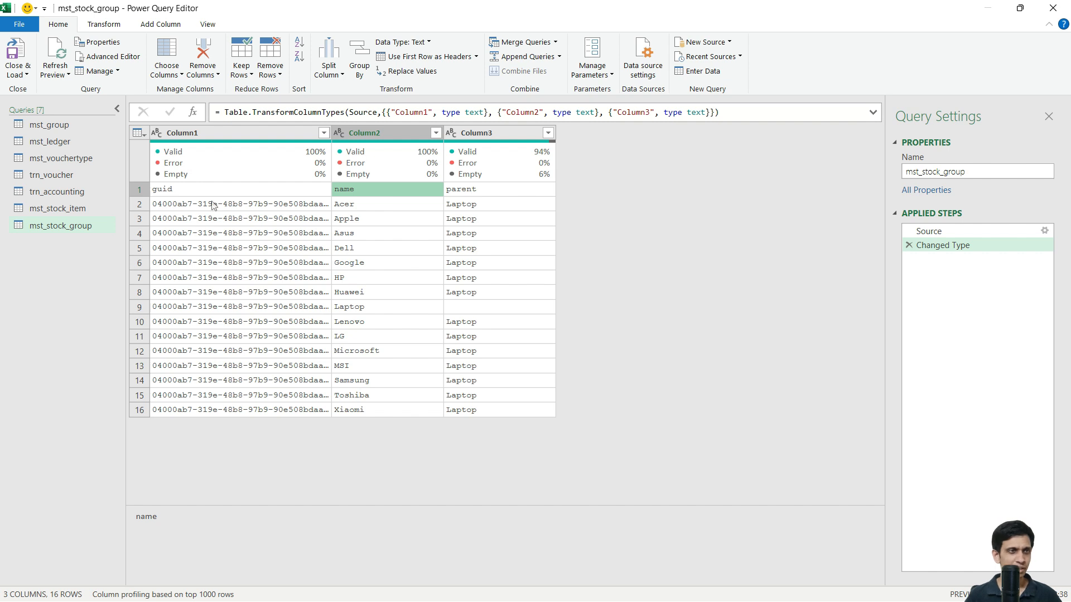
{"action": "left_click", "coordinate": [214, 195]}
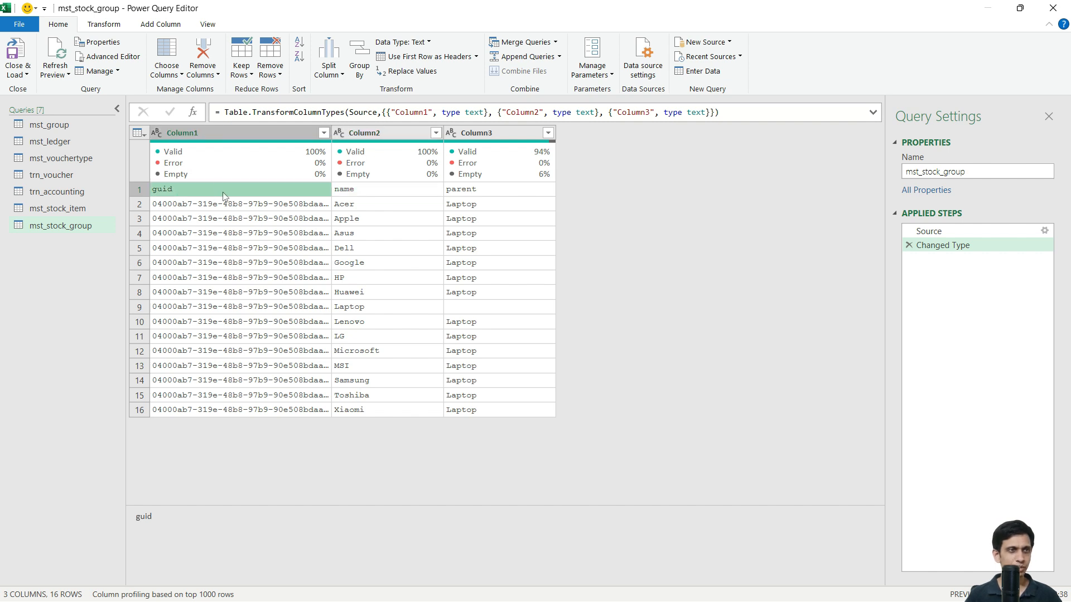
{"action": "left_click", "coordinate": [387, 191]}
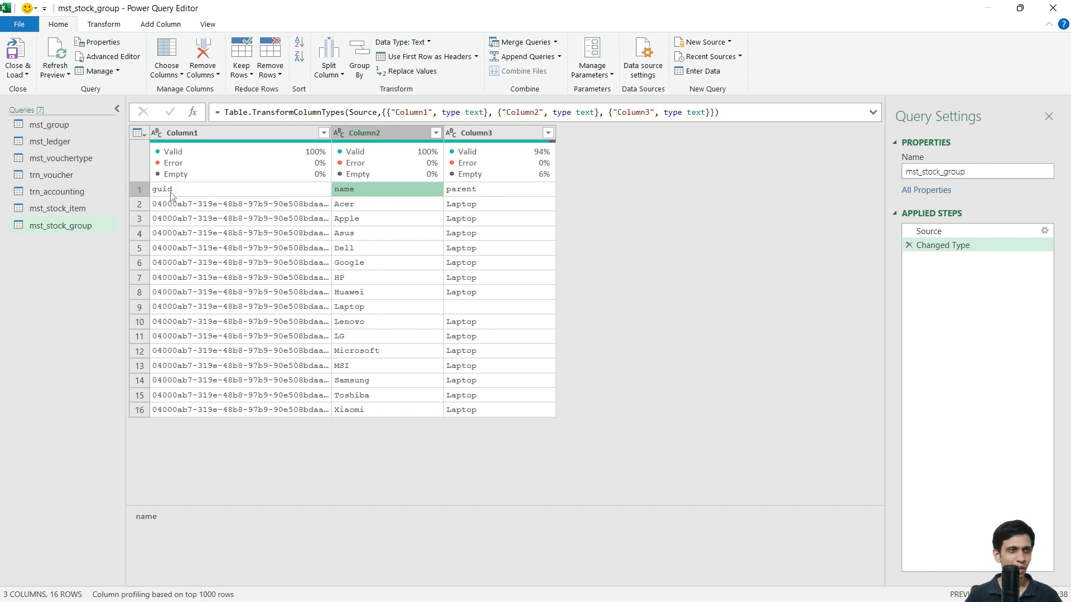
{"action": "left_click", "coordinate": [253, 191]}
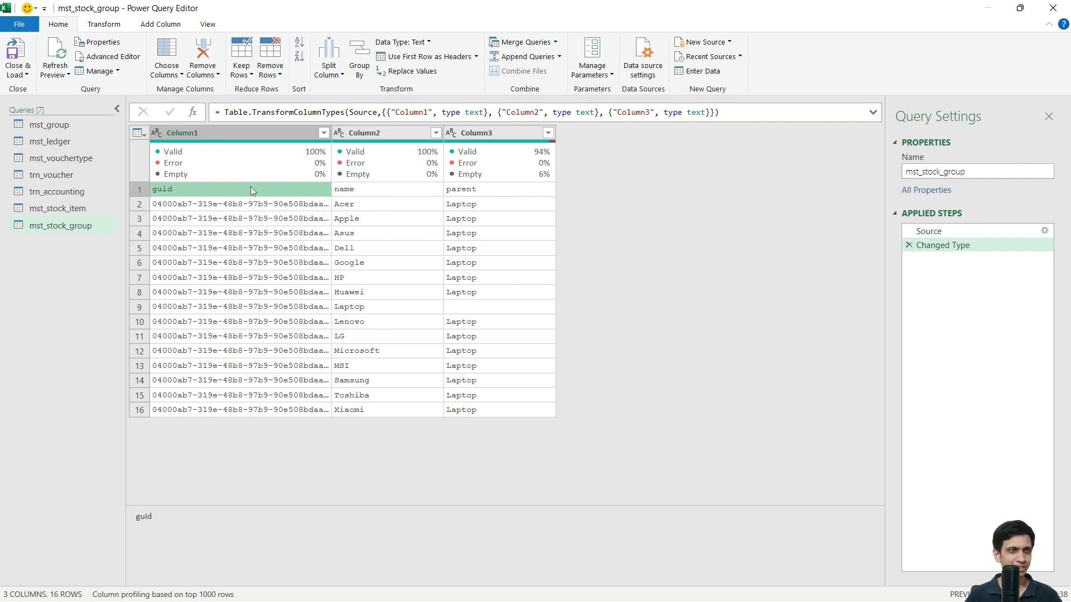
Step: Promote mst_stock_group's first row to headers guid, name and parent, leaving 15 rows such as Acer/Laptop
{"action": "left_click", "coordinate": [104, 24]}
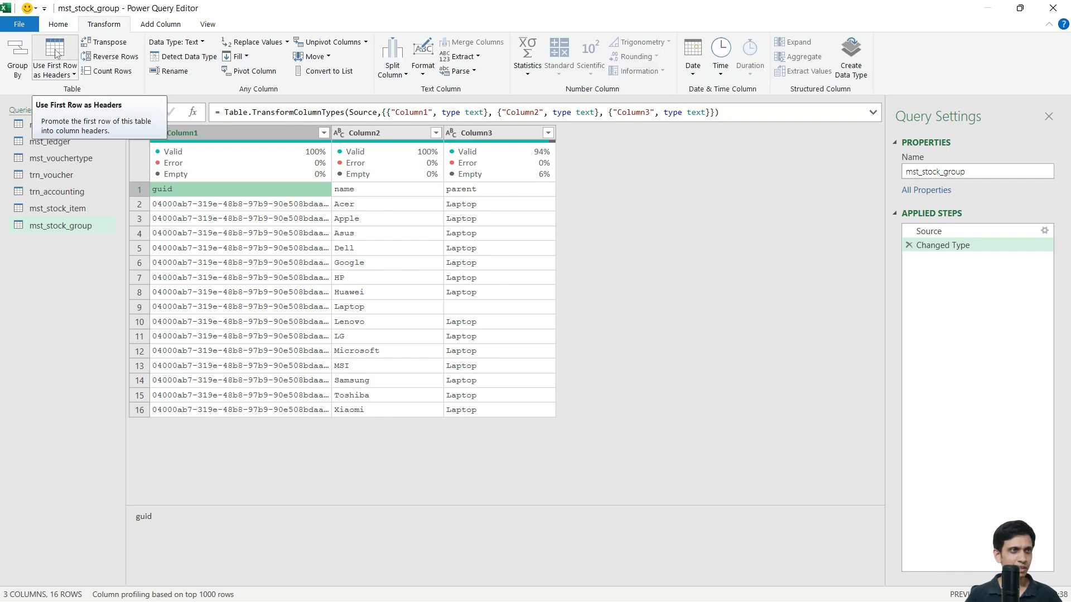
{"action": "left_click", "coordinate": [55, 53]}
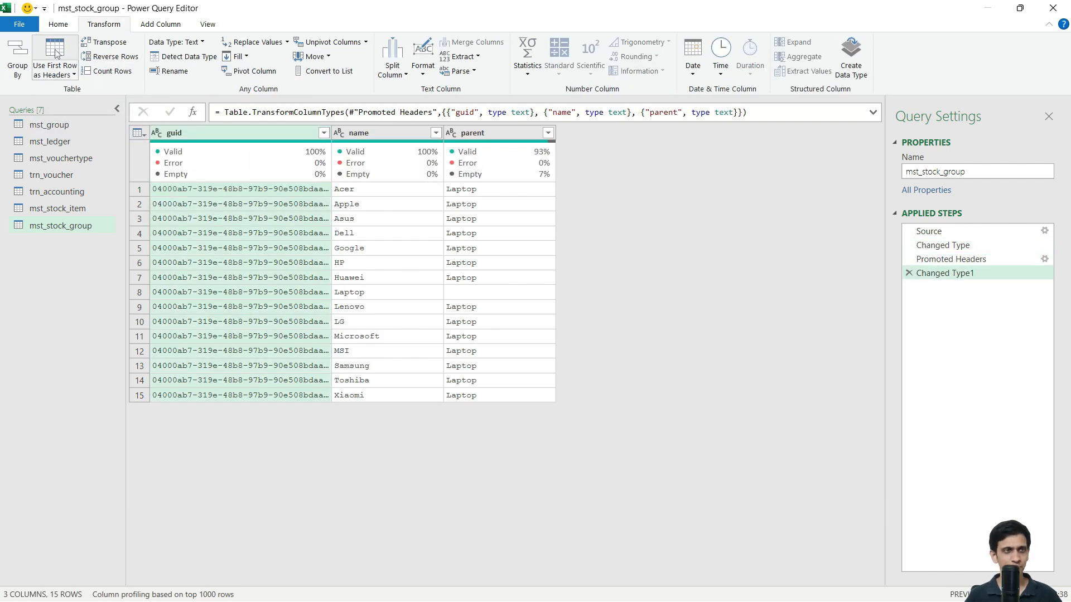
{"action": "left_click", "coordinate": [281, 192]}
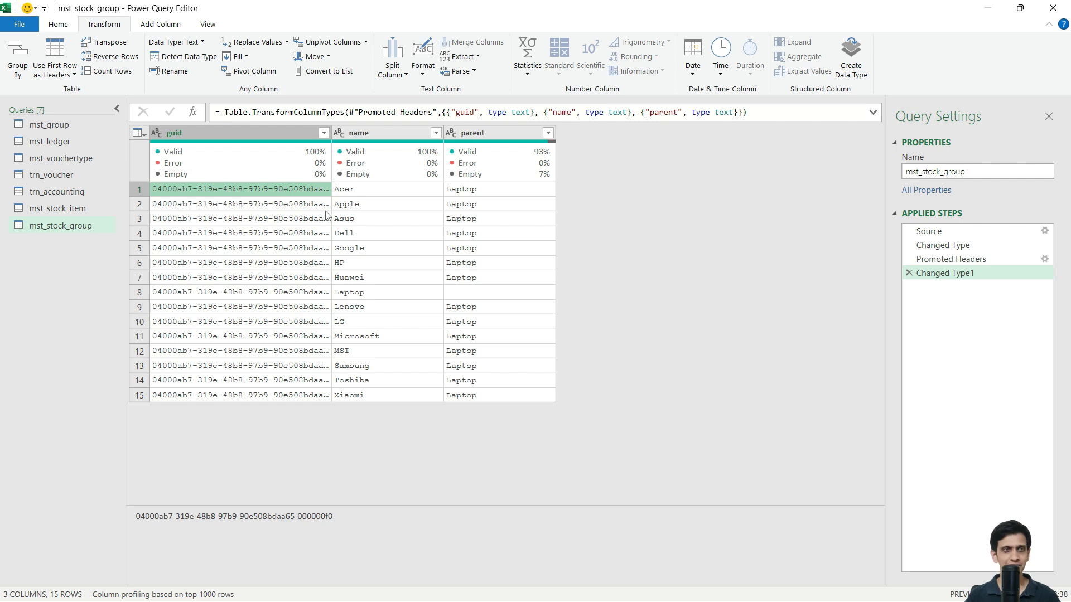
{"action": "left_click", "coordinate": [391, 195]}
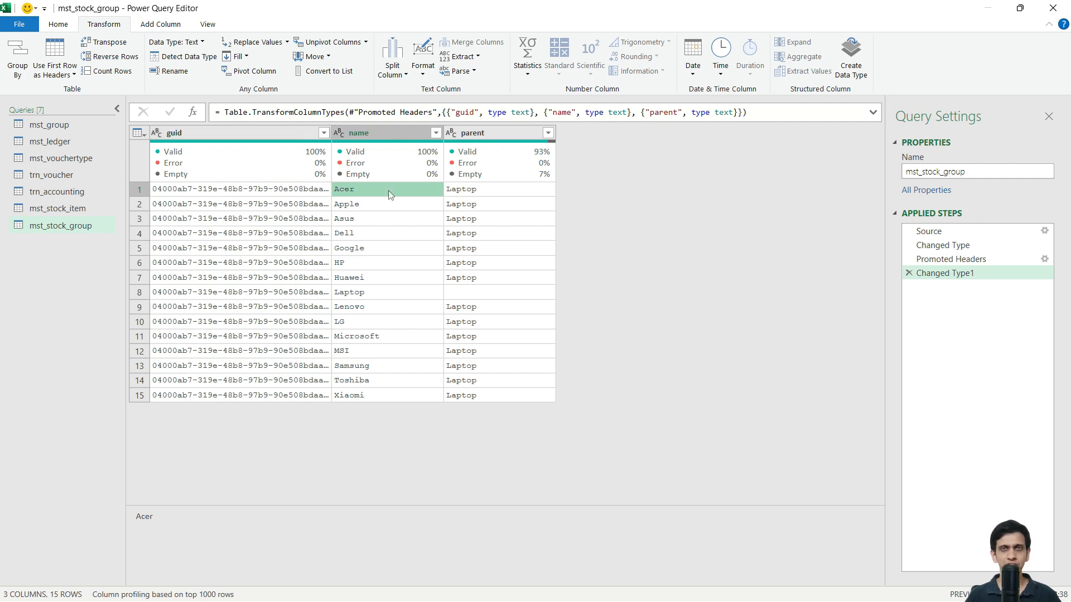
{"action": "left_click", "coordinate": [473, 193]}
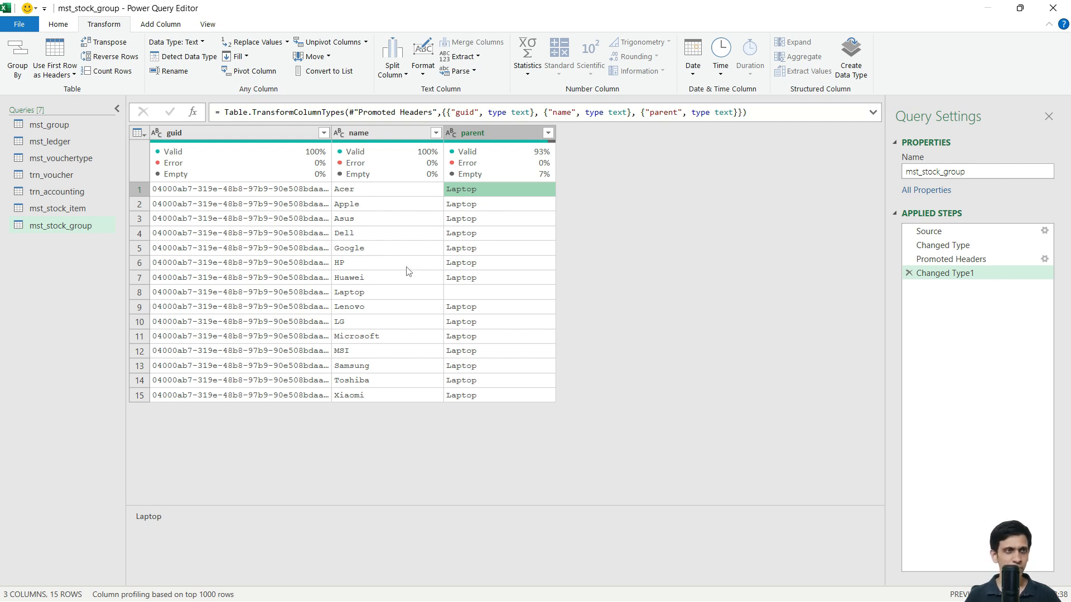
{"action": "left_click", "coordinate": [58, 24]}
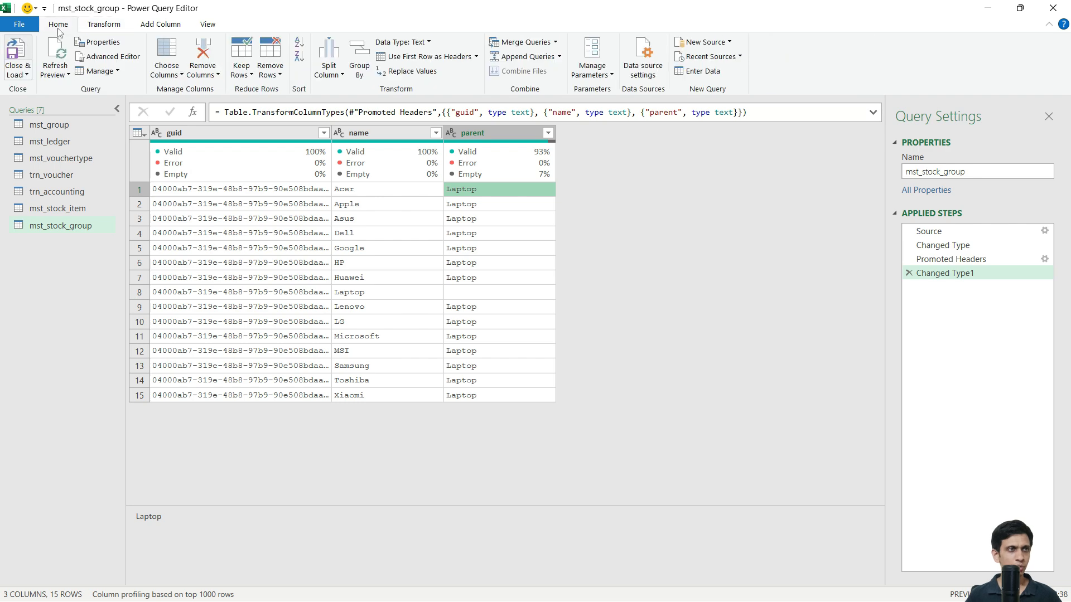
Step: Load mst_stock_group as a 15-row table on its own sheet
{"action": "left_click", "coordinate": [19, 47]}
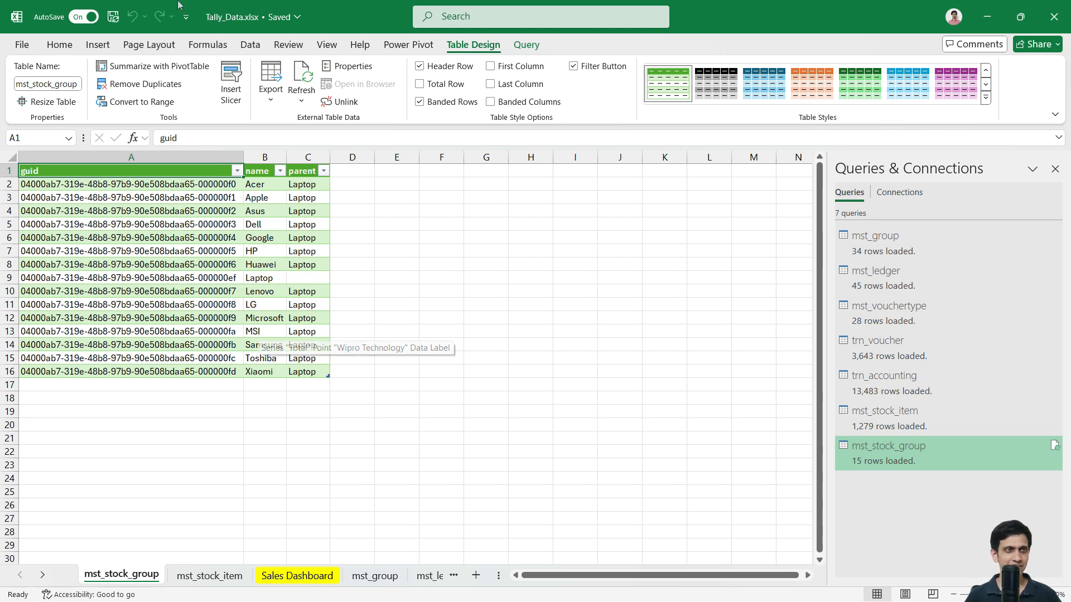
{"action": "left_click", "coordinate": [249, 45]}
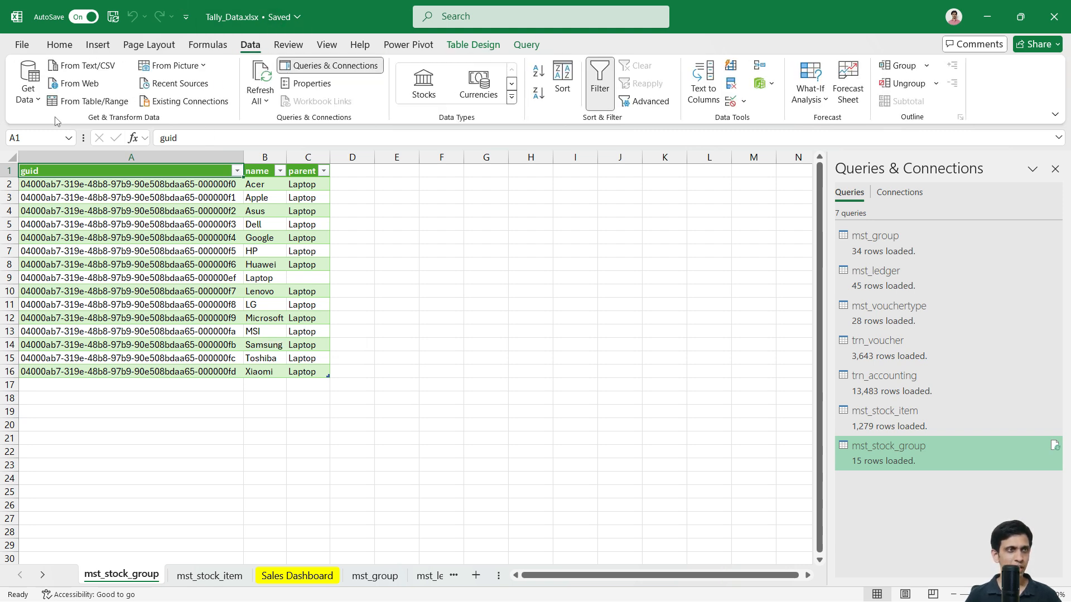
{"action": "left_click", "coordinate": [30, 92]}
Step: Import trn_inventory.csv from Text/CSV and open it in Power Query Editor
{"action": "mouse_move", "coordinate": [118, 127]}
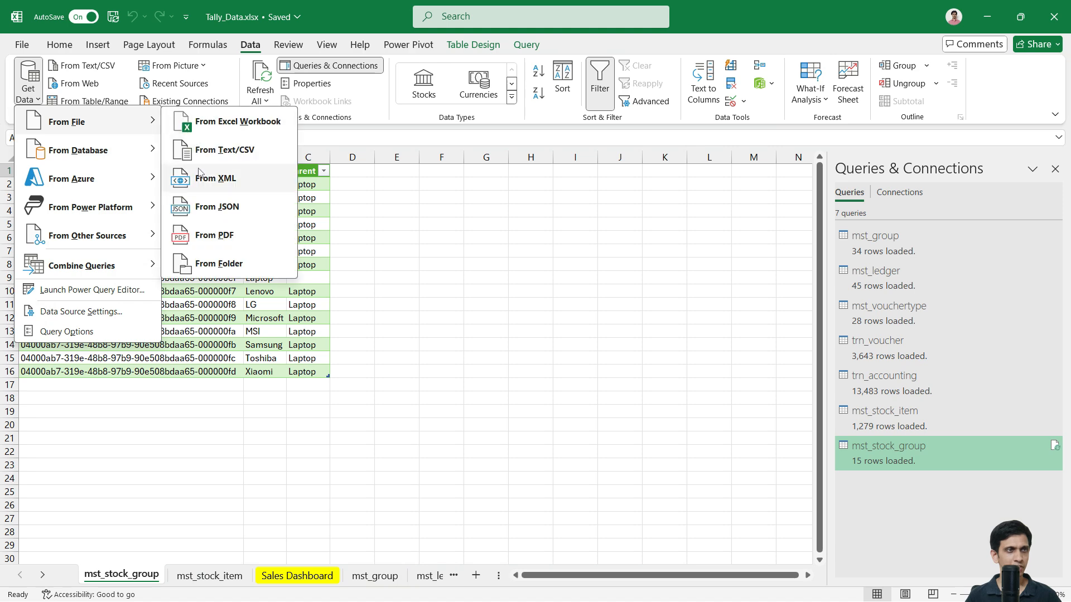
{"action": "left_click", "coordinate": [224, 149]}
{"action": "scroll", "coordinate": [203, 190], "scroll_direction": "down", "scroll_amount": 4}
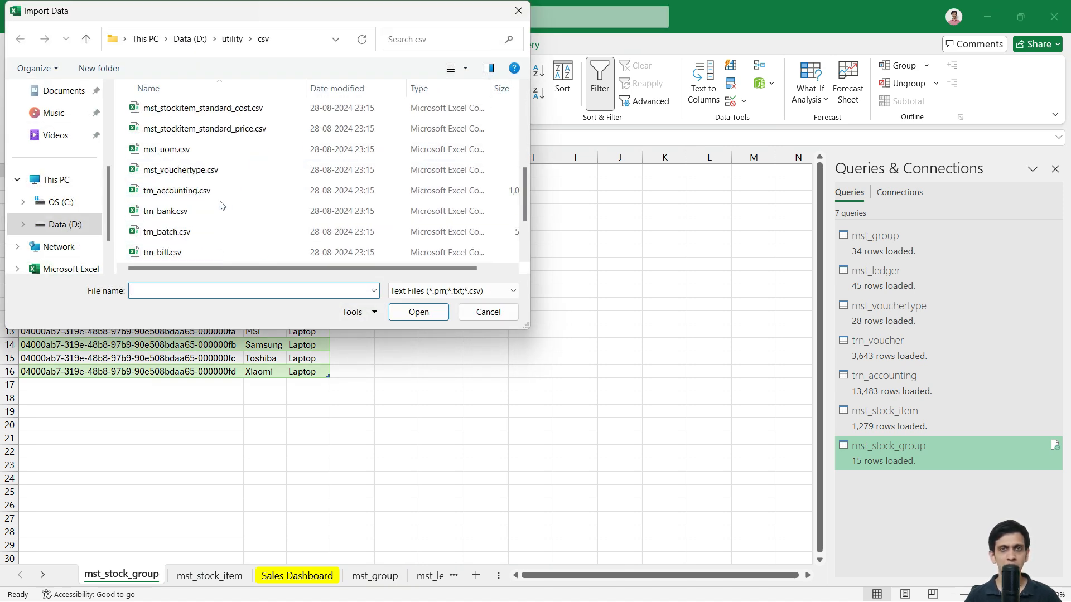
{"action": "scroll", "coordinate": [226, 206], "scroll_direction": "down", "scroll_amount": 4}
{"action": "left_click", "coordinate": [179, 235]}
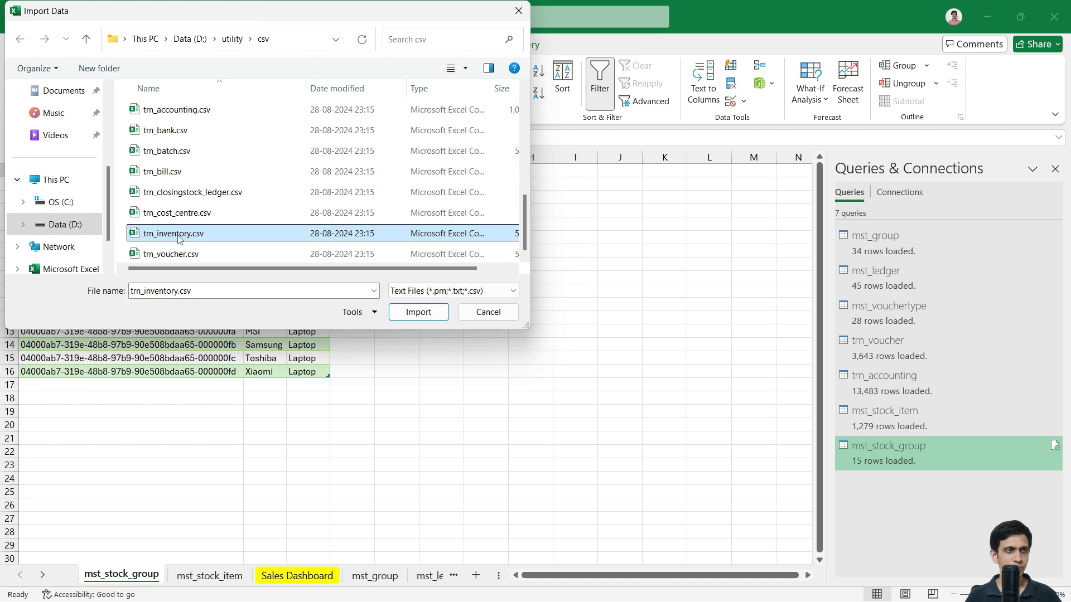
{"action": "left_click", "coordinate": [418, 313]}
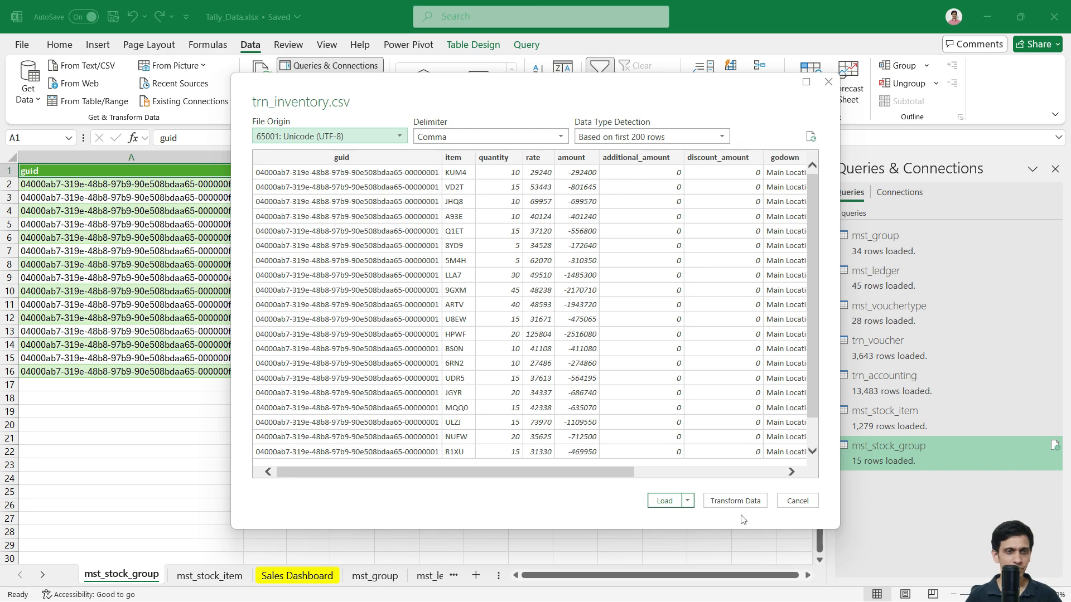
{"action": "left_click", "coordinate": [729, 505]}
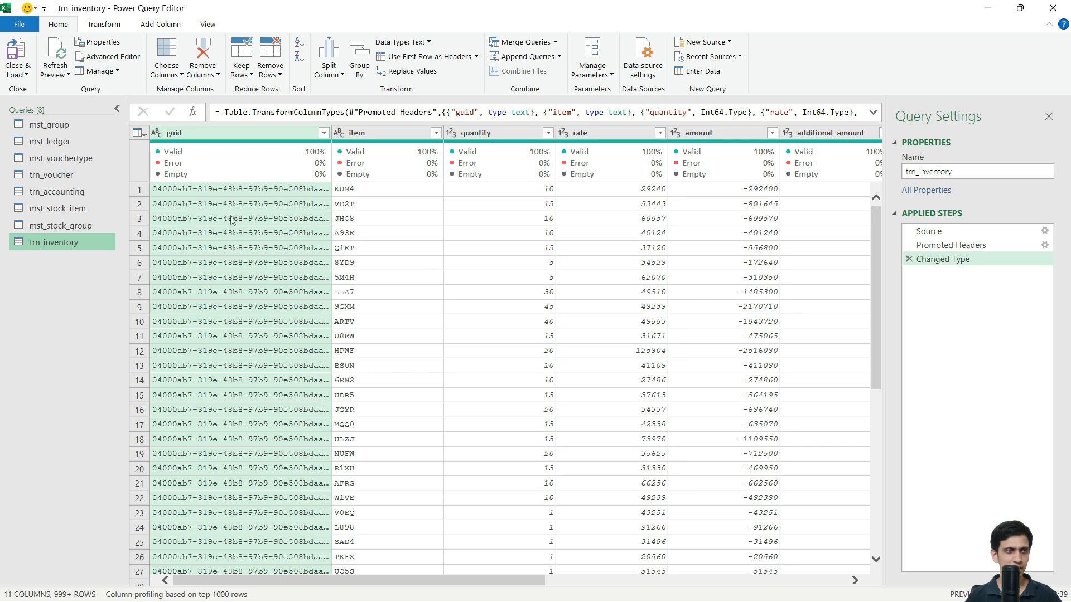
{"action": "left_click", "coordinate": [245, 191]}
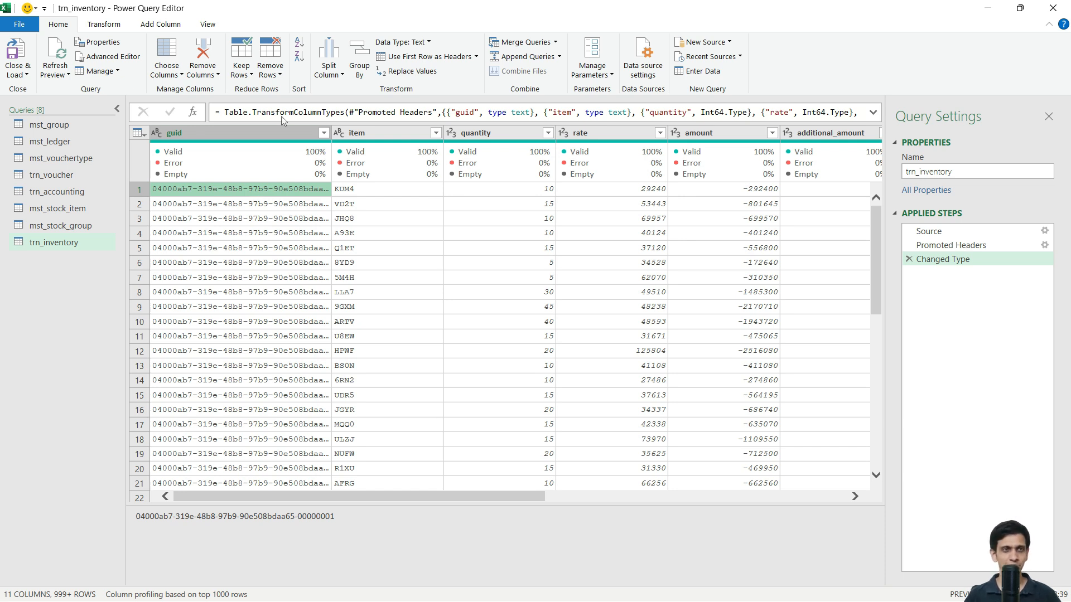
{"action": "left_click", "coordinate": [381, 194]}
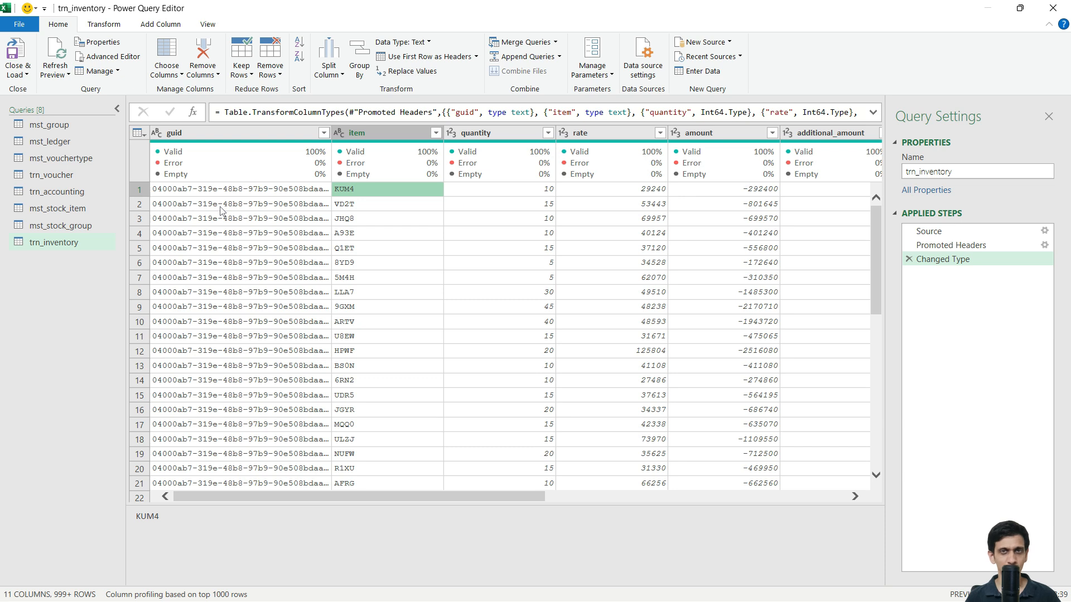
{"action": "left_click", "coordinate": [465, 202]}
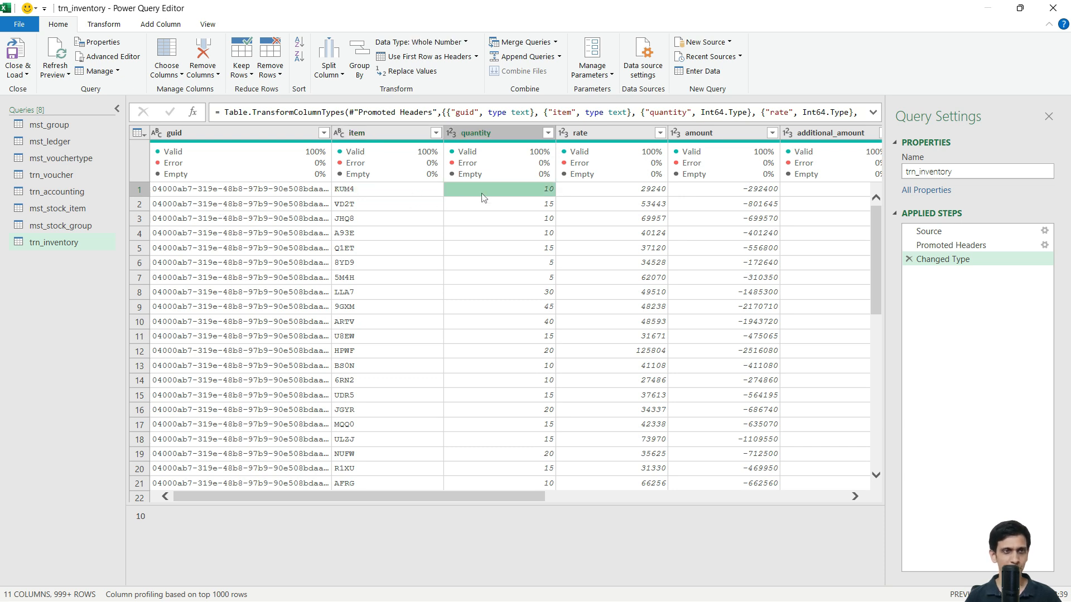
{"action": "left_click", "coordinate": [273, 195]}
{"action": "left_click", "coordinate": [70, 244]}
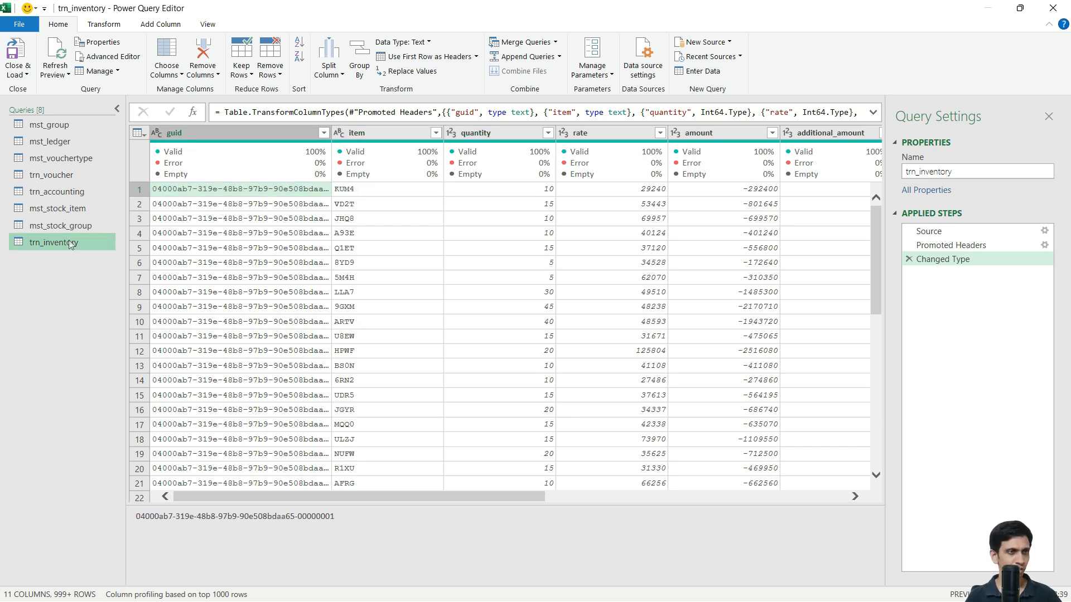
{"action": "left_click", "coordinate": [58, 177]}
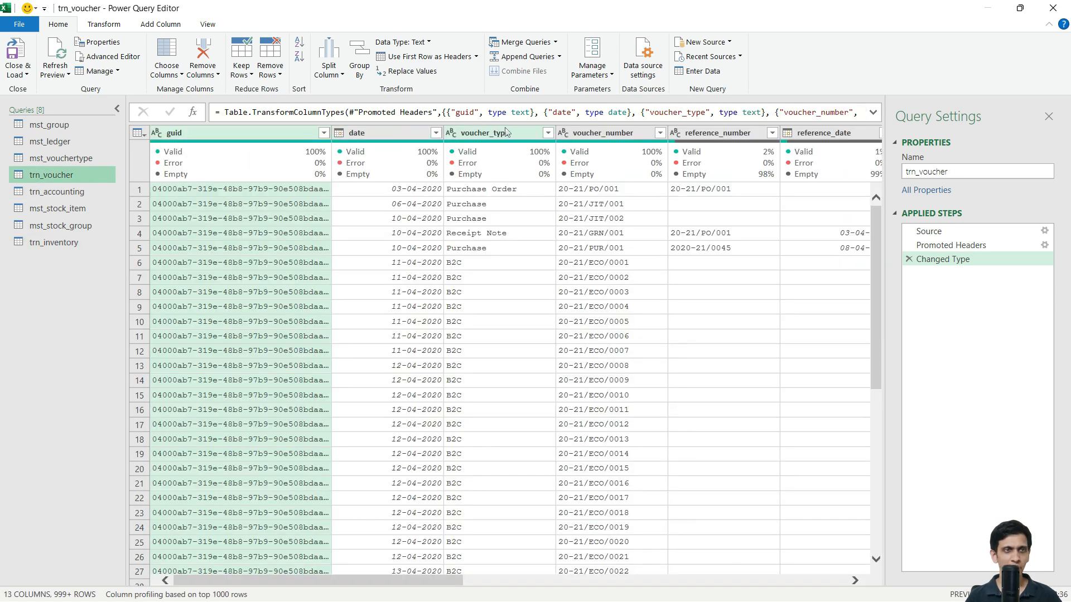
{"action": "left_click", "coordinate": [75, 245]}
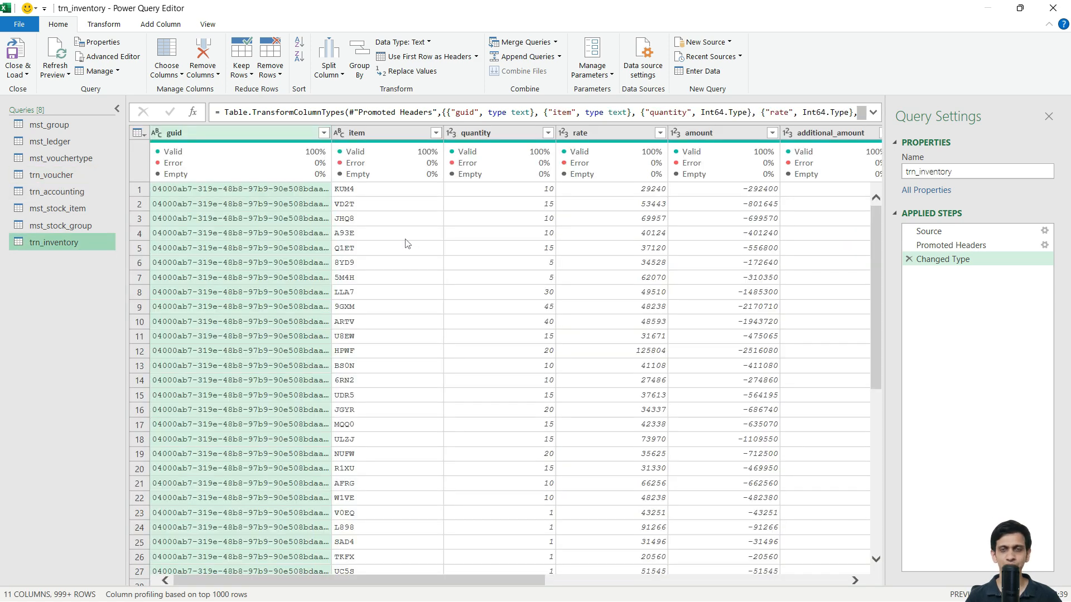
{"action": "left_click", "coordinate": [380, 194]}
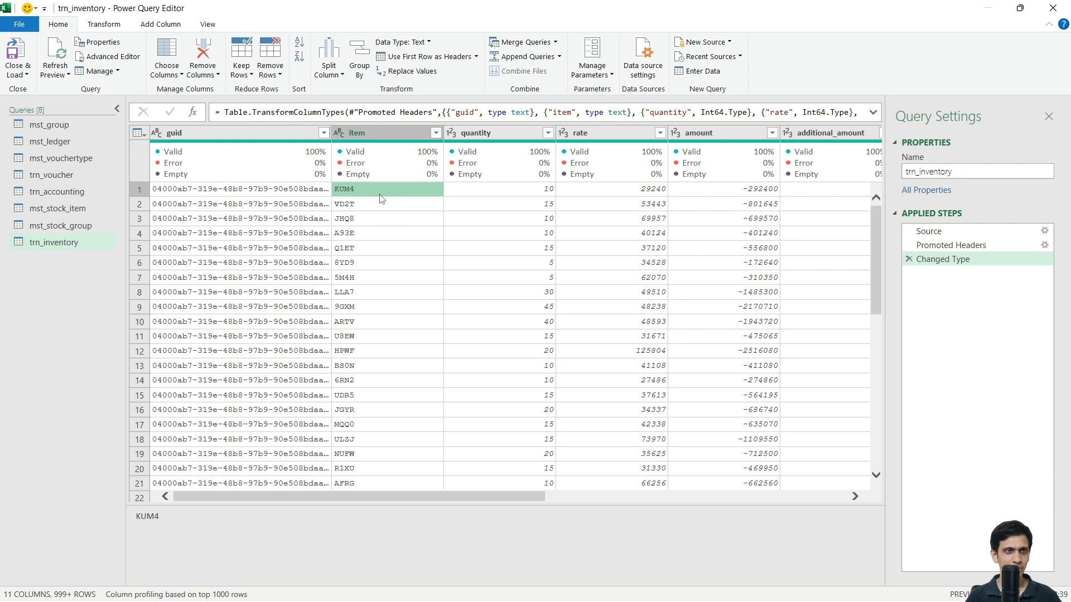
{"action": "left_click", "coordinate": [491, 190]}
{"action": "left_click", "coordinate": [614, 191]}
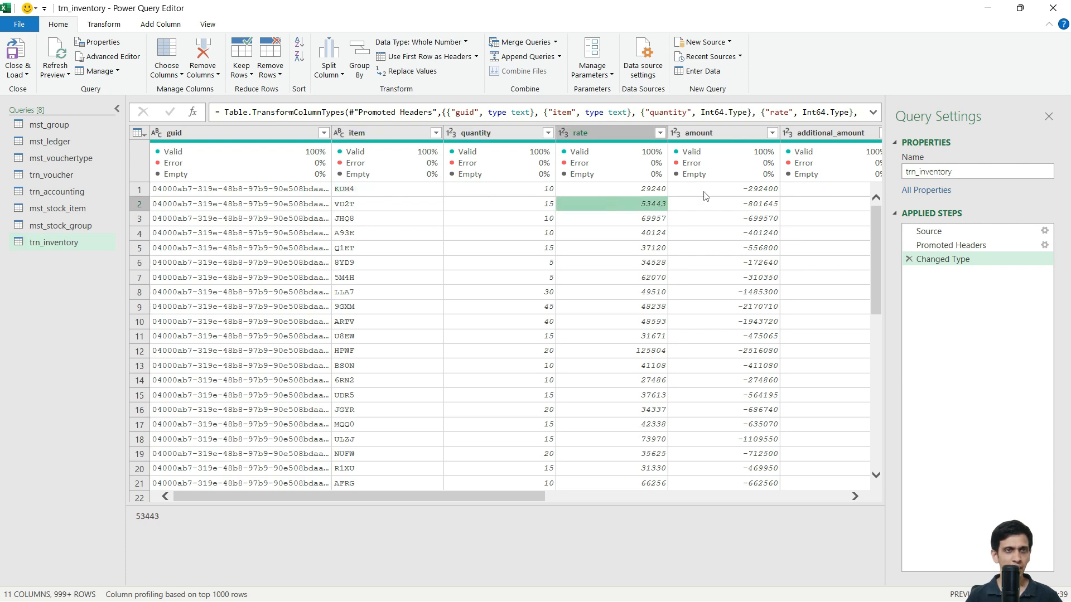
{"action": "left_click", "coordinate": [705, 192]}
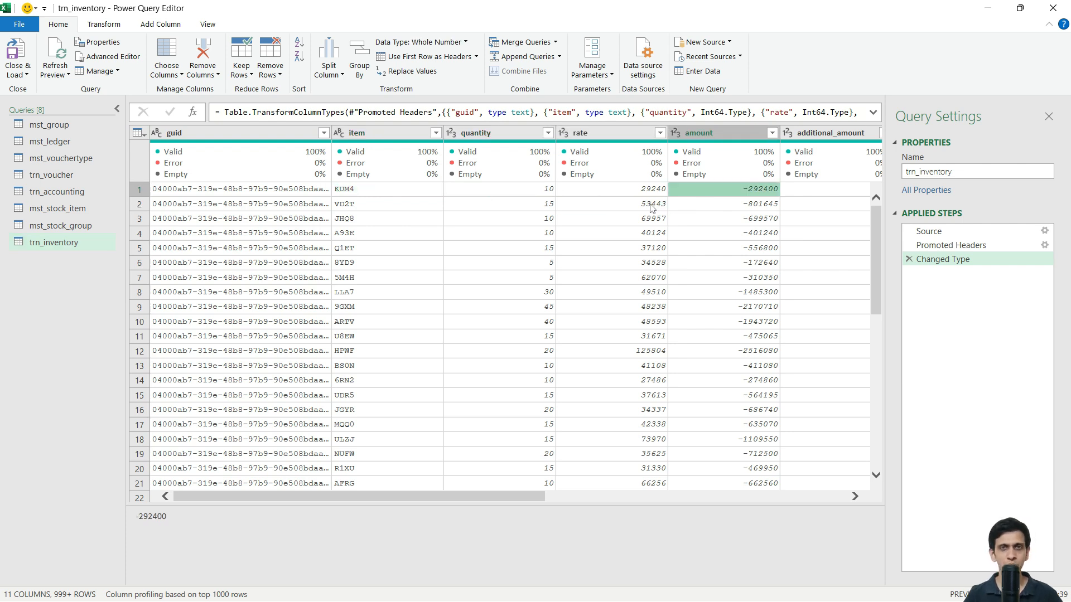
{"action": "left_click", "coordinate": [510, 197]}
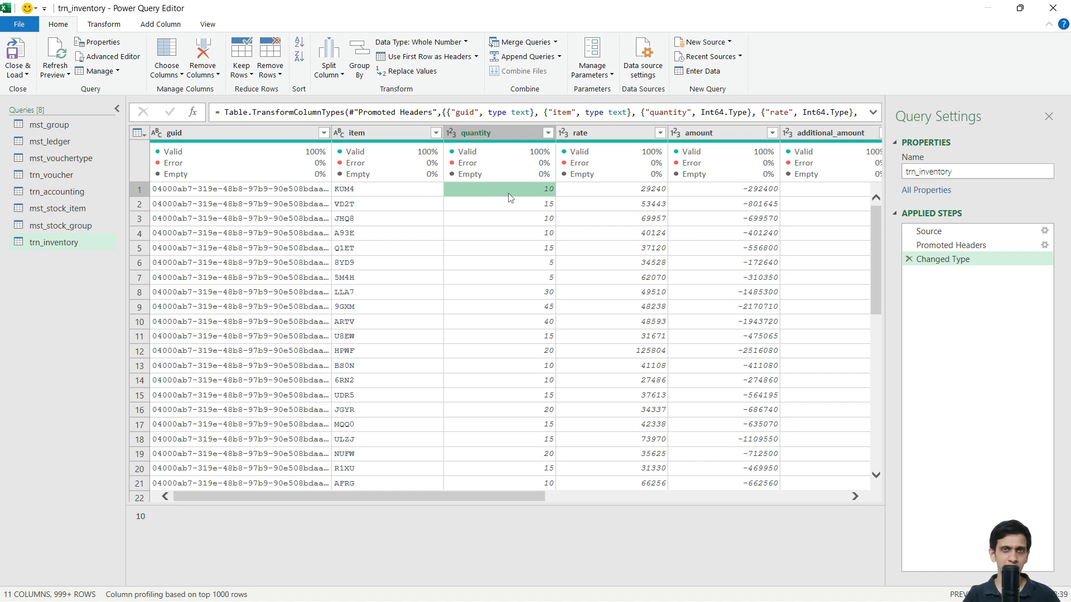
{"action": "scroll", "coordinate": [510, 196], "scroll_direction": "down", "scroll_amount": 20}
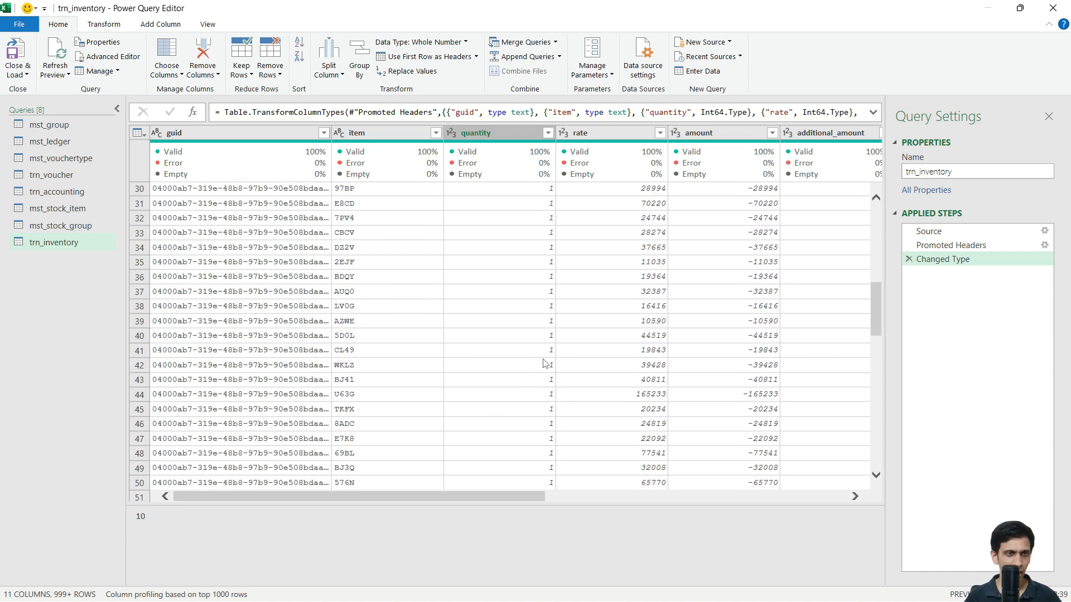
{"action": "scroll", "coordinate": [534, 373], "scroll_direction": "down", "scroll_amount": 7}
{"action": "left_click", "coordinate": [540, 395]}
{"action": "left_click", "coordinate": [537, 413]}
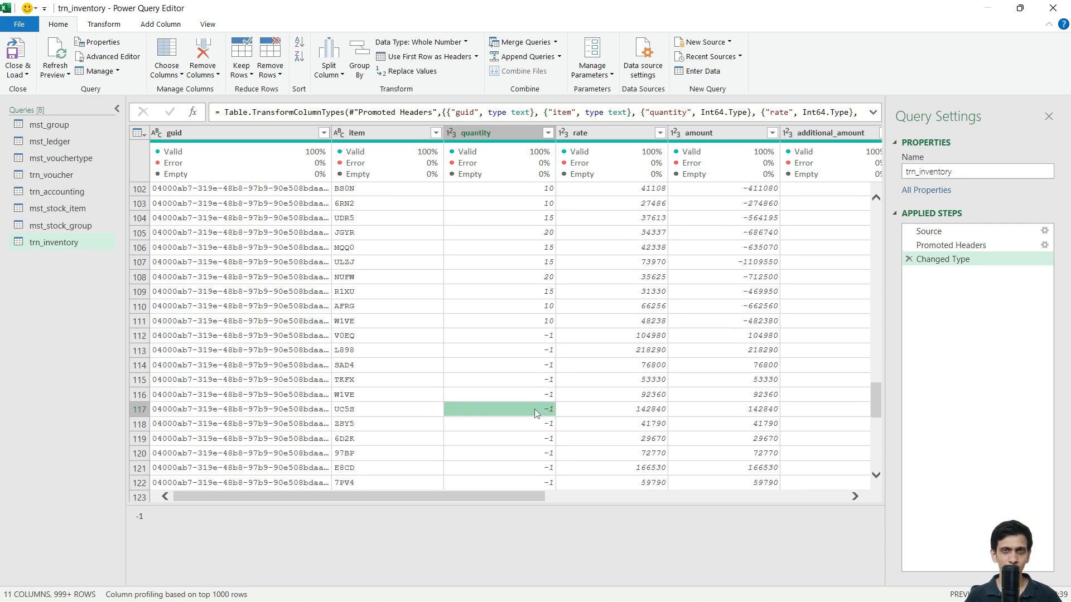
{"action": "scroll", "coordinate": [534, 413], "scroll_direction": "up", "scroll_amount": 20}
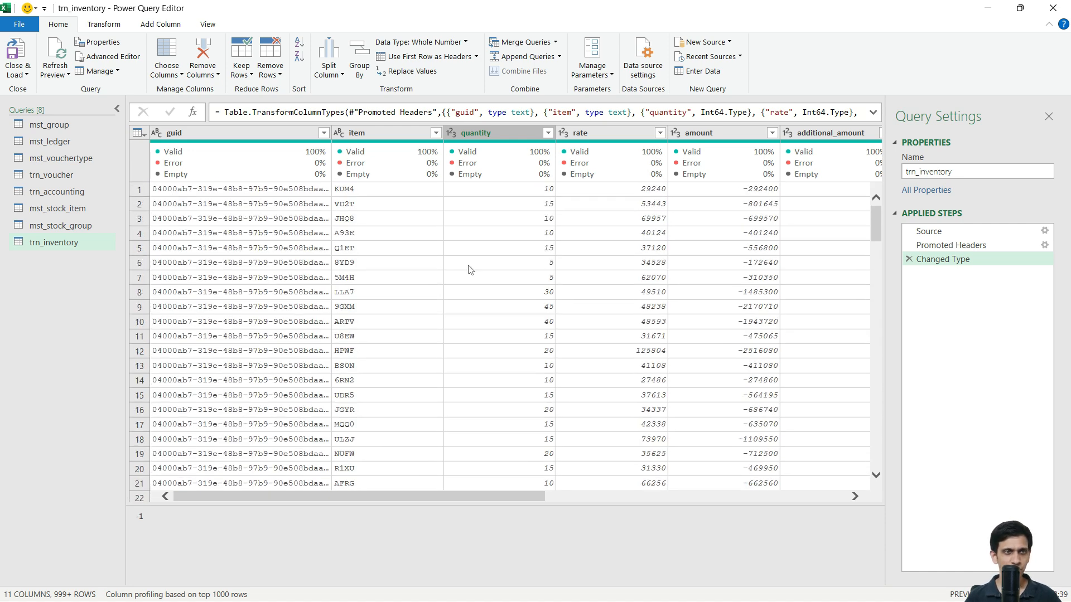
{"action": "left_click", "coordinate": [642, 191]}
{"action": "scroll", "coordinate": [644, 234], "scroll_direction": "down", "scroll_amount": 8}
{"action": "scroll", "coordinate": [643, 234], "scroll_direction": "up", "scroll_amount": 8}
{"action": "left_click", "coordinate": [734, 191]}
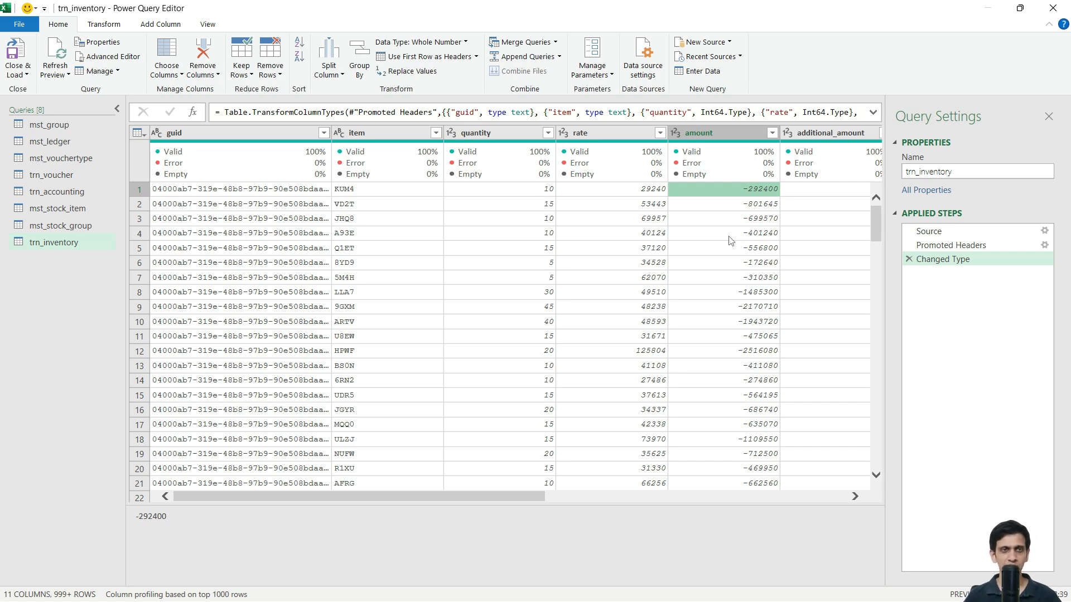
{"action": "scroll", "coordinate": [743, 232], "scroll_direction": "down", "scroll_amount": 4}
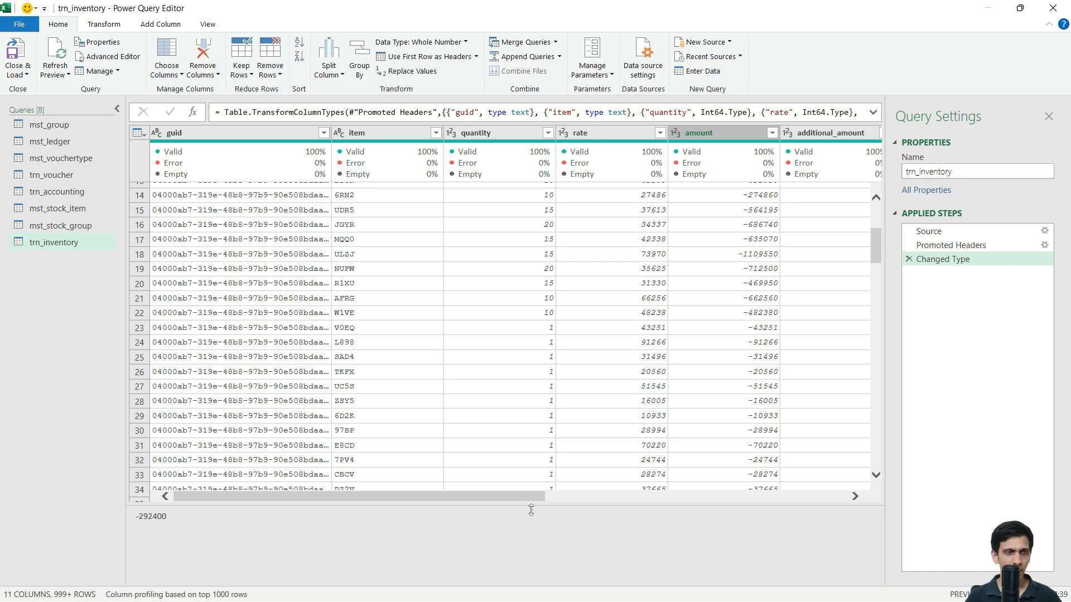
{"action": "left_click_drag", "start_coordinate": [528, 496], "coordinate": [753, 481]}
{"action": "scroll", "coordinate": [677, 308], "scroll_direction": "up", "scroll_amount": 4}
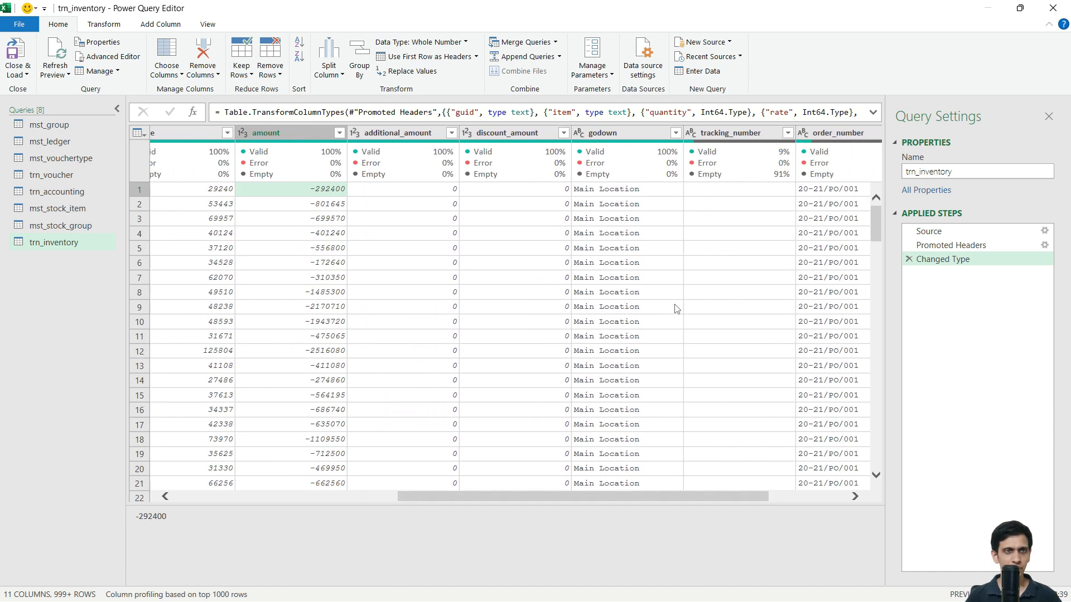
{"action": "left_click", "coordinate": [626, 202]}
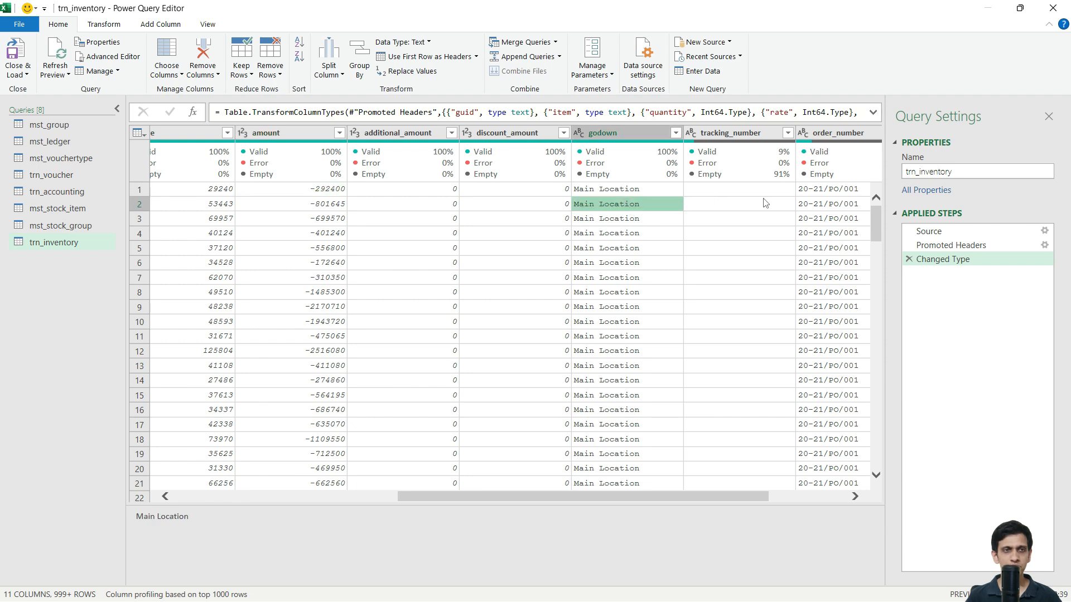
{"action": "left_click", "coordinate": [741, 210]}
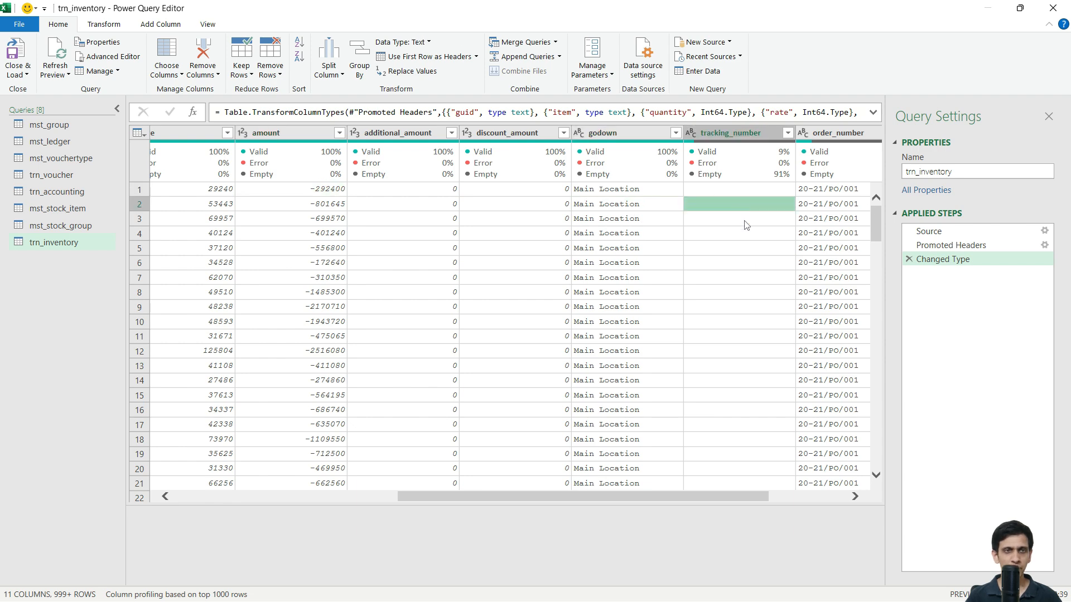
{"action": "scroll", "coordinate": [742, 240], "scroll_direction": "down", "scroll_amount": 3}
{"action": "scroll", "coordinate": [747, 274], "scroll_direction": "down", "scroll_amount": 15}
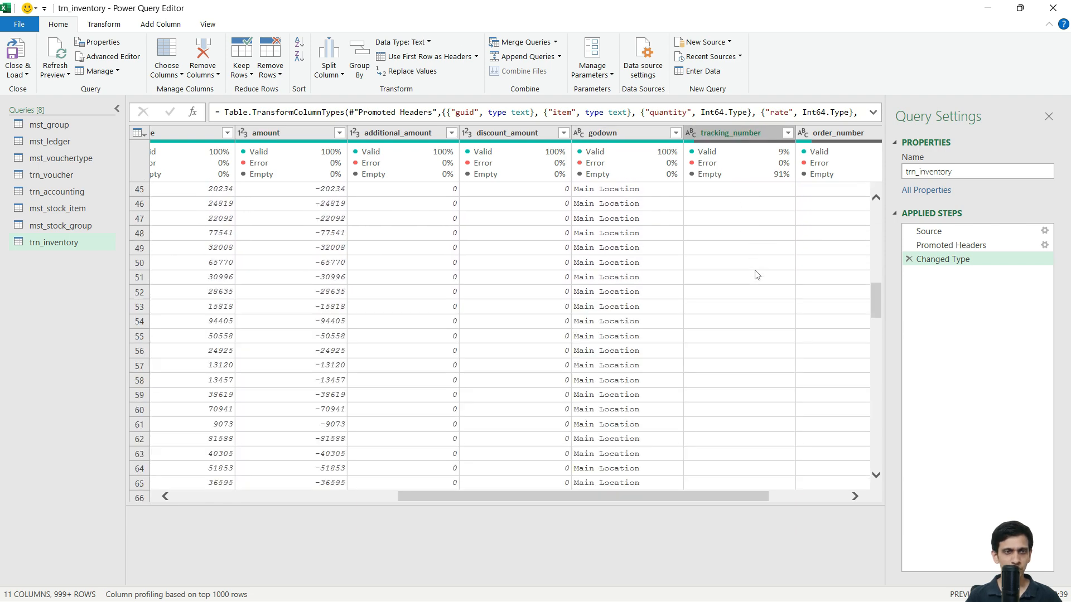
{"action": "left_click", "coordinate": [723, 294]}
{"action": "left_click", "coordinate": [841, 301]}
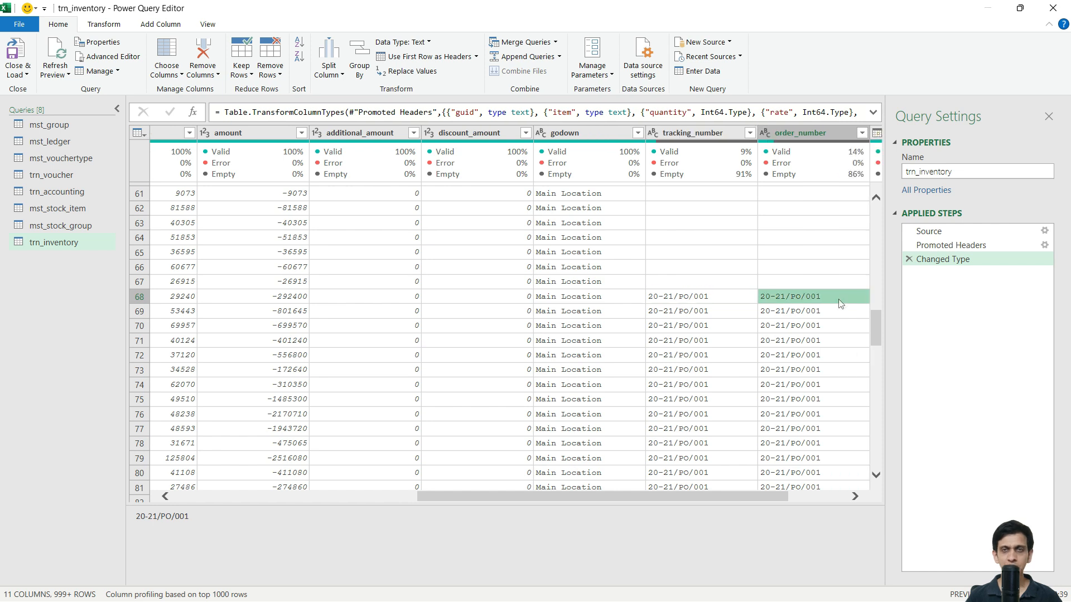
{"action": "left_click", "coordinate": [713, 303]}
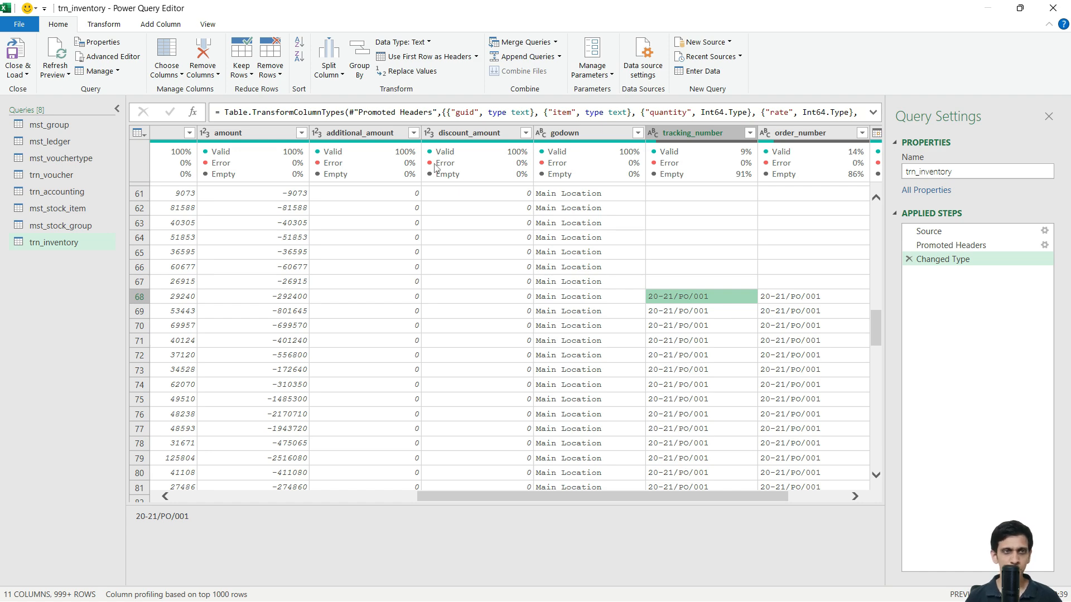
{"action": "scroll", "coordinate": [764, 351], "scroll_direction": "down", "scroll_amount": 5}
{"action": "scroll", "coordinate": [729, 354], "scroll_direction": "up", "scroll_amount": 5}
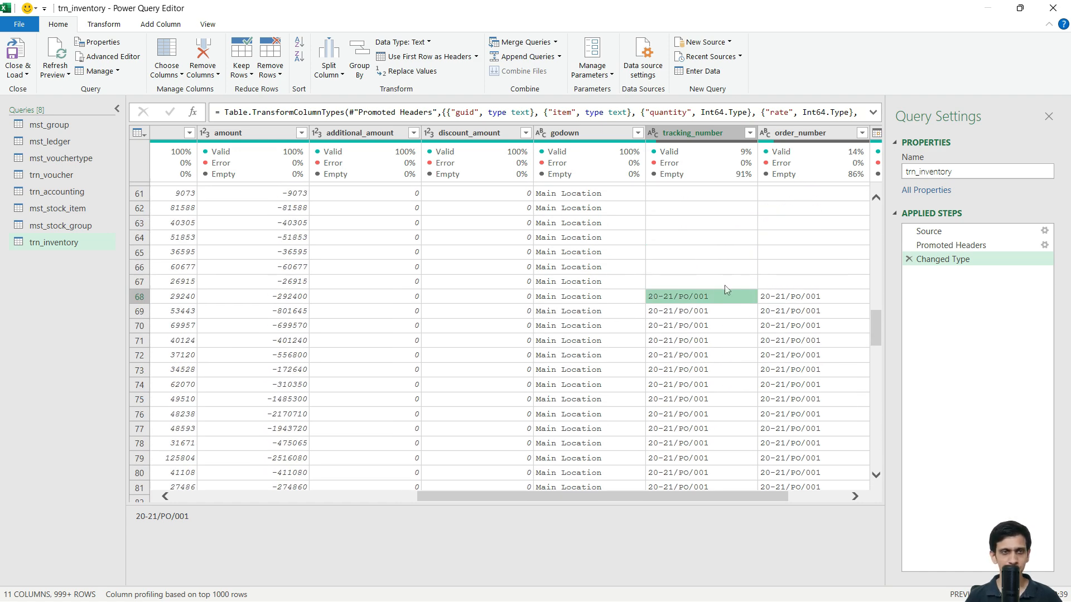
{"action": "left_click", "coordinate": [710, 281]}
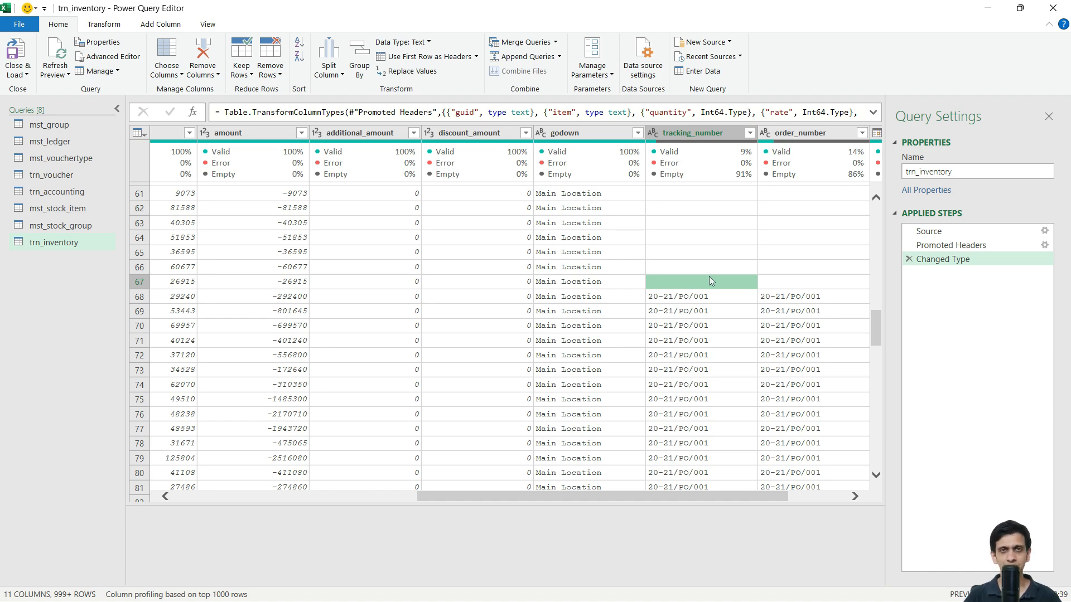
{"action": "key", "text": "Home"}
{"action": "left_click", "coordinate": [254, 194]}
{"action": "scroll", "coordinate": [271, 219], "scroll_direction": "up", "scroll_amount": 20}
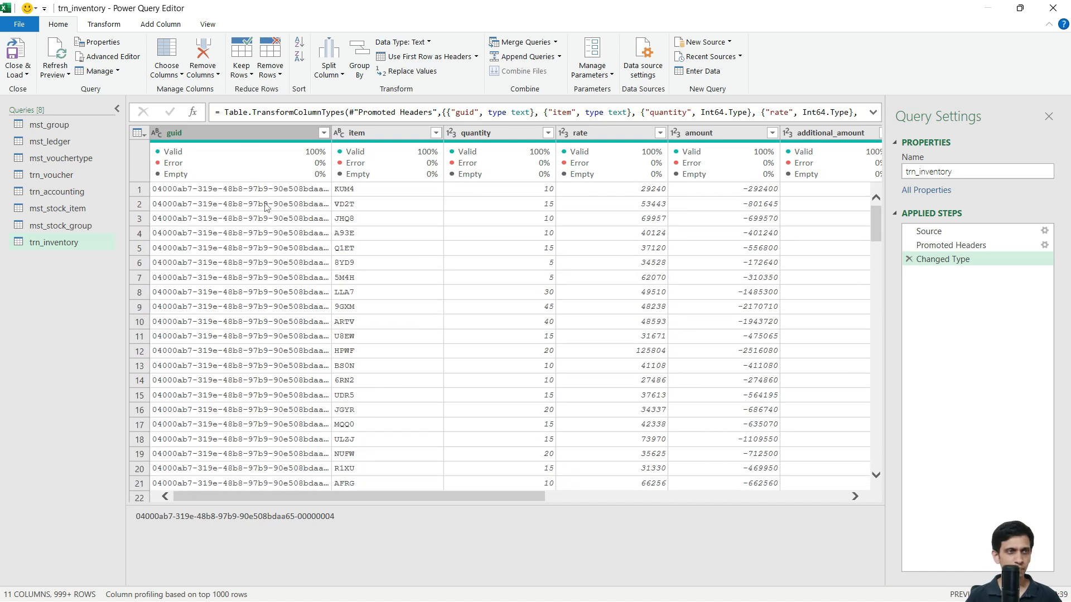
{"action": "left_click", "coordinate": [266, 192]}
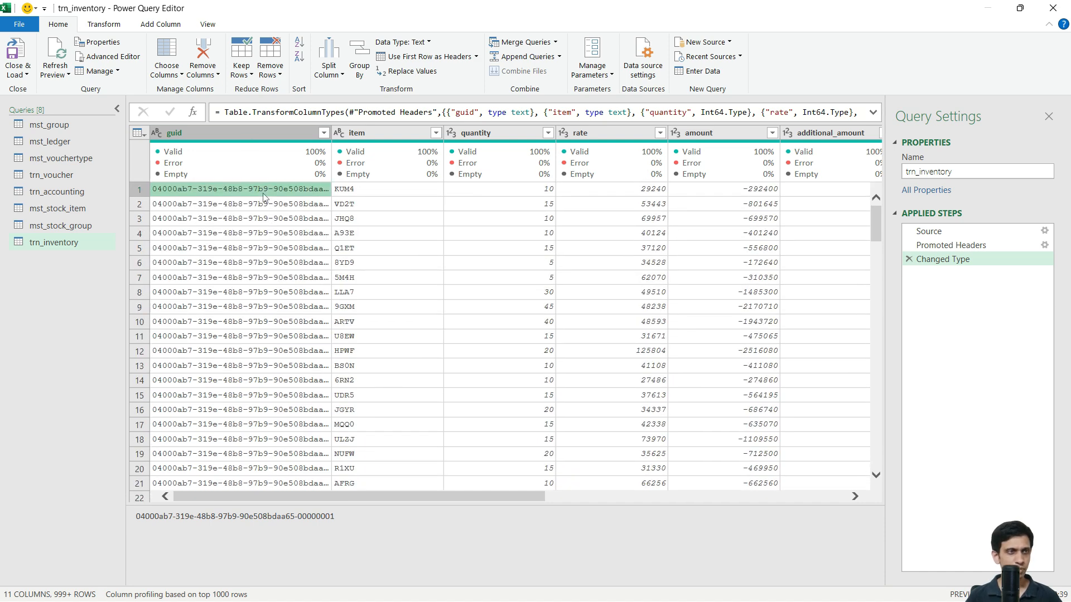
Step: Load trn_inventory to its own sheet, close the Queries & Connections pane, and move its tab
{"action": "left_click", "coordinate": [22, 51]}
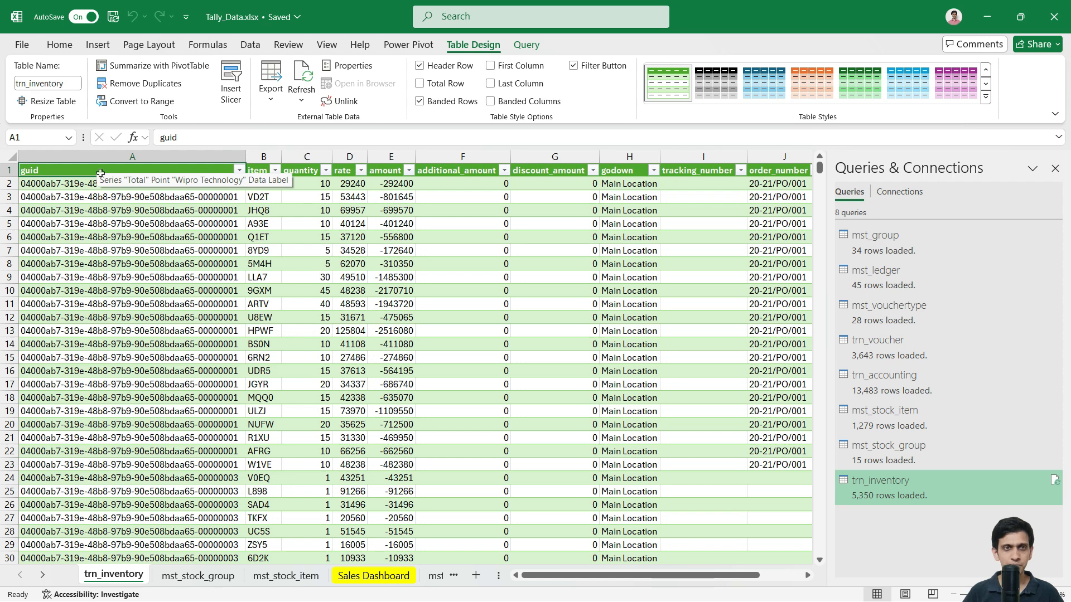
{"action": "left_click", "coordinate": [1055, 168]}
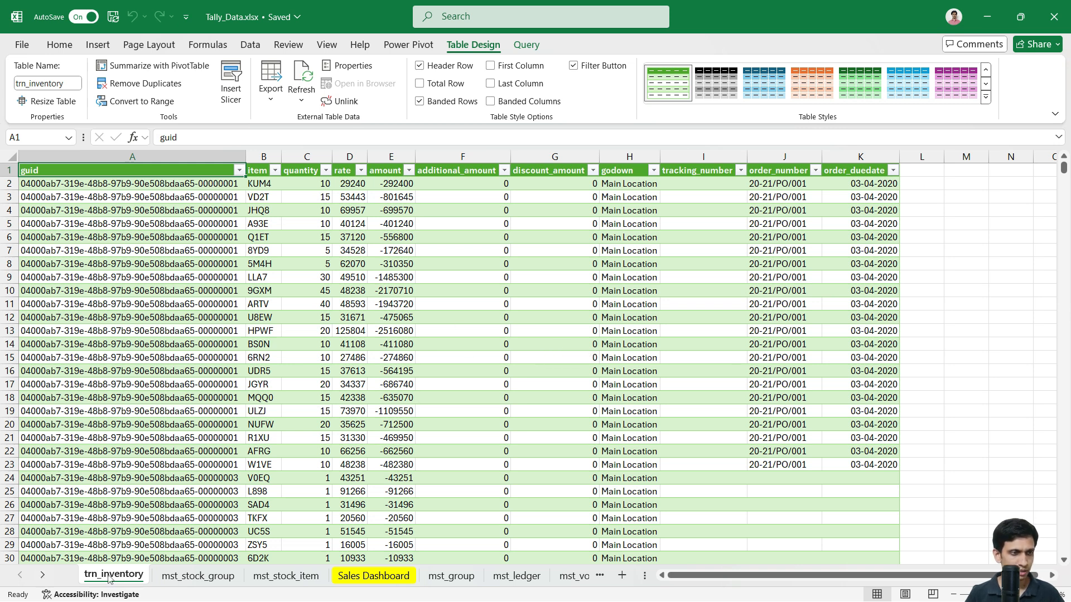
{"action": "mouse_move", "coordinate": [162, 568]}
{"action": "left_mouse_down"}
{"action": "mouse_move", "coordinate": [608, 592]}
{"action": "mouse_move", "coordinate": [378, 584]}
{"action": "left_mouse_up"}
Step: Move the Partywise Sales sheet tab ahead of trn_voucher
{"action": "left_click", "coordinate": [424, 580]}
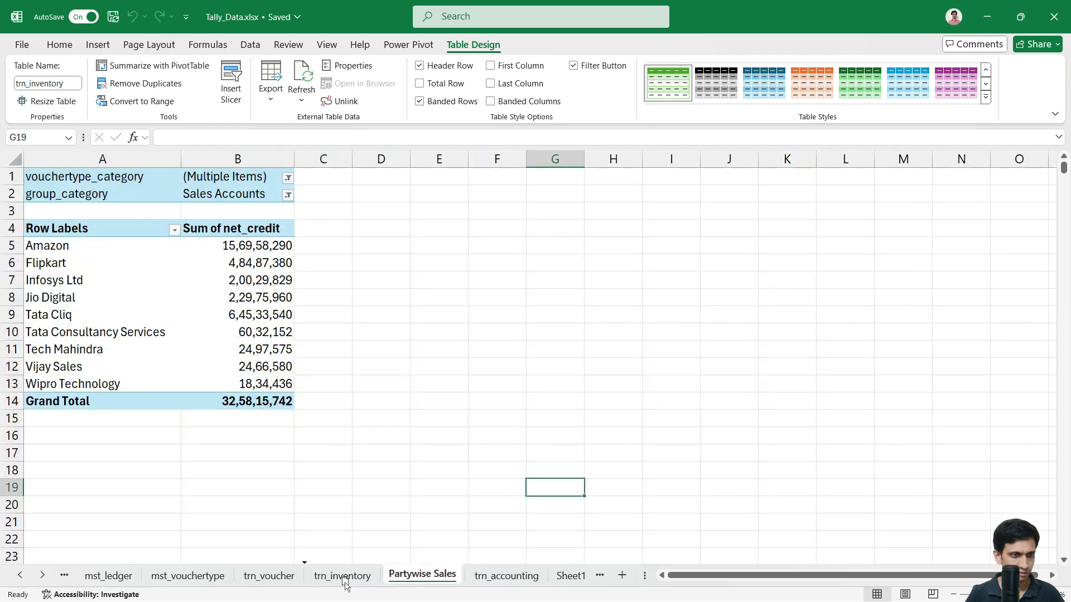
{"action": "left_click_drag", "start_coordinate": [305, 581], "coordinate": [305, 581]}
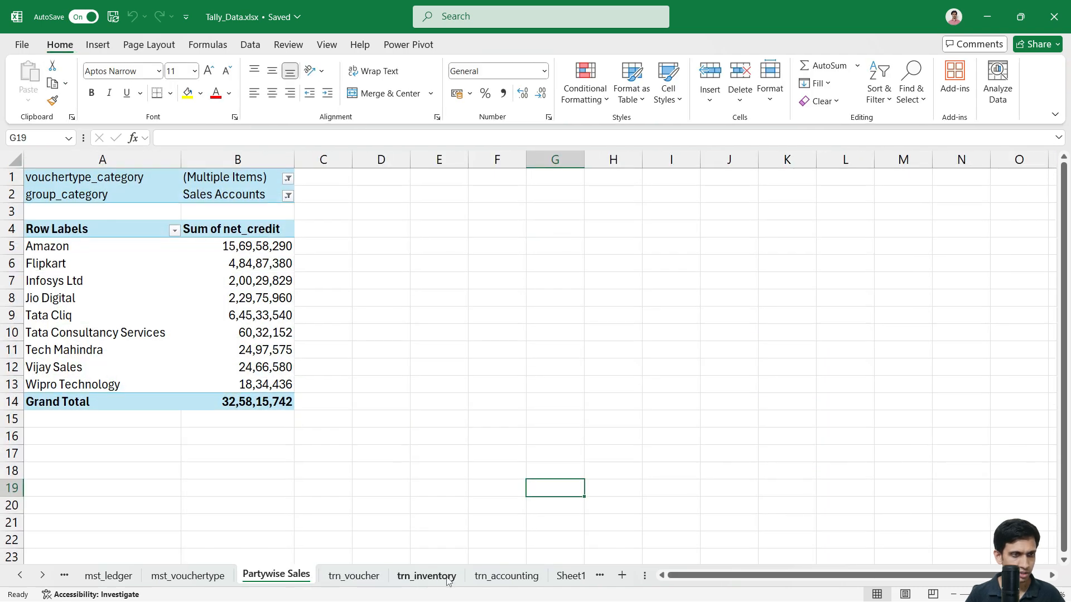
{"action": "left_click", "coordinate": [427, 576]}
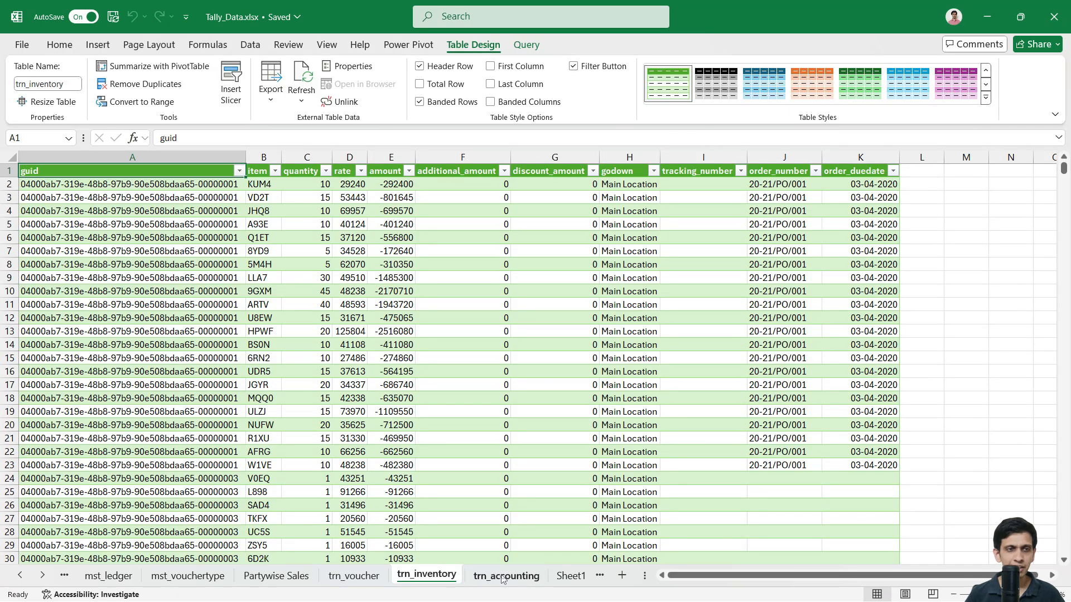
Step: Copy the date, voucher_type and voucher_number headers (F1:H1) from trn_accounting
{"action": "left_click", "coordinate": [503, 577]}
{"action": "scroll", "coordinate": [569, 228], "scroll_direction": "up", "scroll_amount": 2, "text": "ctrl"}
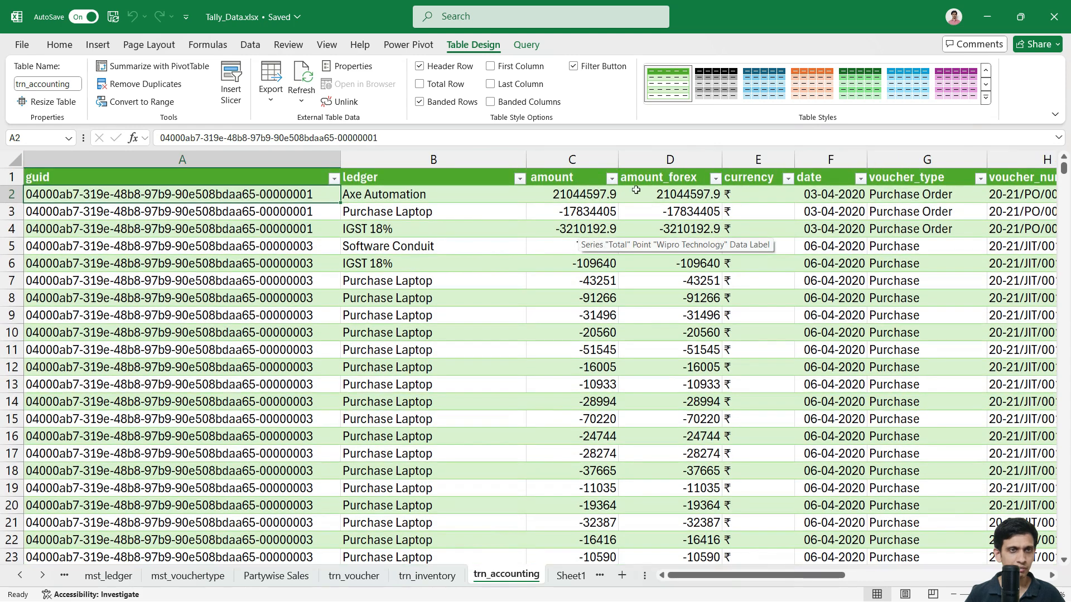
{"action": "left_click", "coordinate": [642, 192]}
{"action": "key", "text": "Up"}
{"action": "key", "text": "Right"}
{"action": "key", "text": "Right"}
{"action": "key", "text": "Right"}
{"action": "key", "text": "Right"}
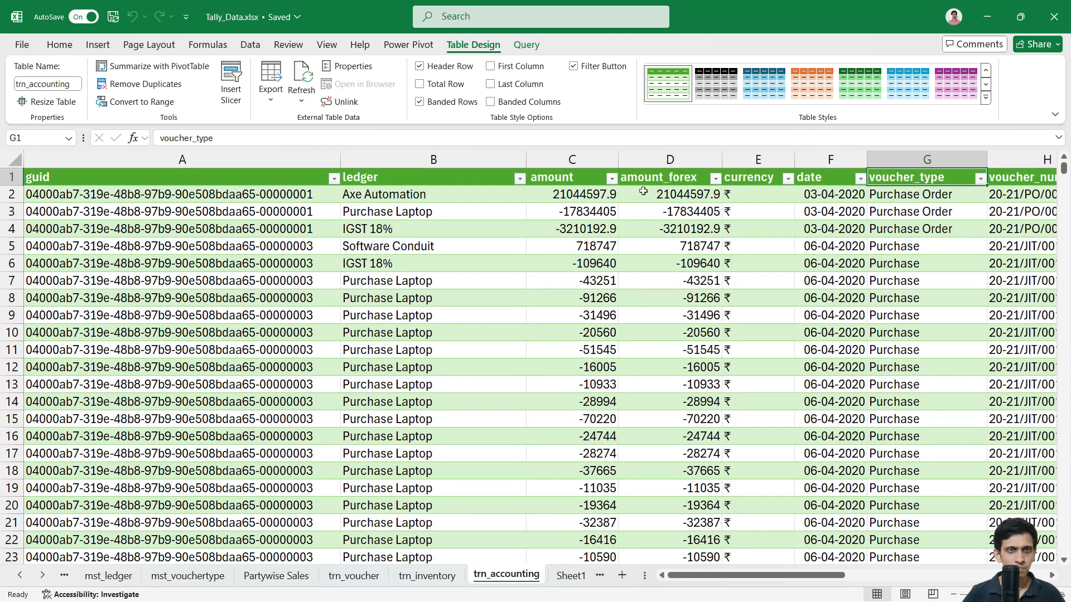
{"action": "key", "text": "Left"}
{"action": "key", "text": "Left"}
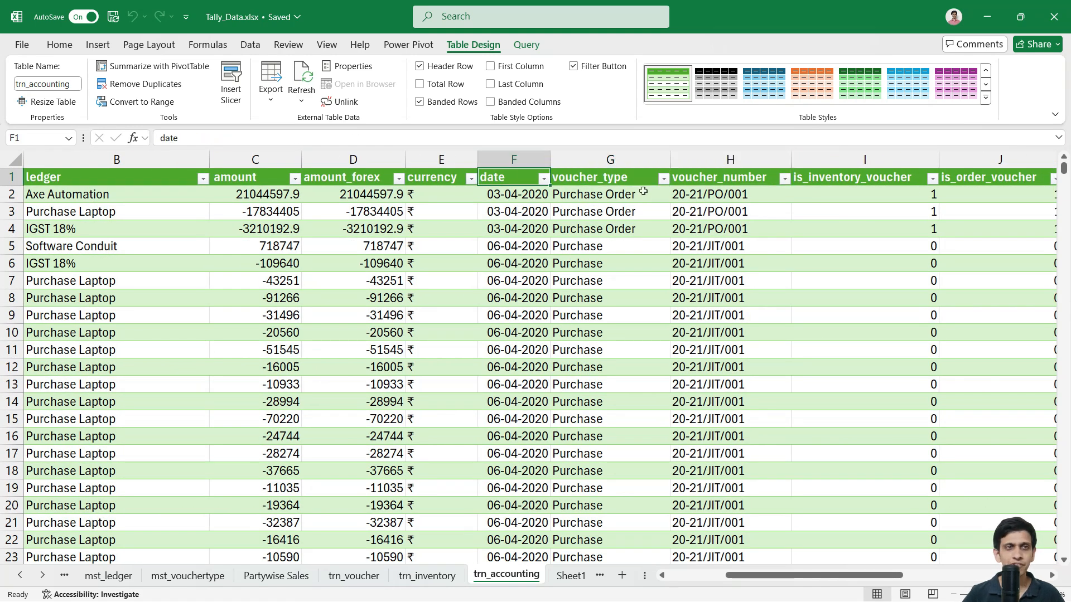
{"action": "key", "text": "shift+Right"}
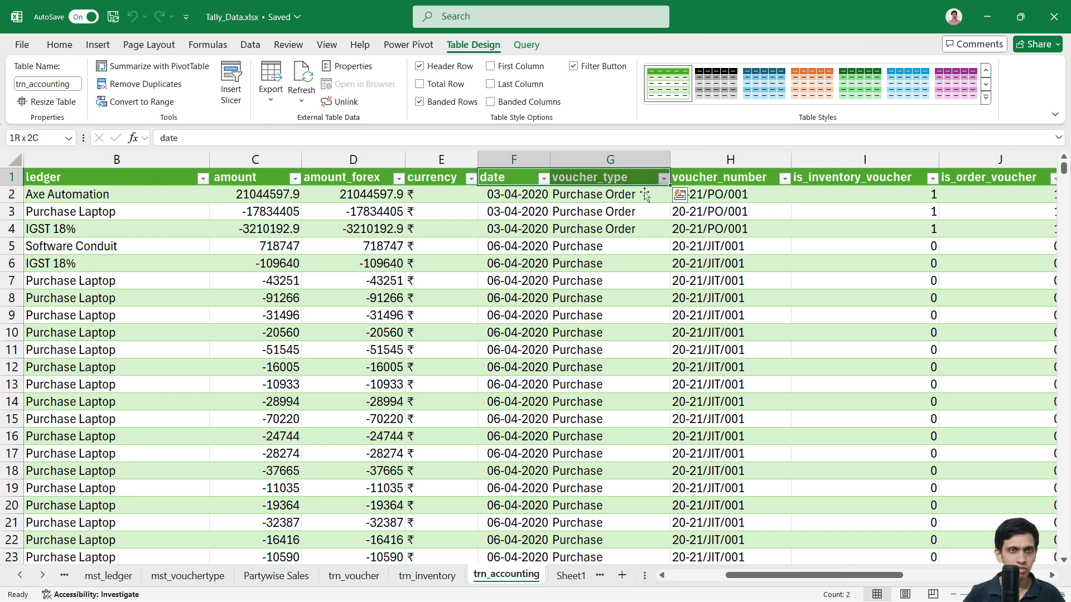
{"action": "key", "text": "shift+Right"}
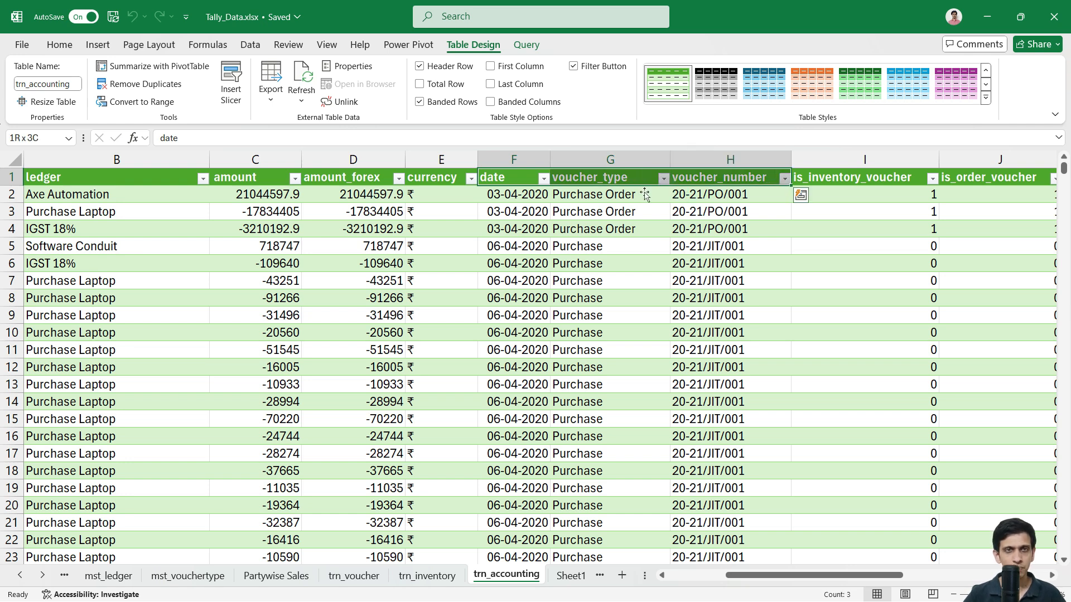
{"action": "key", "text": "ctrl+c"}
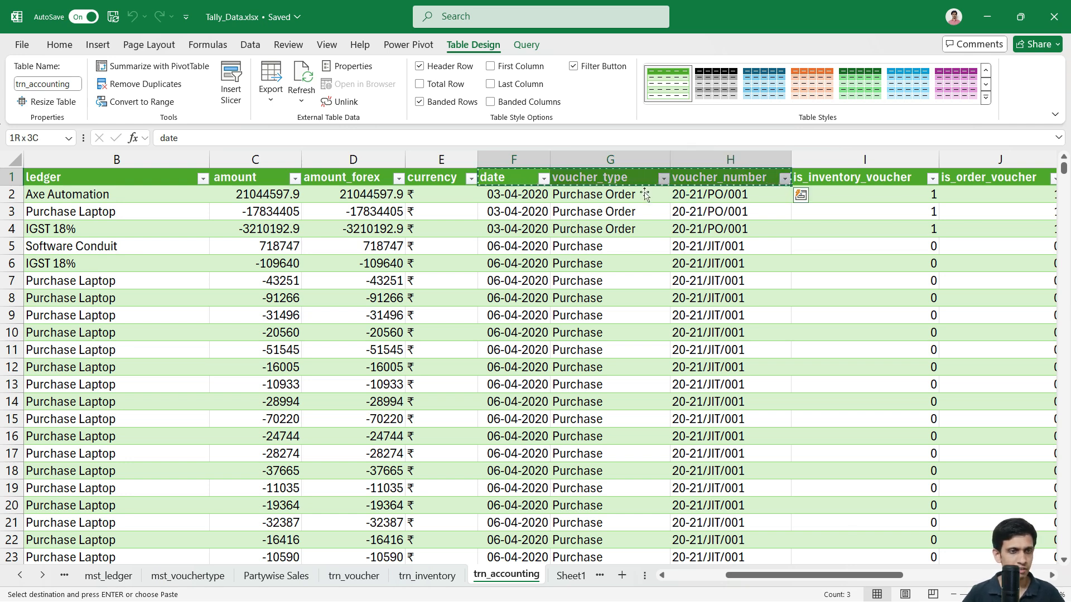
Step: Paste the copied headers into trn_inventory at L1, after order_duedate
{"action": "key", "text": "ctrl+Page_Up"}
{"action": "key", "text": "Right"}
{"action": "key", "text": "ctrl+Right"}
{"action": "key", "text": "Right"}
{"action": "key", "text": "ctrl+v"}
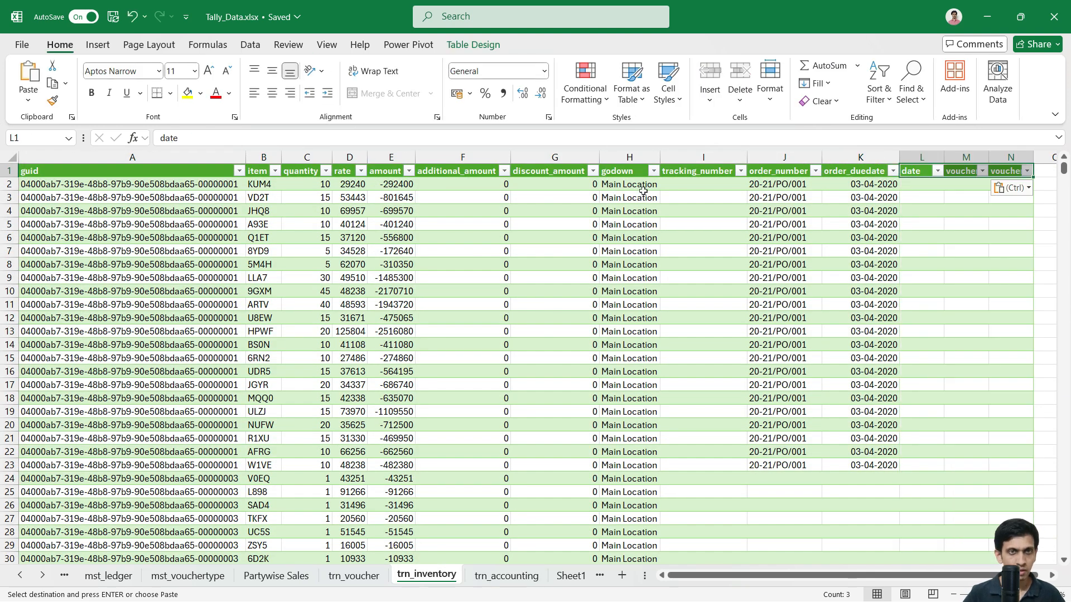
{"action": "key", "text": "Down"}
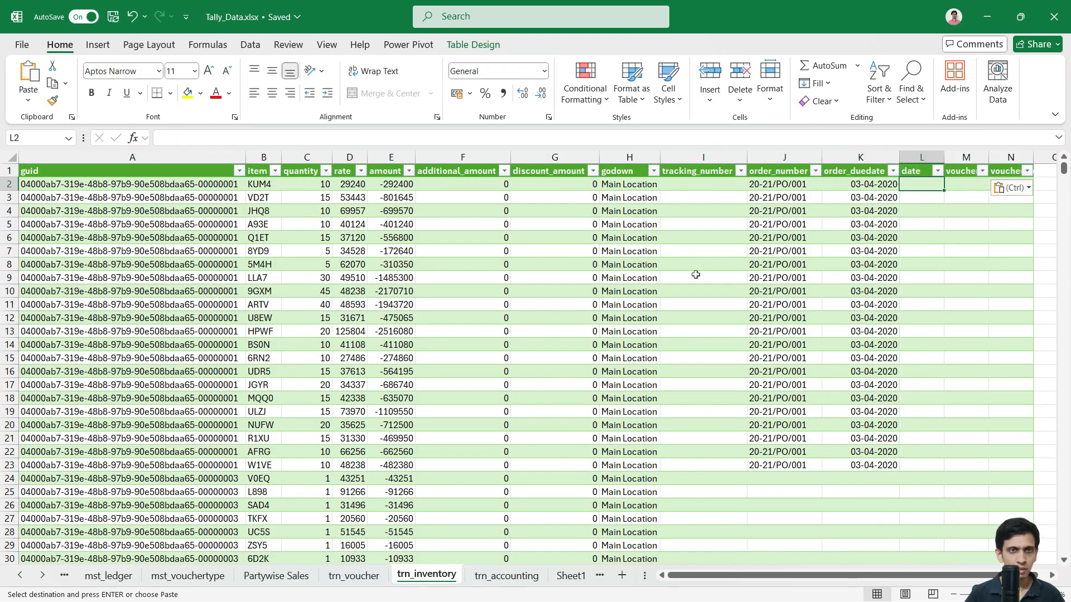
{"action": "scroll", "coordinate": [705, 282], "scroll_direction": "right", "scroll_amount": 2}
{"action": "scroll", "coordinate": [725, 282], "scroll_direction": "up", "scroll_amount": 2, "text": "ctrl"}
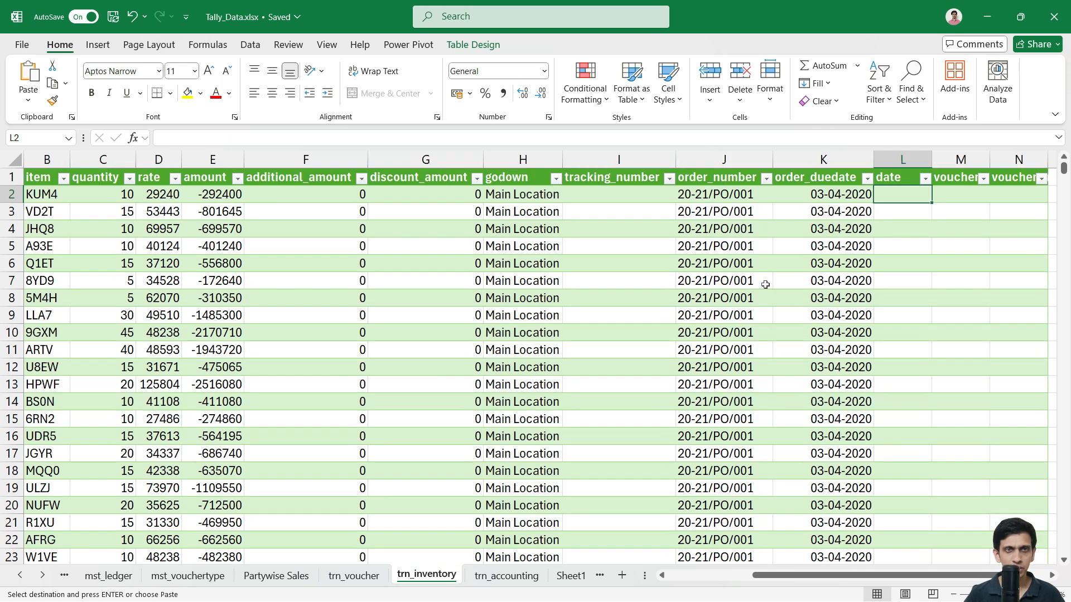
{"action": "key", "text": "Right"}
{"action": "key", "text": "Right"}
{"action": "key", "text": "Left"}
{"action": "key", "text": "Left"}
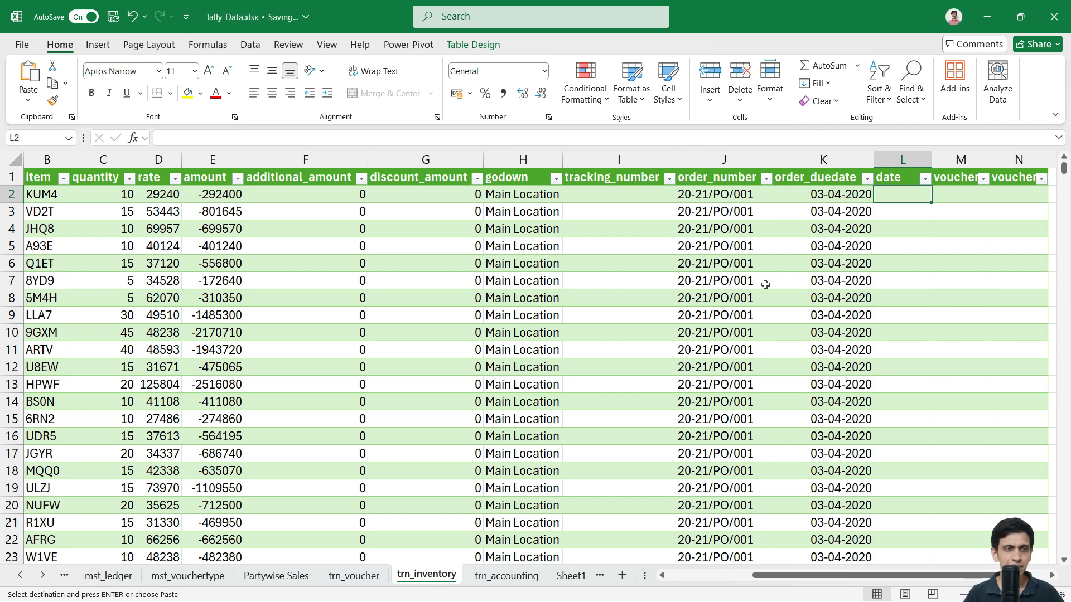
Step: Copy the first row's guid from the trn_inventory table
{"action": "left_click", "coordinate": [436, 251]}
{"action": "key", "text": "Home"}
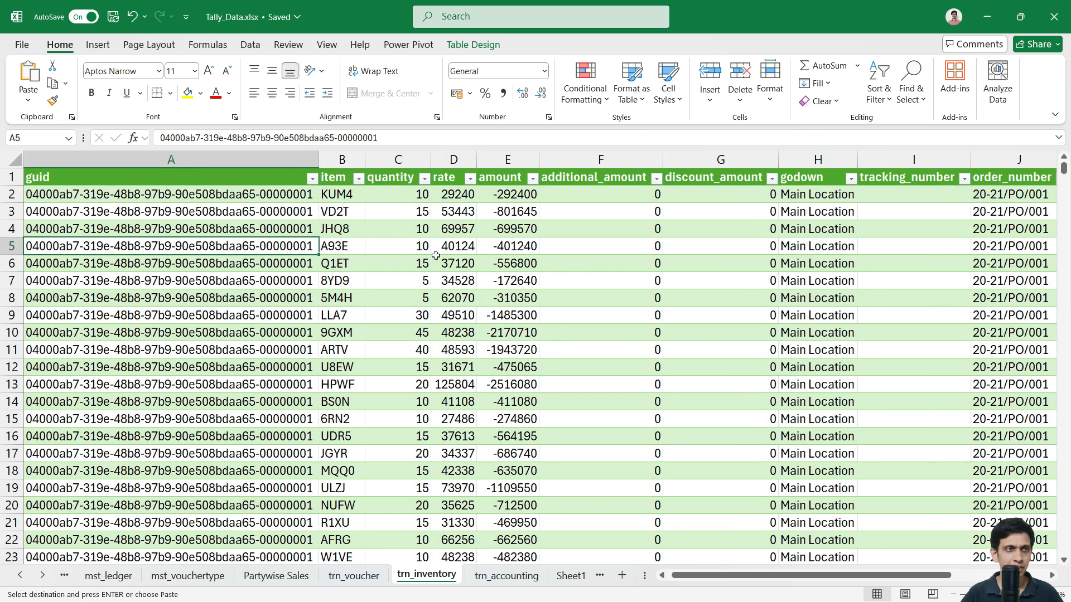
{"action": "left_click", "coordinate": [359, 580]}
{"action": "left_click", "coordinate": [415, 577]}
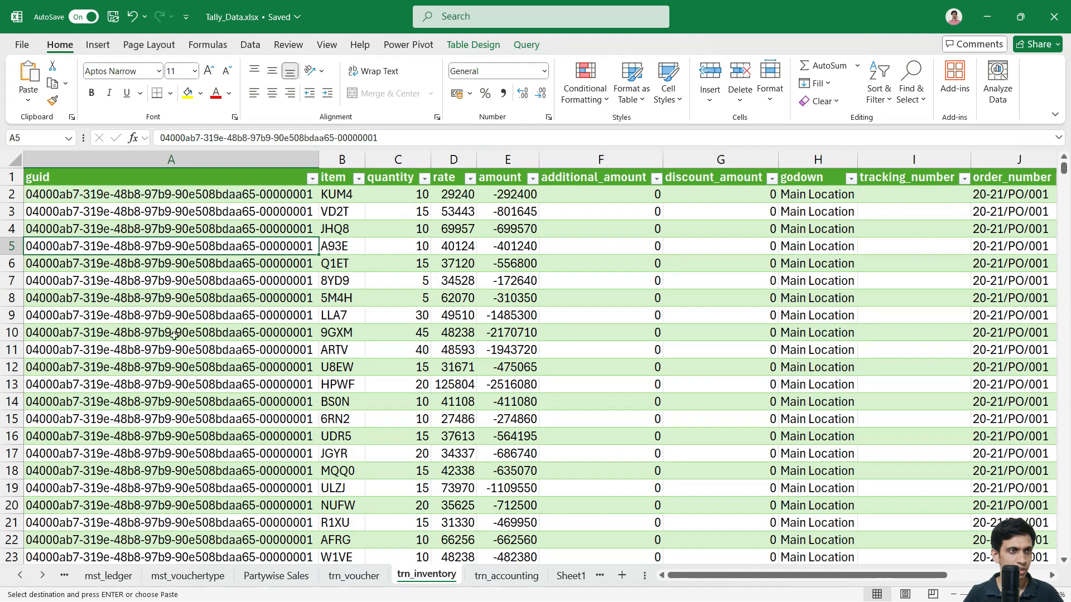
{"action": "double_click", "coordinate": [242, 195]}
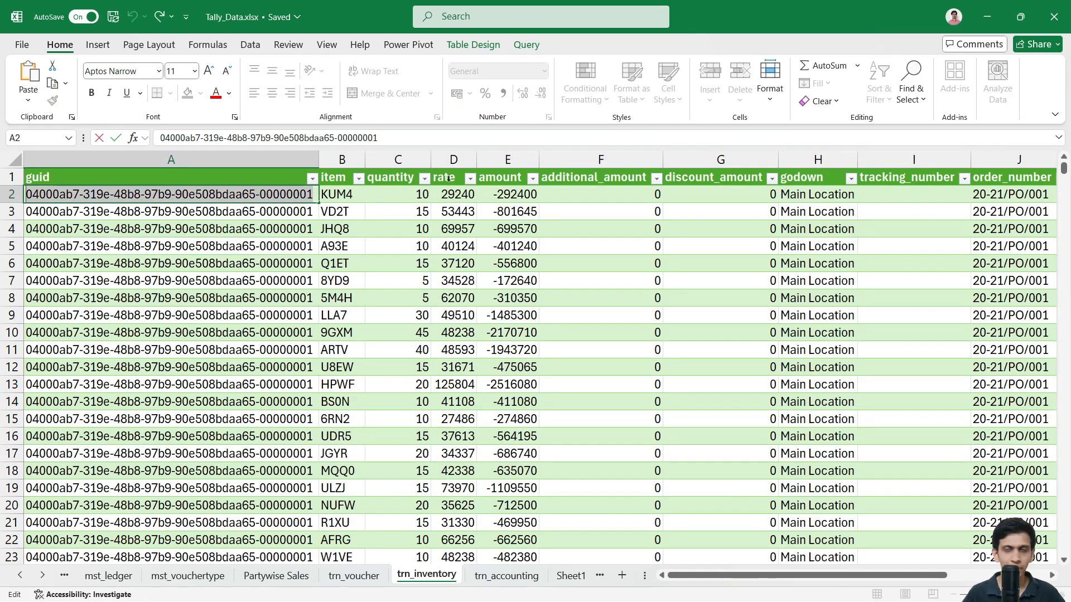
{"action": "key", "text": "Escape"}
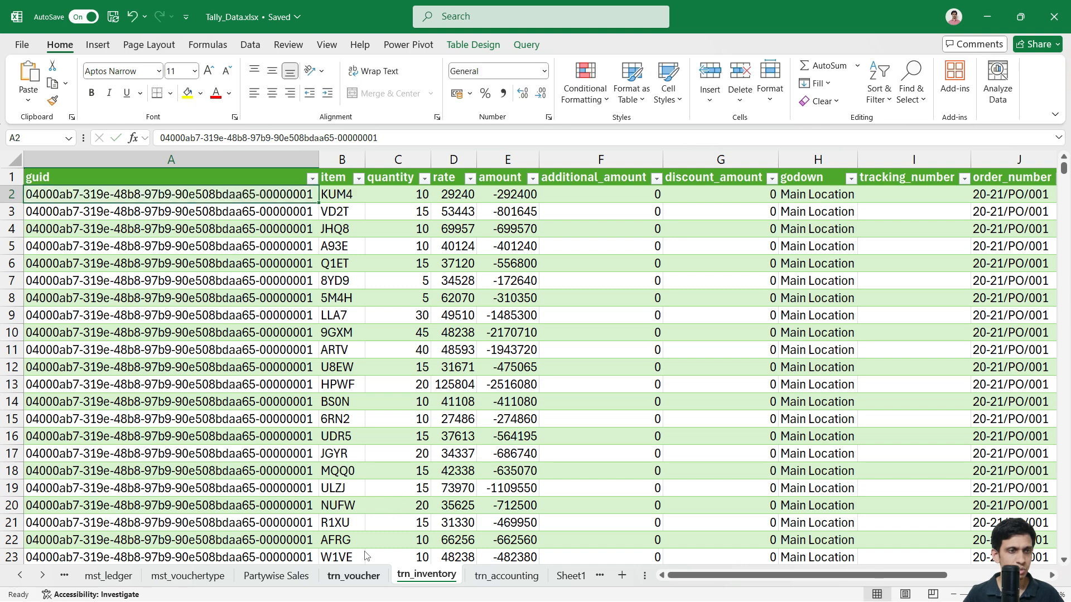
{"action": "left_click", "coordinate": [354, 576]}
Step: Filter trn_voucher's guid column to the copied first-voucher guid
{"action": "left_click", "coordinate": [202, 246]}
{"action": "key", "text": "ctrl+Home"}
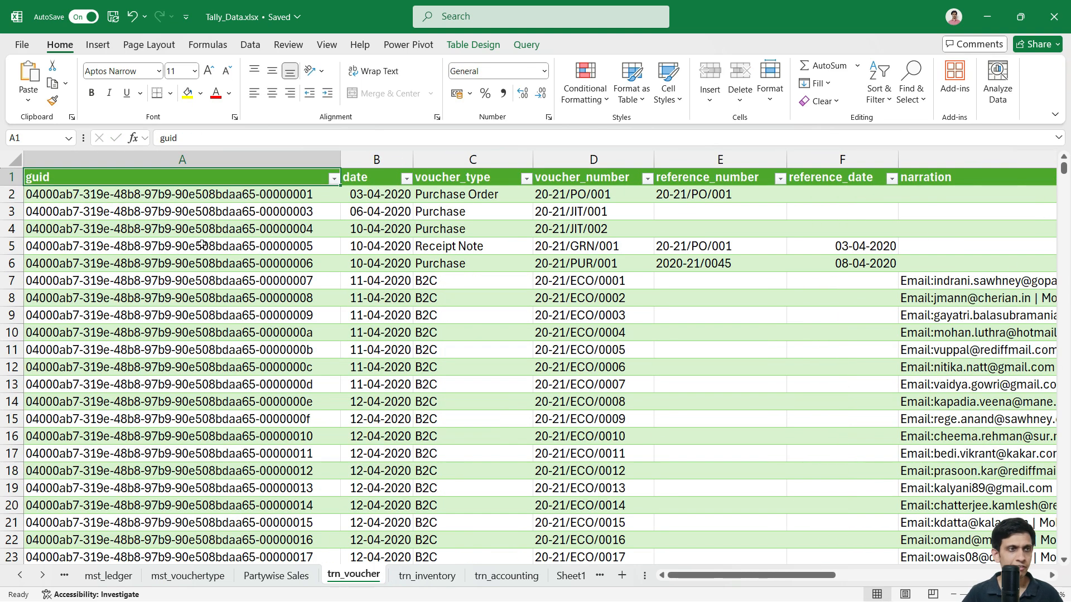
{"action": "left_click", "coordinate": [334, 178]}
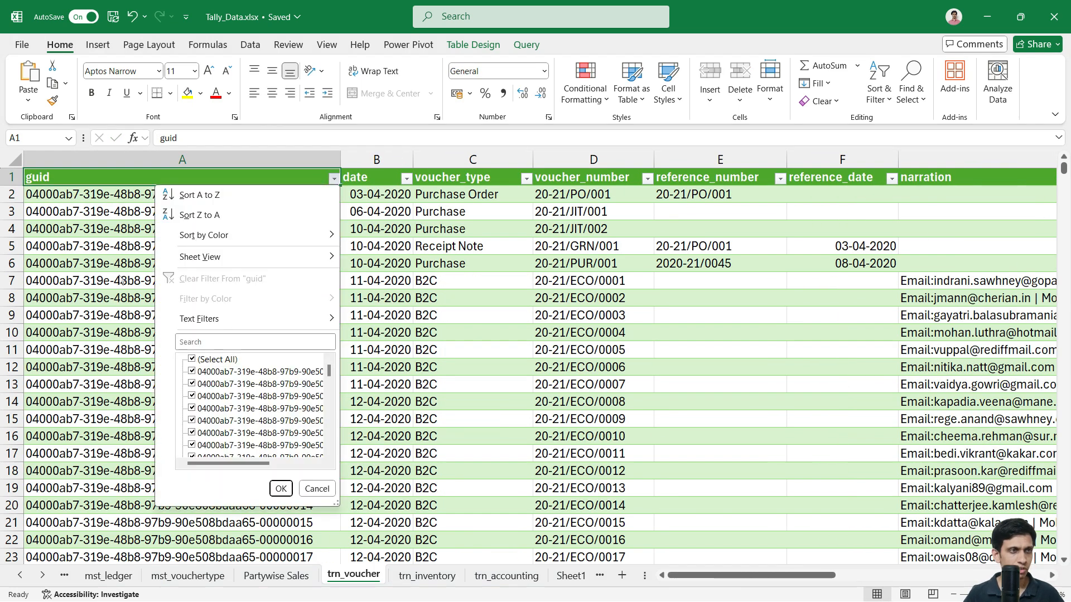
{"action": "left_click", "coordinate": [219, 343]}
{"action": "key", "text": "ctrl+v"}
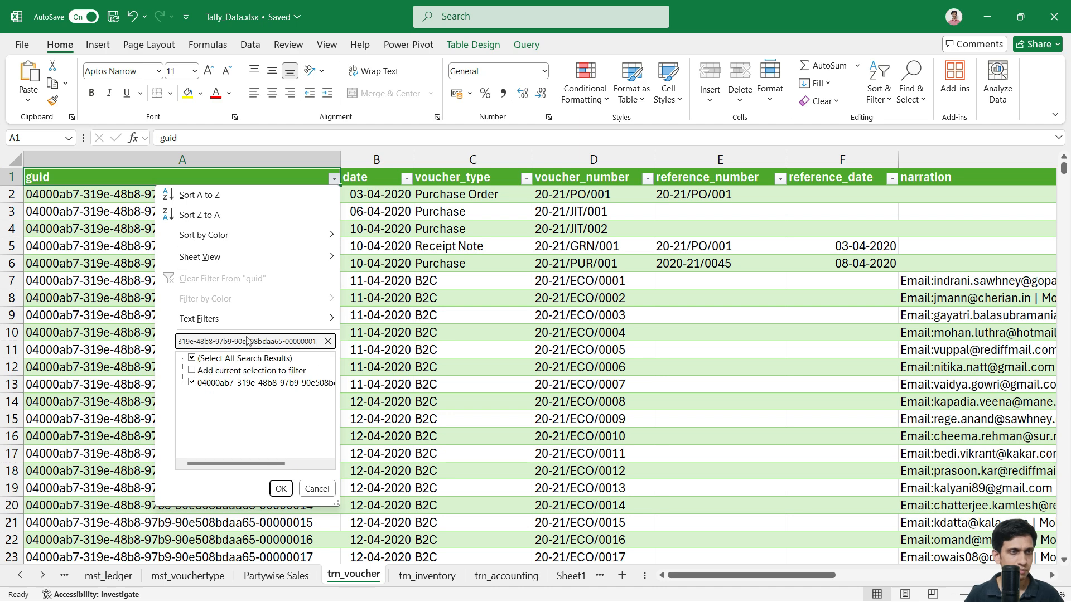
{"action": "key", "text": "Return"}
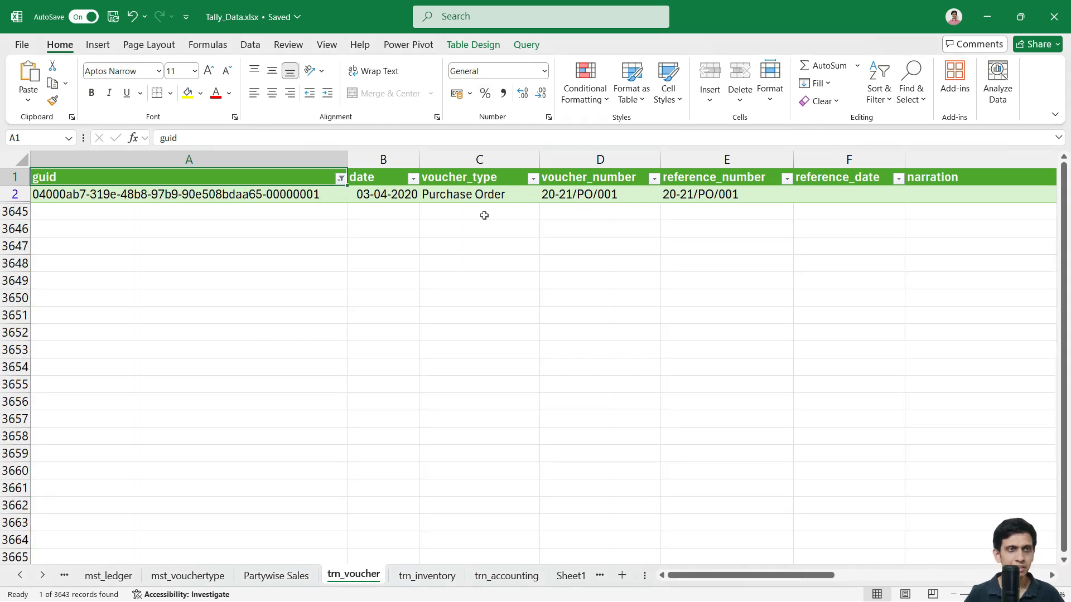
{"action": "left_click", "coordinate": [484, 202]}
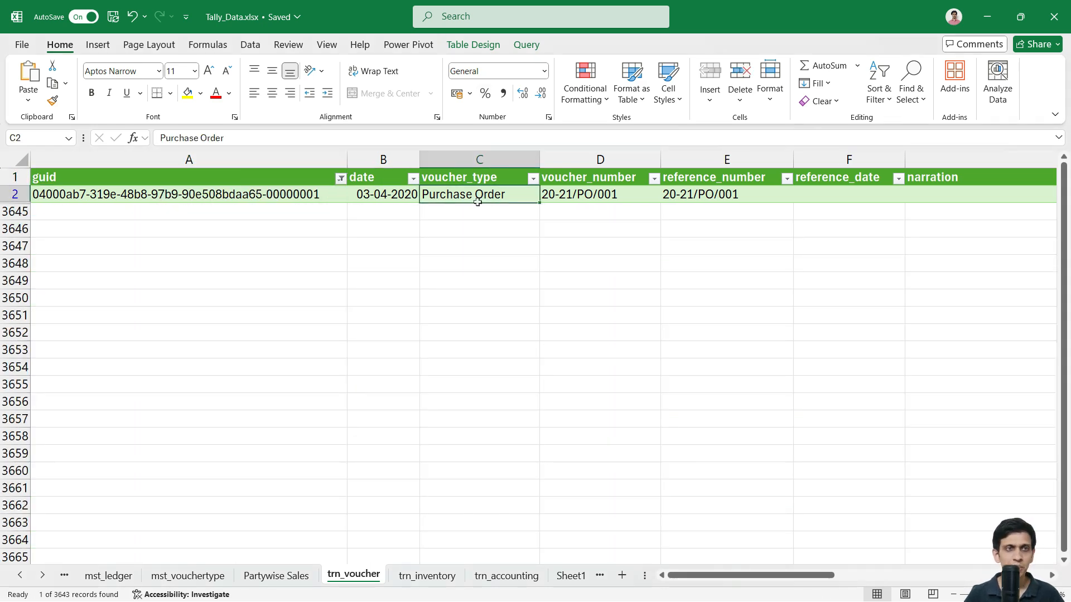
Step: Filter trn_inventory by the same guid, showing that voucher's 22 item rows
{"action": "left_click", "coordinate": [420, 580]}
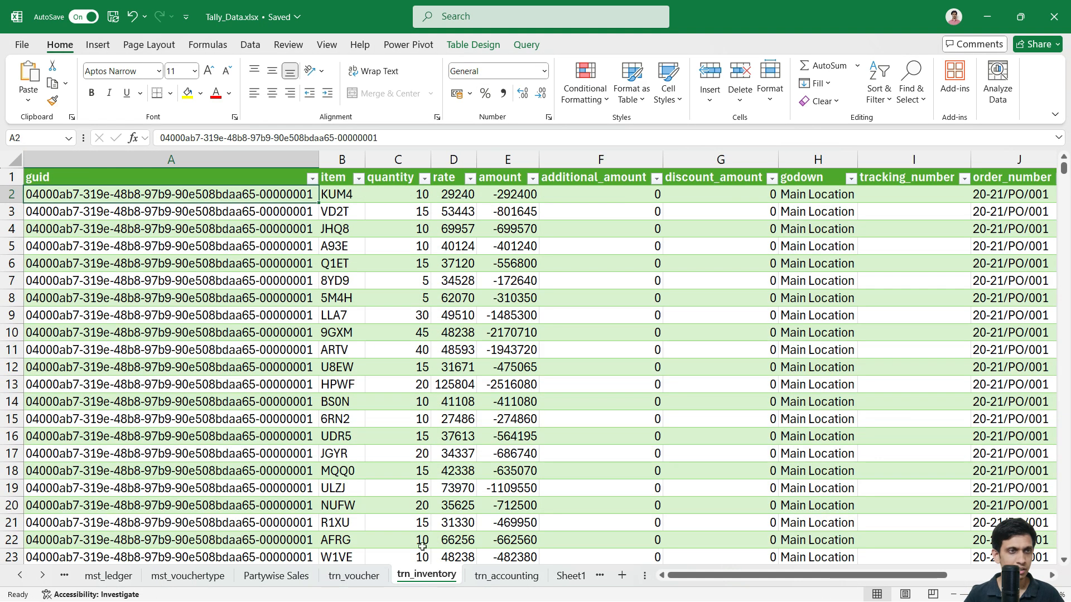
{"action": "left_click", "coordinate": [313, 180]}
{"action": "left_click", "coordinate": [239, 345]}
{"action": "key", "text": "ctrl+v"}
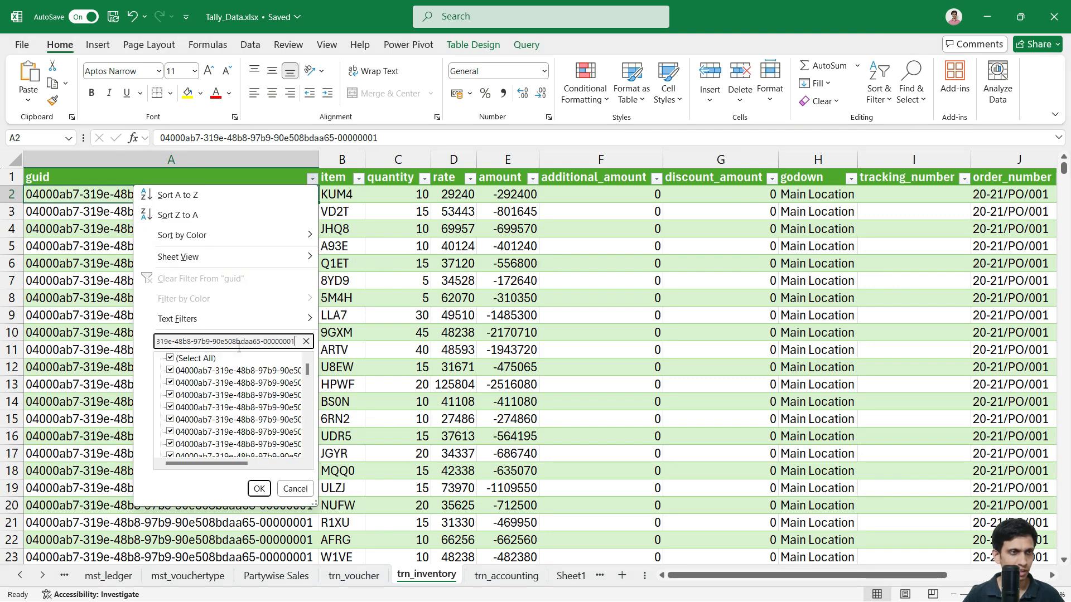
{"action": "key", "text": "Return"}
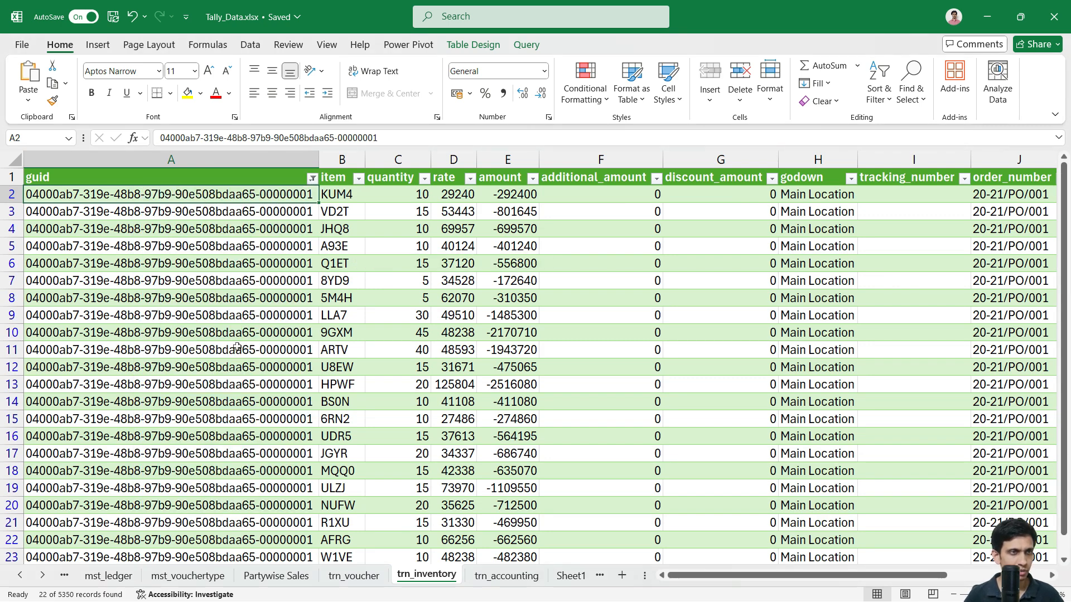
{"action": "left_click", "coordinate": [348, 253]}
{"action": "scroll", "coordinate": [349, 253], "scroll_direction": "down", "scroll_amount": 2}
{"action": "scroll", "coordinate": [348, 253], "scroll_direction": "up", "scroll_amount": 2}
{"action": "left_click", "coordinate": [332, 200]}
{"action": "scroll", "coordinate": [469, 223], "scroll_direction": "down", "scroll_amount": 2}
{"action": "scroll", "coordinate": [469, 224], "scroll_direction": "up", "scroll_amount": 2}
Step: Clear the guid filters on trn_inventory and trn_voucher, then go to trn_accounting
{"action": "left_click", "coordinate": [312, 178]}
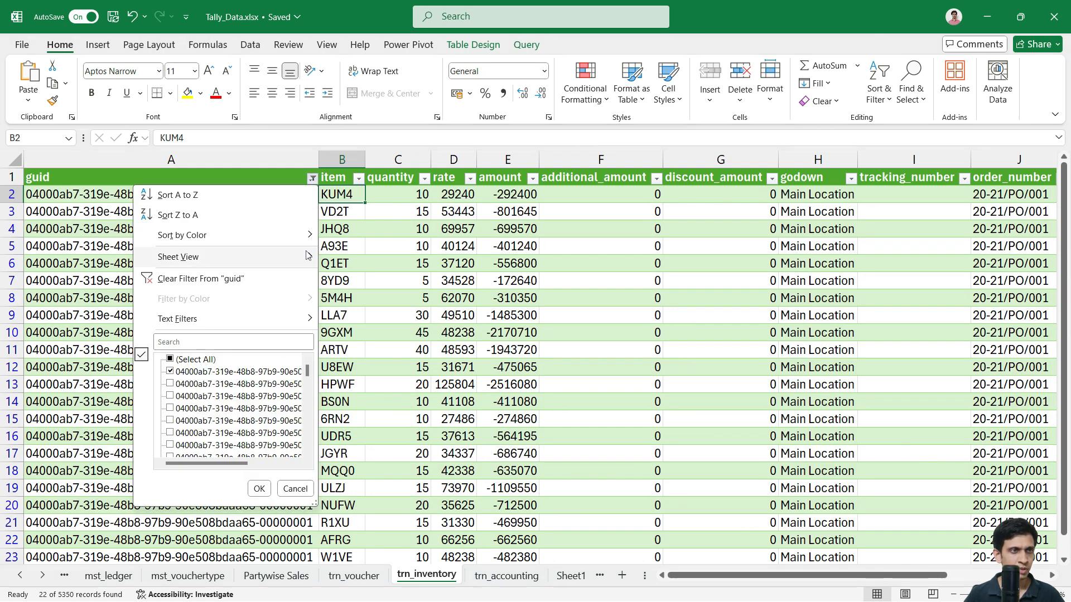
{"action": "left_click", "coordinate": [229, 274]}
{"action": "left_click", "coordinate": [369, 582]}
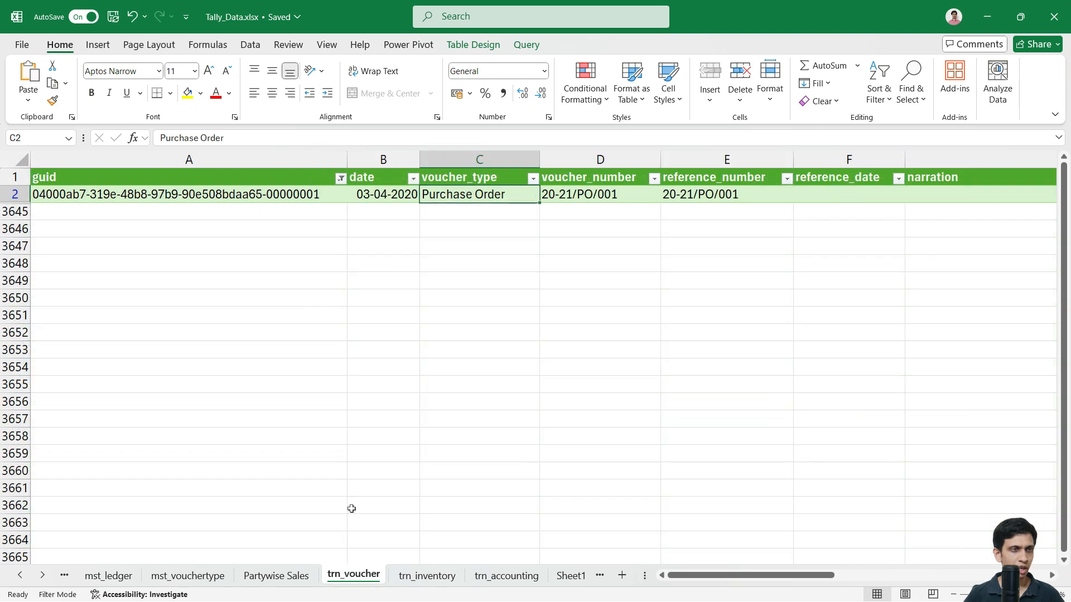
{"action": "left_click", "coordinate": [340, 179]}
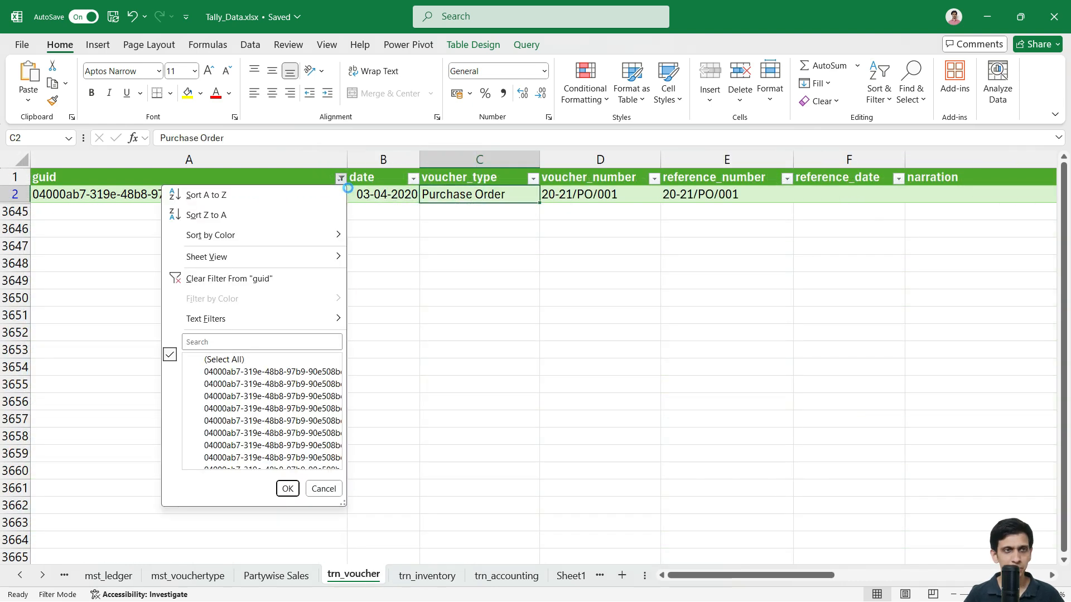
{"action": "left_click", "coordinate": [261, 279]}
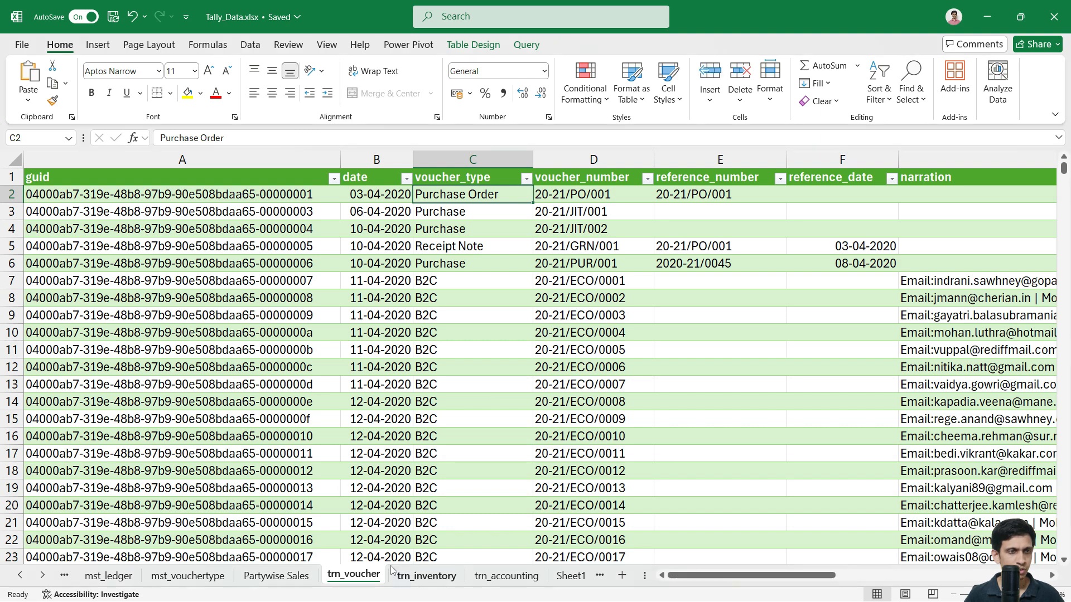
{"action": "left_click", "coordinate": [435, 580]}
{"action": "left_click", "coordinate": [516, 580]}
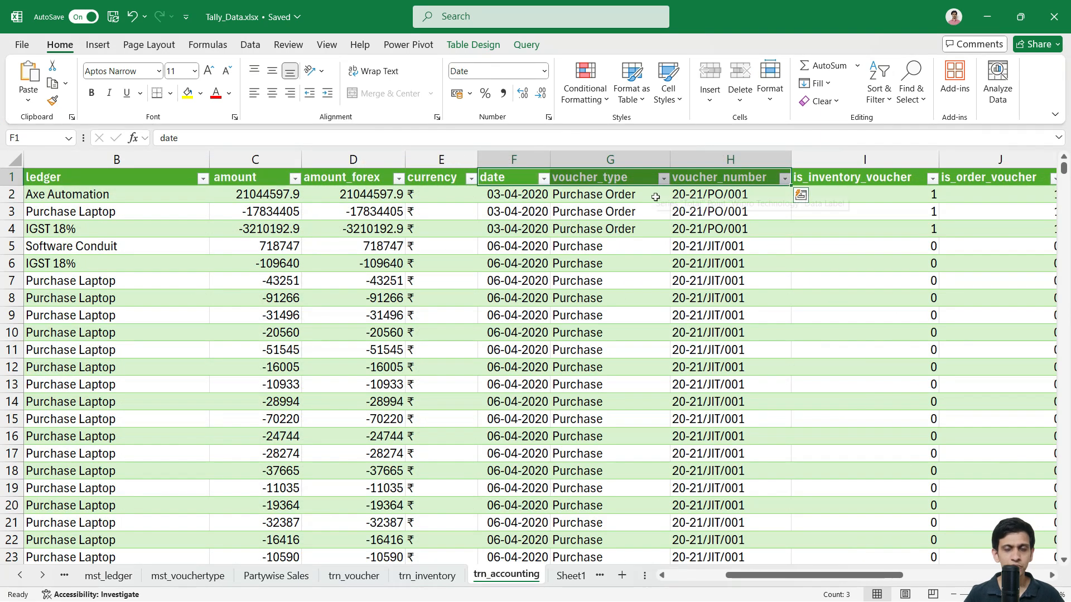
Step: Copy the date XLOOKUP formula from trn_accounting F2, undoing an accidental edit
{"action": "left_click", "coordinate": [532, 198]}
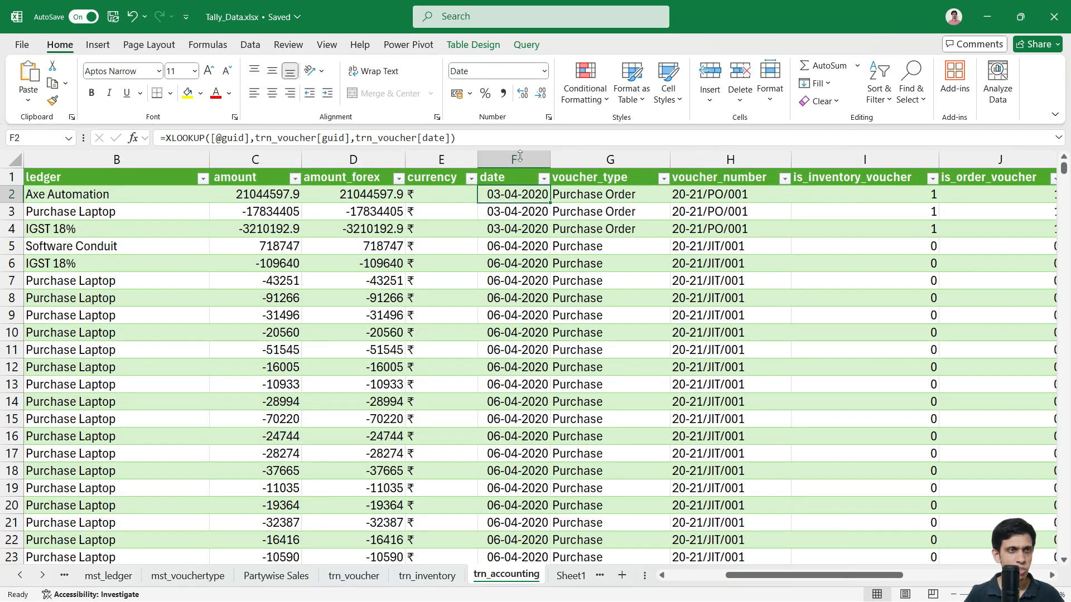
{"action": "left_click_drag", "start_coordinate": [512, 140], "coordinate": [159, 139]}
{"action": "key", "text": "ctrl+c"}
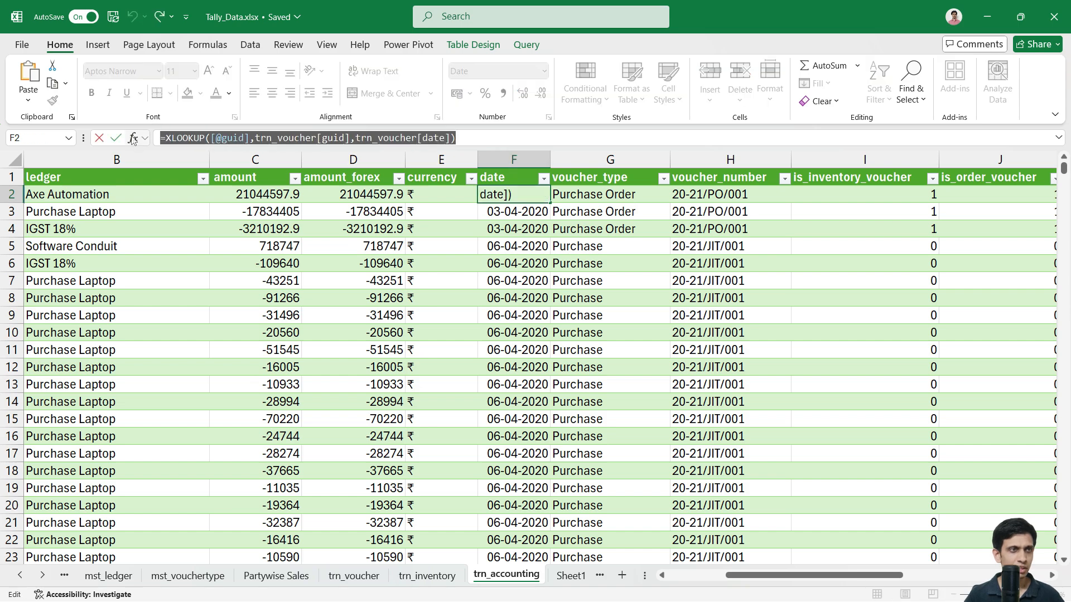
{"action": "left_click", "coordinate": [428, 575]}
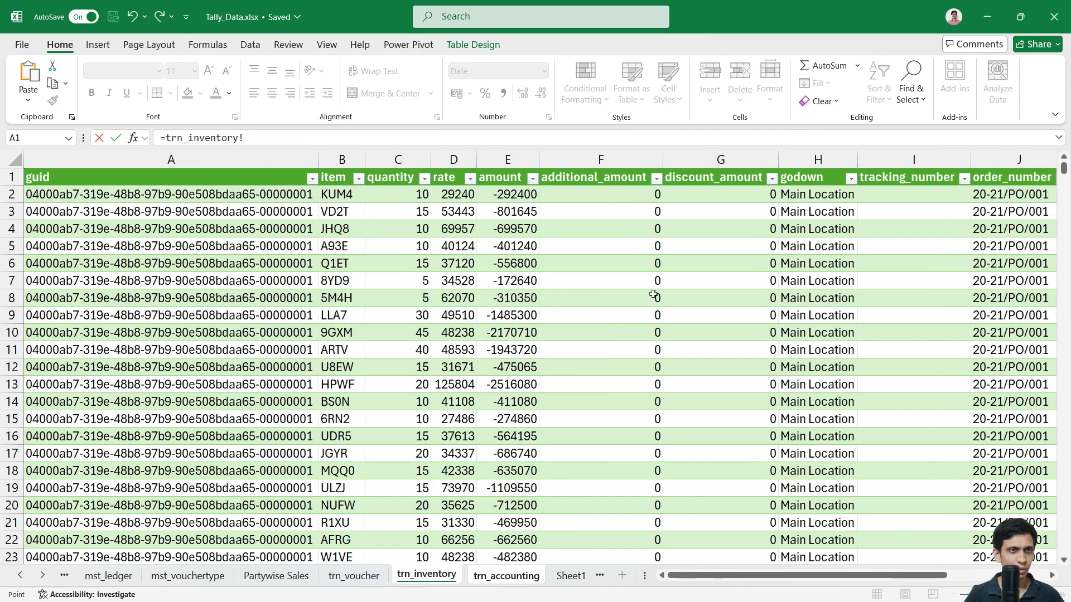
{"action": "key", "text": "ctrl+Page_Down"}
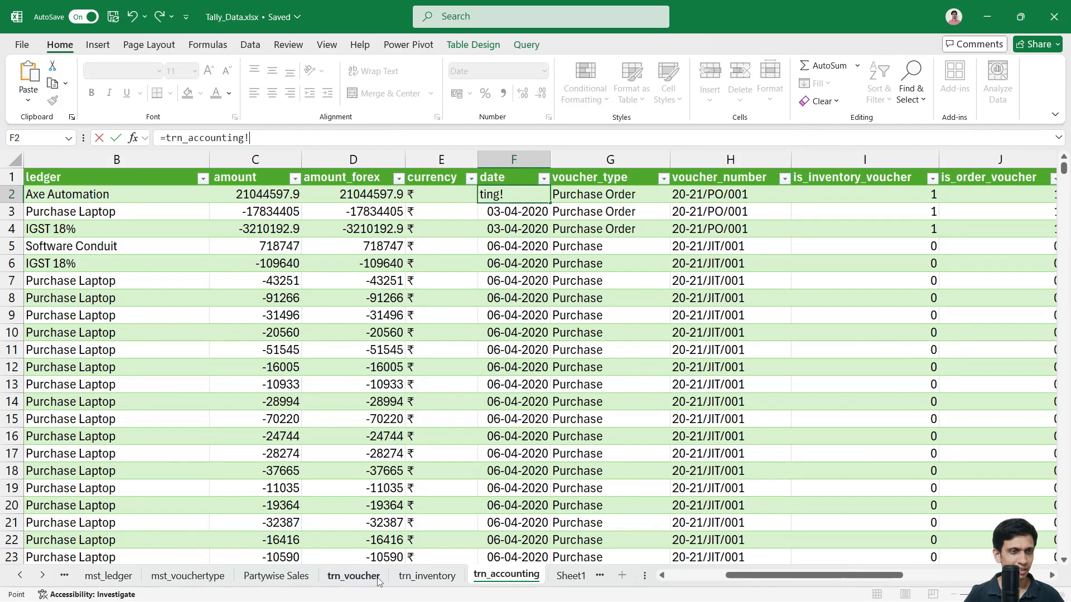
{"action": "key", "text": "ctrl+Page_Up"}
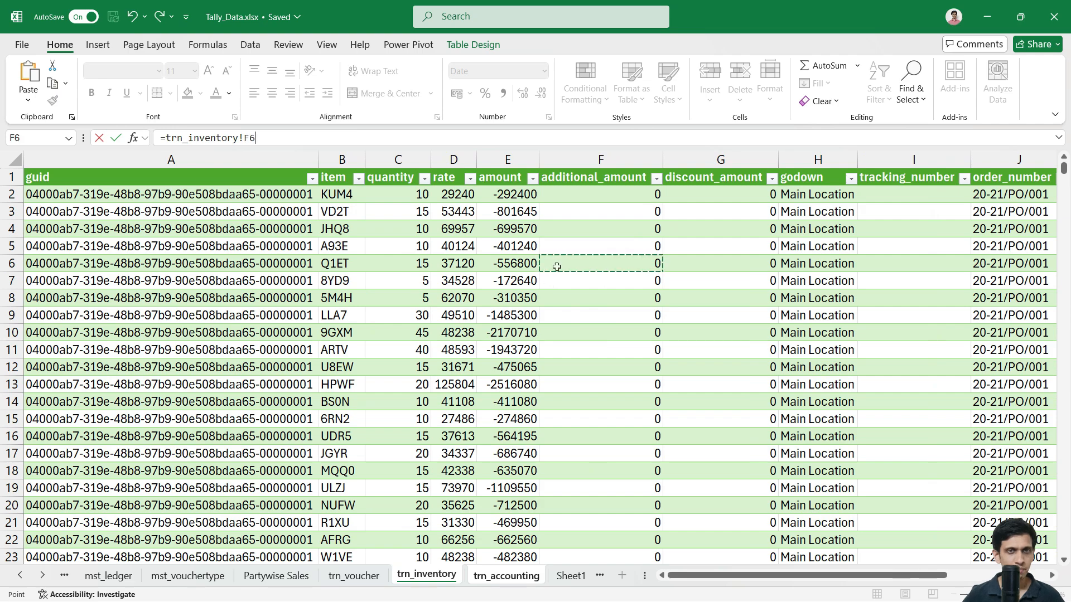
{"action": "key", "text": "Escape"}
{"action": "key", "text": "Right"}
{"action": "key", "text": "Right"}
{"action": "key", "text": "Right"}
{"action": "key", "text": "Right"}
{"action": "key", "text": "Right"}
{"action": "key", "text": "Right"}
{"action": "key", "text": "Right"}
{"action": "key", "text": "Right"}
{"action": "key", "text": "Right"}
{"action": "key", "text": "Right"}
{"action": "key", "text": "Right"}
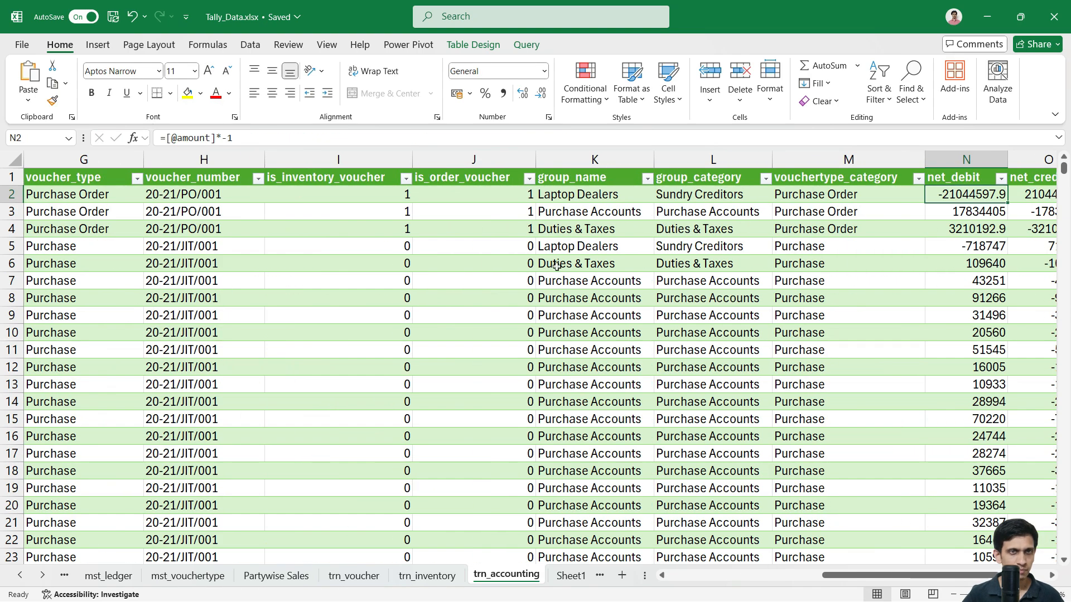
{"action": "key", "text": "Right"}
{"action": "key", "text": "Left"}
{"action": "key", "text": "Left"}
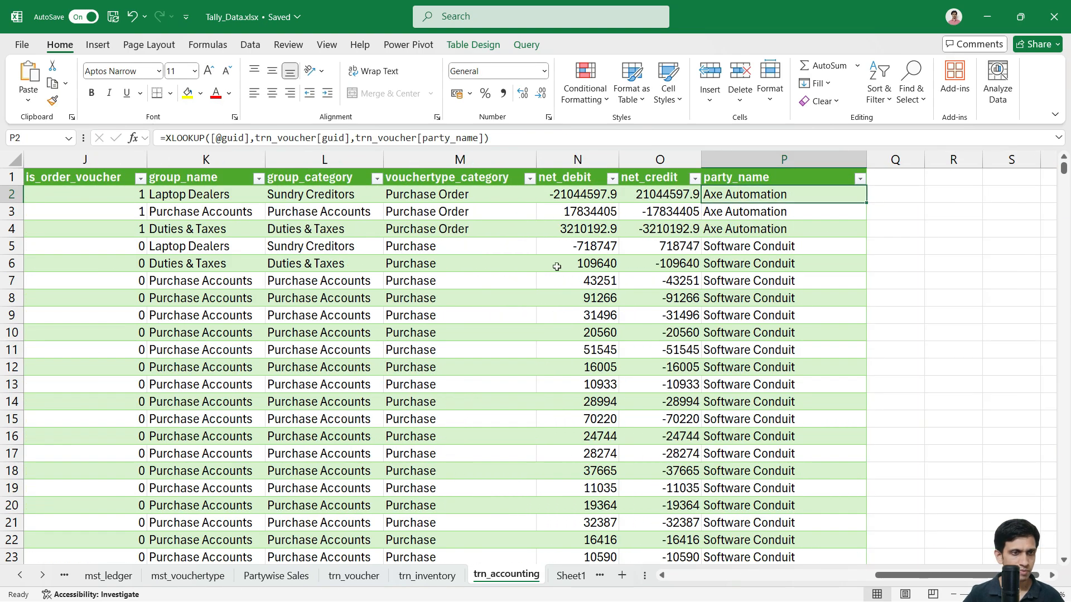
Step: Paste the date lookup into trn_inventory L2 to fill the date column
{"action": "key", "text": "ctrl+Page_Up"}
{"action": "key", "text": "Up"}
{"action": "key", "text": "ctrl+Right"}
{"action": "key", "text": "Right"}
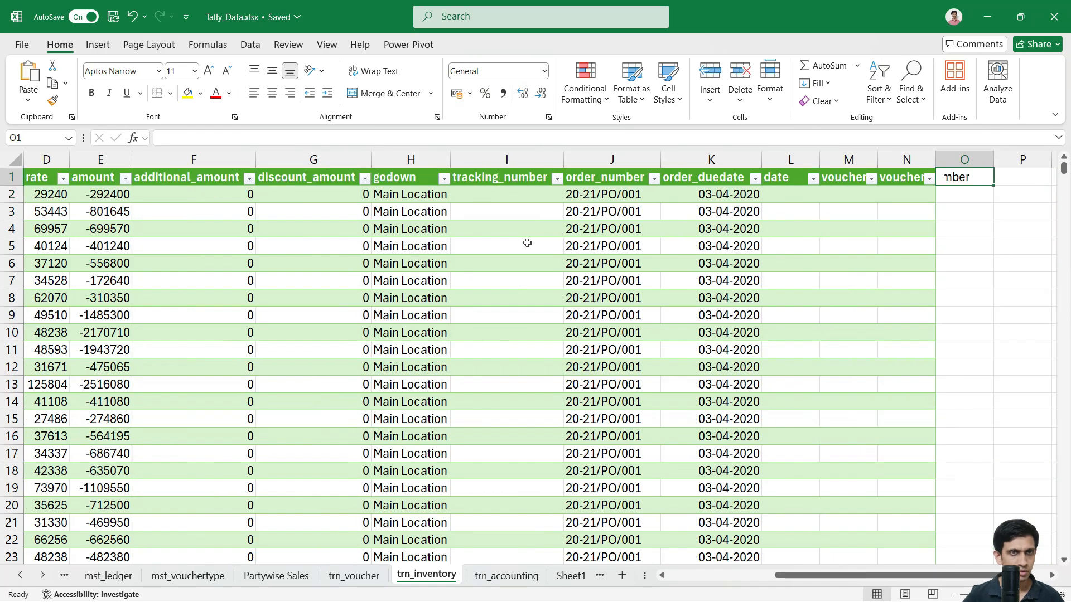
{"action": "key", "text": "Left"}
{"action": "key", "text": "Left"}
{"action": "key", "text": "Left"}
{"action": "key", "text": "Left"}
{"action": "key", "text": "Down"}
{"action": "key", "text": "Right"}
{"action": "key", "text": "ctrl+v"}
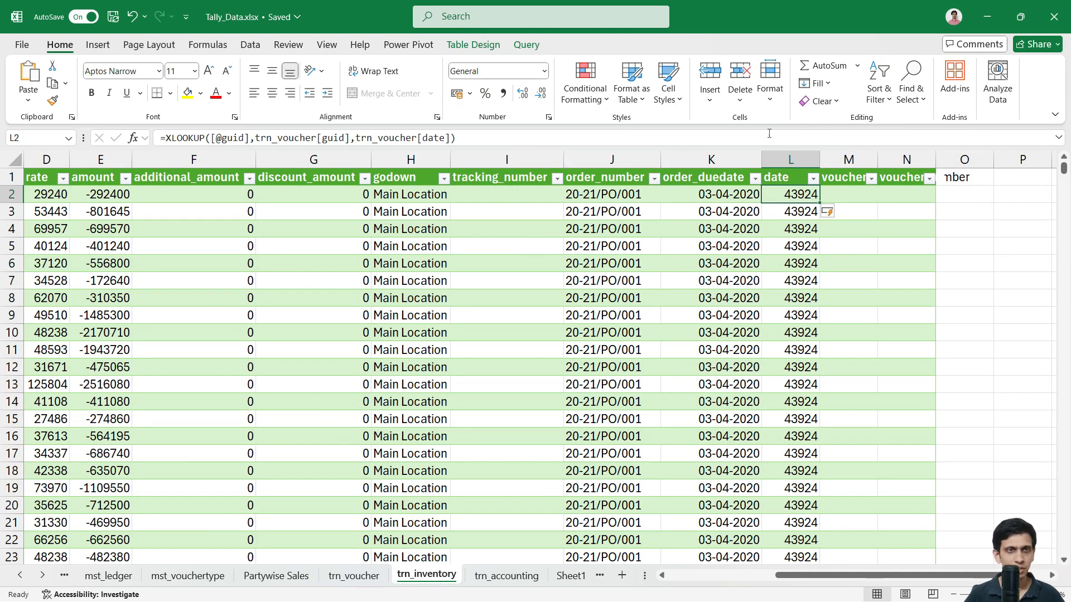
Step: Format the date column as Short Date and widen the voucher type column M
{"action": "left_click", "coordinate": [799, 167]}
{"action": "left_click", "coordinate": [544, 71]}
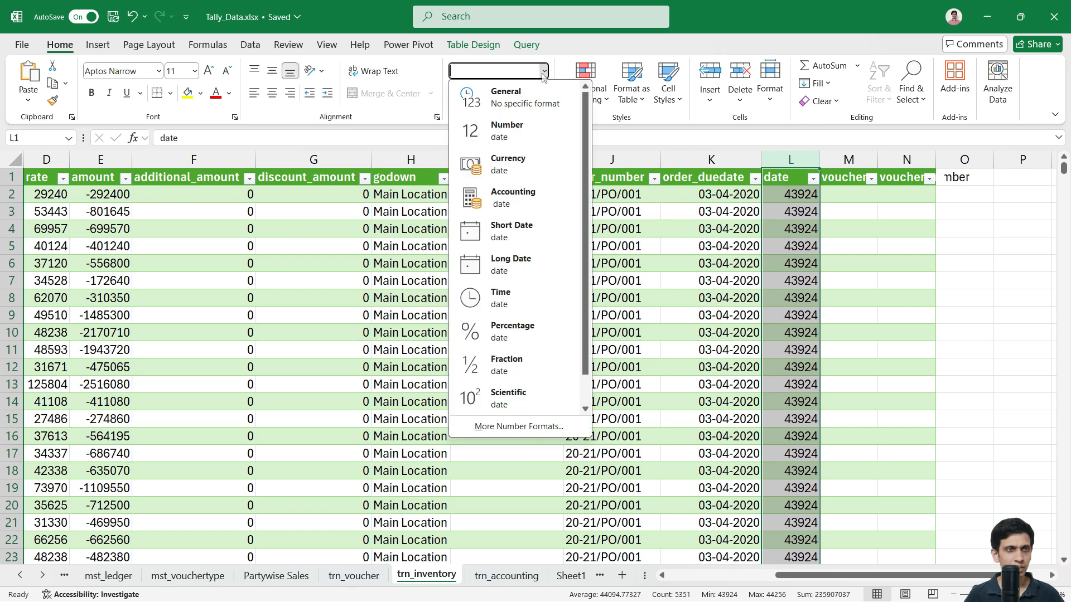
{"action": "left_click", "coordinate": [491, 231]}
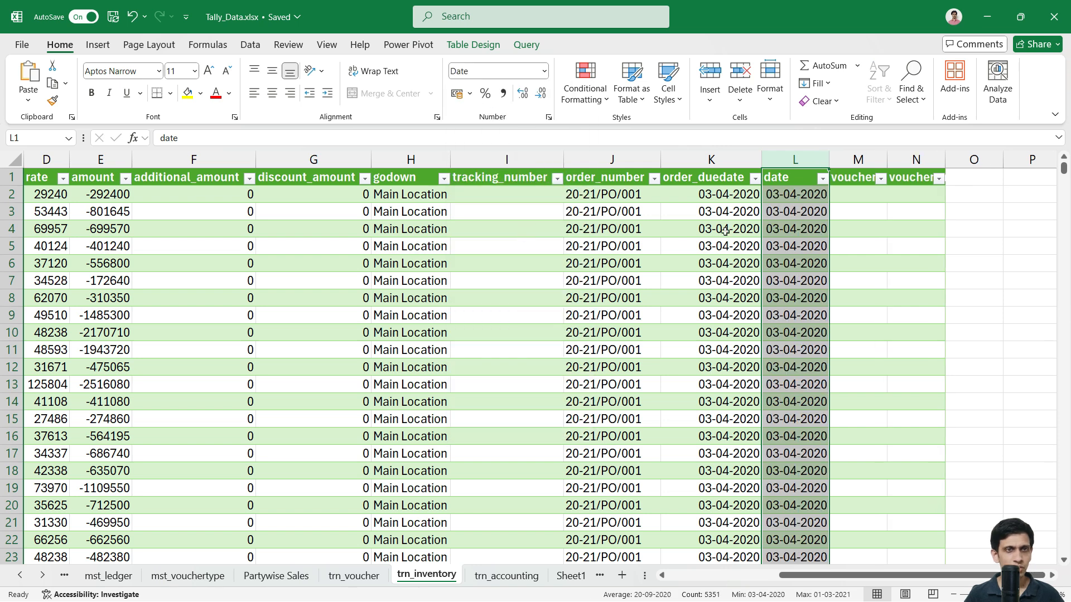
{"action": "left_click", "coordinate": [855, 202]}
{"action": "left_click_drag", "start_coordinate": [888, 169], "coordinate": [911, 169]}
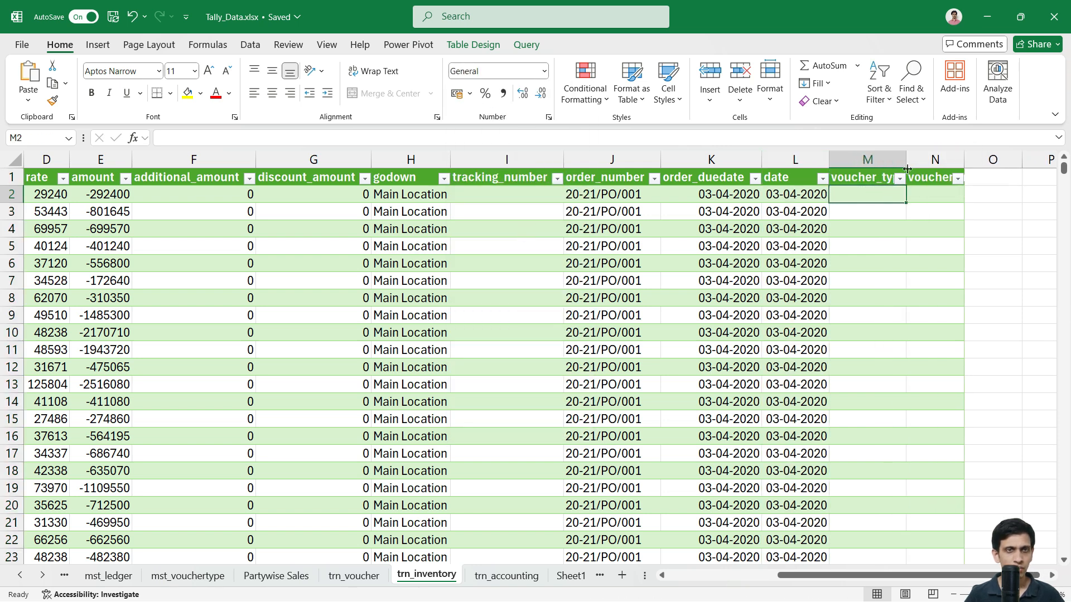
Step: Copy the voucher type XLOOKUP from trn_accounting G2 into trn_inventory M2
{"action": "left_click", "coordinate": [508, 576]}
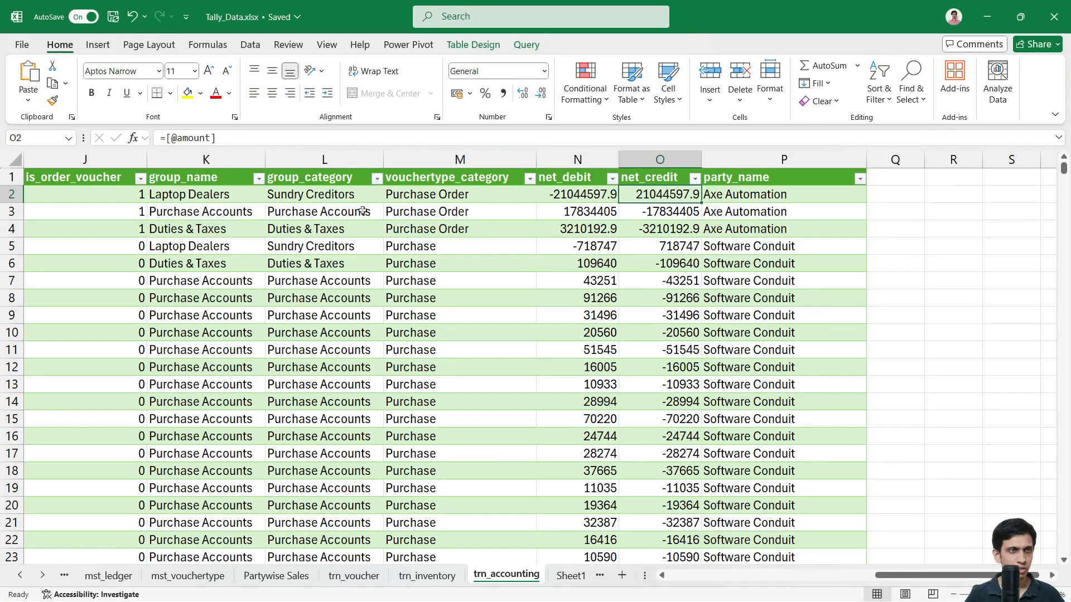
{"action": "left_click", "coordinate": [260, 207]}
{"action": "key", "text": "Left"}
{"action": "key", "text": "Left"}
{"action": "key", "text": "Left"}
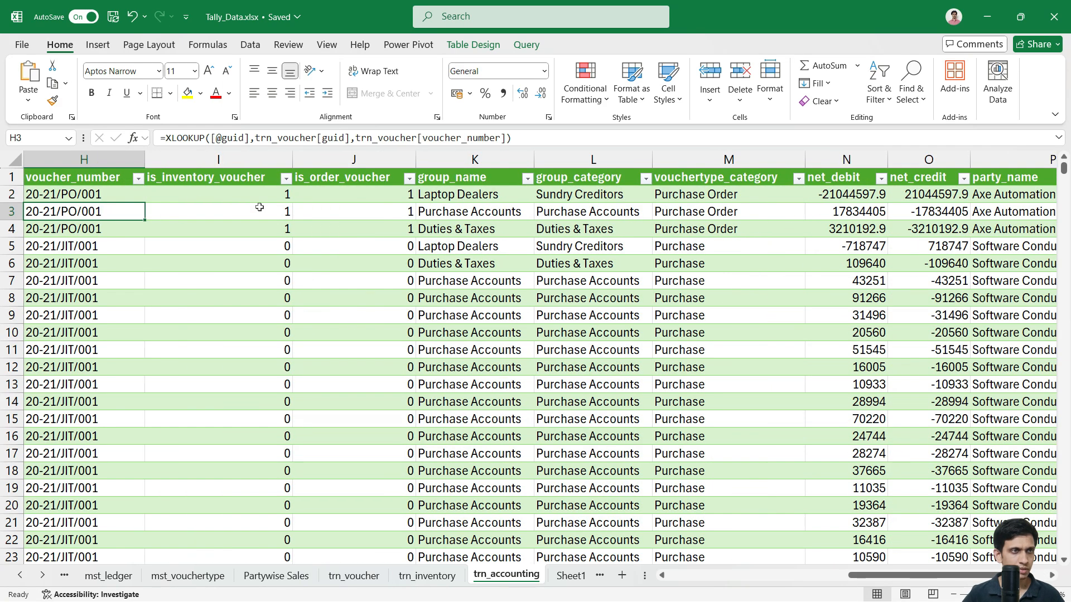
{"action": "key", "text": "Left"}
{"action": "key", "text": "Left"}
{"action": "key", "text": "Right"}
{"action": "key", "text": "Up"}
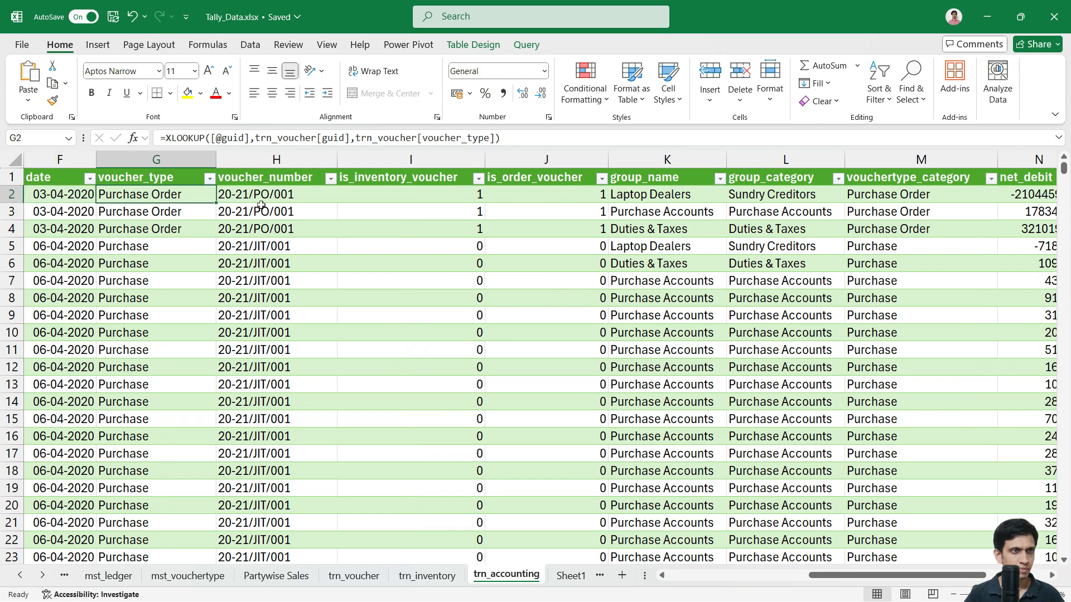
{"action": "left_click_drag", "start_coordinate": [501, 137], "coordinate": [129, 148]}
{"action": "key", "text": "ctrl+c"}
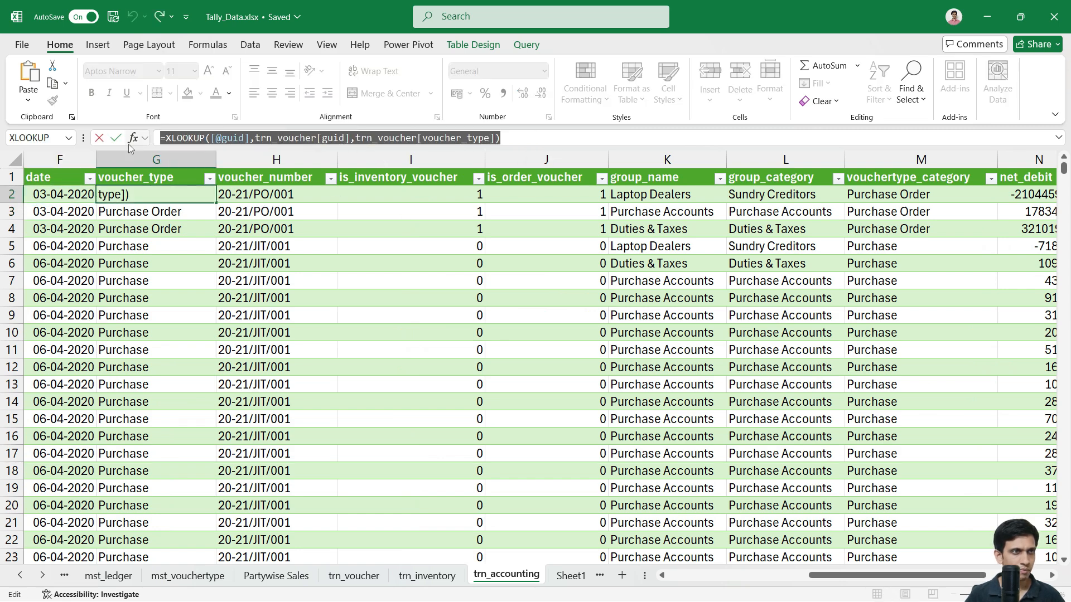
{"action": "key", "text": "Escape"}
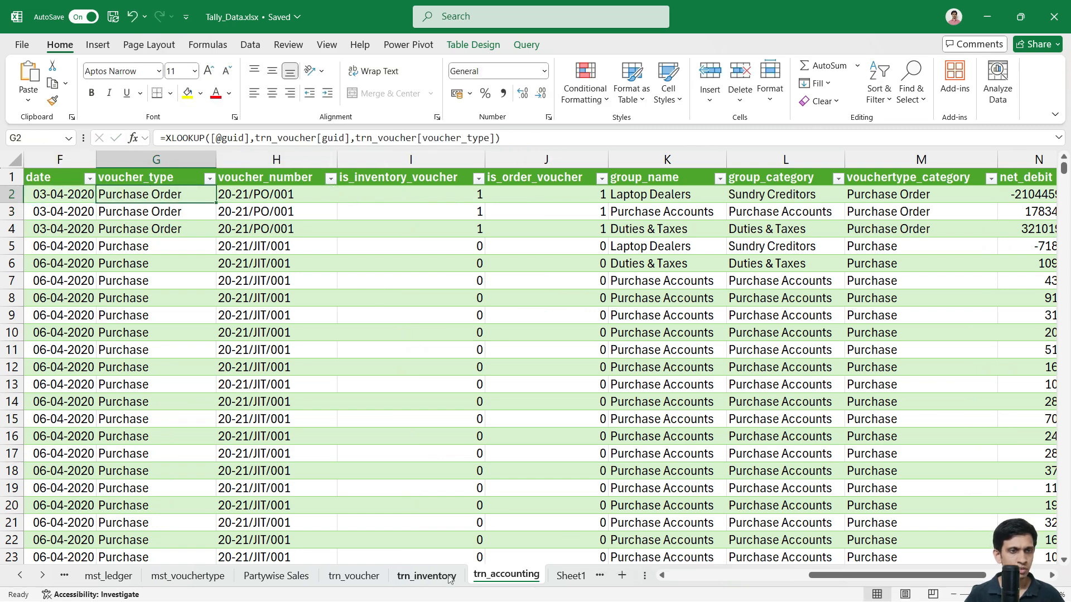
{"action": "left_click", "coordinate": [427, 576]}
{"action": "key", "text": "F2"}
{"action": "key", "text": "ctrl+v"}
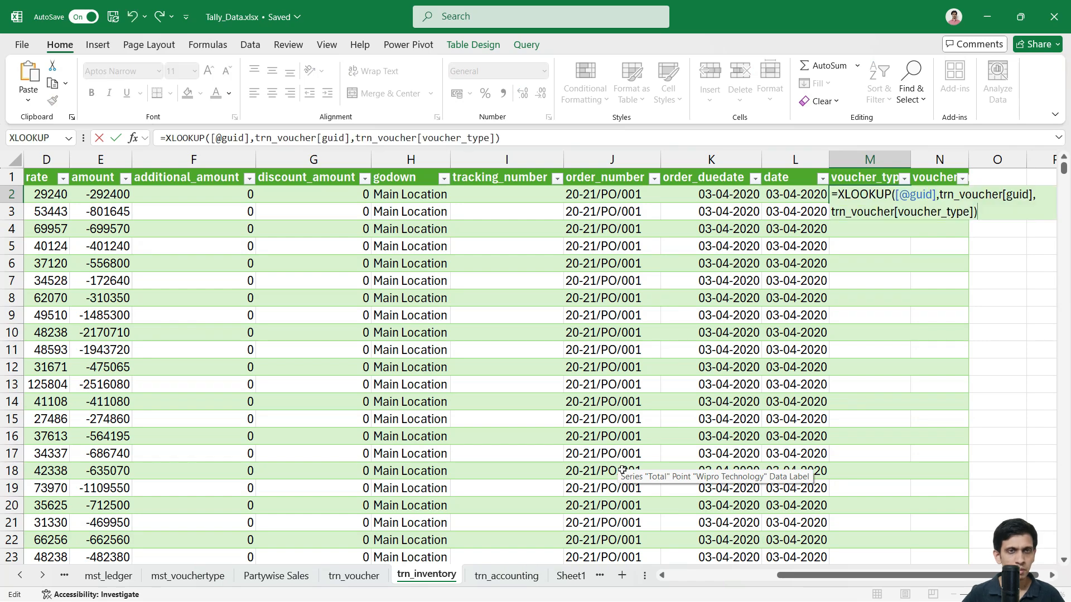
{"action": "key", "text": "Tab"}
Step: Copy H2's voucher number lookup into trn_inventory N2, filling the voucher_number column
{"action": "key", "text": "ctrl+Page_Down"}
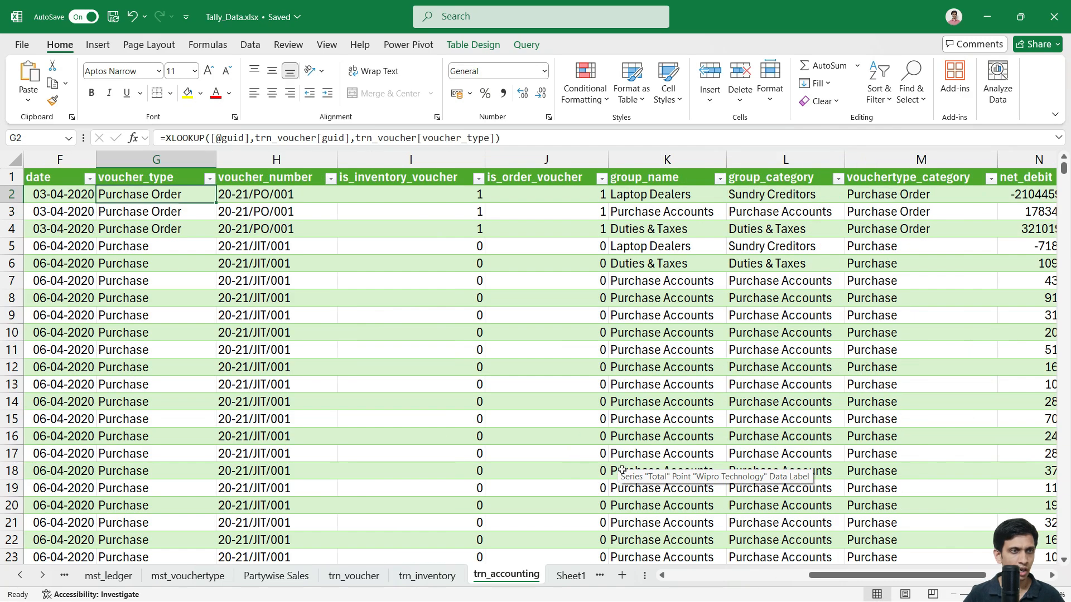
{"action": "key", "text": "Right"}
{"action": "key", "text": "F2"}
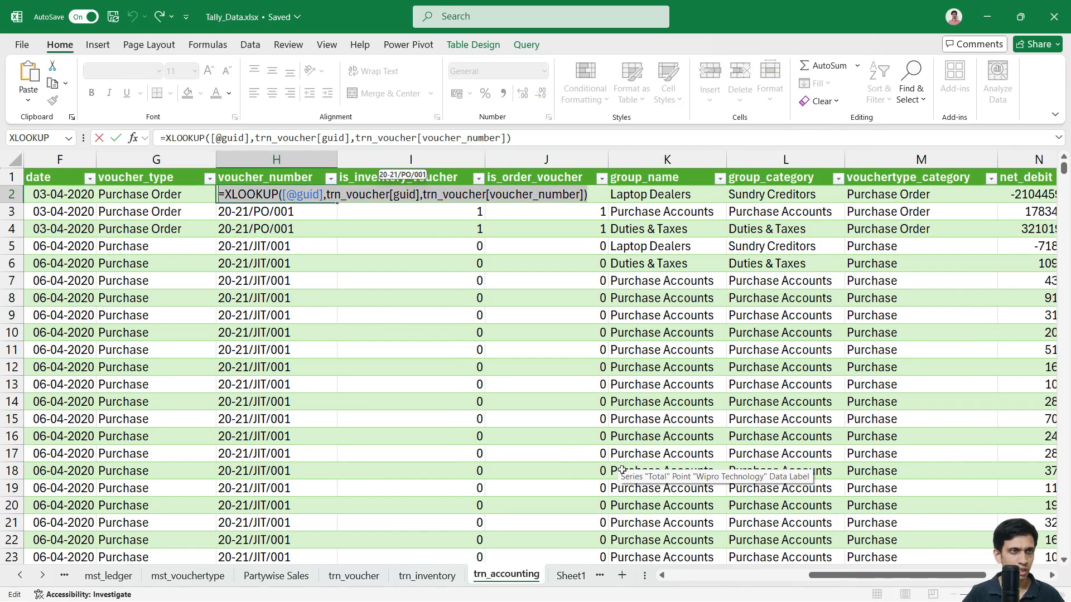
{"action": "key", "text": "Escape"}
{"action": "key", "text": "ctrl+Page_Up"}
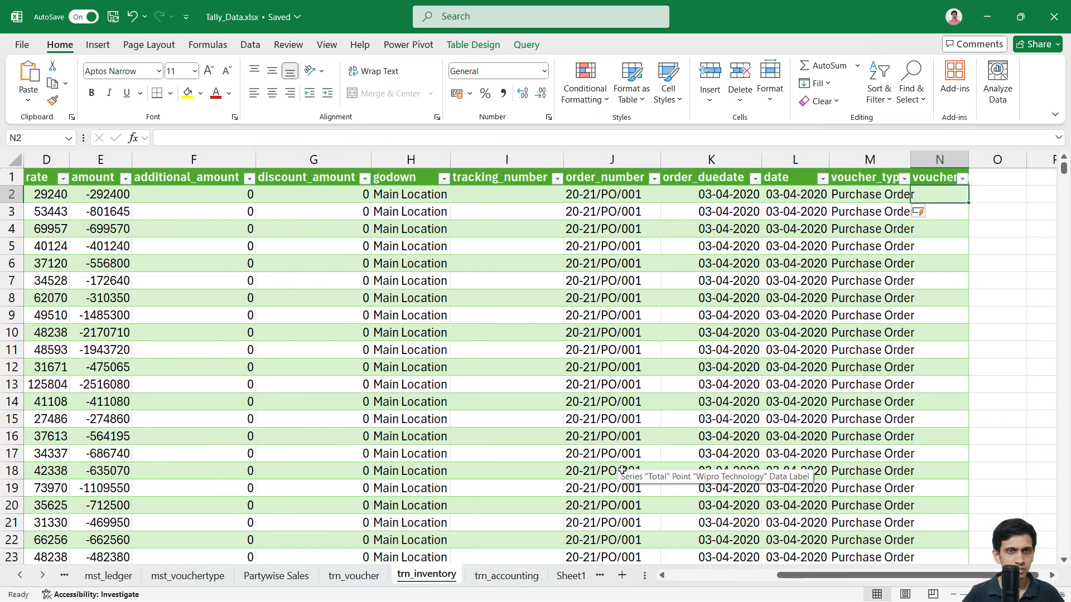
{"action": "type", "text": "=XLOOKUP([@guid],trn_voucher[guid],trn_voucher[voucher_number])"}
{"action": "key", "text": "Return"}
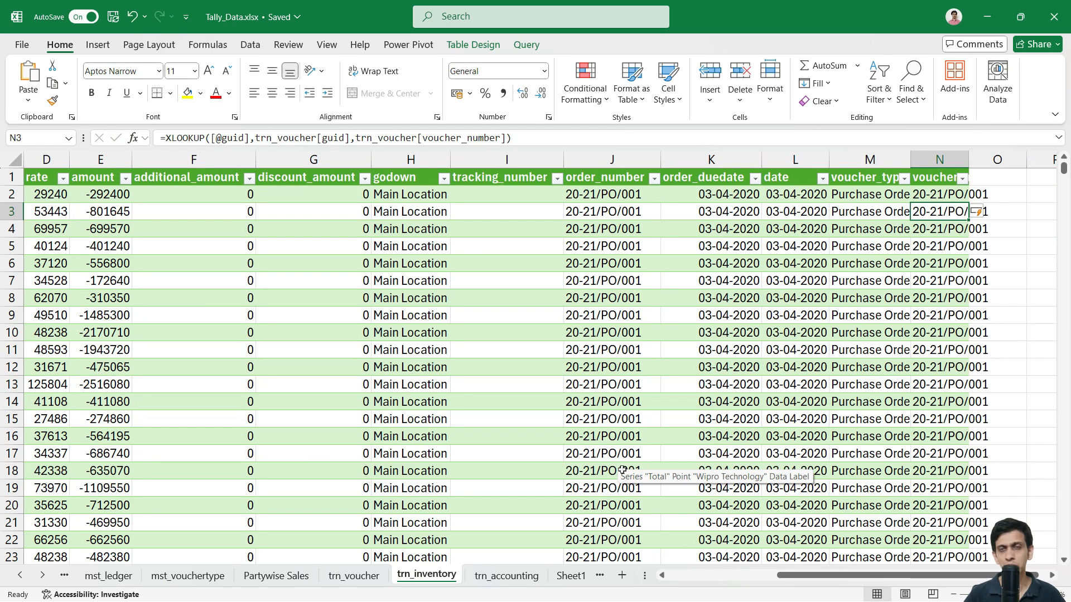
Step: Copy the vouchertype_category and party_name headers from trn_accounting M1 and P1
{"action": "left_click", "coordinate": [491, 576]}
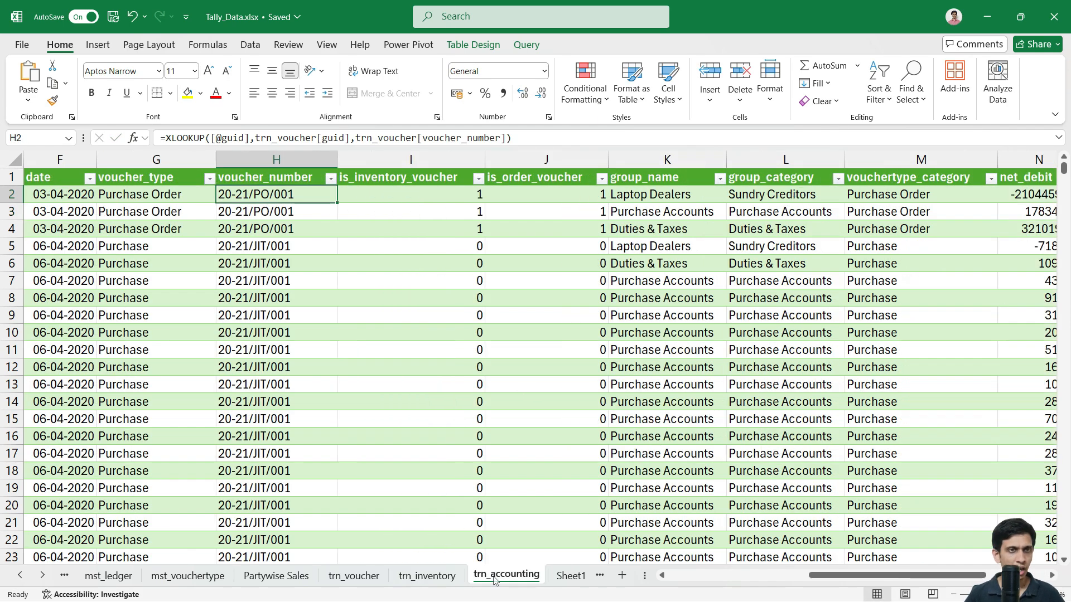
{"action": "key", "text": "Up"}
{"action": "key", "text": "Right"}
{"action": "key", "text": "Right"}
{"action": "key", "text": "Right"}
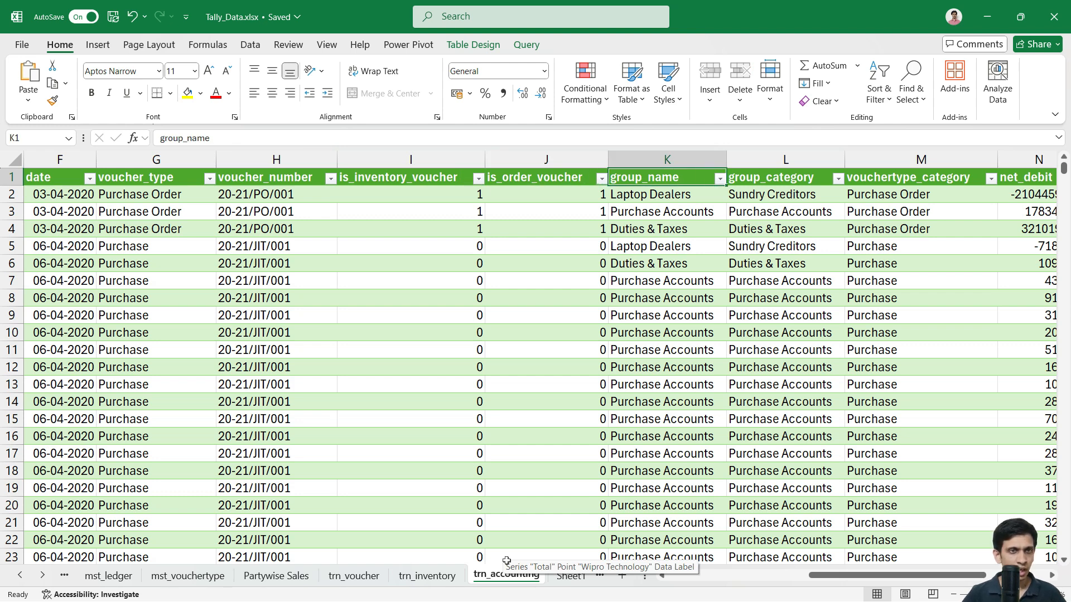
{"action": "key", "text": "Right"}
{"action": "key", "text": "Right"}
{"action": "scroll", "coordinate": [506, 560], "scroll_direction": "right", "scroll_amount": 2}
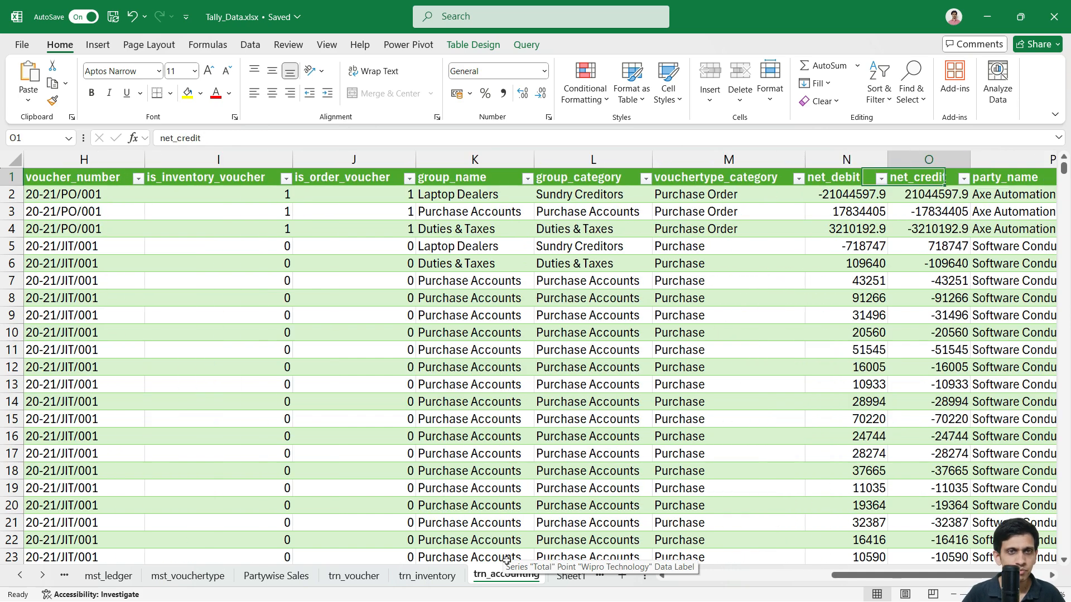
{"action": "key", "text": "F2"}
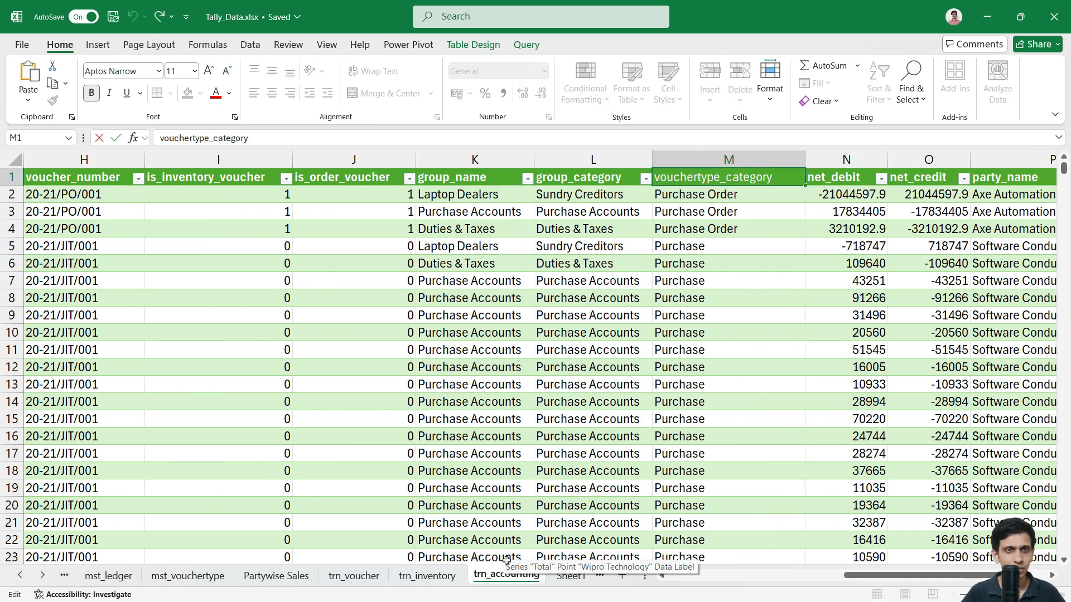
{"action": "key", "text": "shift+Home"}
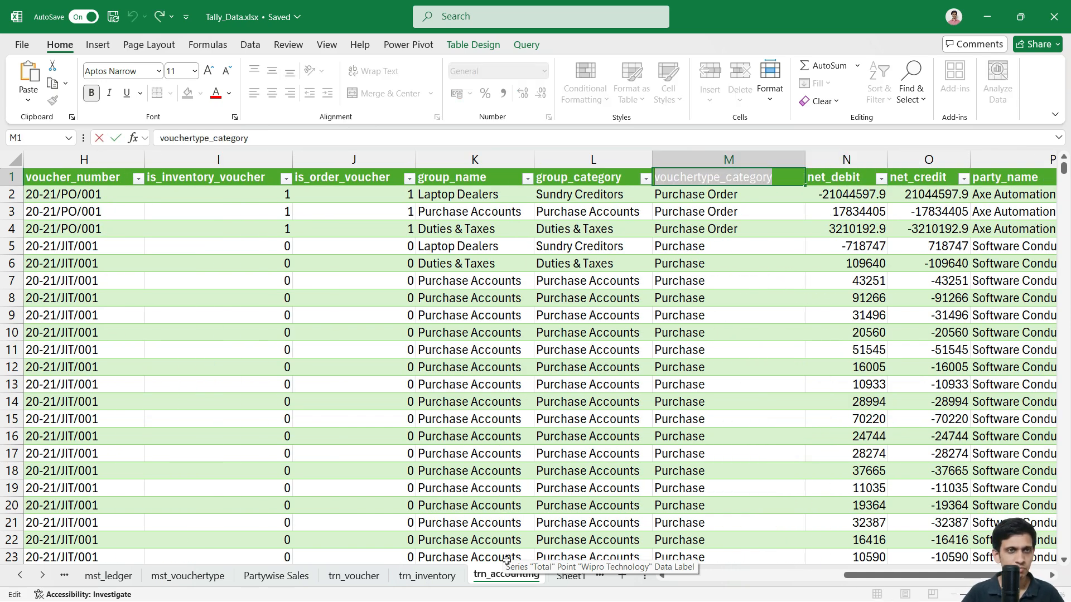
{"action": "key", "text": "Escape"}
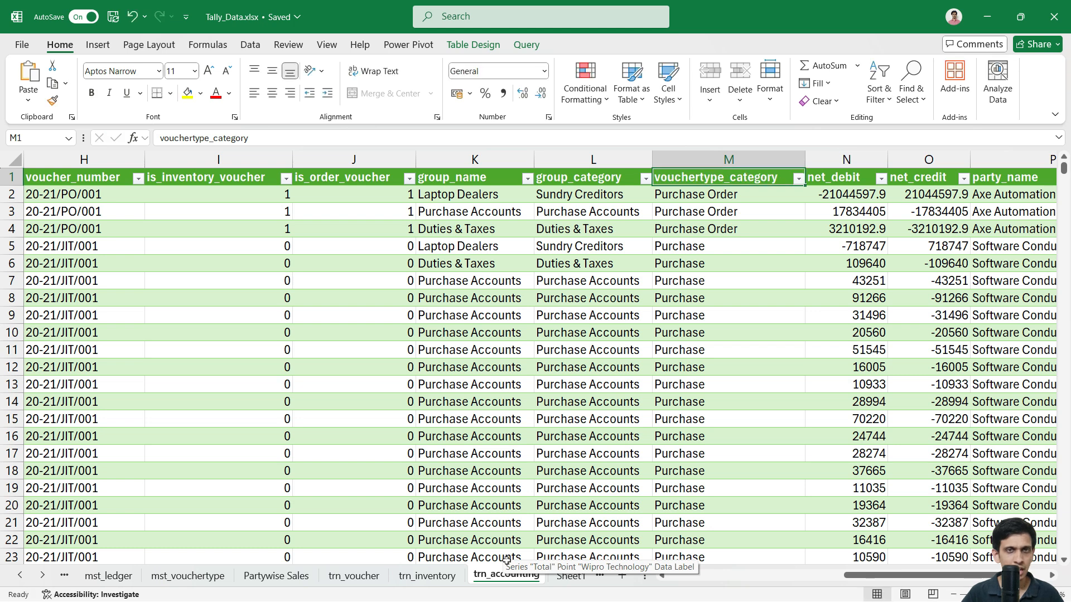
{"action": "left_click", "coordinate": [739, 279]}
{"action": "key", "text": "ctrl+Up"}
{"action": "left_click", "coordinate": [1008, 181], "text": "ctrl"}
{"action": "key", "text": "ctrl+c"}
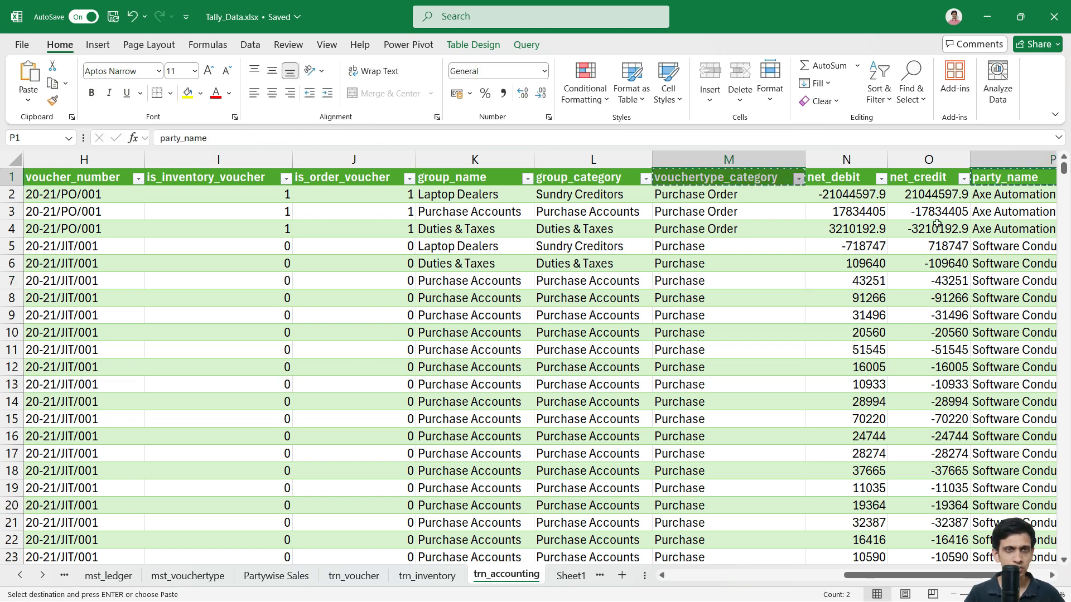
Step: Paste the vouchertype_category and party_name headers into trn_inventory O1:P1
{"action": "left_click", "coordinate": [427, 575]}
{"action": "key", "text": "Up"}
{"action": "key", "text": "Up"}
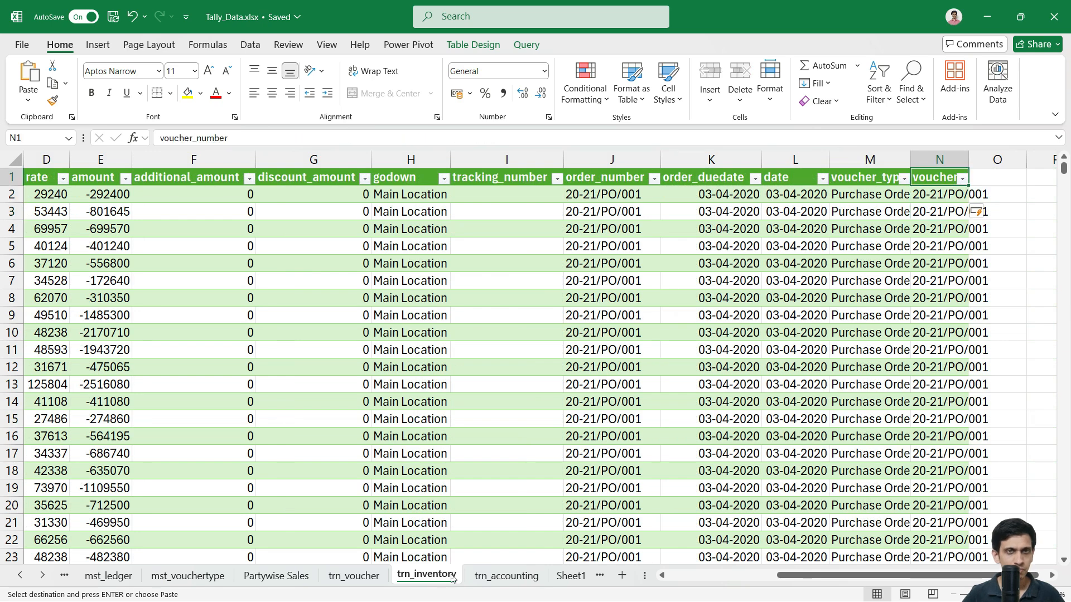
{"action": "key", "text": "Right"}
{"action": "key", "text": "ctrl+v"}
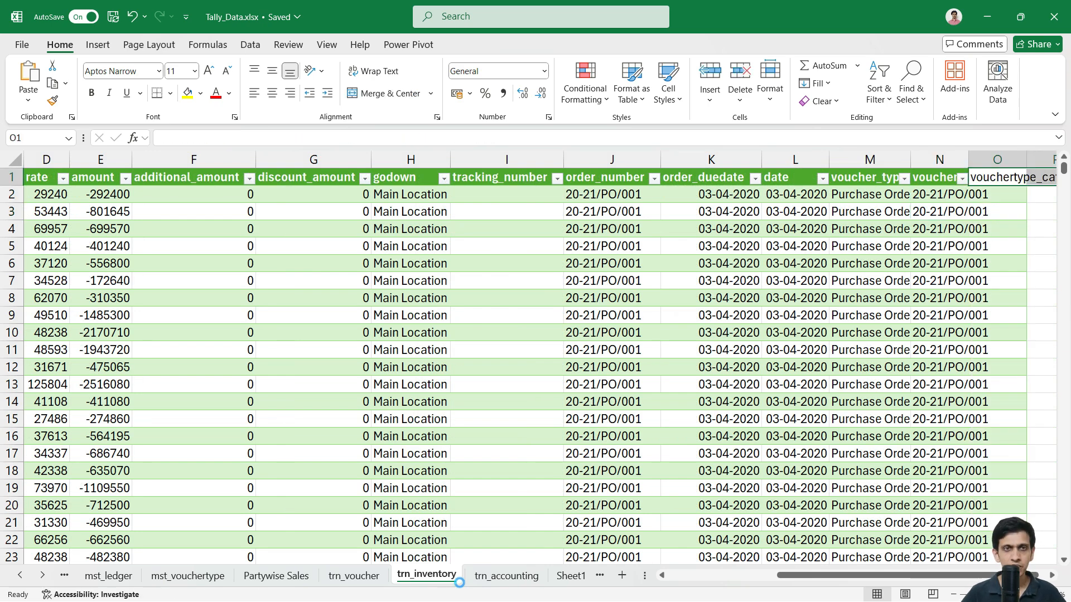
{"action": "key", "text": "Down"}
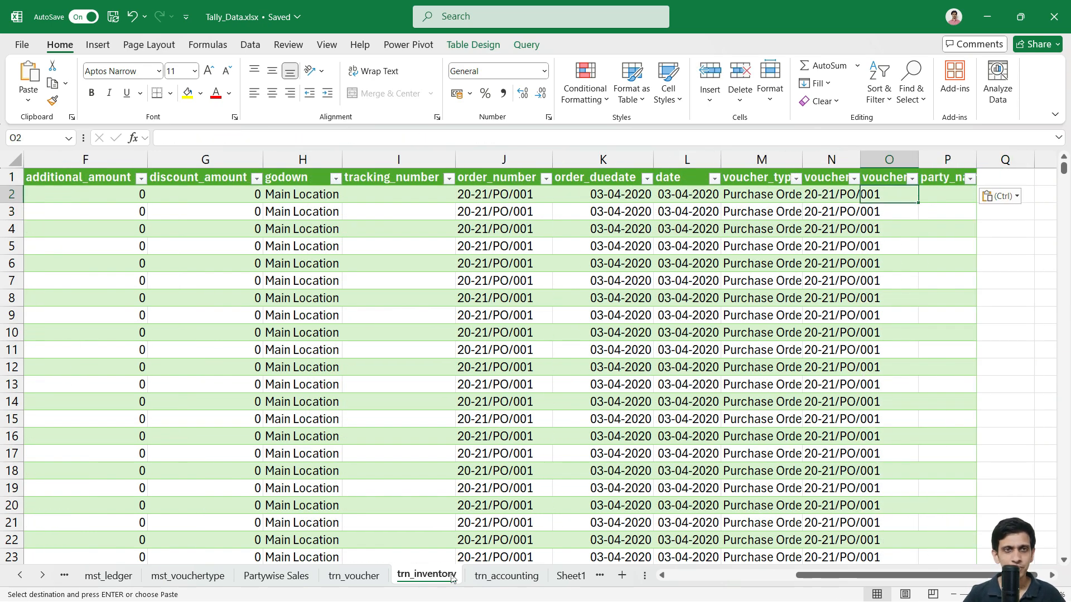
Step: Copy trn_accounting's vouchertype_category lookup into O2, filling column O
{"action": "left_click", "coordinate": [513, 577]}
{"action": "key", "text": "Escape"}
{"action": "key", "text": "Left"}
{"action": "key", "text": "Left"}
{"action": "key", "text": "Left"}
{"action": "key", "text": "Left"}
{"action": "key", "text": "Right"}
{"action": "key", "text": "Down"}
{"action": "key", "text": "F2"}
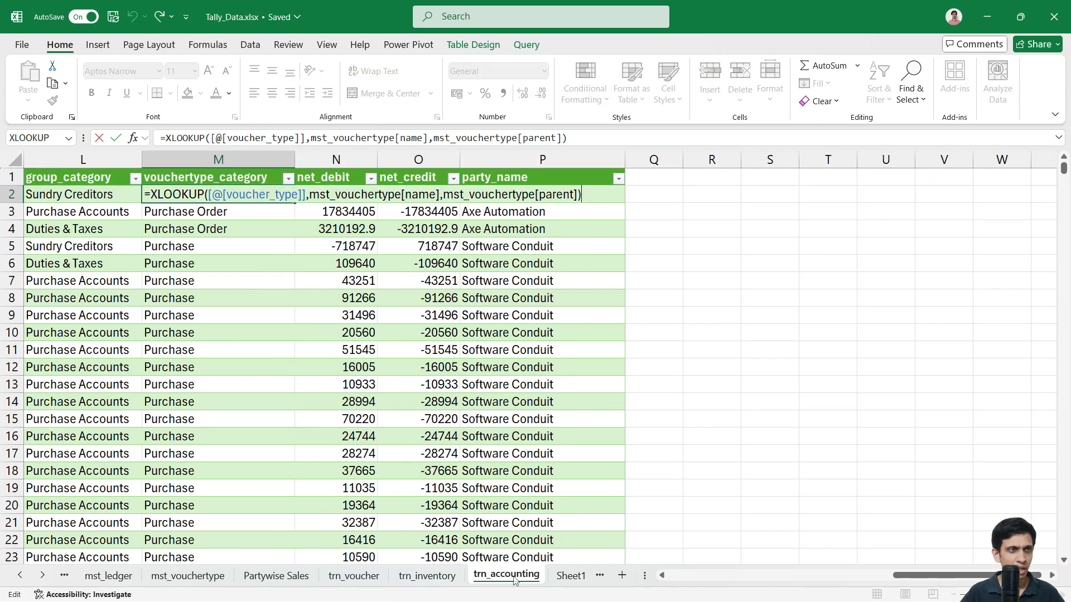
{"action": "key", "text": "Escape"}
{"action": "key", "text": "ctrl+Page_Up"}
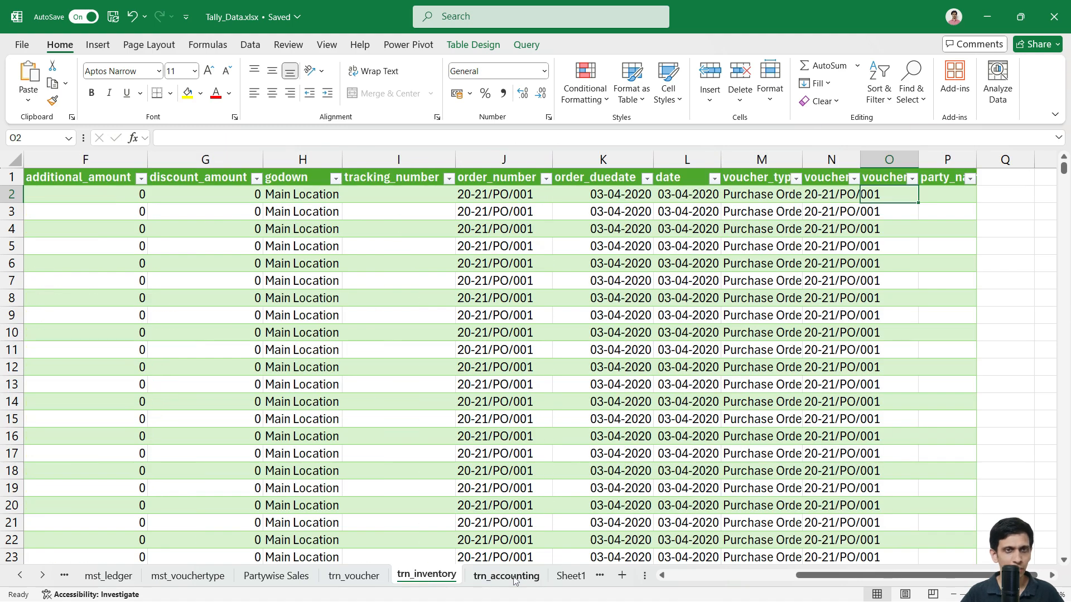
{"action": "key", "text": "F2"}
{"action": "key", "text": "ctrl+v"}
{"action": "key", "text": "Return"}
{"action": "key", "text": "Up"}
{"action": "key", "text": "Up"}
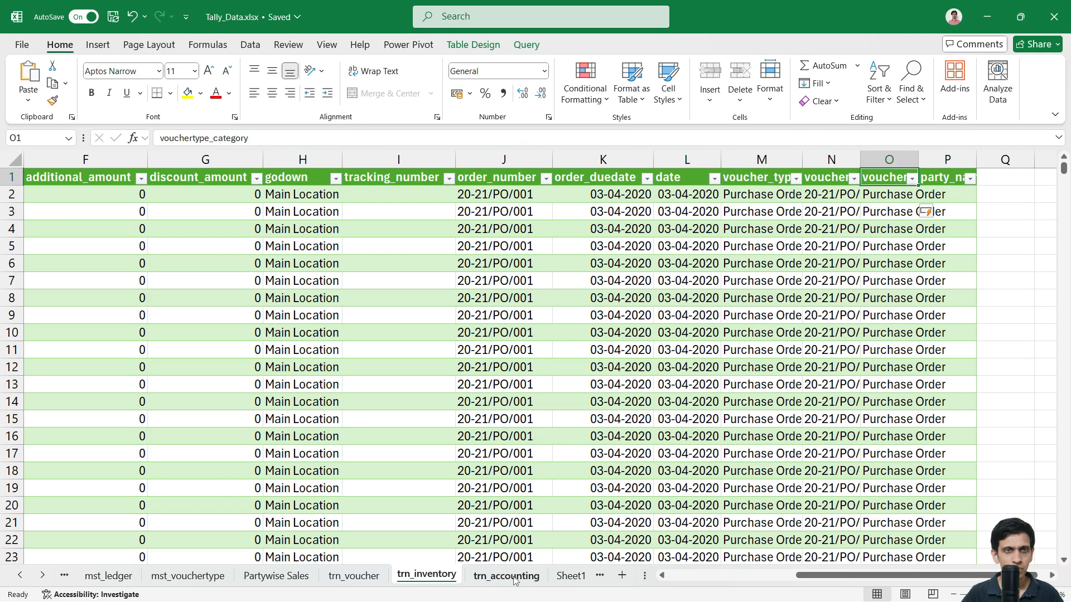
{"action": "key", "text": "Down"}
Step: Copy the party_name XLOOKUP from trn_accounting P2 into trn_inventory P2
{"action": "key", "text": "ctrl+Page_Down"}
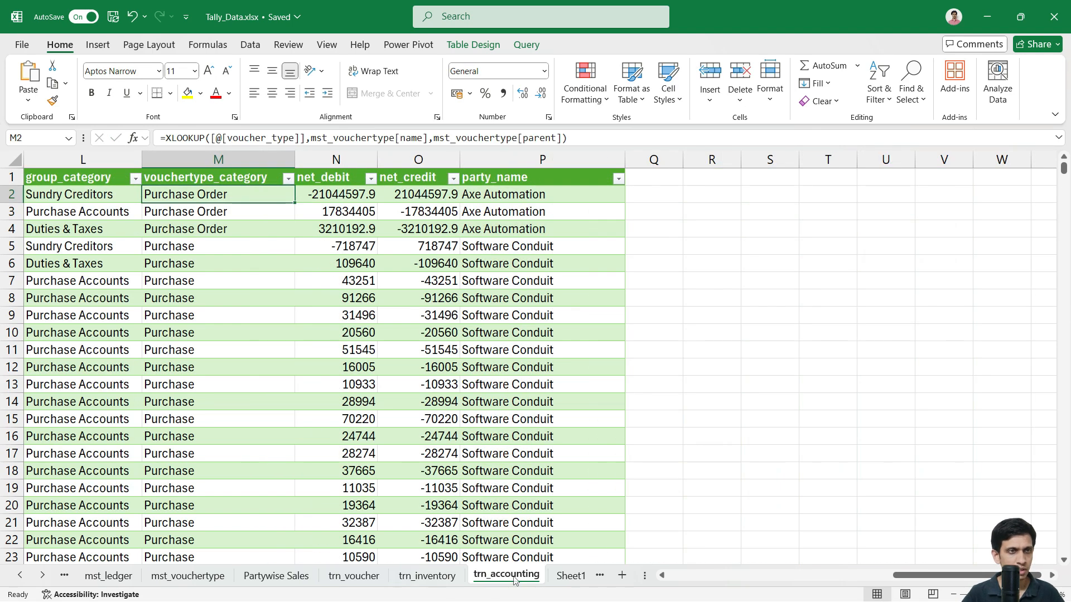
{"action": "key", "text": "Right"}
{"action": "key", "text": "Right"}
{"action": "key", "text": "Right"}
{"action": "key", "text": "F2"}
{"action": "key", "text": "shift+Home"}
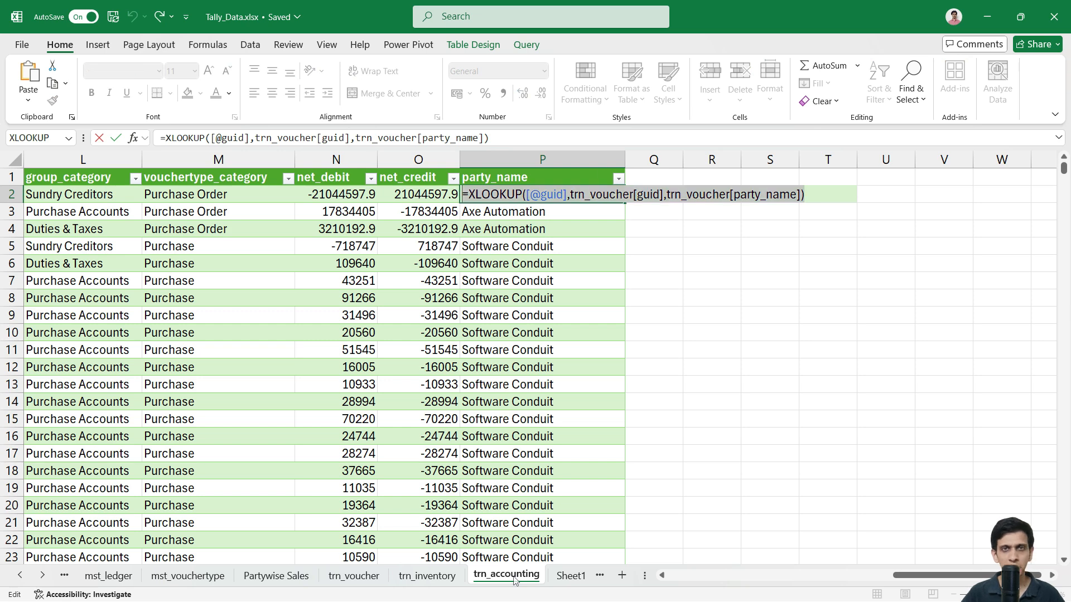
{"action": "key", "text": "Escape"}
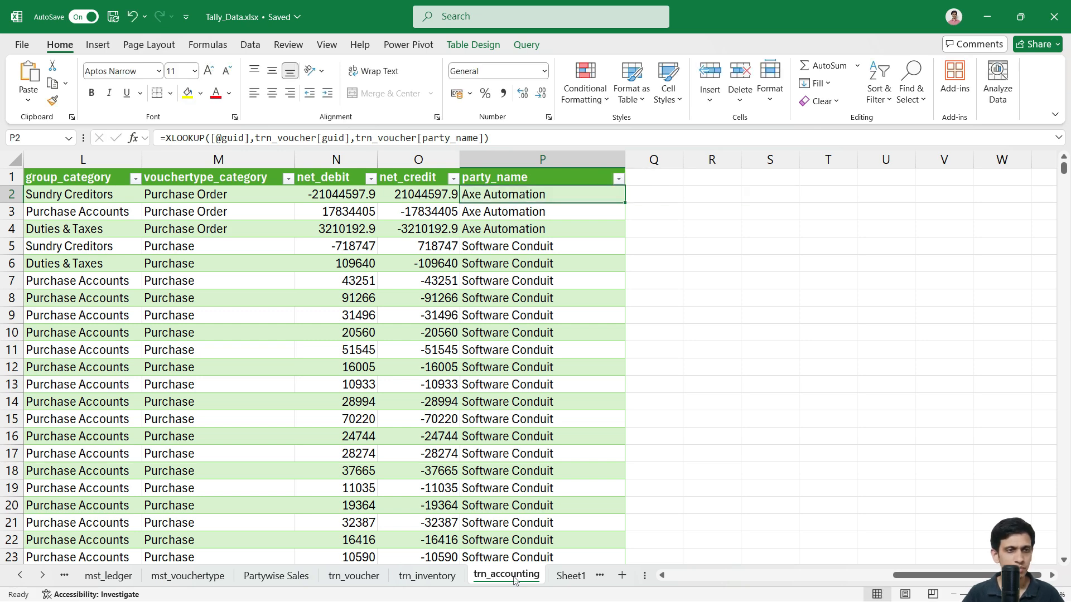
{"action": "key", "text": "ctrl+Page_Up"}
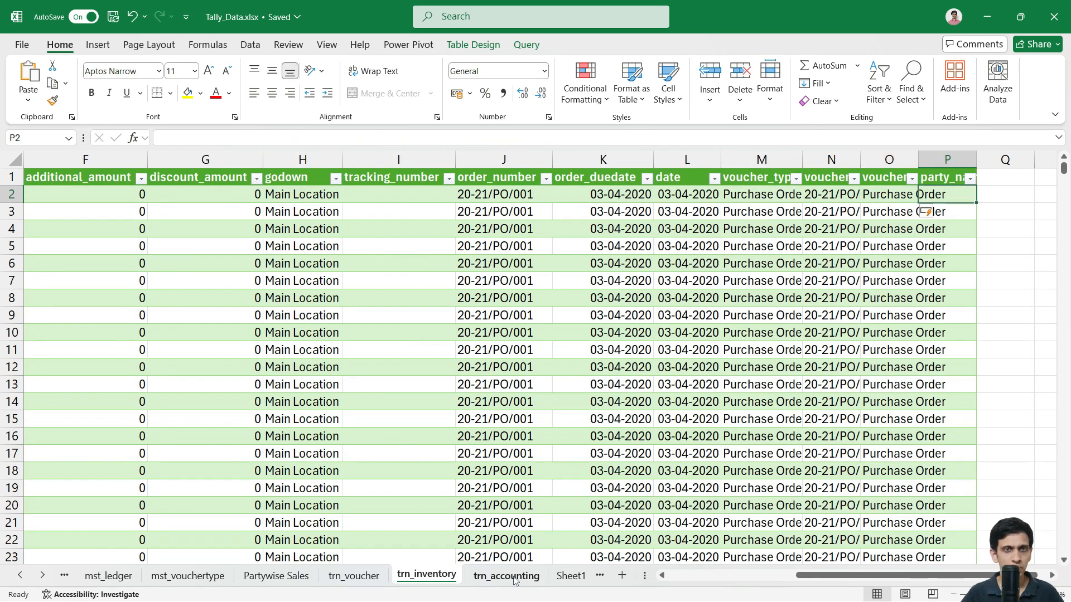
{"action": "key", "text": "F2"}
{"action": "key", "text": "ctrl+v"}
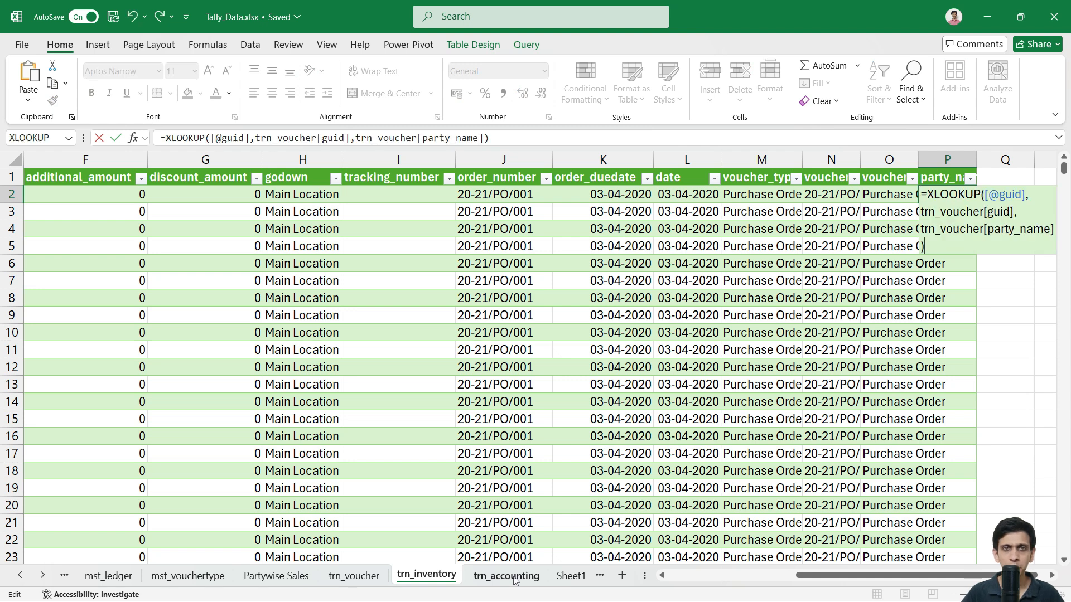
{"action": "key", "text": "ctrl+Return"}
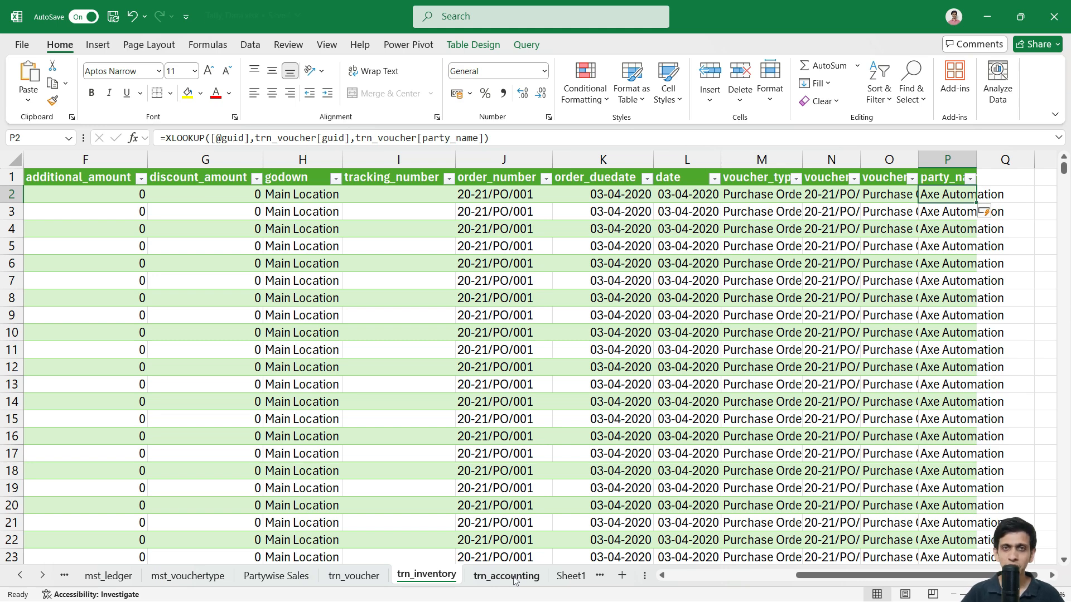
{"action": "key", "text": "Up"}
{"action": "key", "text": "Left"}
{"action": "key", "text": "Left"}
{"action": "key", "text": "Left"}
{"action": "key", "text": "Left"}
{"action": "key", "text": "Left"}
{"action": "key", "text": "Left"}
{"action": "key", "text": "Left"}
{"action": "key", "text": "Left"}
{"action": "key", "text": "Left"}
{"action": "key", "text": "Left"}
{"action": "key", "text": "Left"}
{"action": "key", "text": "Left"}
{"action": "key", "text": "Left"}
{"action": "key", "text": "Left"}
{"action": "key", "text": "Left"}
{"action": "key", "text": "Right"}
{"action": "key", "text": "Right"}
Step: Open mst_stock_item and check the parent brand of items such as 019P
{"action": "key", "text": "Down"}
{"action": "key", "text": "Left"}
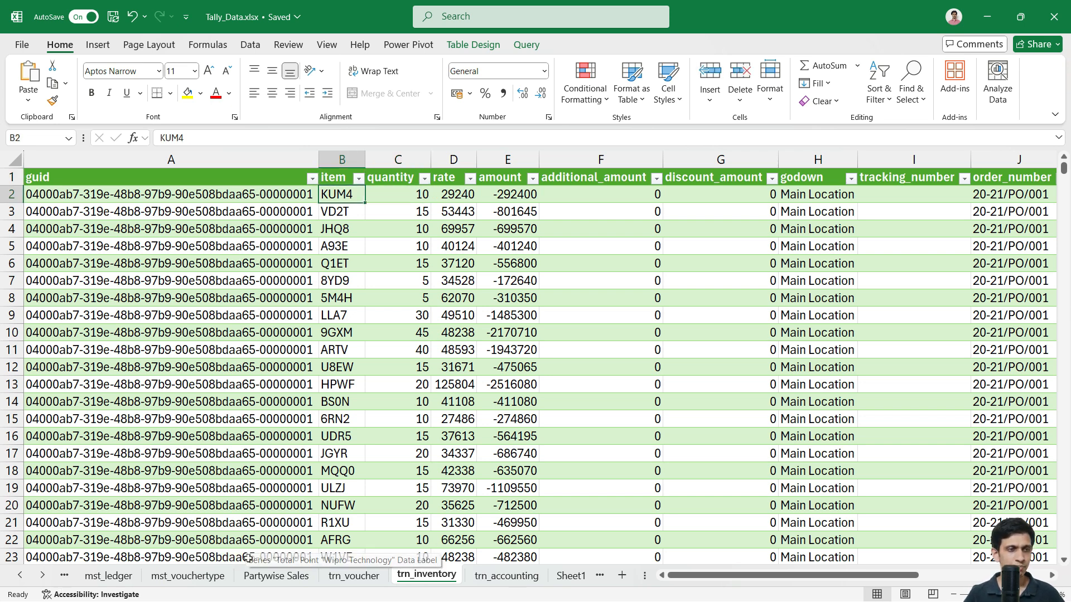
{"action": "left_click", "coordinate": [19, 576]}
{"action": "left_click", "coordinate": [20, 575]}
{"action": "left_click", "coordinate": [20, 577]}
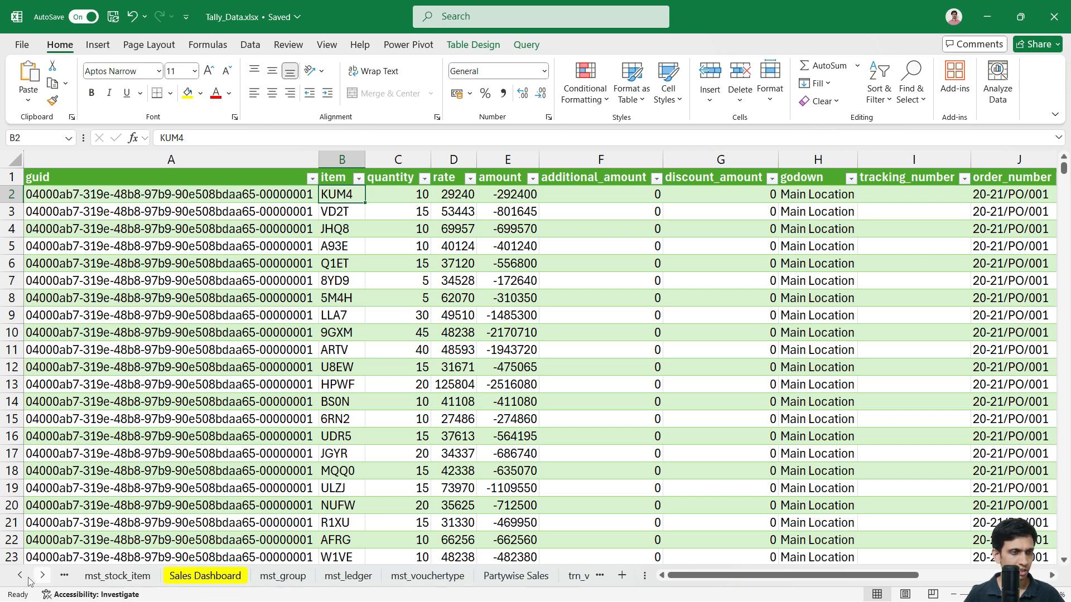
{"action": "left_click", "coordinate": [117, 576]}
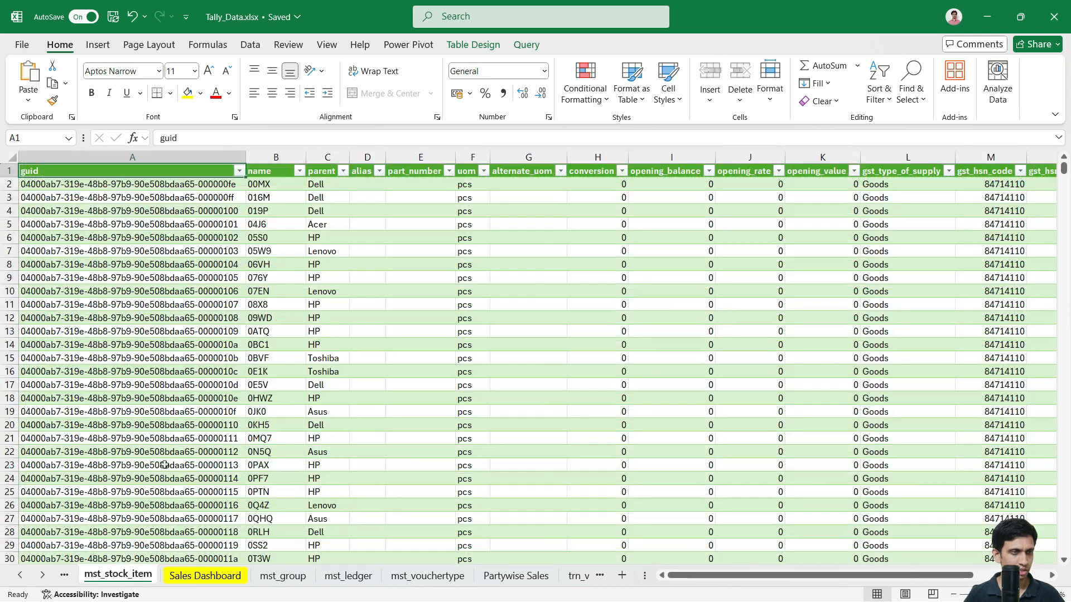
{"action": "left_click", "coordinate": [327, 213]}
{"action": "scroll", "coordinate": [335, 206], "scroll_direction": "down", "scroll_amount": 2}
{"action": "scroll", "coordinate": [335, 205], "scroll_direction": "up", "scroll_amount": 2}
{"action": "left_click", "coordinate": [334, 281]}
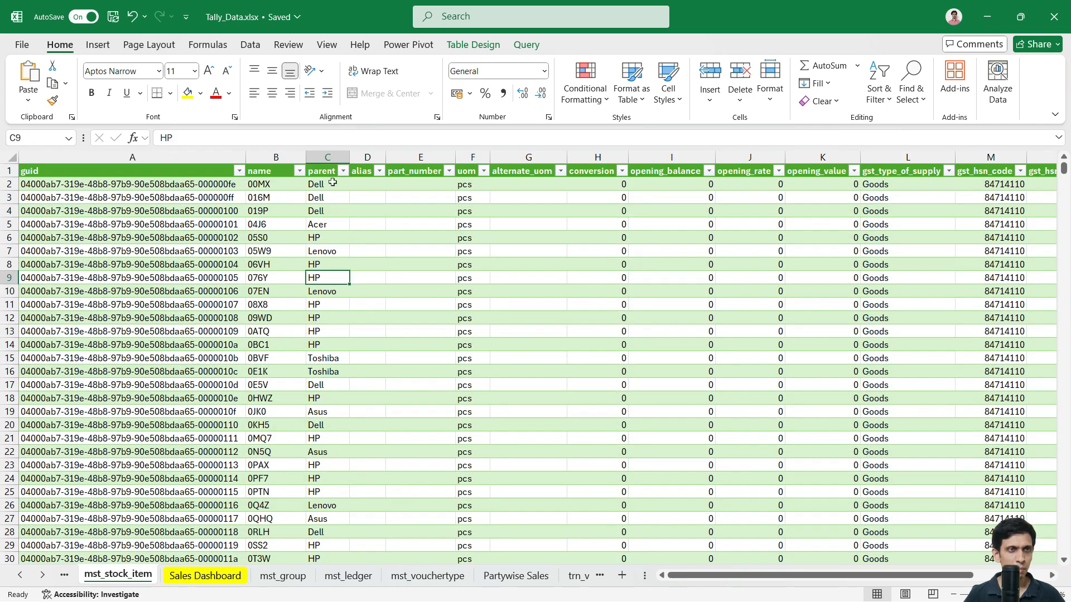
{"action": "left_click", "coordinate": [333, 214]}
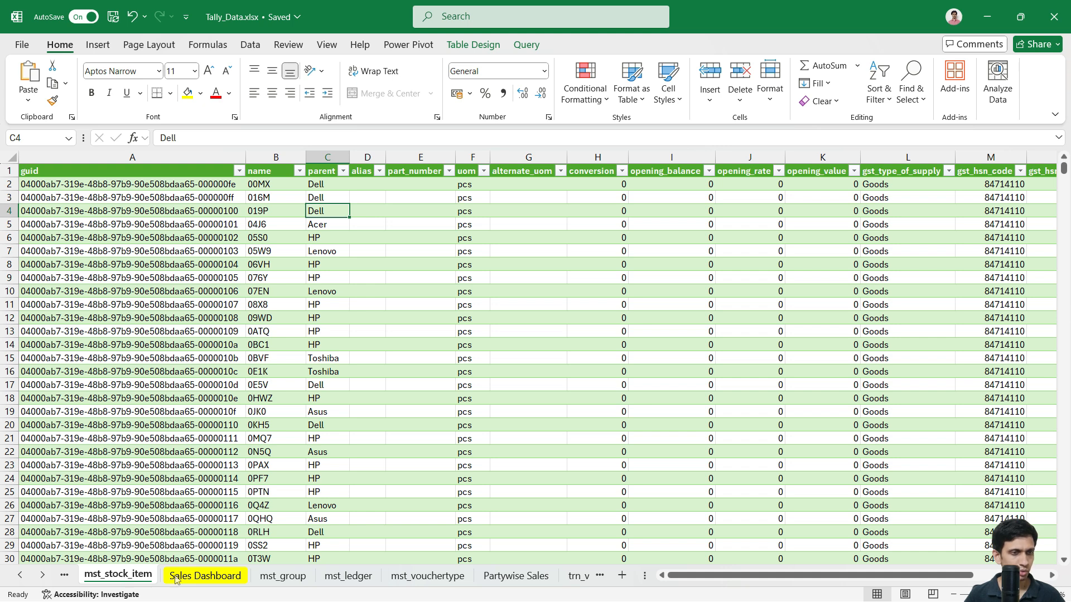
Step: Move the mst_stock_item tab just before trn_inventory and go back to trn_inventory
{"action": "left_click_drag", "start_coordinate": [558, 586], "coordinate": [565, 584]}
{"action": "left_click", "coordinate": [42, 579]}
{"action": "left_click", "coordinate": [41, 579]}
{"action": "left_click", "coordinate": [42, 579]}
{"action": "left_click_drag", "start_coordinate": [340, 576], "coordinate": [469, 583]}
{"action": "left_click", "coordinate": [458, 580]}
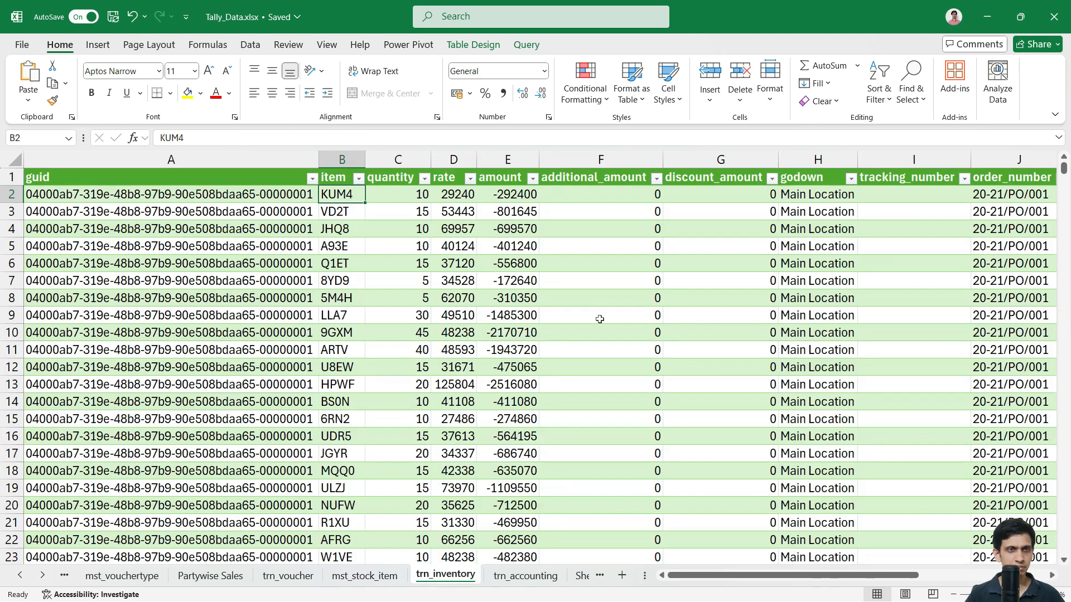
Step: Add a stock_group header after party_name to extend the table
{"action": "key", "text": "Right"}
{"action": "key", "text": "Right"}
{"action": "key", "text": "Right"}
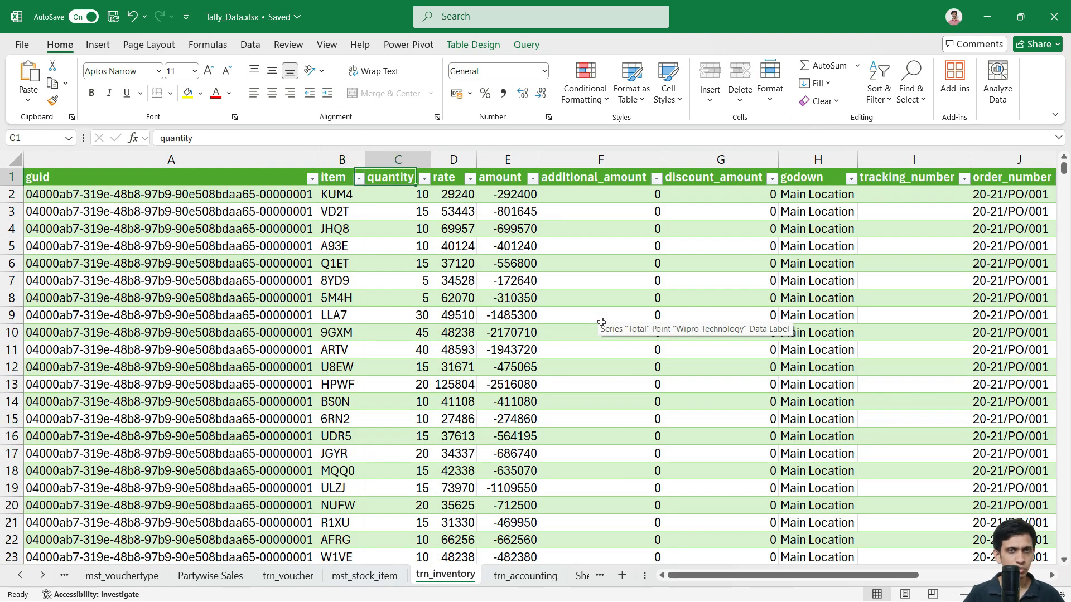
{"action": "key", "text": "ctrl+Right"}
{"action": "key", "text": "Right"}
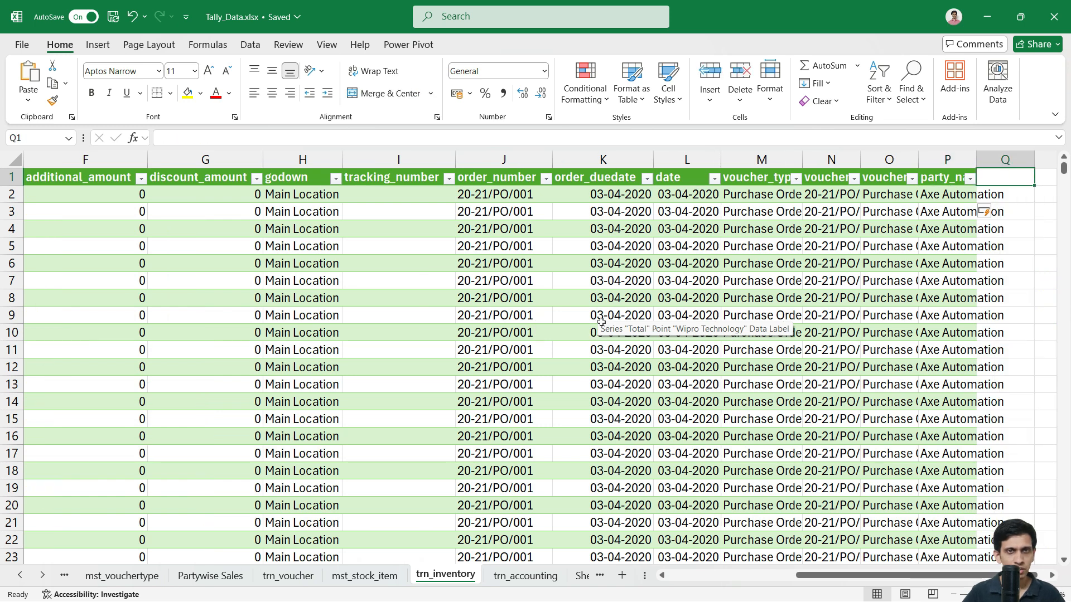
{"action": "type", "text": "stock"}
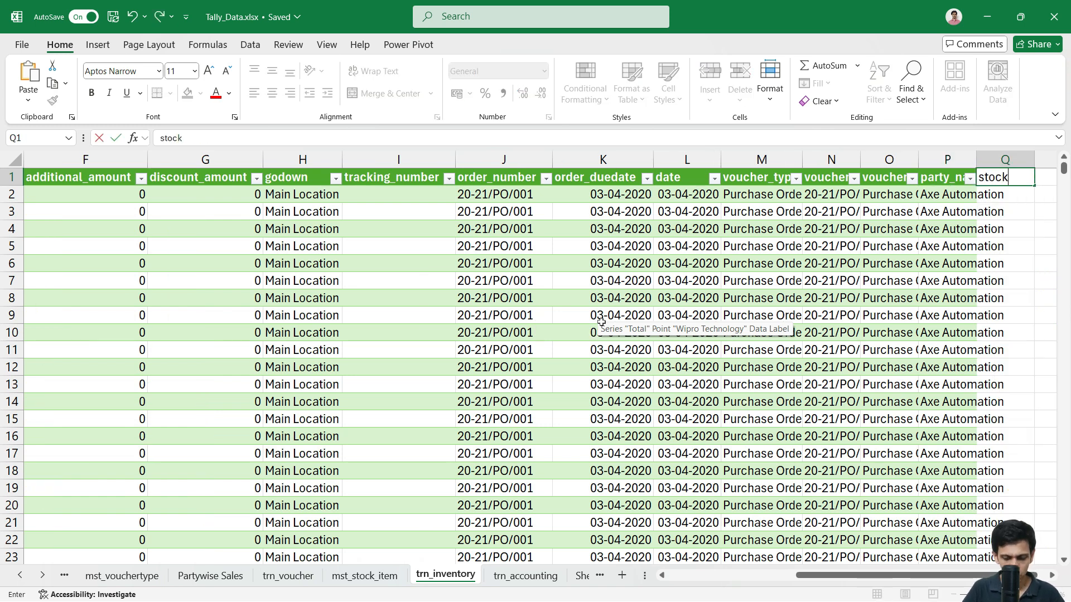
{"action": "type", "text": "_group"}
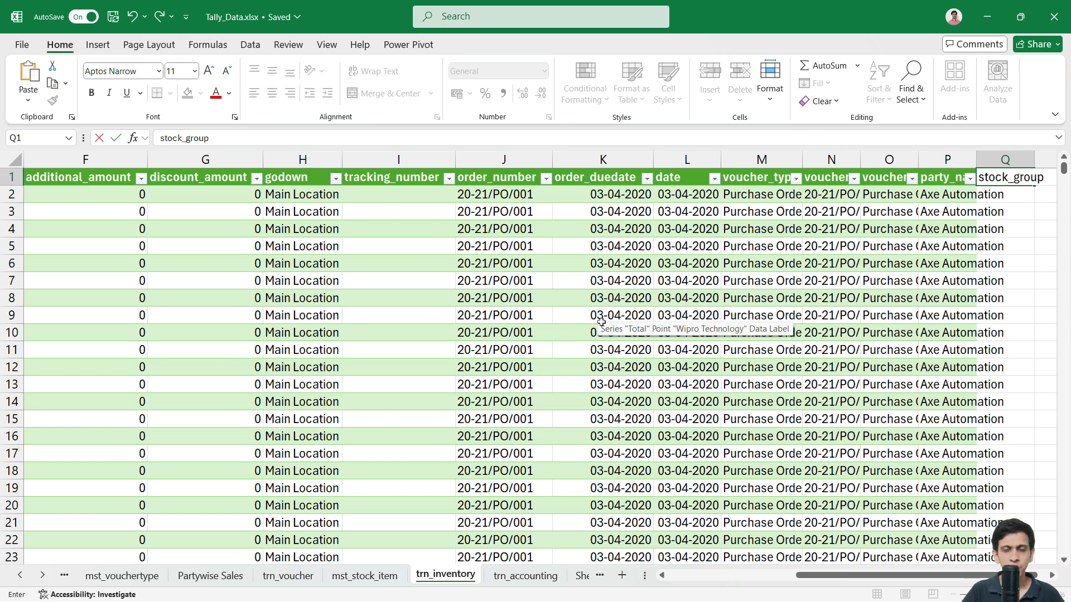
{"action": "key", "text": "Return"}
{"action": "type", "text": "=X"}
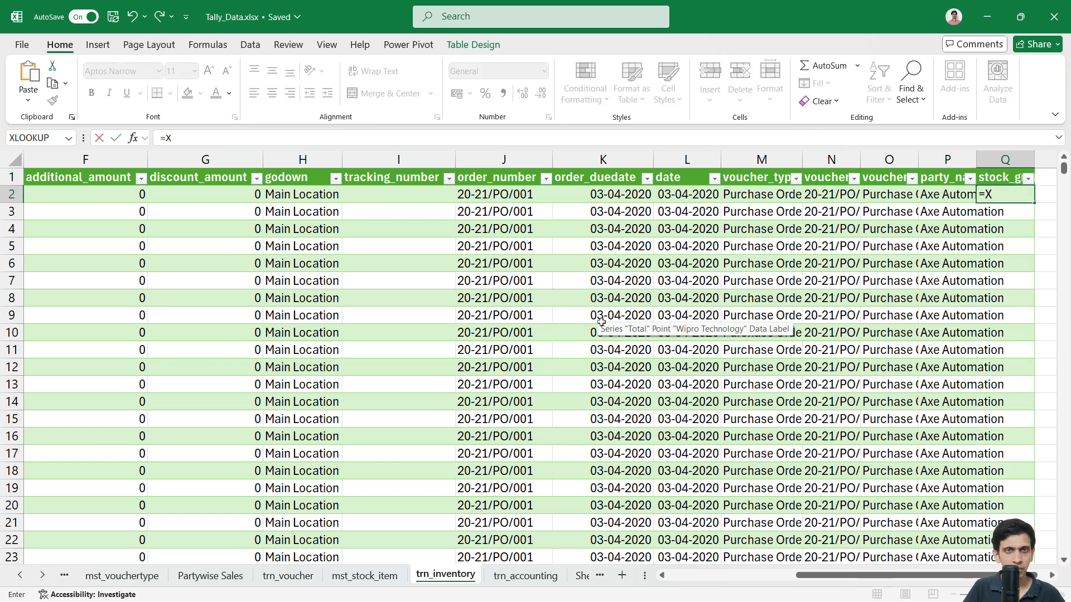
{"action": "type", "text": "LOOKUP("}
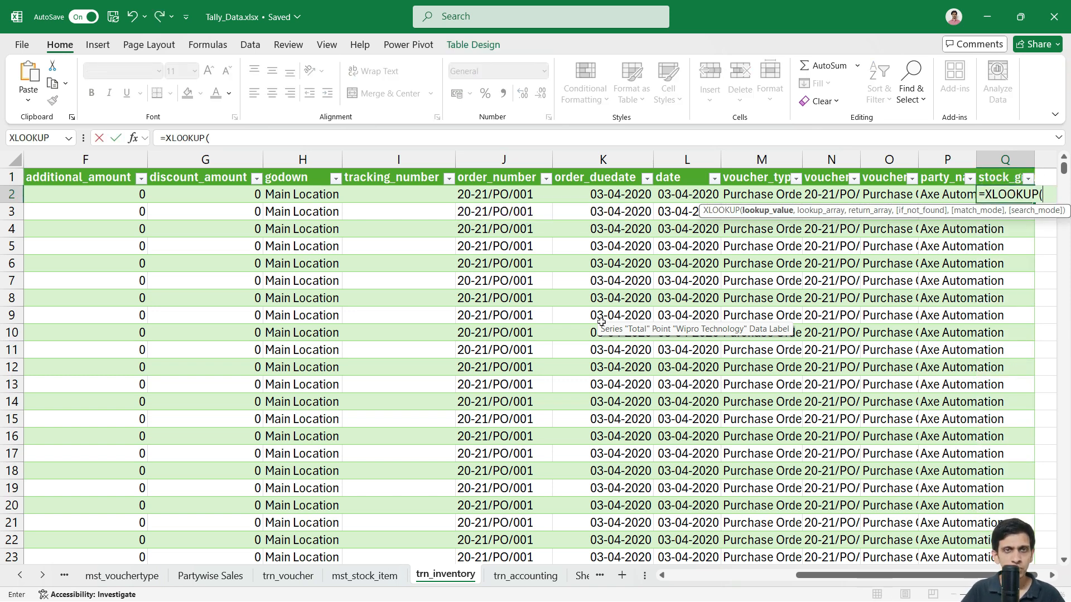
{"action": "key", "text": "Left"}
{"action": "key", "text": "Left"}
{"action": "key", "text": "Left"}
{"action": "key", "text": "Left"}
{"action": "key", "text": "Left"}
{"action": "key", "text": "Left"}
{"action": "key", "text": "Left"}
{"action": "key", "text": "Left"}
{"action": "key", "text": "Left"}
{"action": "key", "text": "Left"}
{"action": "key", "text": "Left"}
{"action": "key", "text": "Left"}
{"action": "key", "text": "Left"}
{"action": "key", "text": "Left"}
{"action": "key", "text": "Left"}
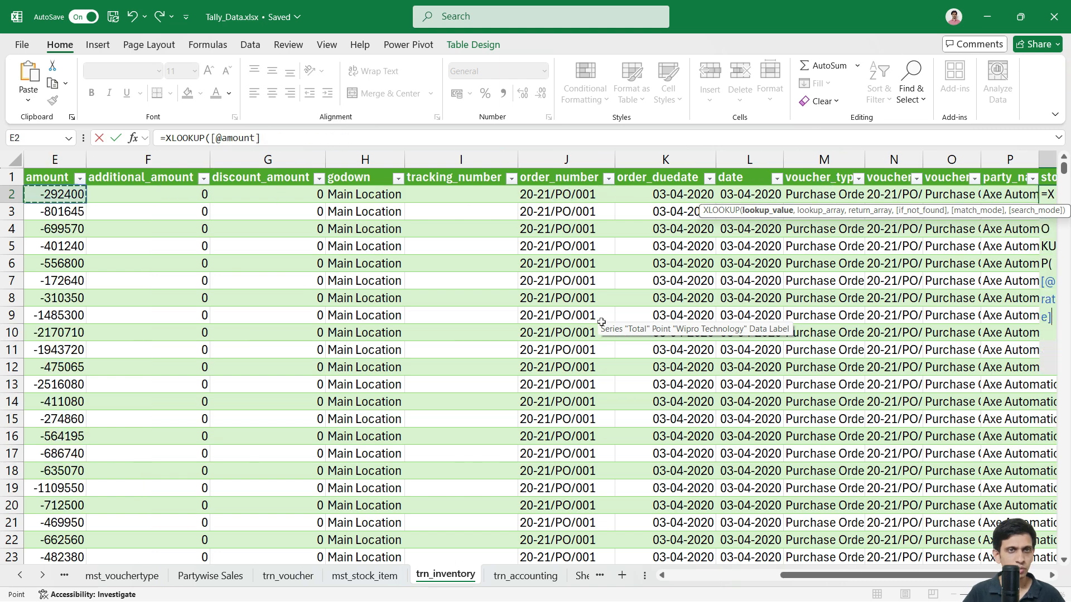
{"action": "scroll", "coordinate": [601, 322], "scroll_direction": "left", "scroll_amount": 3}
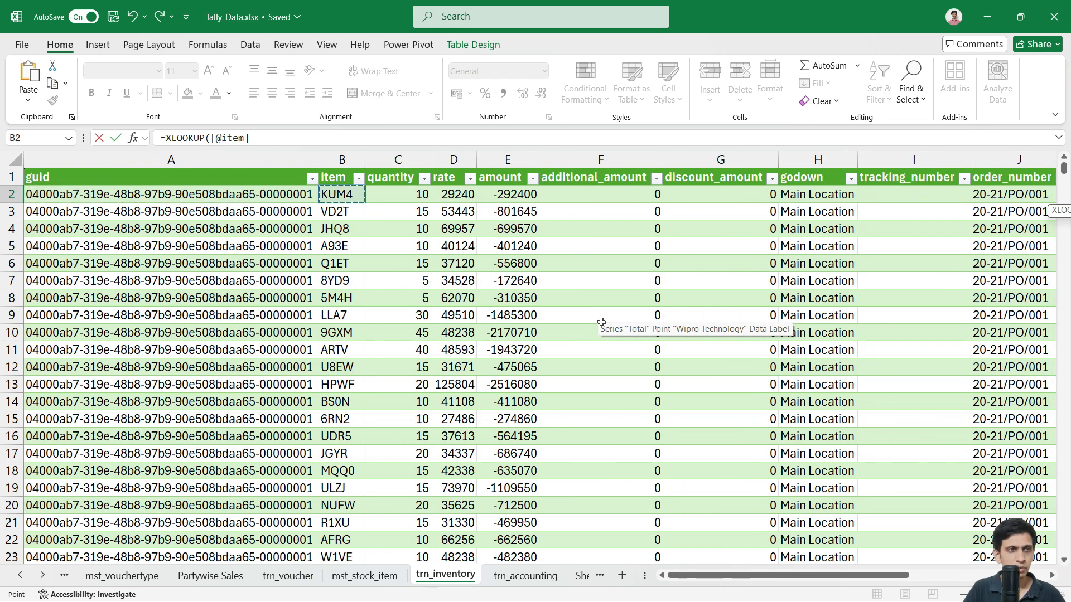
{"action": "type", "text": ","}
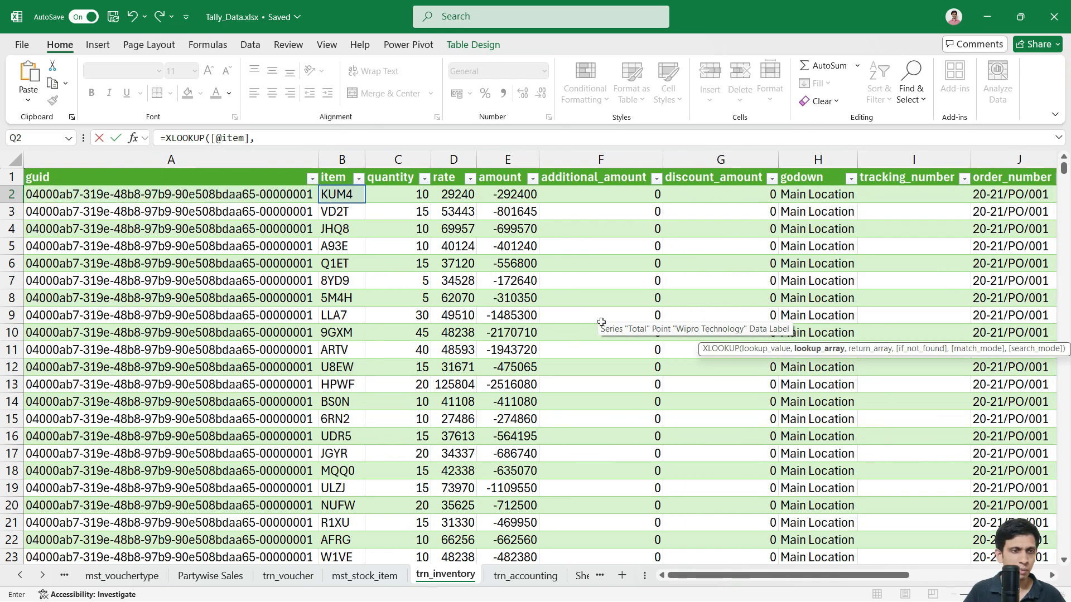
{"action": "left_click", "coordinate": [366, 578]}
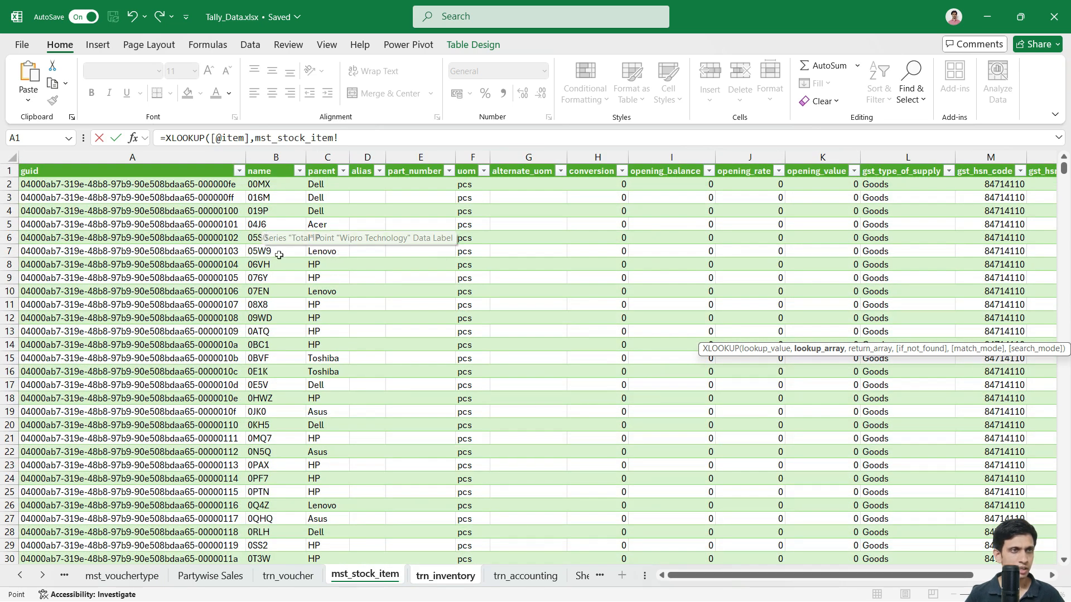
{"action": "left_click", "coordinate": [273, 294]}
{"action": "key", "text": "ctrl+space"}
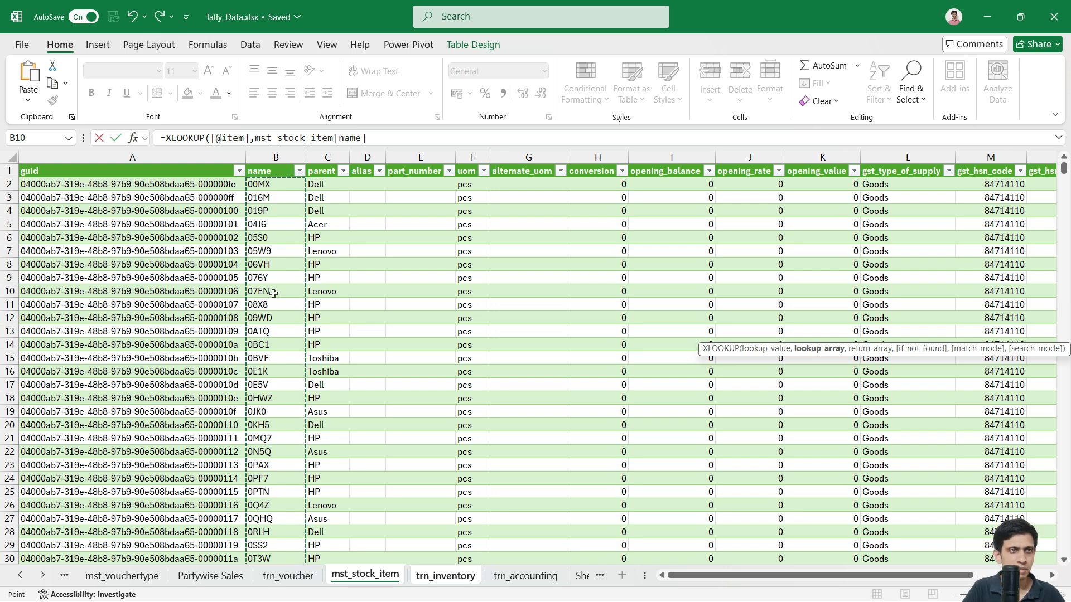
{"action": "type", "text": ","}
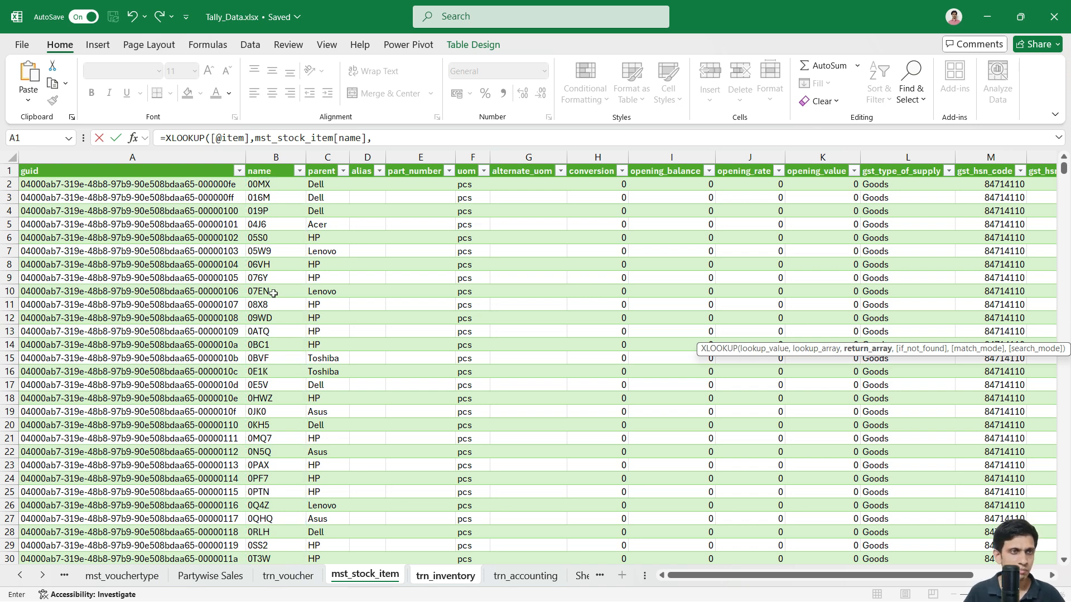
{"action": "left_click", "coordinate": [328, 296]}
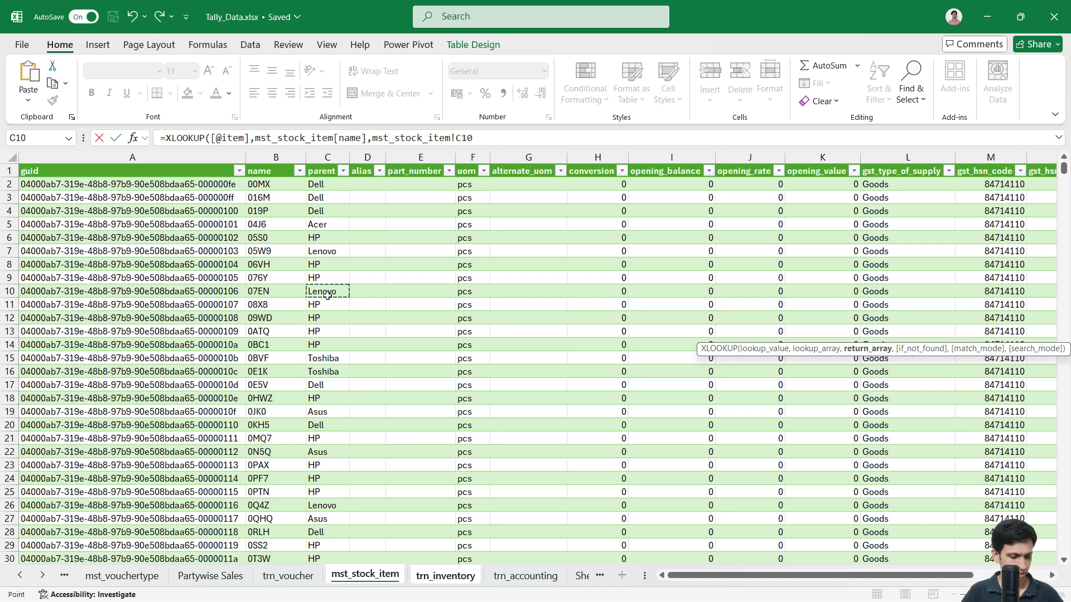
{"action": "key", "text": "ctrl+space"}
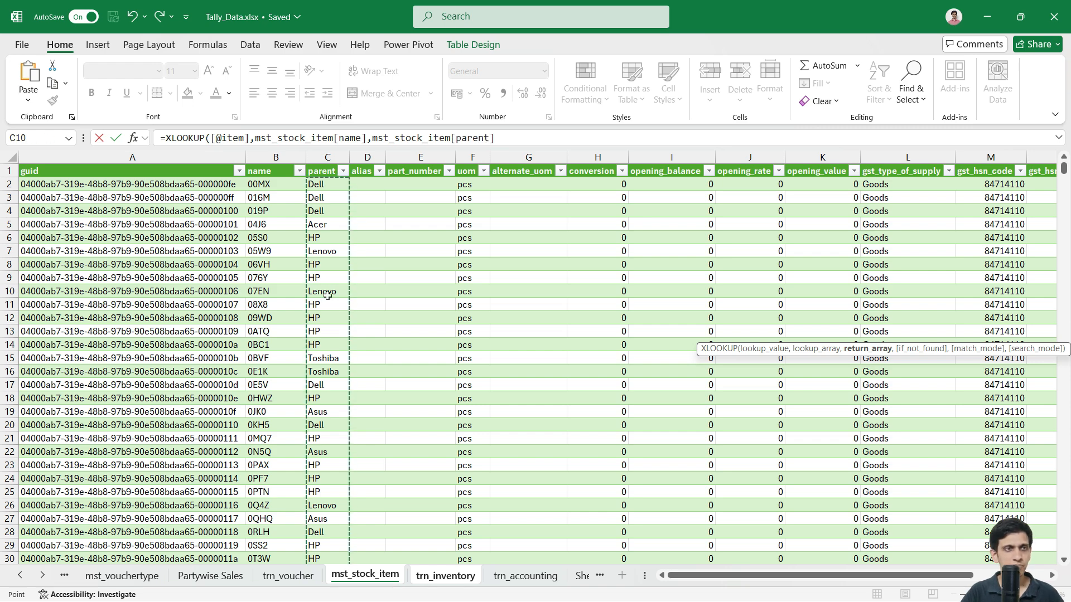
{"action": "type", "text": ")"}
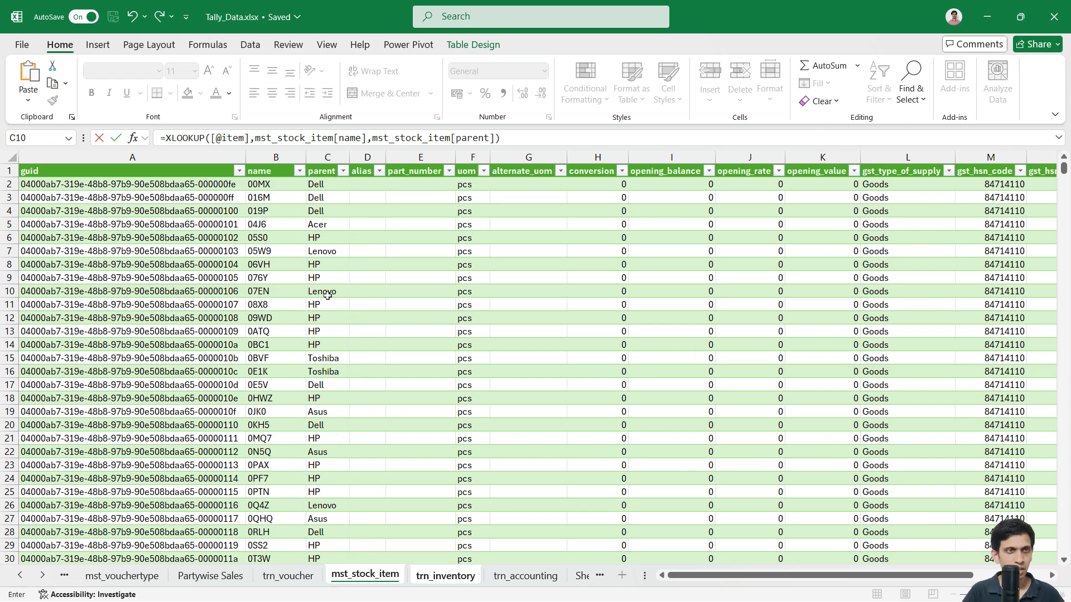
{"action": "key", "text": "Return"}
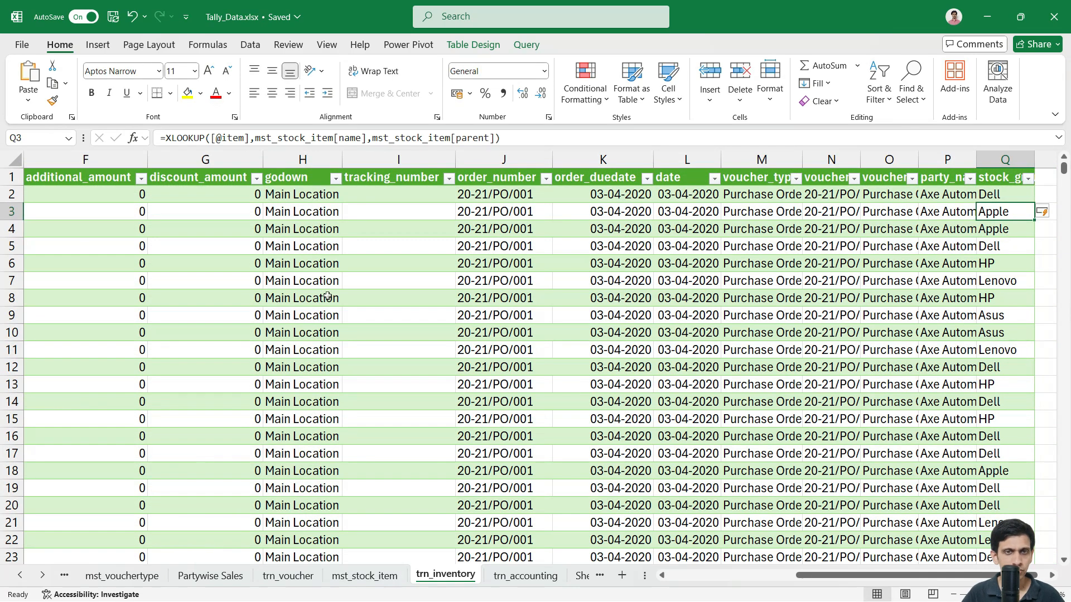
Step: Review the filled stock_group column and return to the start of the table
{"action": "key", "text": "ctrl+Up"}
{"action": "scroll", "coordinate": [327, 296], "scroll_direction": "right", "scroll_amount": 1}
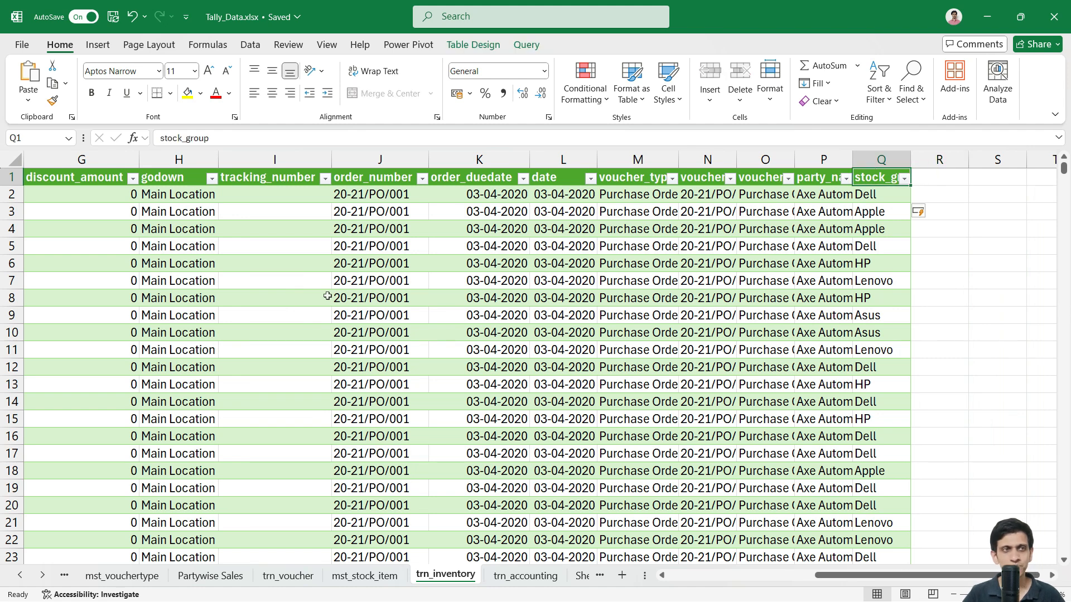
{"action": "key", "text": "Down"}
{"action": "key", "text": "Left"}
{"action": "key", "text": "Left"}
{"action": "key", "text": "Left"}
{"action": "key", "text": "Left"}
{"action": "key", "text": "Left"}
{"action": "key", "text": "Left"}
{"action": "key", "text": "Left"}
{"action": "key", "text": "Left"}
{"action": "key", "text": "Left"}
{"action": "key", "text": "Left"}
{"action": "key", "text": "Up"}
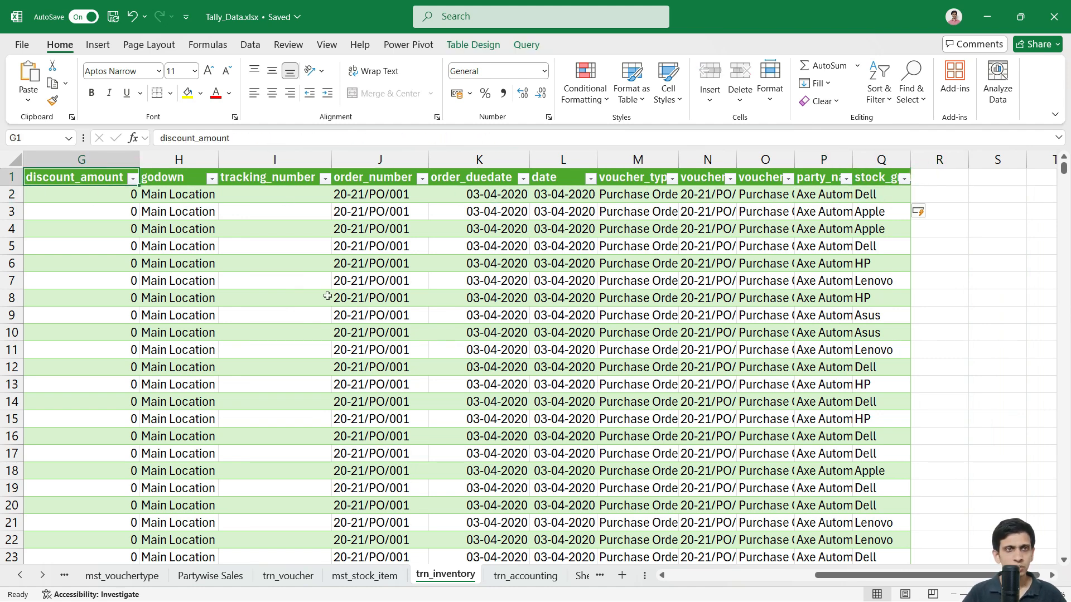
{"action": "key", "text": "ctrl+Left"}
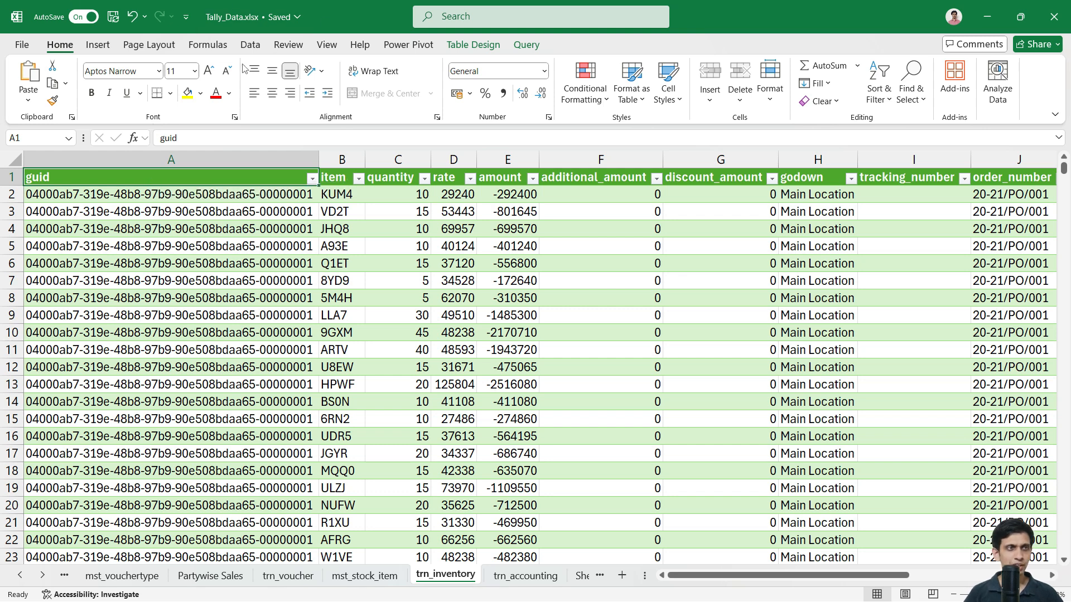
Step: Insert a PivotTable from the trn_inventory table onto a new worksheet
{"action": "left_click", "coordinate": [108, 48]}
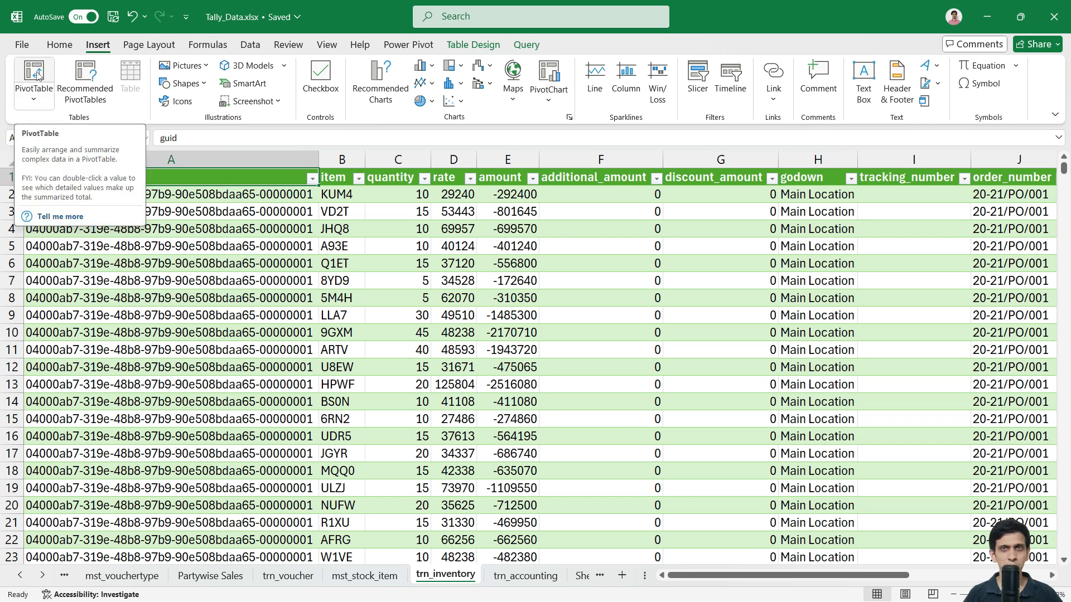
{"action": "left_click", "coordinate": [34, 99]}
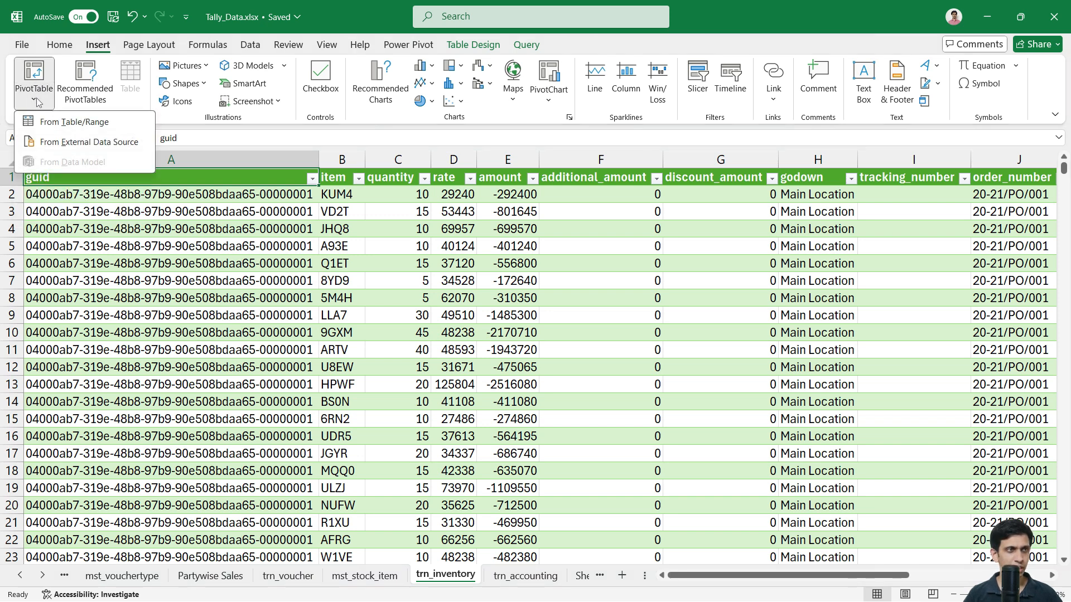
{"action": "left_click", "coordinate": [68, 123]}
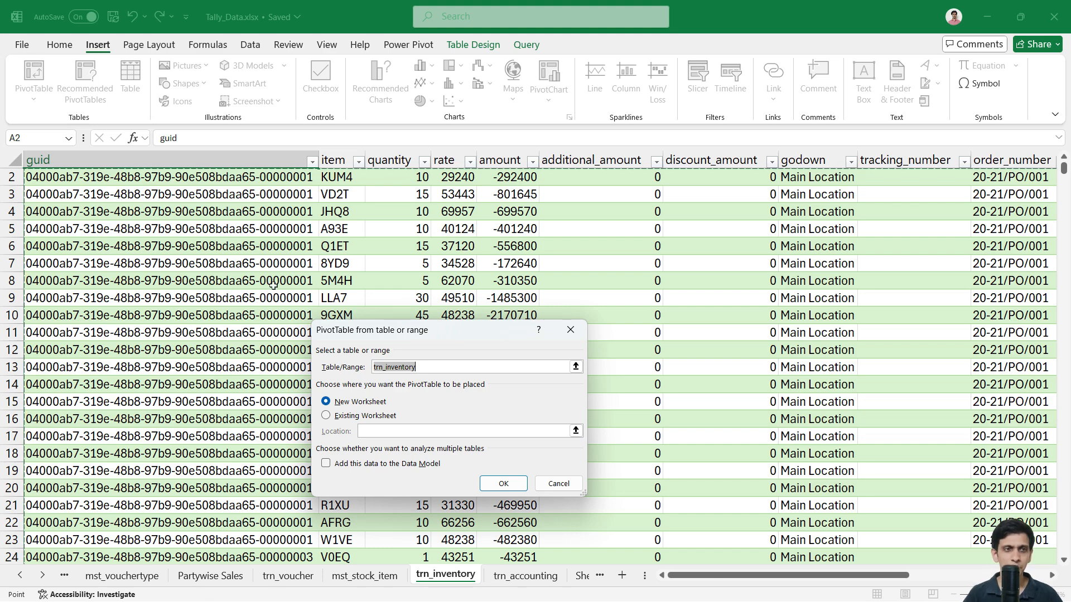
{"action": "left_click", "coordinate": [509, 483]}
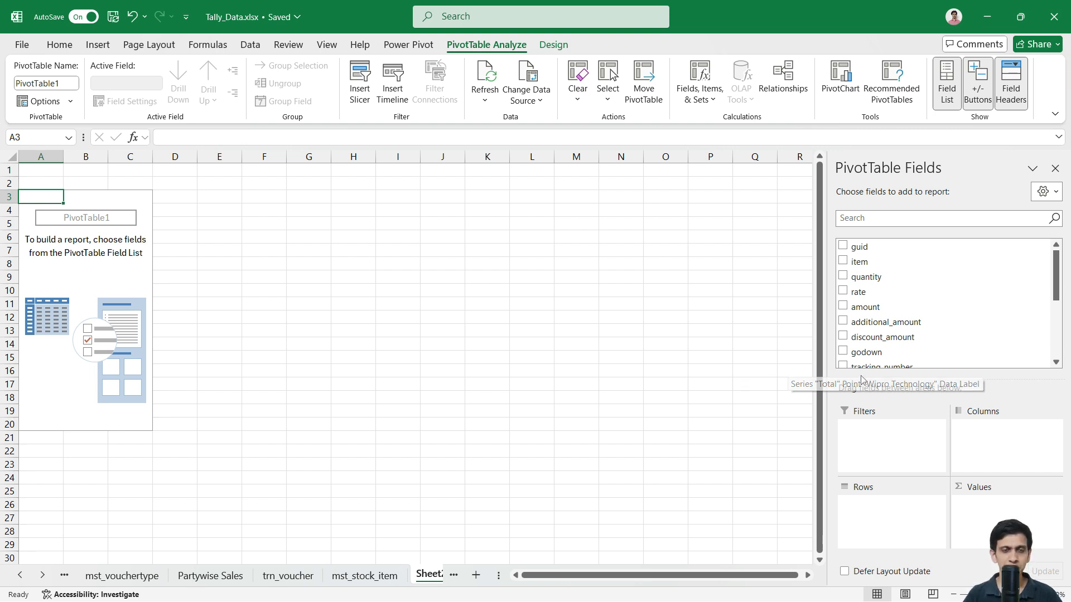
Step: Put item and stock_group in the pivot Rows, with stock_group on top
{"action": "scroll", "coordinate": [948, 298], "scroll_direction": "down", "scroll_amount": 3}
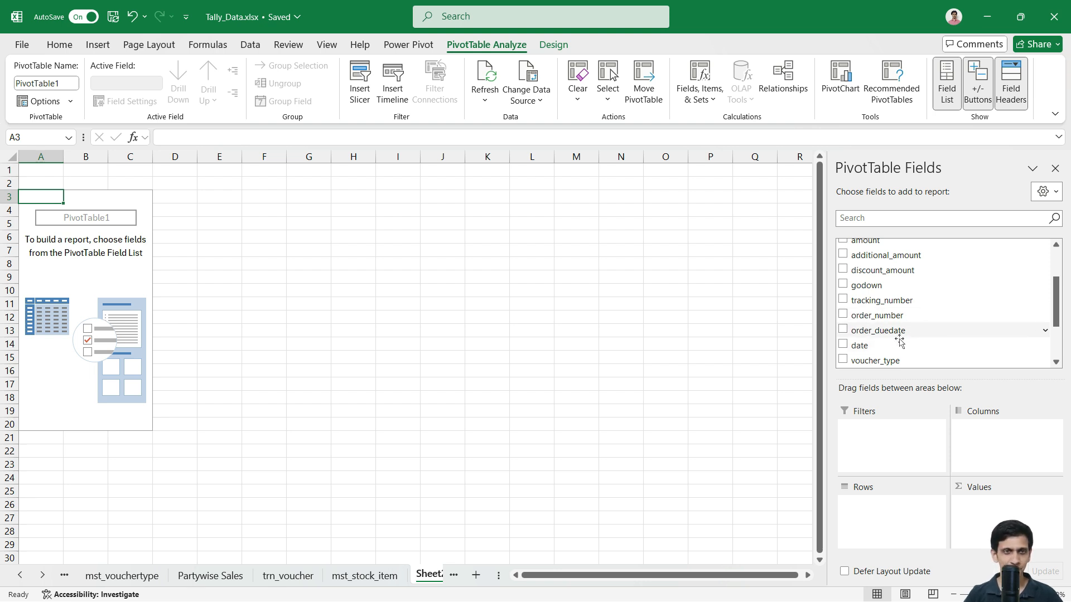
{"action": "scroll", "coordinate": [909, 311], "scroll_direction": "up", "scroll_amount": 2}
{"action": "left_click_drag", "start_coordinate": [870, 262], "coordinate": [891, 529]}
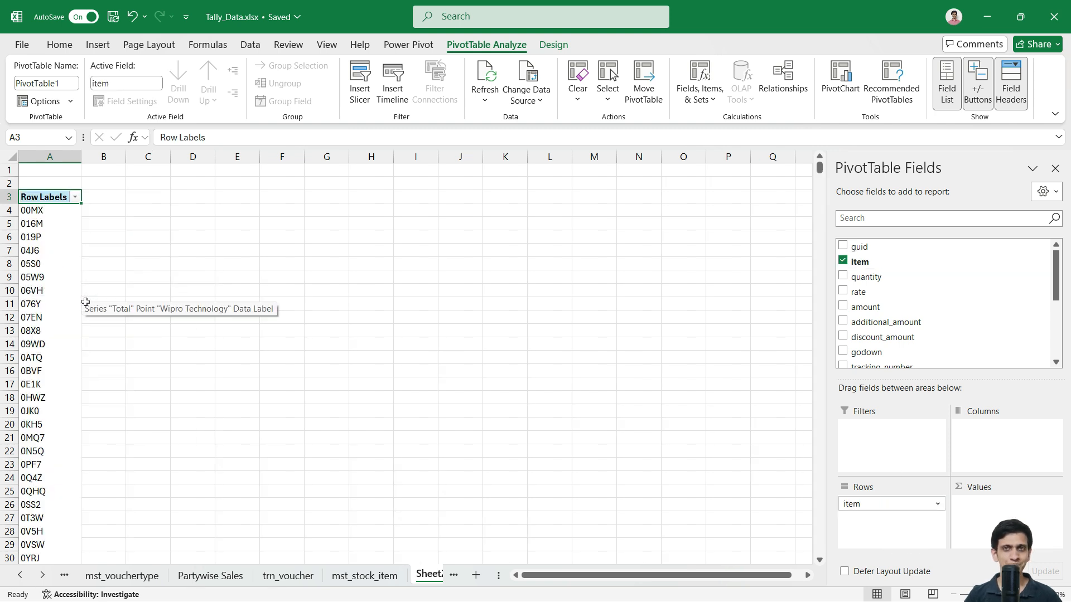
{"action": "scroll", "coordinate": [916, 342], "scroll_direction": "down", "scroll_amount": 6}
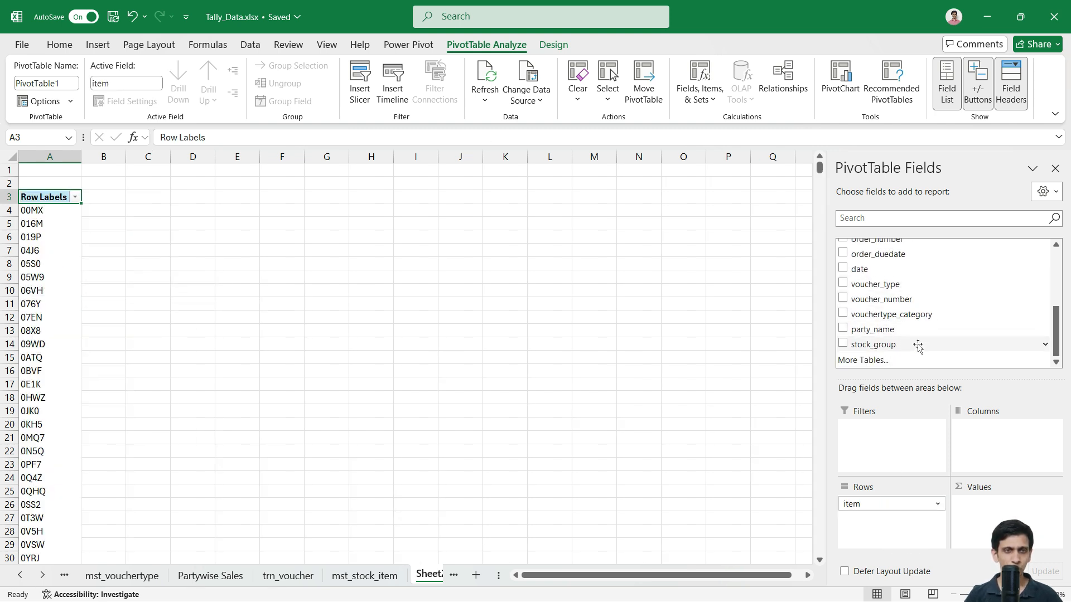
{"action": "left_click_drag", "start_coordinate": [901, 349], "coordinate": [887, 501]}
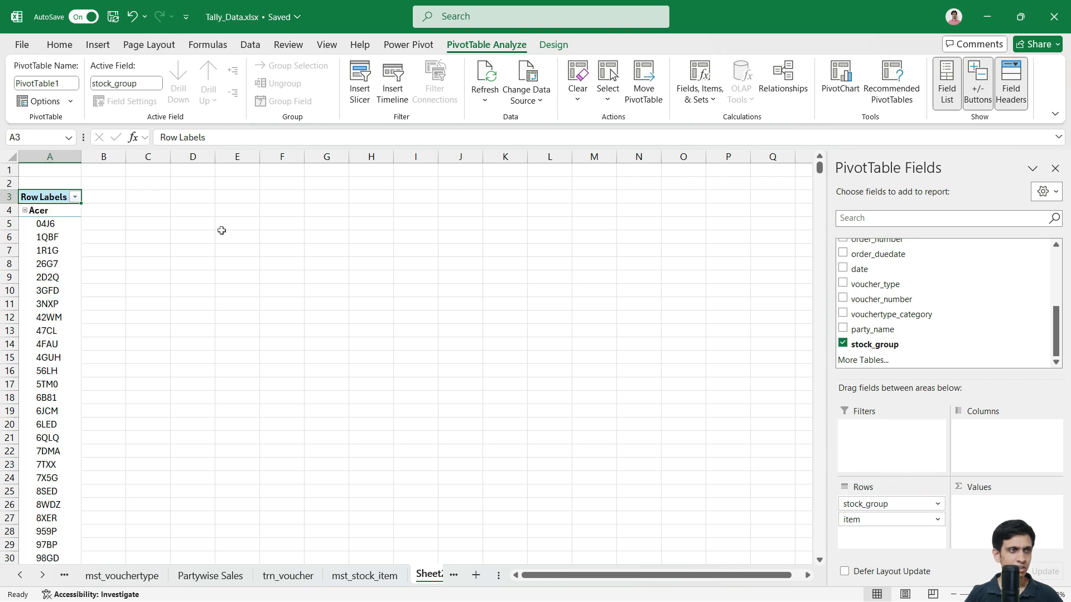
Step: Collapse the entire stock_group field so only brands Acer through Xiaomi show
{"action": "left_click", "coordinate": [62, 237]}
{"action": "scroll", "coordinate": [62, 226], "scroll_direction": "down", "scroll_amount": 5}
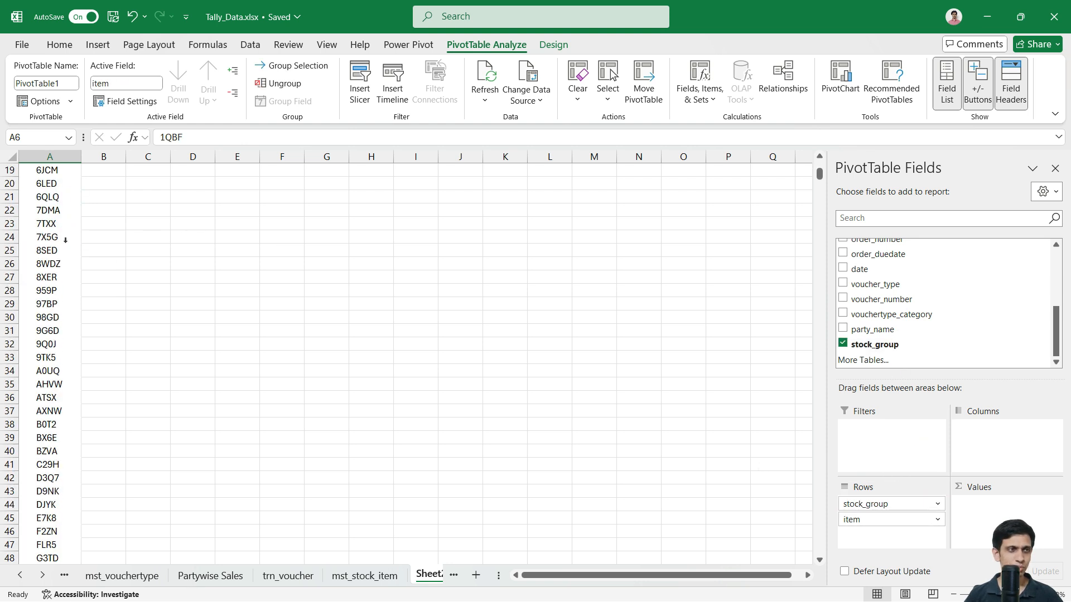
{"action": "scroll", "coordinate": [63, 267], "scroll_direction": "up", "scroll_amount": 5}
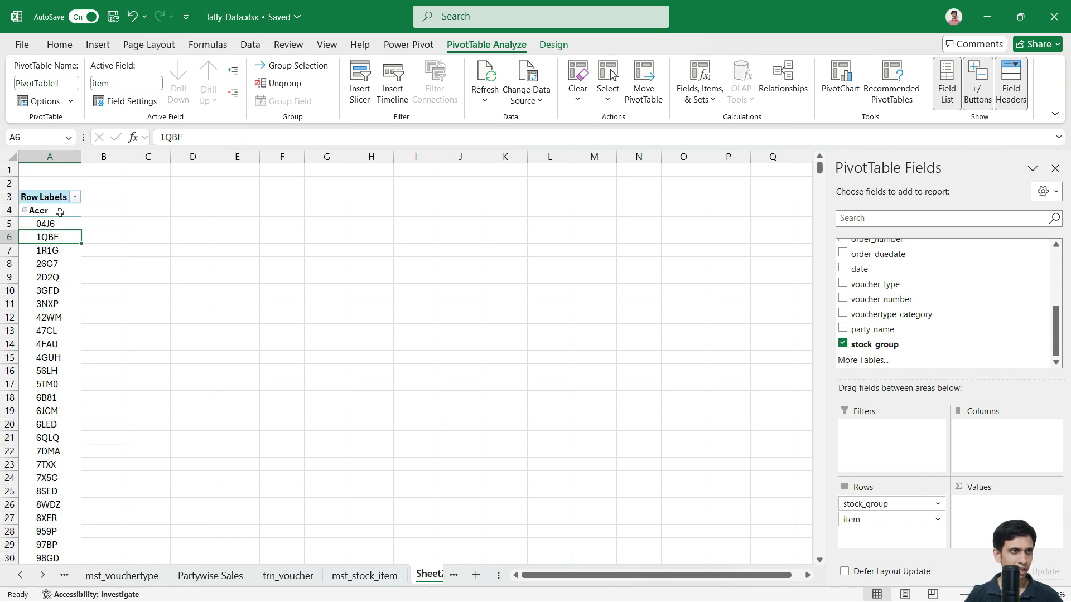
{"action": "scroll", "coordinate": [71, 260], "scroll_direction": "up", "scroll_amount": 2, "text": "ctrl"}
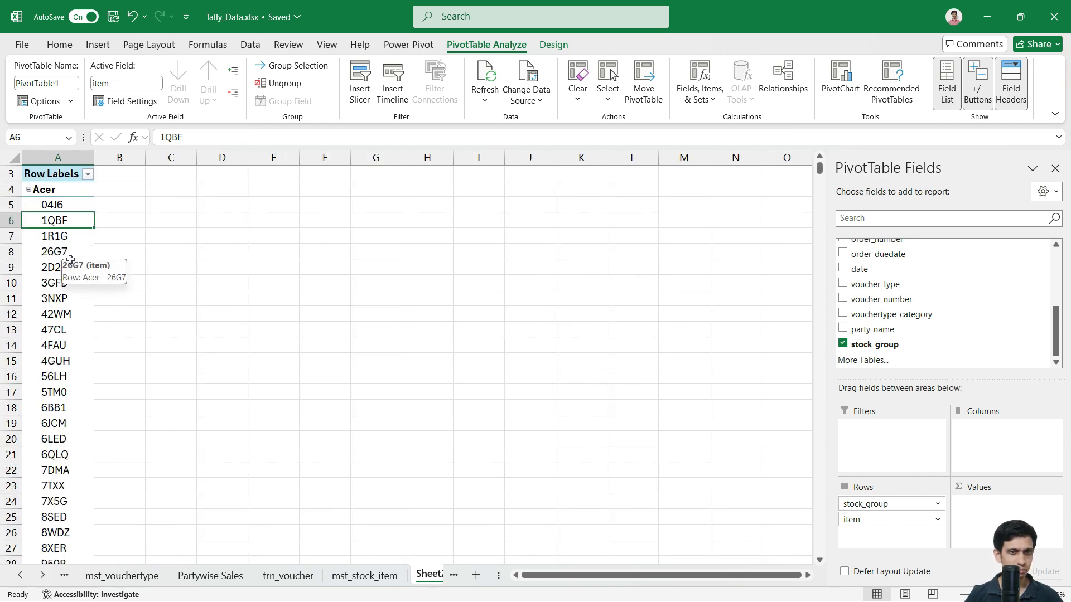
{"action": "scroll", "coordinate": [73, 264], "scroll_direction": "up", "scroll_amount": 1}
{"action": "left_click", "coordinate": [54, 231]}
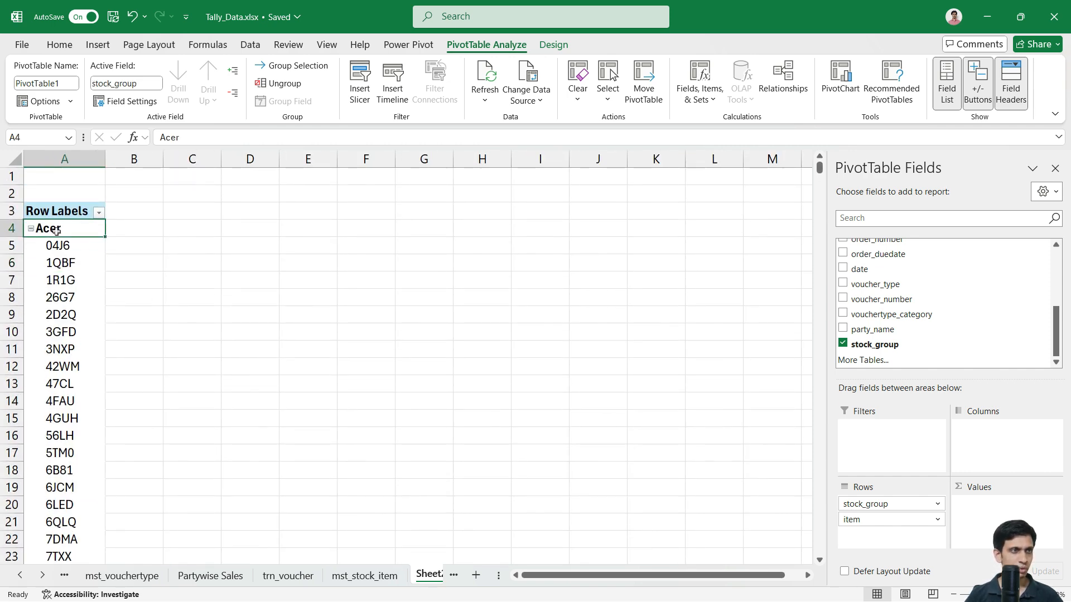
{"action": "right_click", "coordinate": [54, 230]}
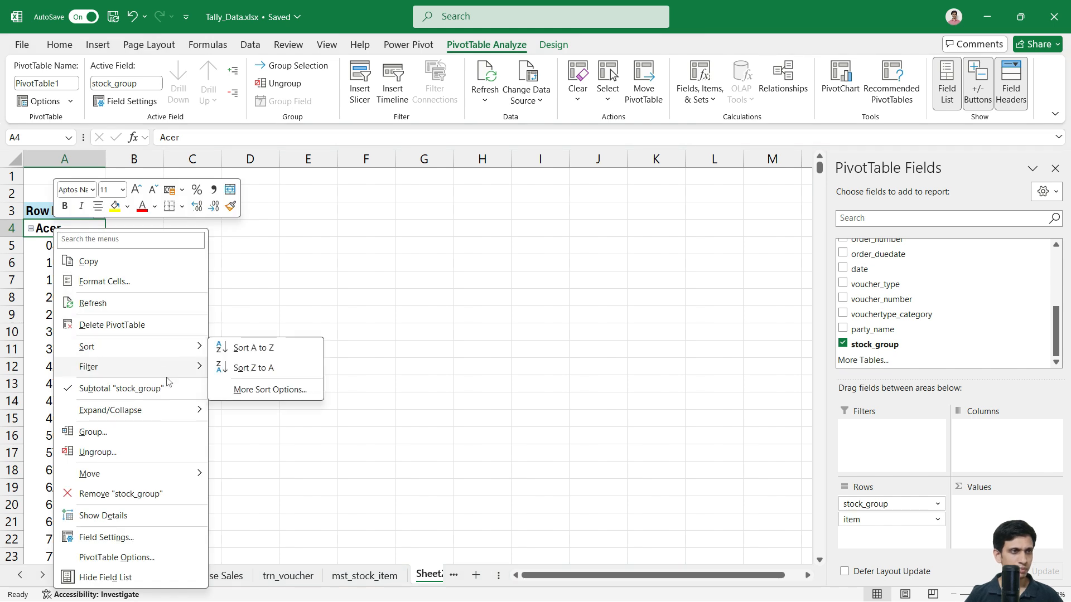
{"action": "mouse_move", "coordinate": [178, 413]}
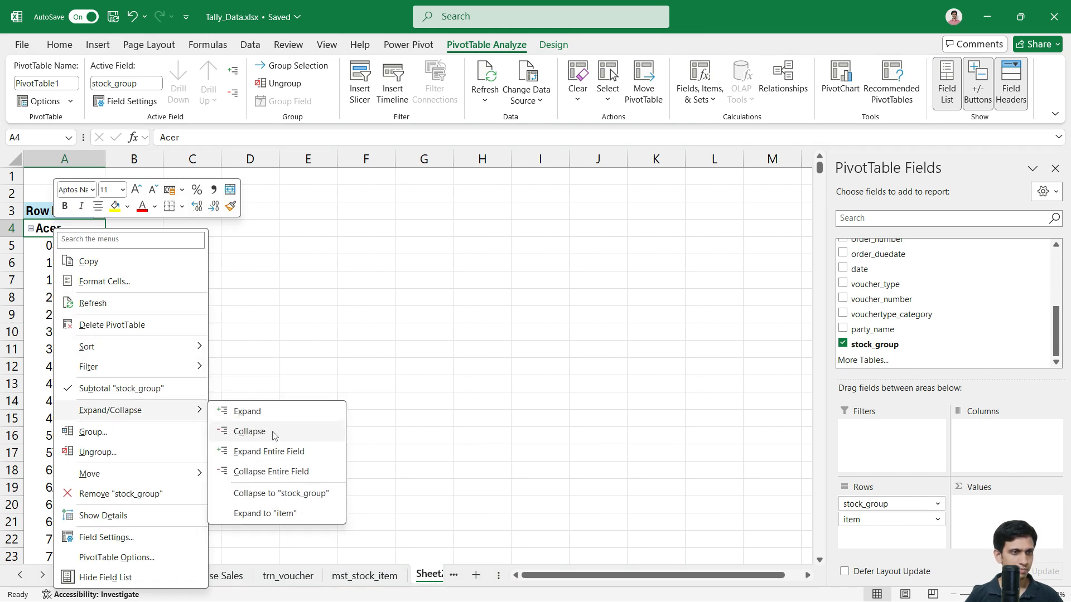
{"action": "left_click", "coordinate": [282, 470]}
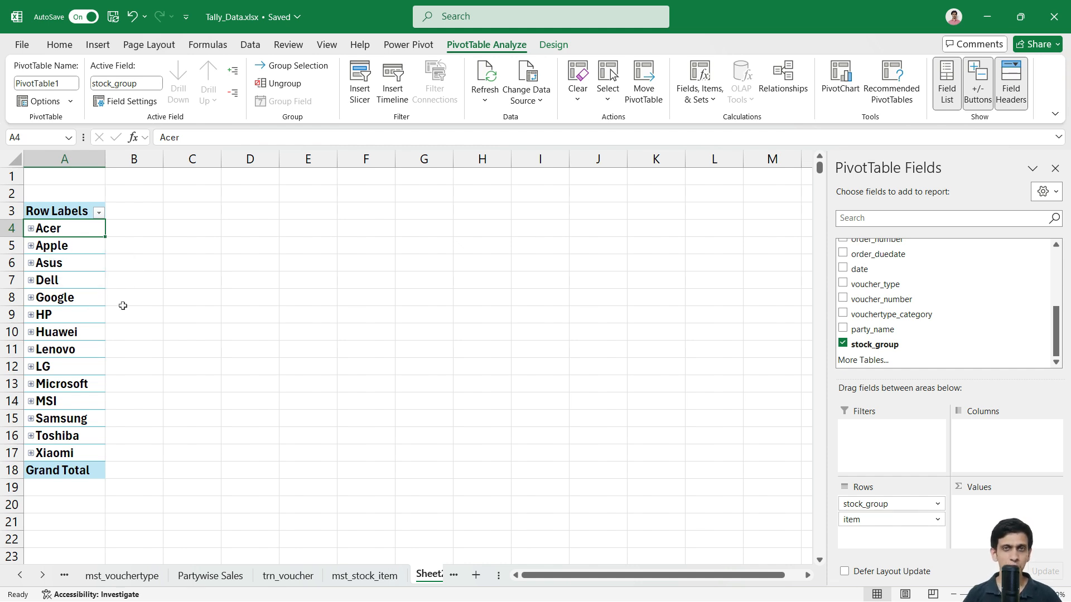
Step: Check HP's items, then add quantity to the pivot's Values as a sum
{"action": "left_click", "coordinate": [30, 315]}
{"action": "scroll", "coordinate": [62, 335], "scroll_direction": "down", "scroll_amount": 6}
{"action": "scroll", "coordinate": [96, 350], "scroll_direction": "up", "scroll_amount": 6}
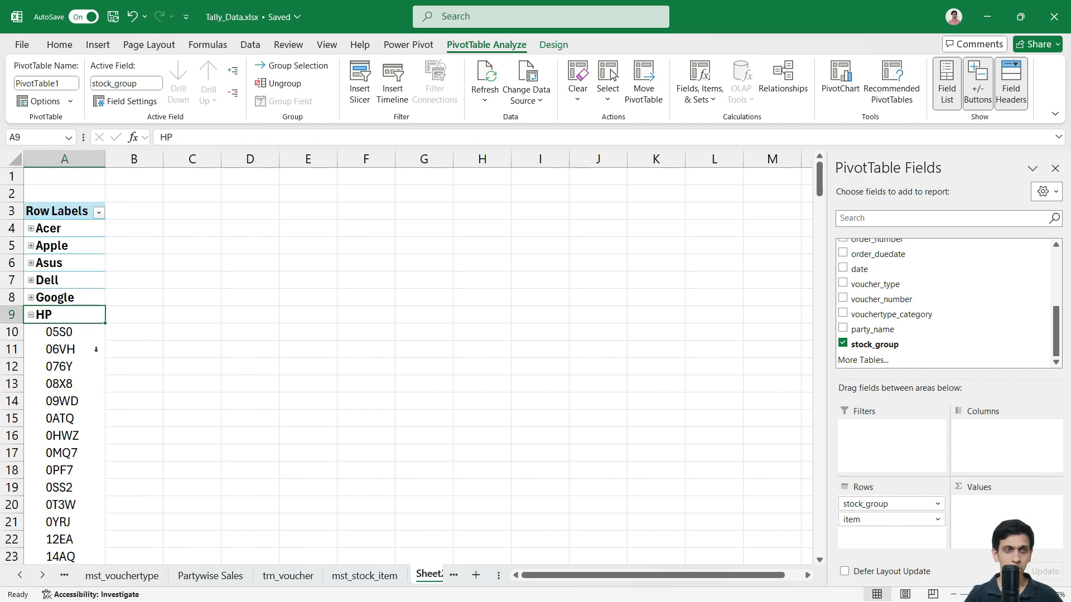
{"action": "left_click", "coordinate": [31, 315]}
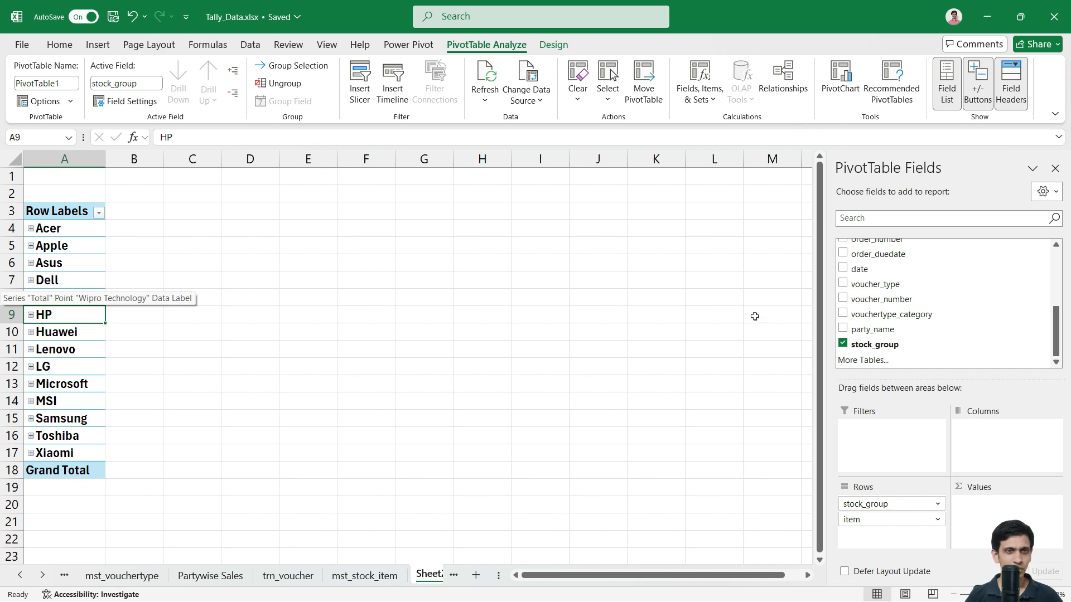
{"action": "scroll", "coordinate": [971, 316], "scroll_direction": "up", "scroll_amount": 3}
{"action": "scroll", "coordinate": [951, 304], "scroll_direction": "up", "scroll_amount": 1}
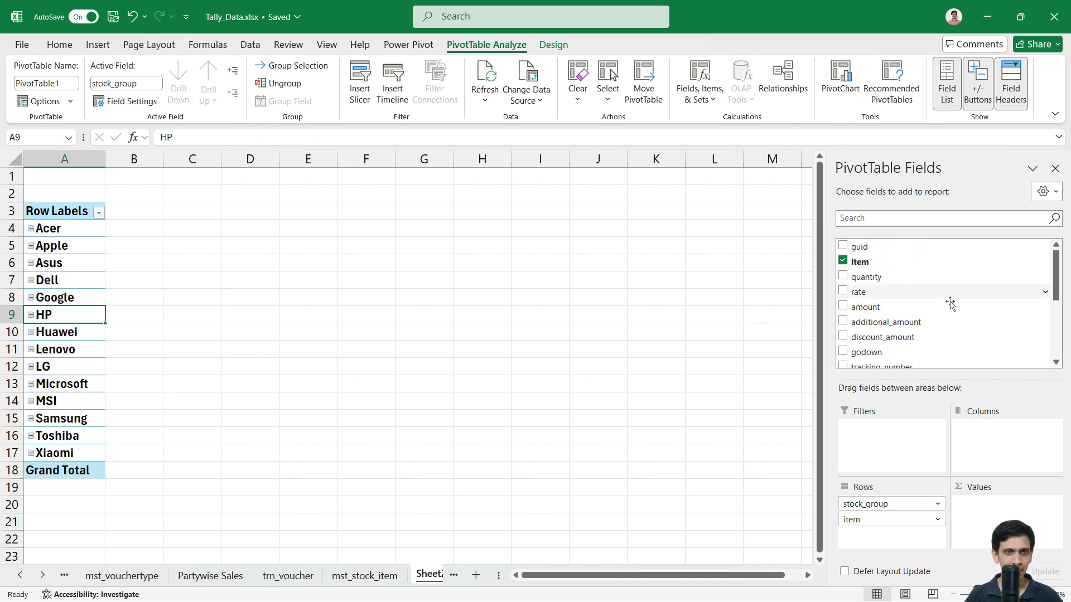
{"action": "left_click_drag", "start_coordinate": [891, 287], "coordinate": [999, 461]}
{"action": "left_click_drag", "start_coordinate": [1014, 517], "coordinate": [998, 517]}
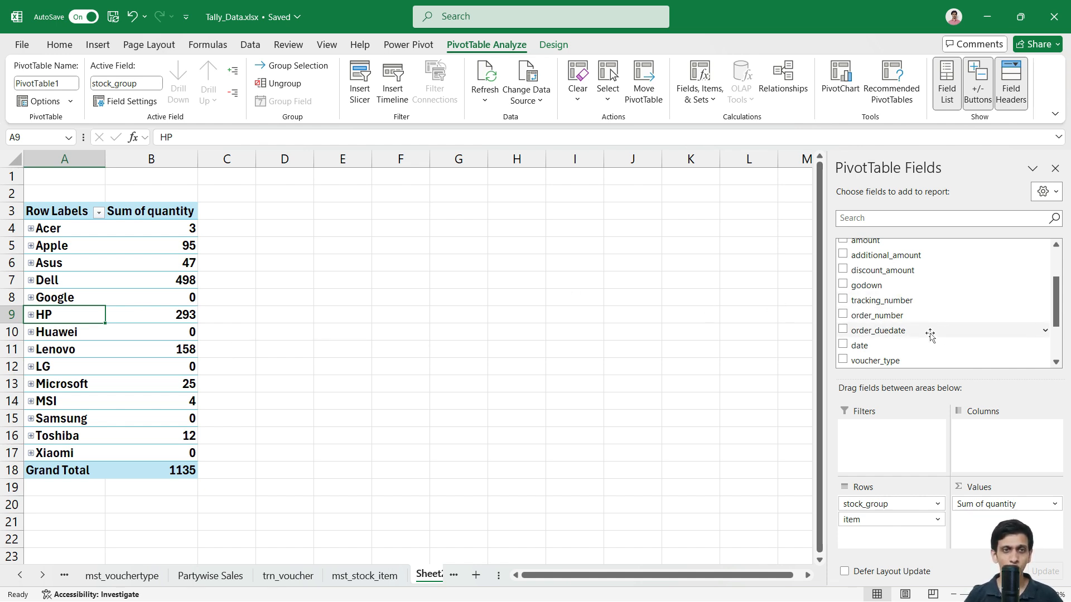
Step: Add vouchertype_category to the pivot as a report filter
{"action": "scroll", "coordinate": [928, 326], "scroll_direction": "up", "scroll_amount": 1}
{"action": "scroll", "coordinate": [915, 312], "scroll_direction": "down", "scroll_amount": 1}
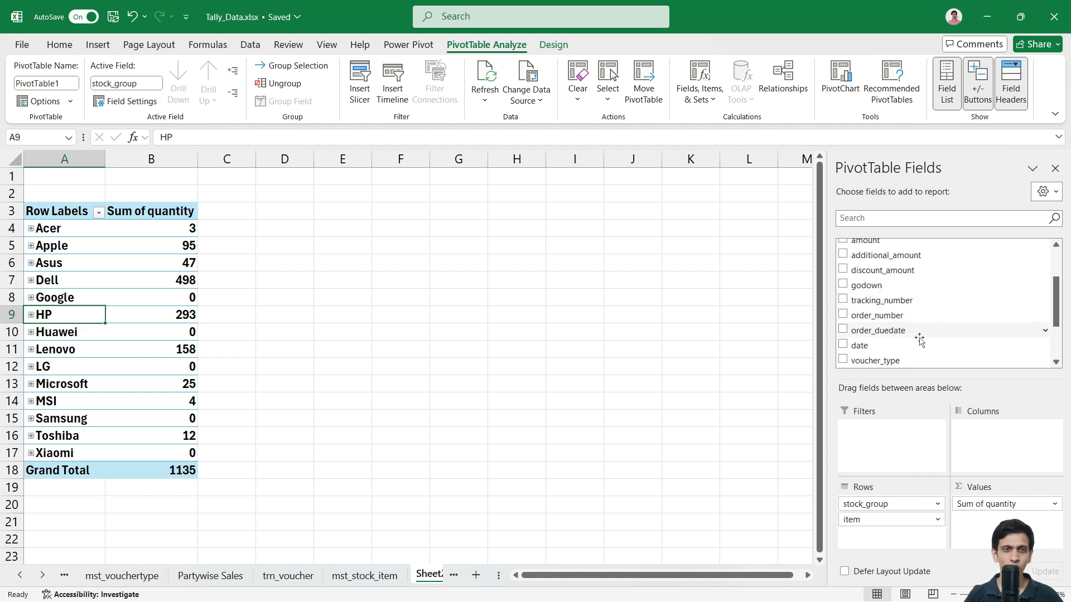
{"action": "scroll", "coordinate": [935, 298], "scroll_direction": "up", "scroll_amount": 1}
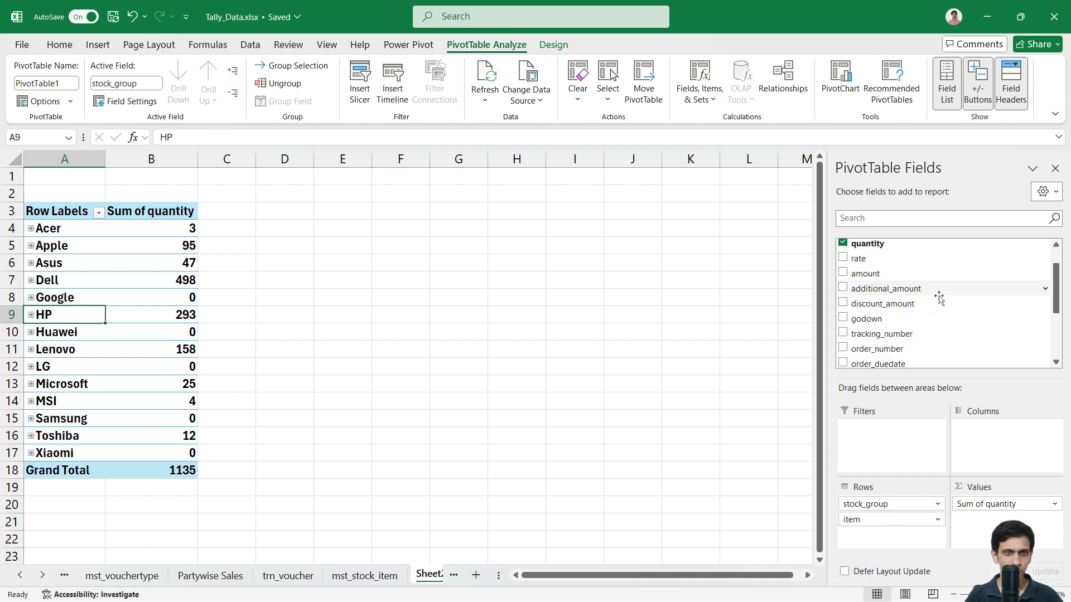
{"action": "scroll", "coordinate": [948, 307], "scroll_direction": "down", "scroll_amount": 3}
{"action": "scroll", "coordinate": [931, 357], "scroll_direction": "down", "scroll_amount": 1}
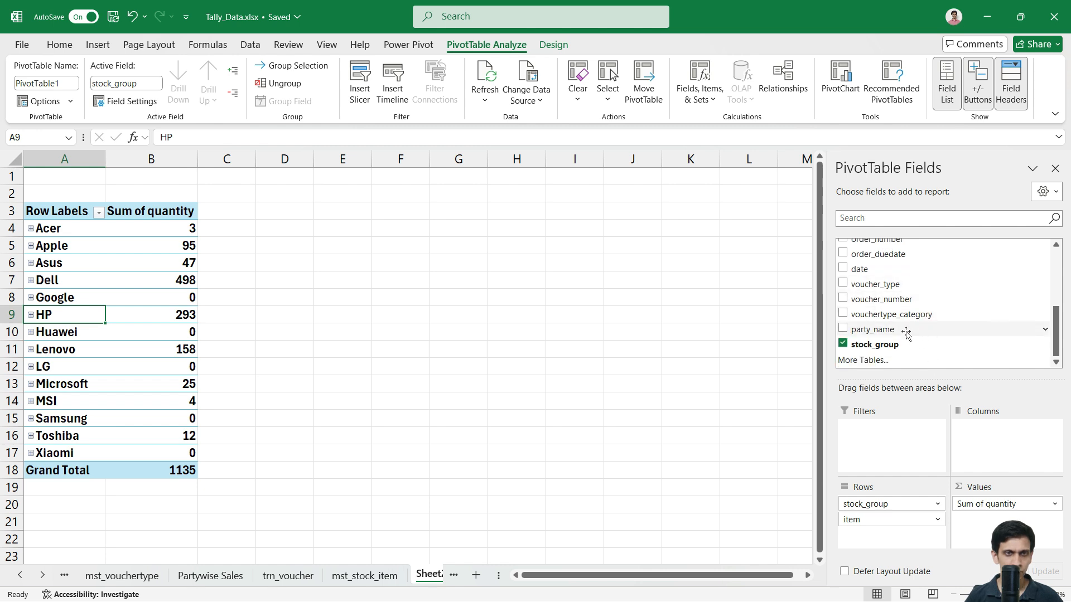
{"action": "left_click_drag", "start_coordinate": [914, 323], "coordinate": [893, 444]}
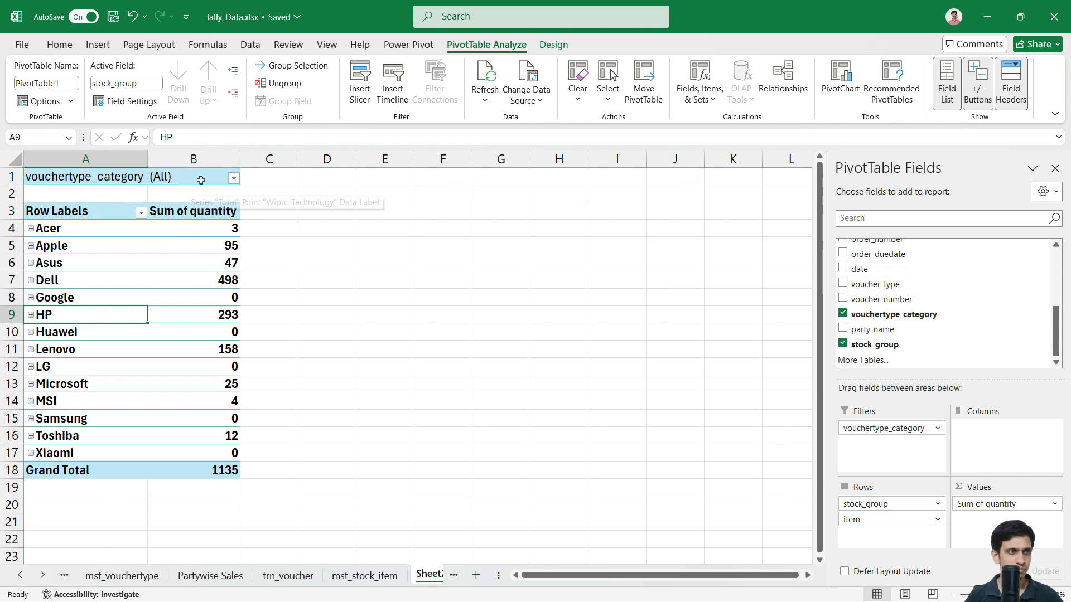
Step: Filter the pivot's vouchertype_category to Sales only, leaving Dell at -838
{"action": "left_click", "coordinate": [234, 178]}
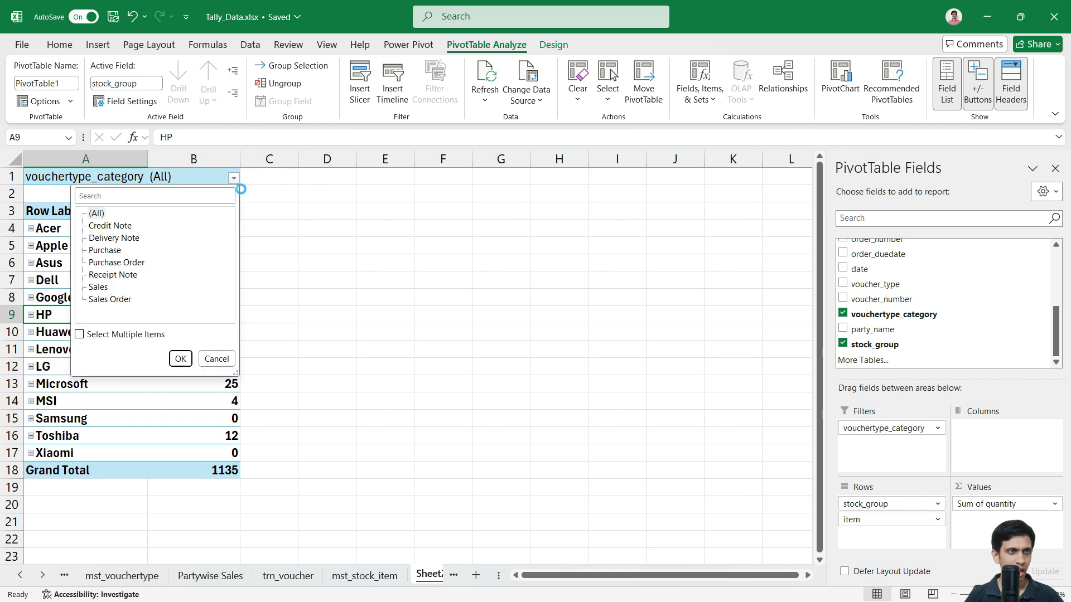
{"action": "left_click", "coordinate": [79, 334]}
{"action": "left_click", "coordinate": [92, 213]}
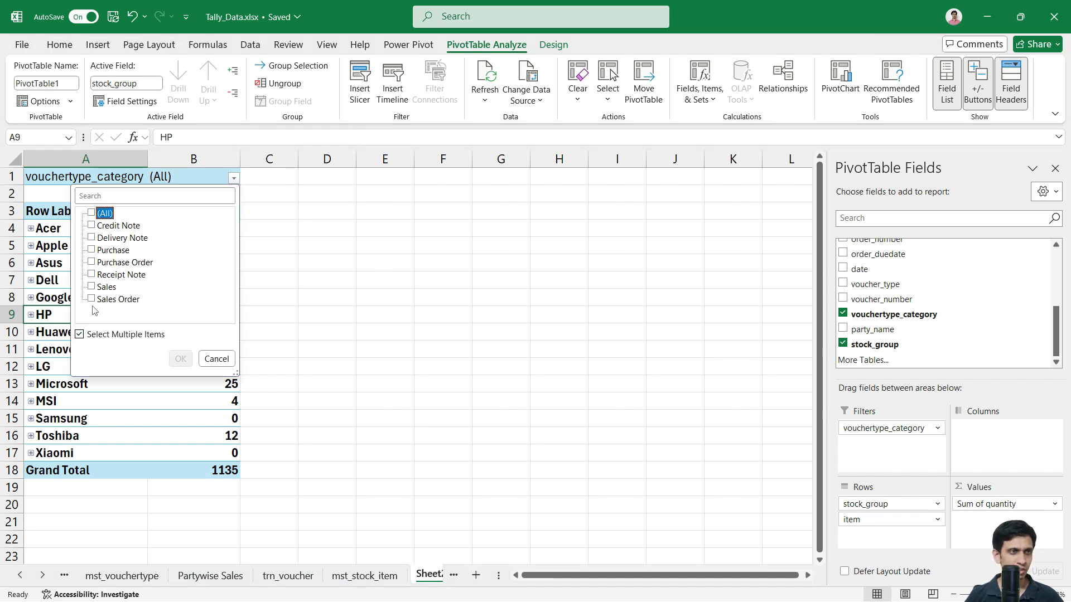
{"action": "left_click", "coordinate": [91, 286]}
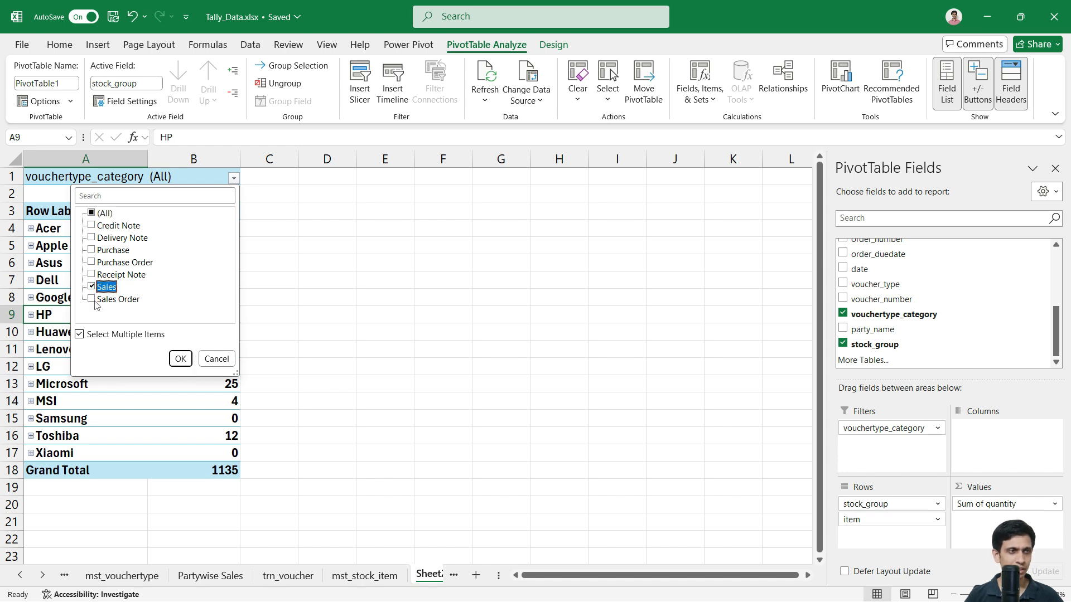
{"action": "left_click", "coordinate": [180, 359]}
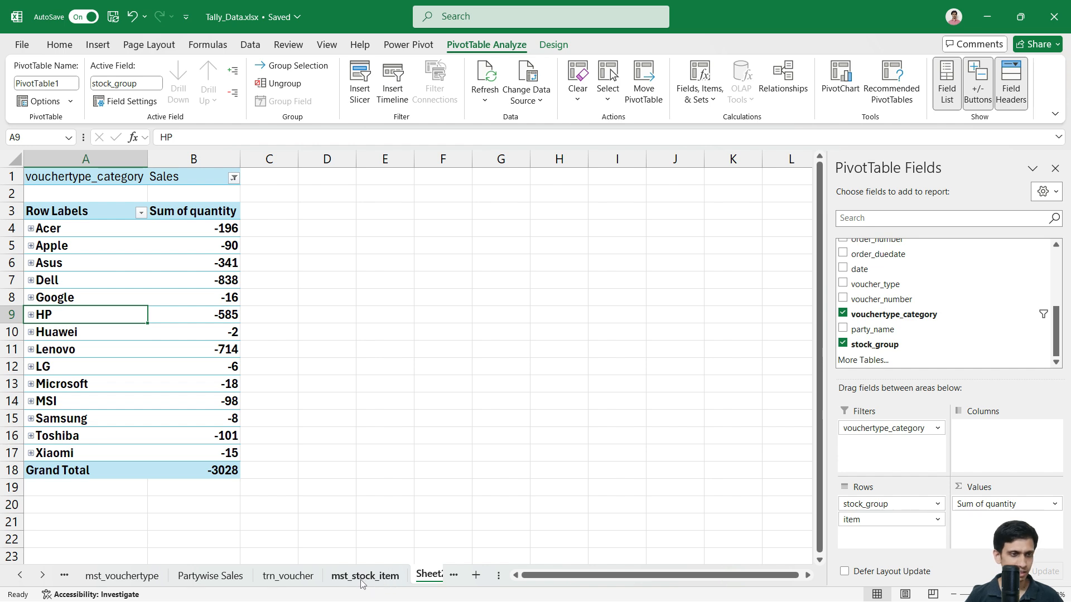
{"action": "left_click", "coordinate": [43, 575]}
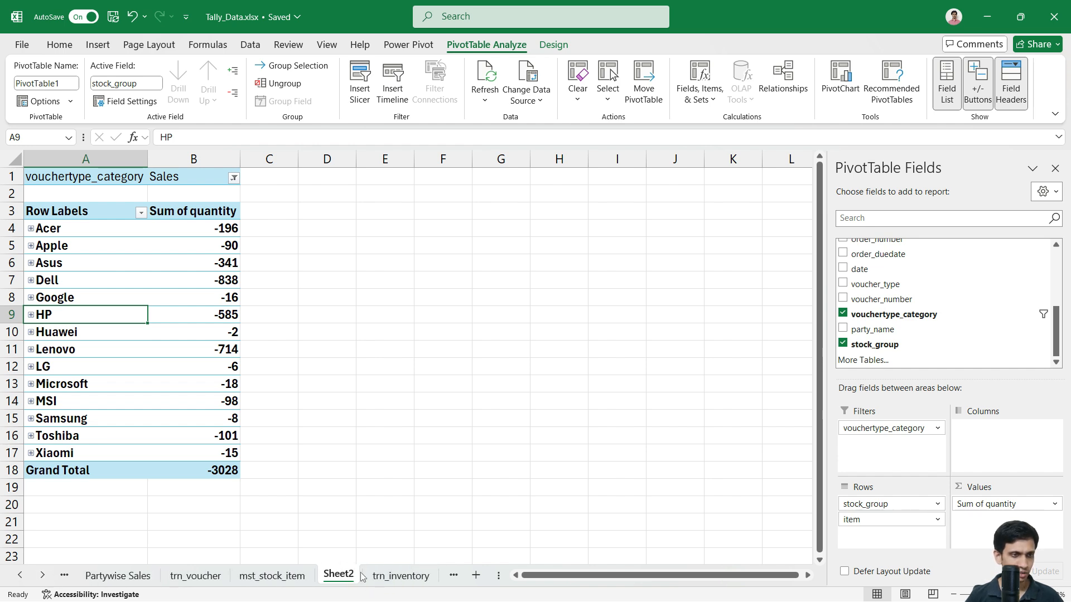
Step: Add in_qty and out_qty headers after the last column of the trn_inventory table
{"action": "left_click", "coordinate": [399, 578]}
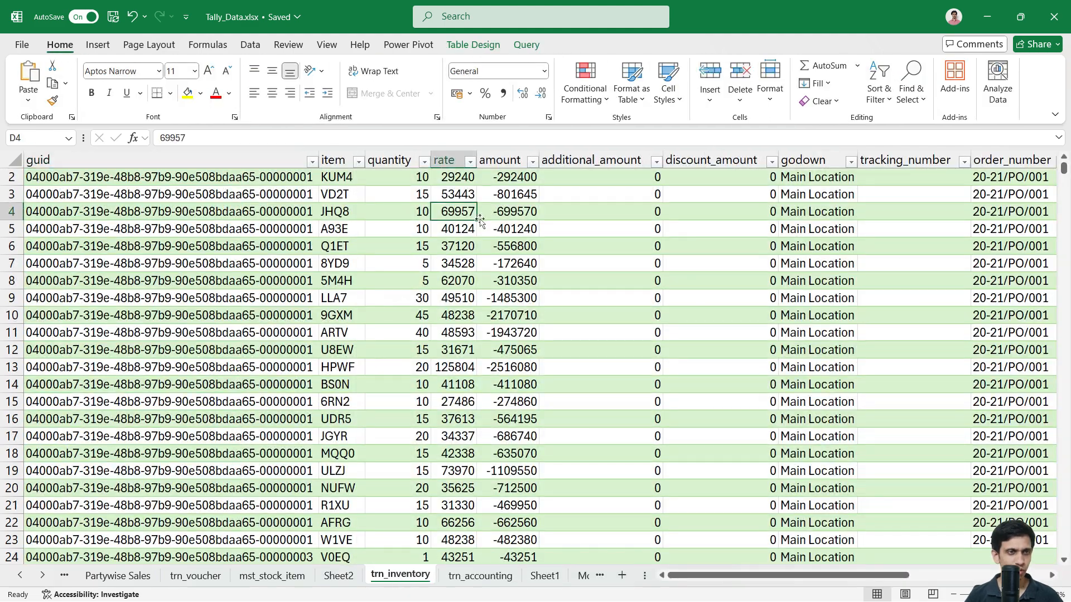
{"action": "key", "text": "ctrl+Up"}
{"action": "key", "text": "ctrl+Right"}
{"action": "key", "text": "Right"}
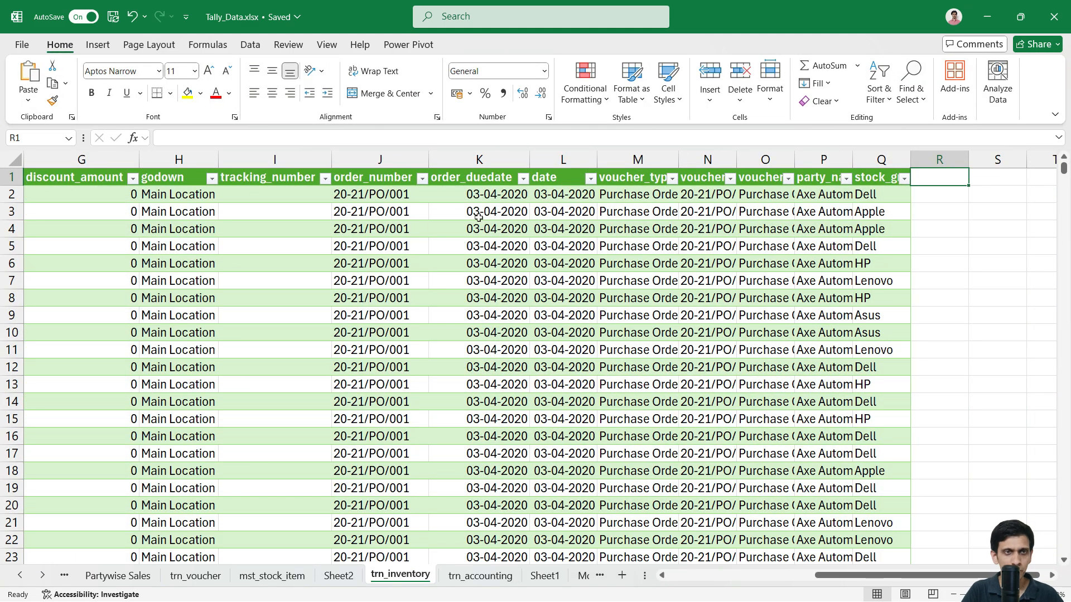
{"action": "type", "text": "in_qty"}
{"action": "key", "text": "Tab"}
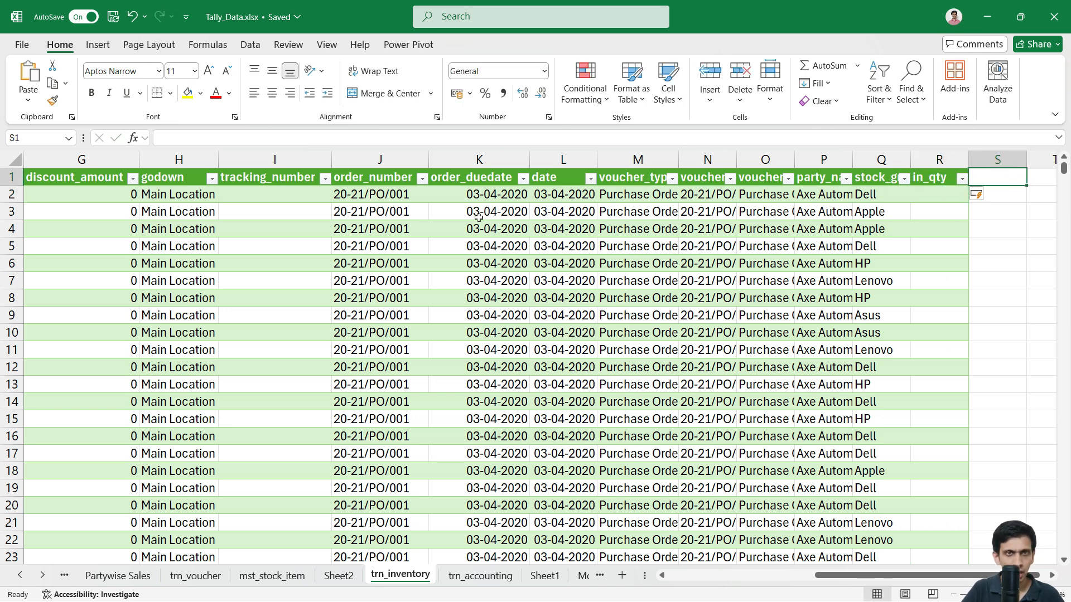
{"action": "type", "text": "out_qty"}
{"action": "key", "text": "Return"}
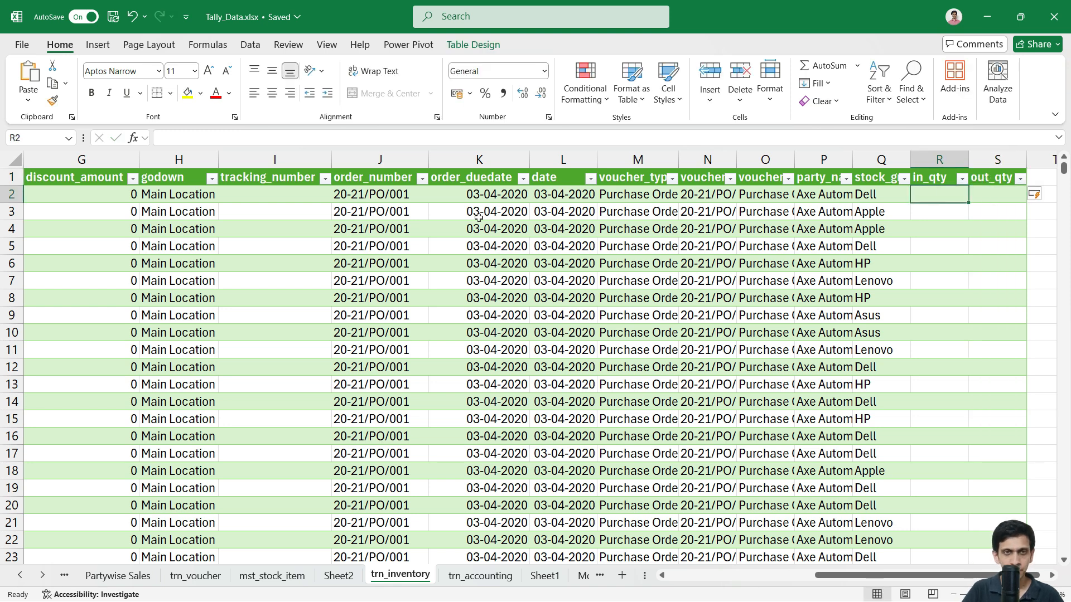
{"action": "type", "text": "="}
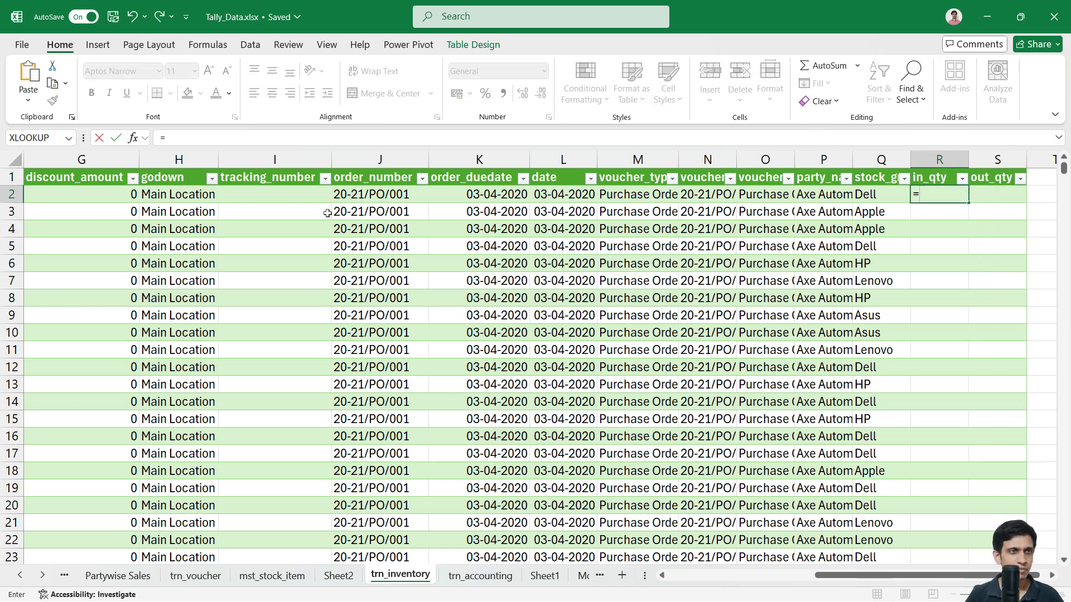
{"action": "left_click", "coordinate": [209, 198]}
{"action": "key", "text": "Left"}
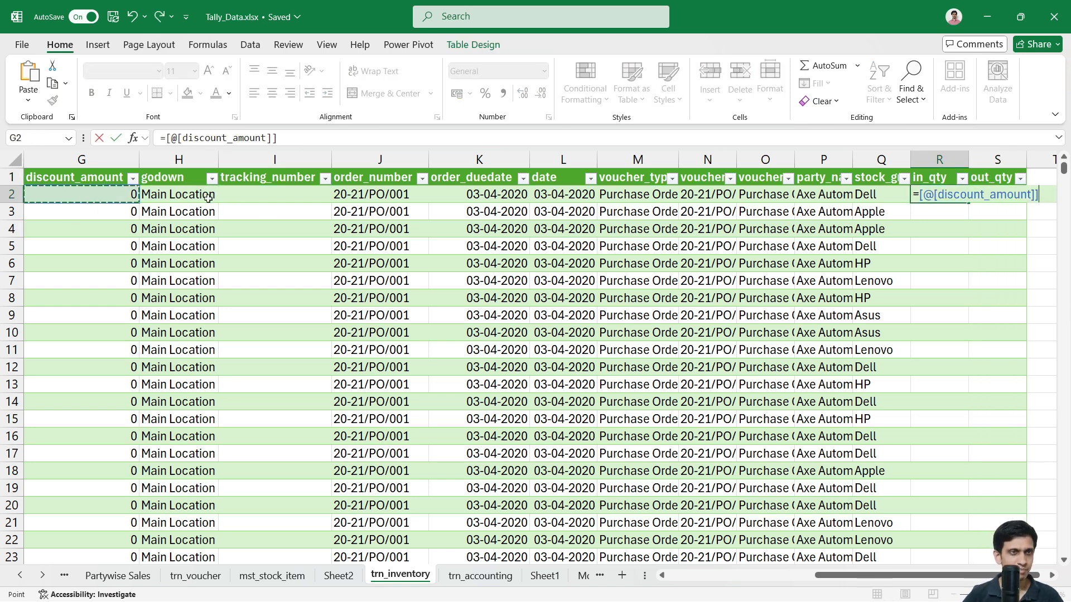
{"action": "key", "text": "Home"}
{"action": "key", "text": "Right"}
{"action": "key", "text": "Right"}
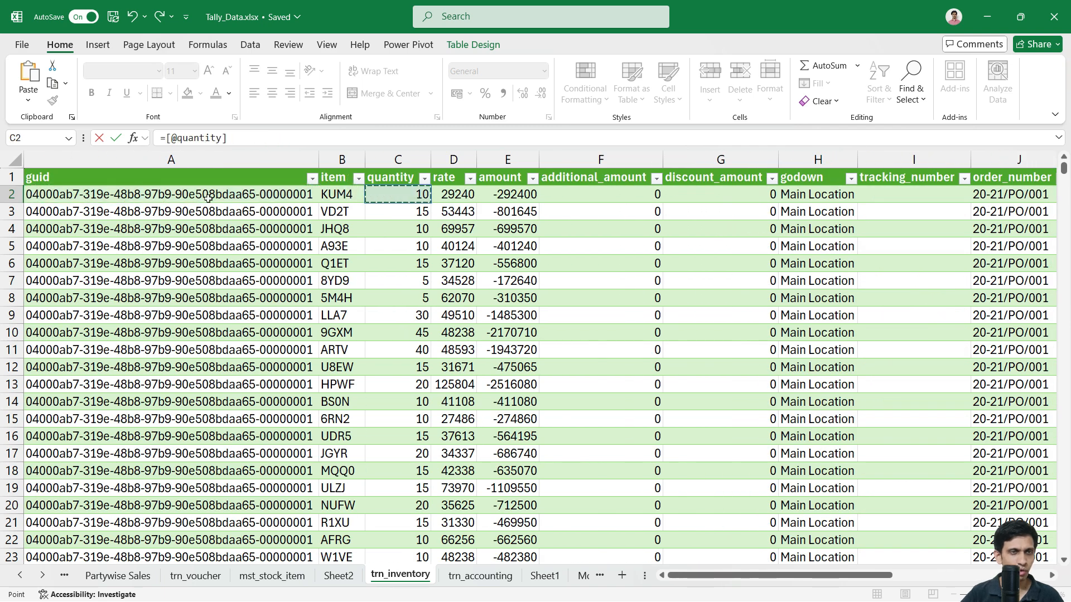
{"action": "key", "text": "Tab"}
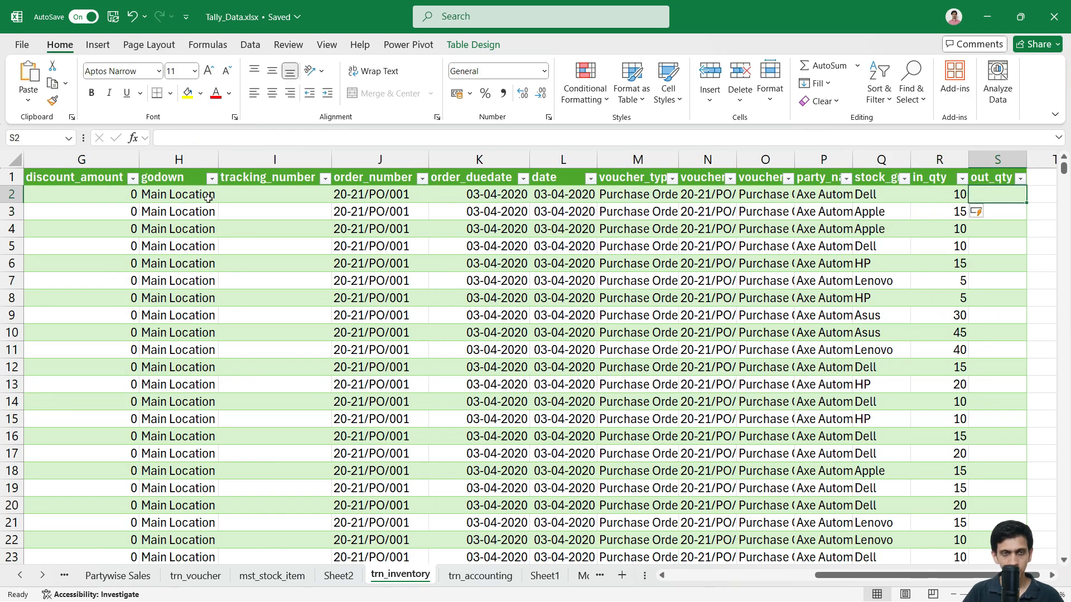
{"action": "type", "text": "="}
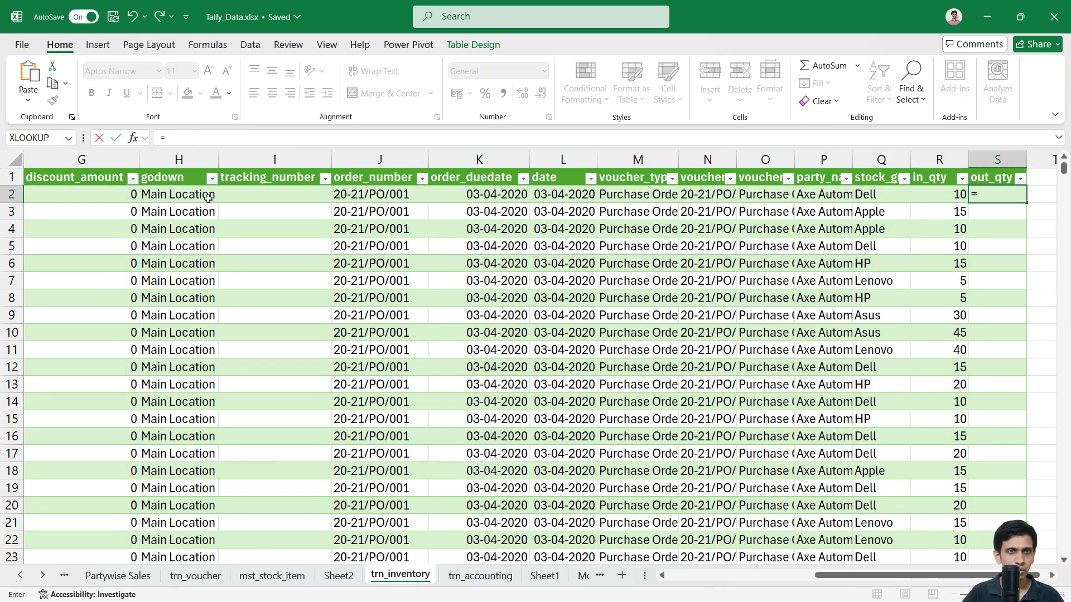
{"action": "key", "text": "Home"}
{"action": "key", "text": "Right"}
{"action": "key", "text": "Right"}
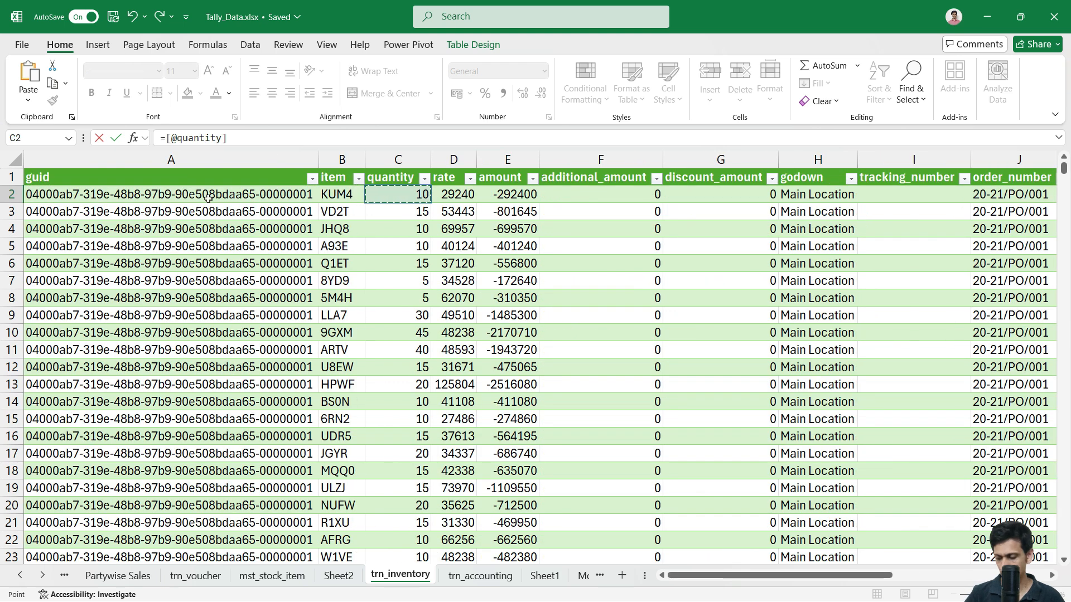
{"action": "type", "text": "*"}
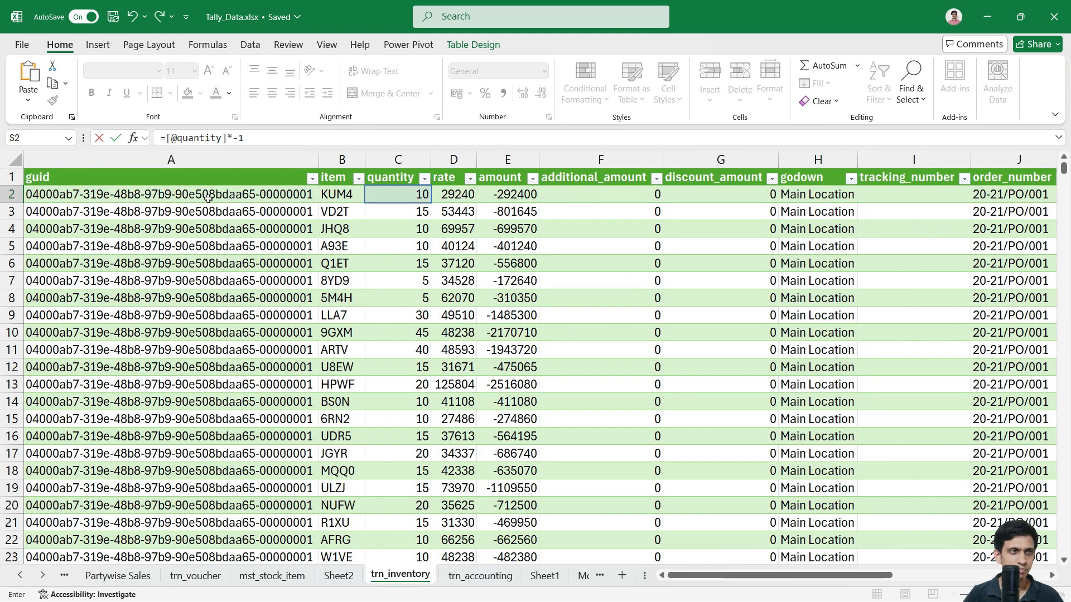
{"action": "key", "text": "ctrl+Return"}
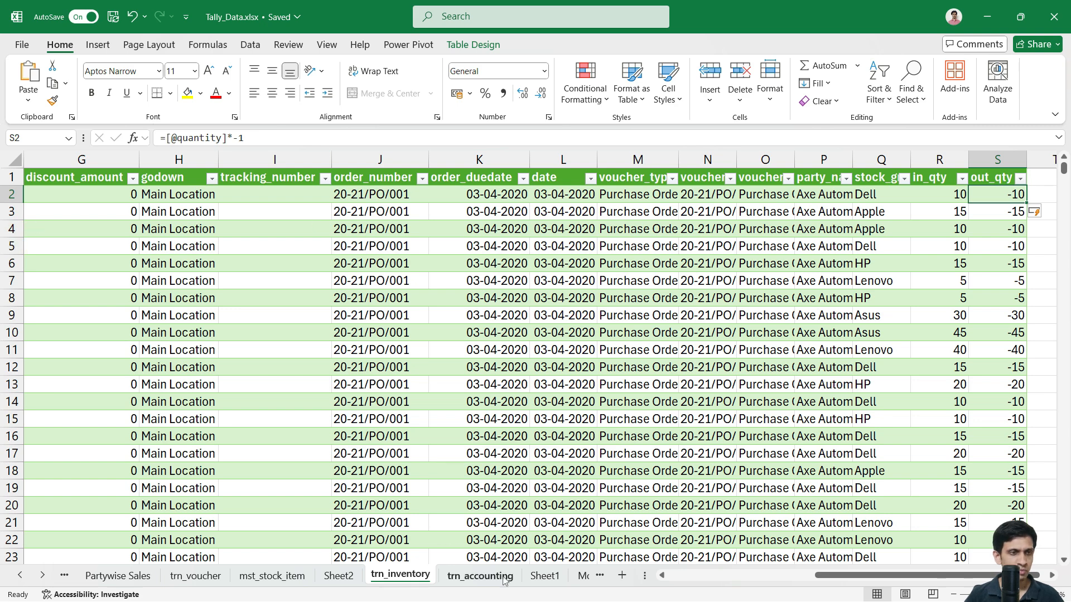
Step: Refresh the pivot on Sheet2 so it picks up the new in_qty and out_qty columns
{"action": "left_click", "coordinate": [342, 577]}
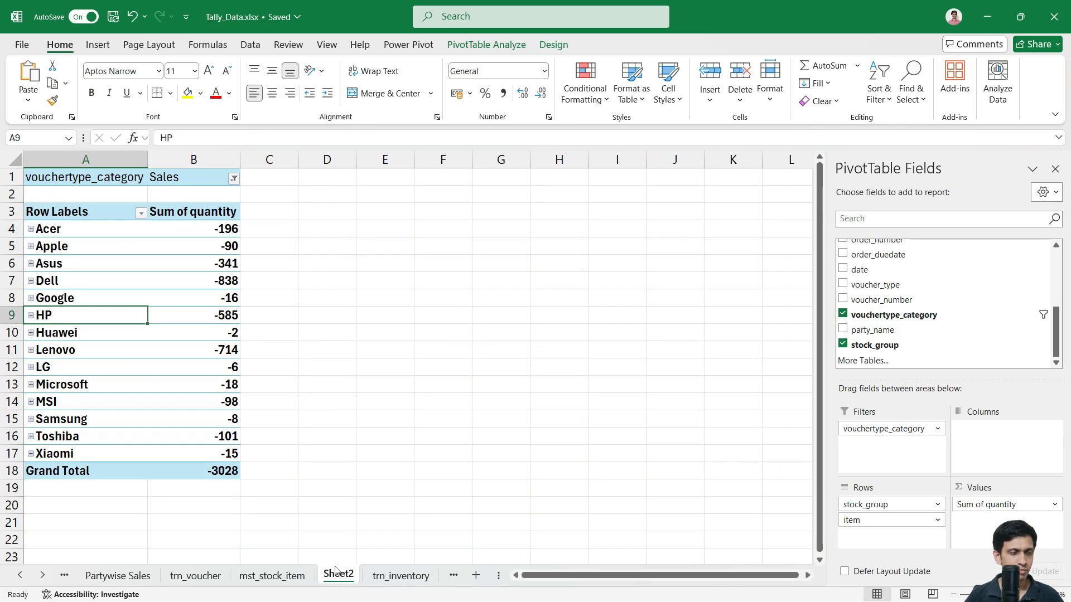
{"action": "left_click", "coordinate": [198, 231]}
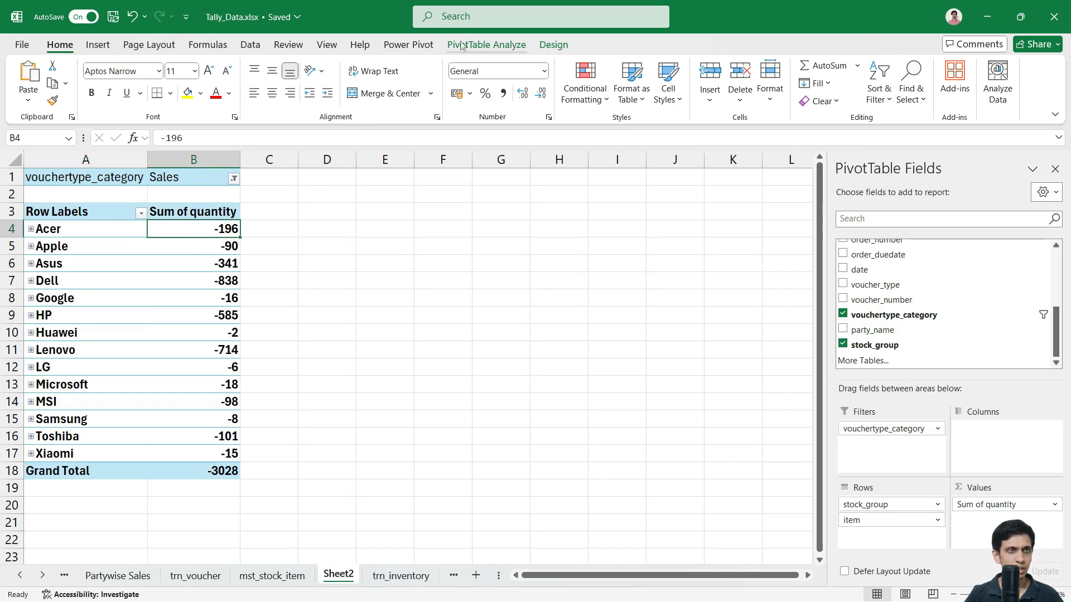
{"action": "left_click", "coordinate": [486, 45]}
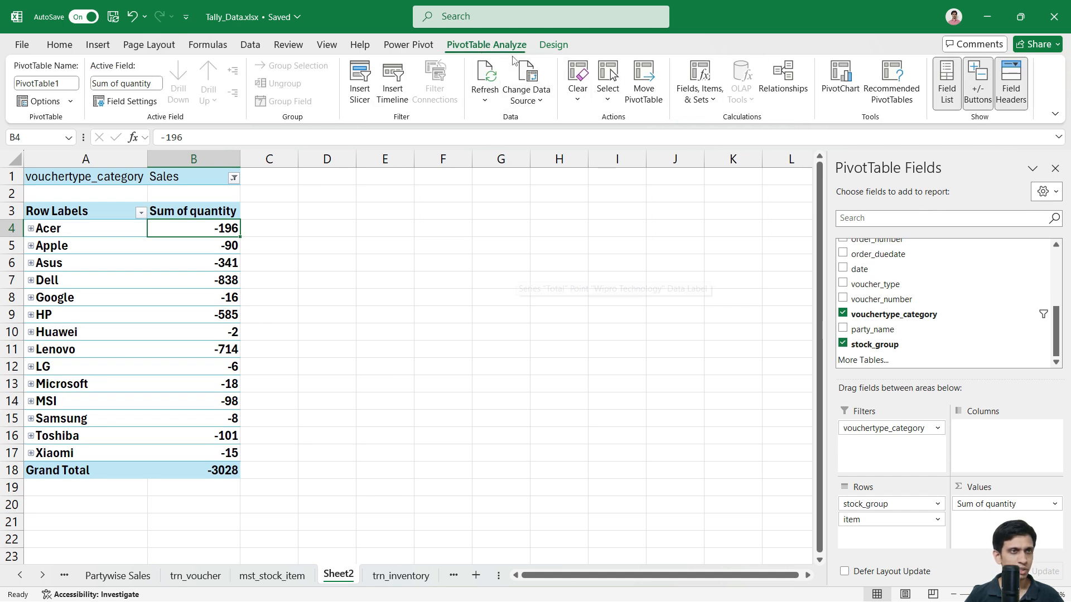
{"action": "right_click", "coordinate": [112, 247]}
{"action": "left_click", "coordinate": [150, 314]}
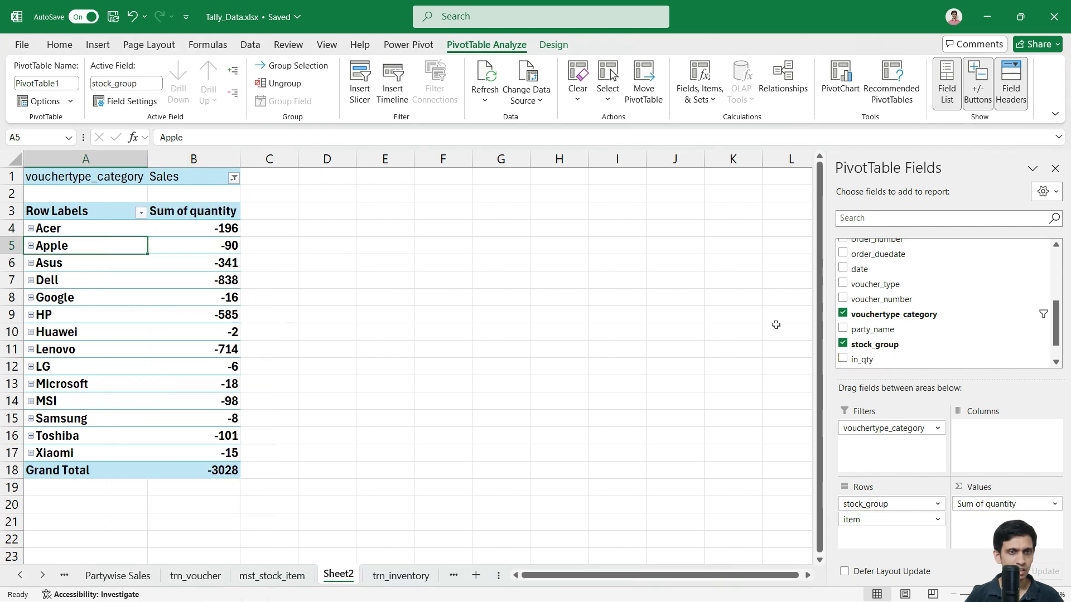
{"action": "scroll", "coordinate": [893, 329], "scroll_direction": "down", "scroll_amount": 2}
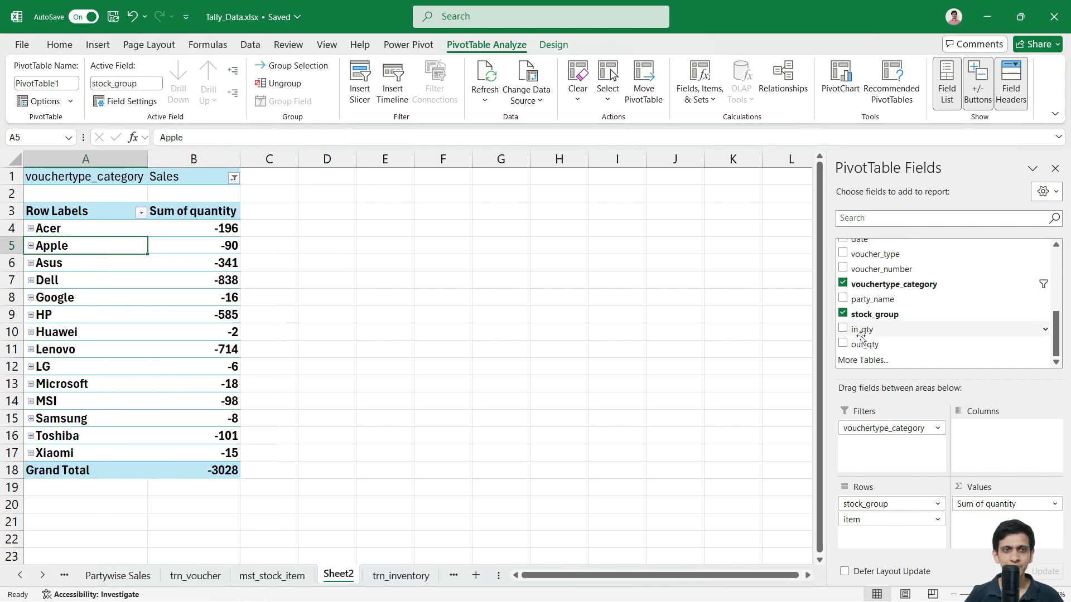
Step: Replace Sum of quantity with Sum of out_qty in the pivot values
{"action": "left_click_drag", "start_coordinate": [996, 512], "coordinate": [898, 314]}
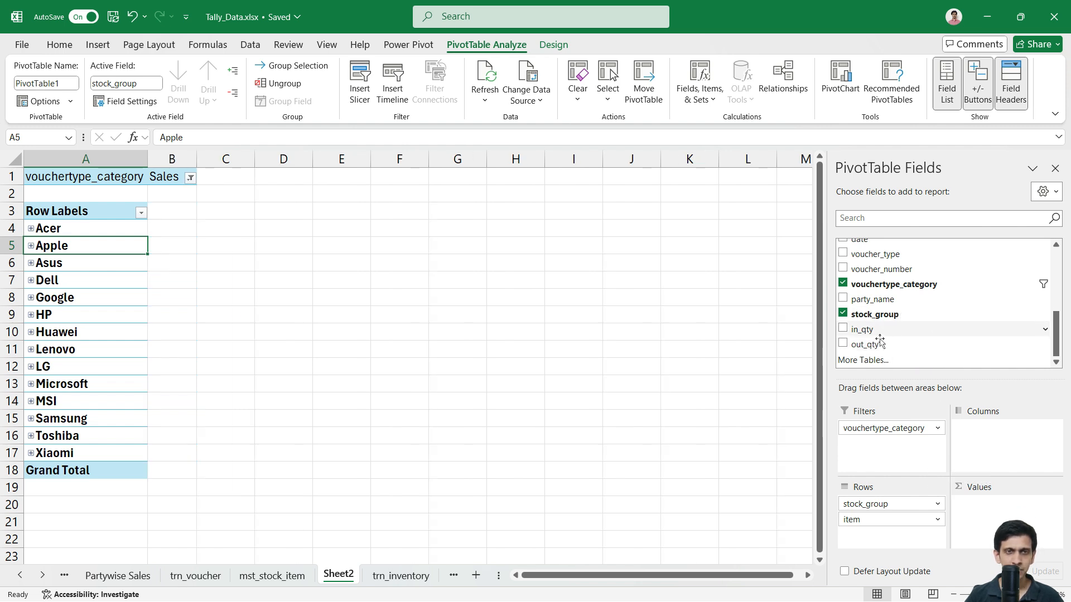
{"action": "left_click_drag", "start_coordinate": [880, 344], "coordinate": [964, 398]}
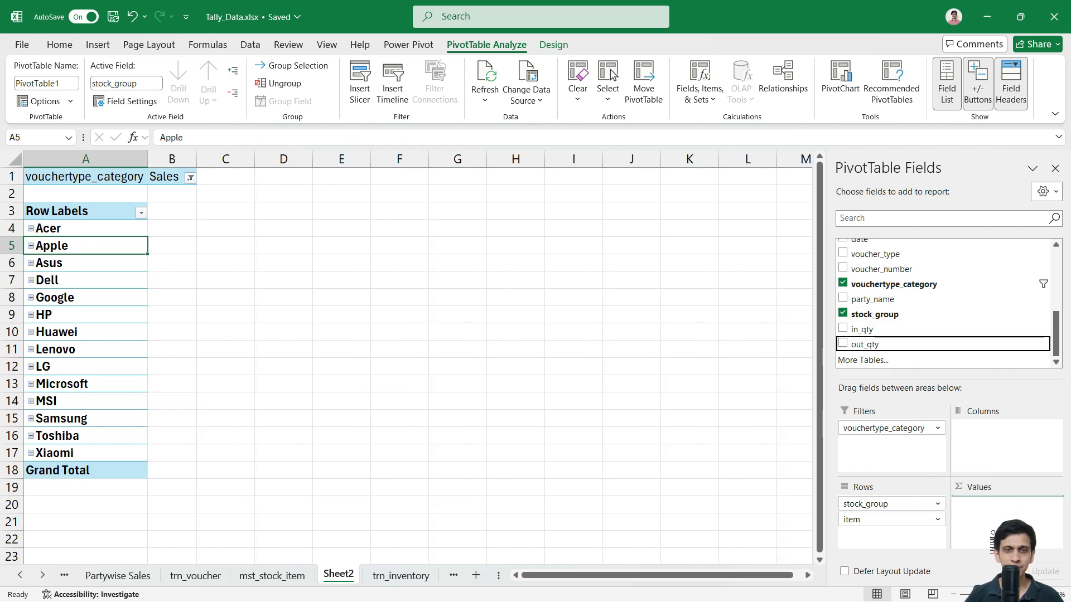
{"action": "left_click_drag", "start_coordinate": [993, 525], "coordinate": [993, 526]}
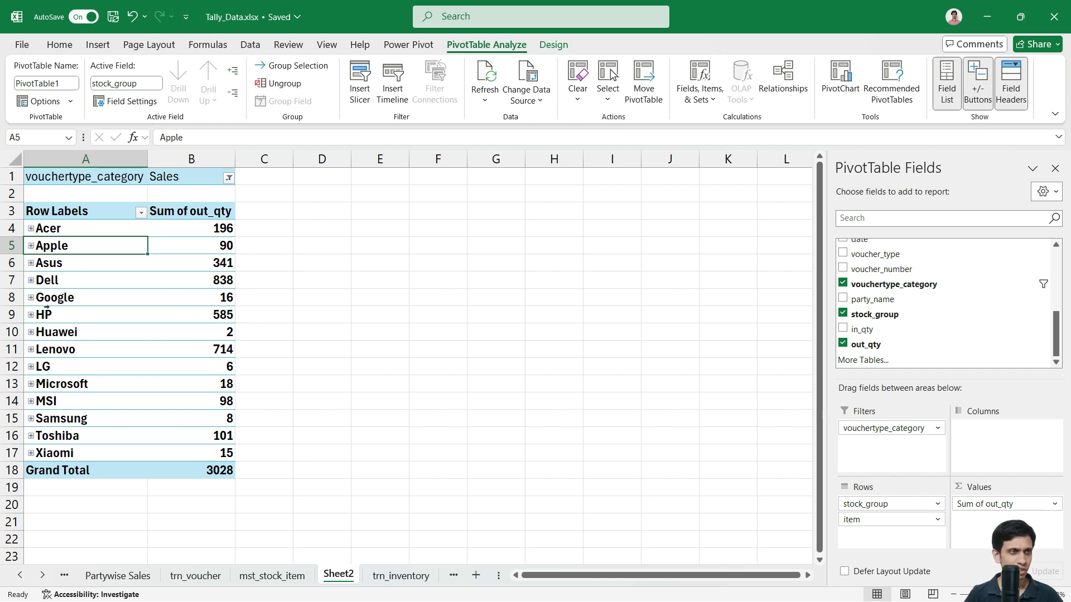
Step: Remove the item field from the pivot rows after checking Asus's items
{"action": "left_click", "coordinate": [31, 264]}
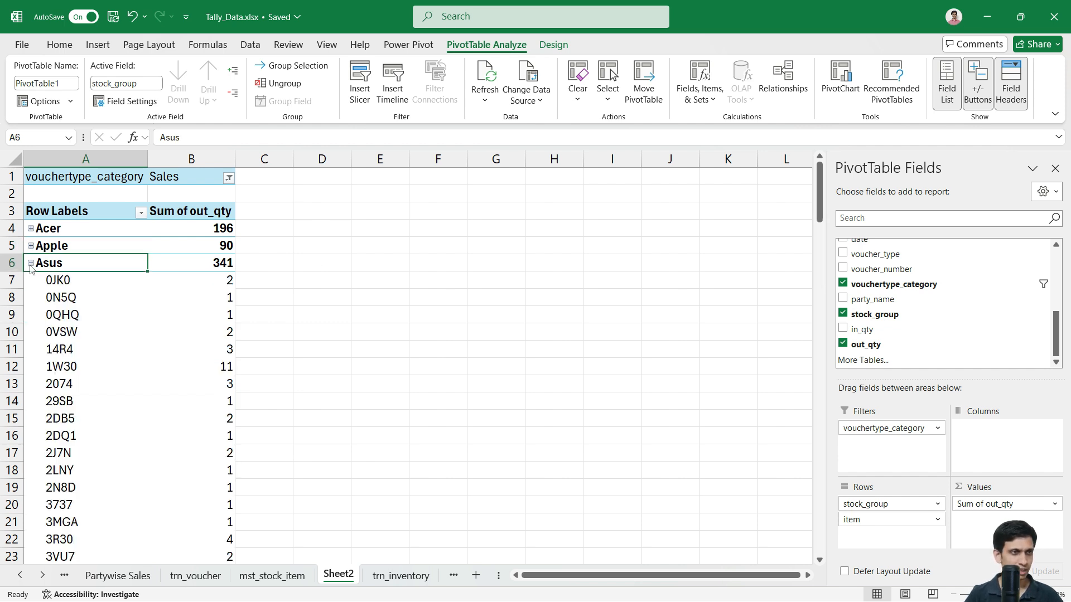
{"action": "left_click", "coordinate": [31, 263]}
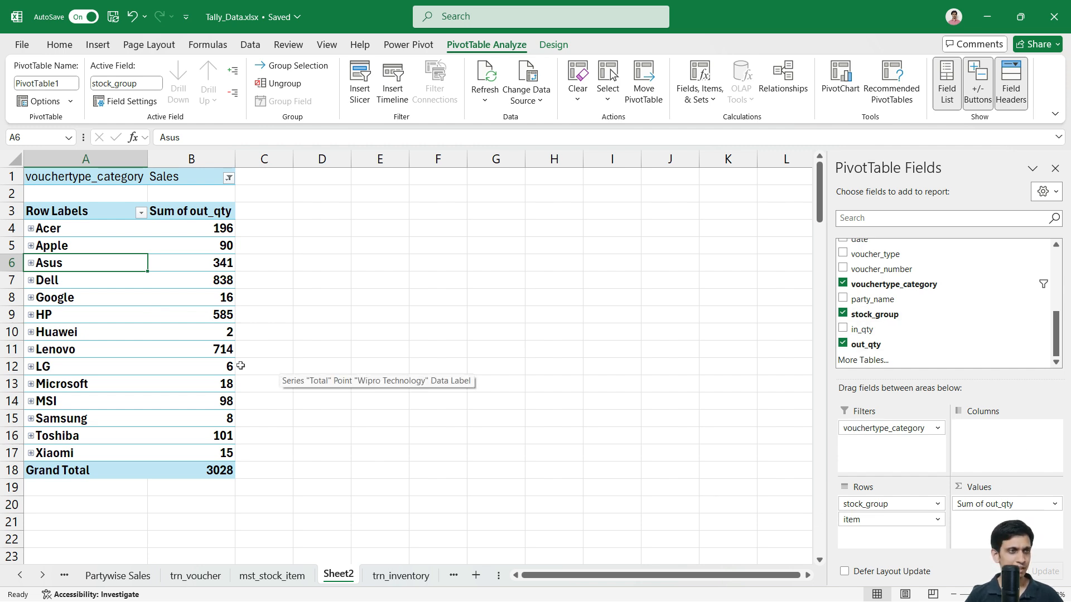
{"action": "mouse_move", "coordinate": [167, 315]}
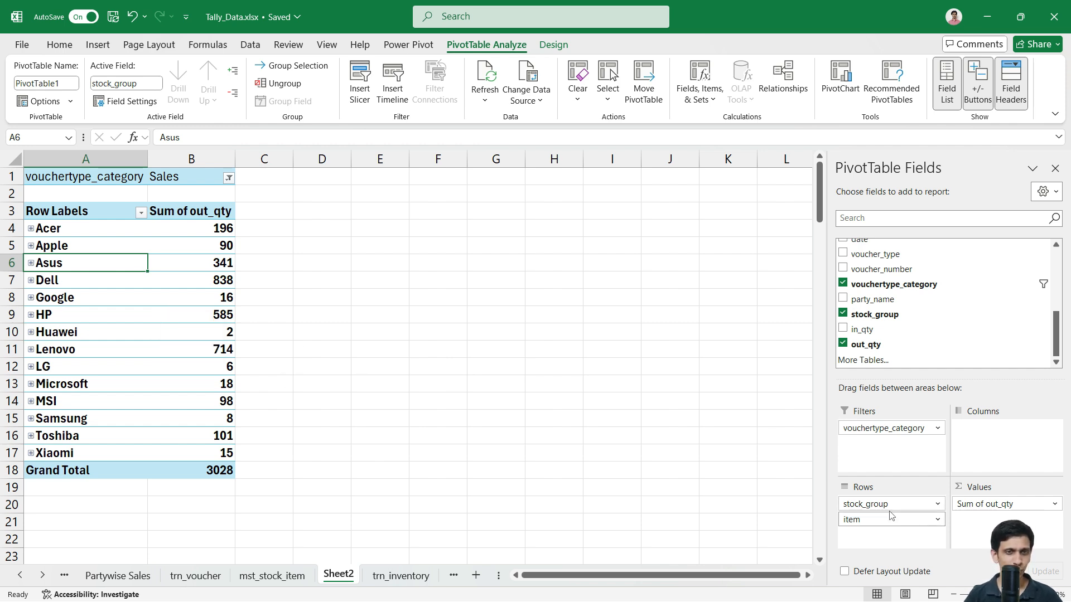
{"action": "left_click_drag", "start_coordinate": [882, 529], "coordinate": [888, 329]}
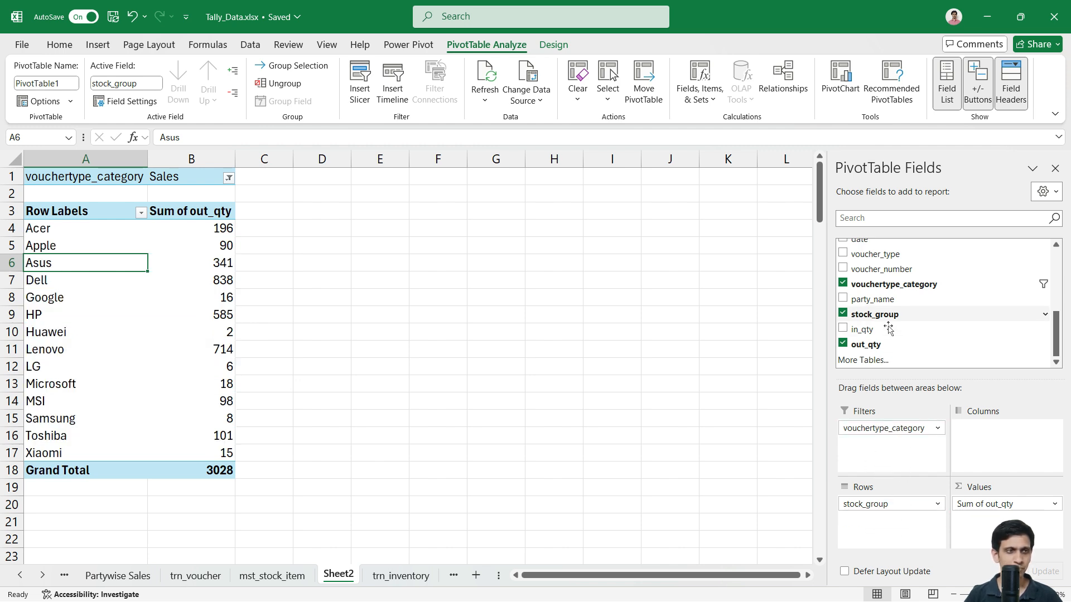
Step: Rename the Sheet2 tab to report_brandwise_qty
{"action": "double_click", "coordinate": [345, 580]}
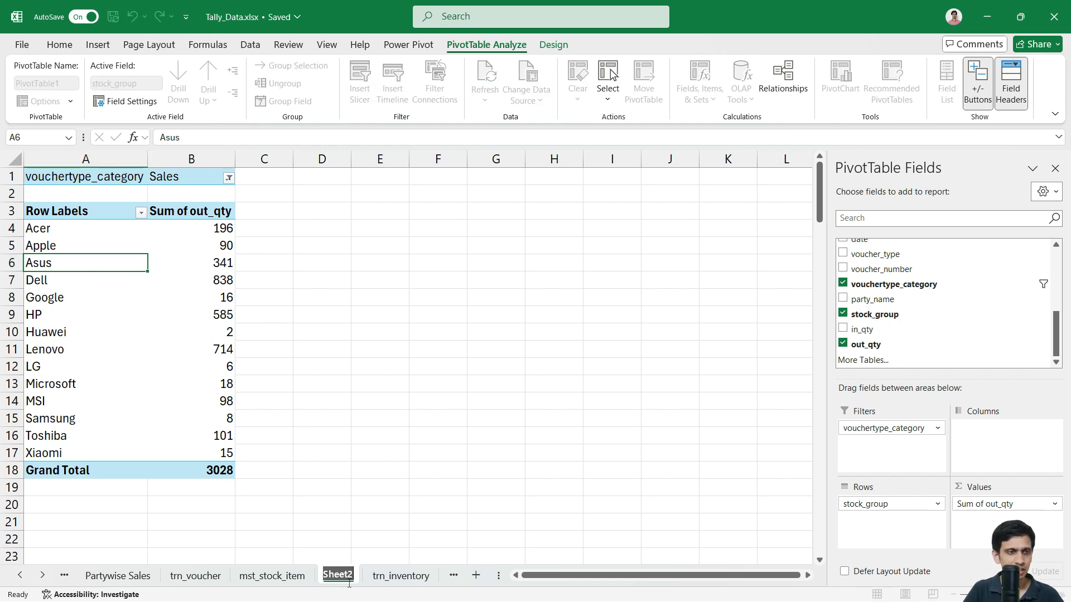
{"action": "type", "text": "report"}
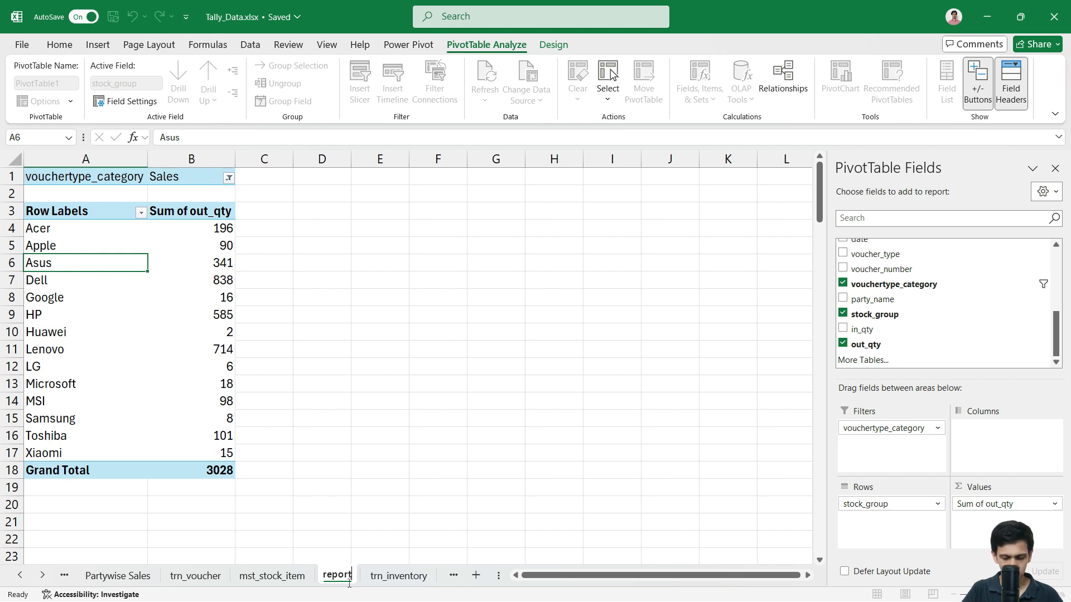
{"action": "key", "text": "Return"}
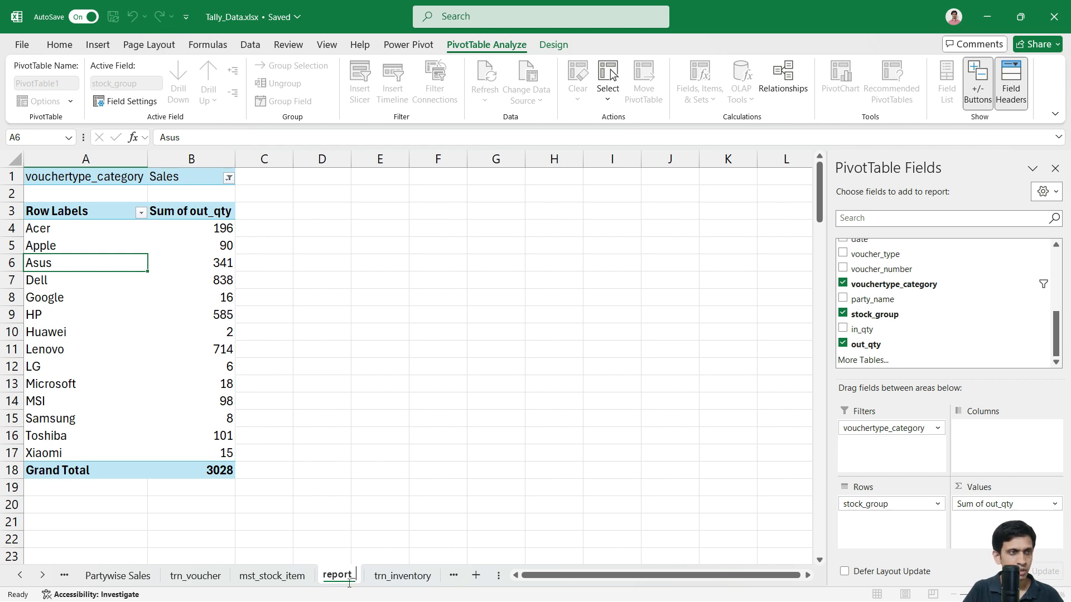
{"action": "type", "text": "_brandwise_"}
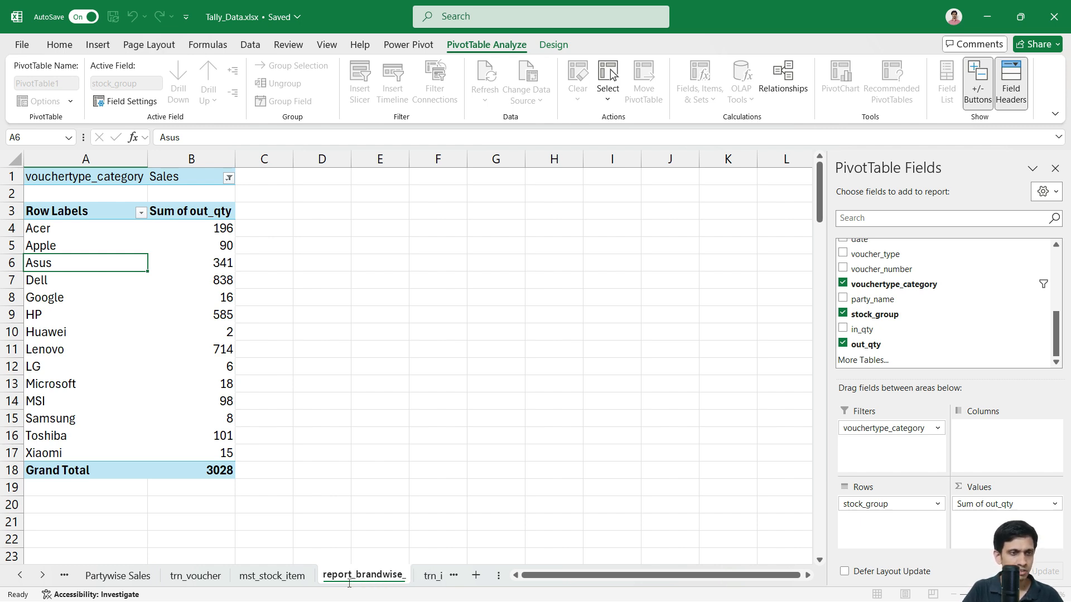
{"action": "type", "text": "qty"}
{"action": "key", "text": "Return"}
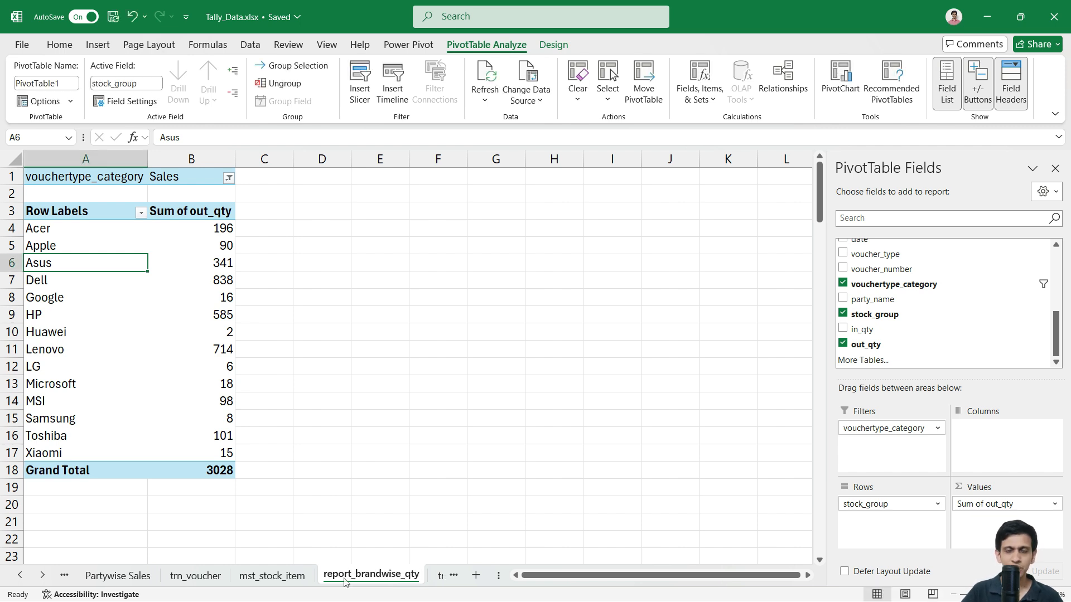
{"action": "left_click", "coordinate": [98, 233]}
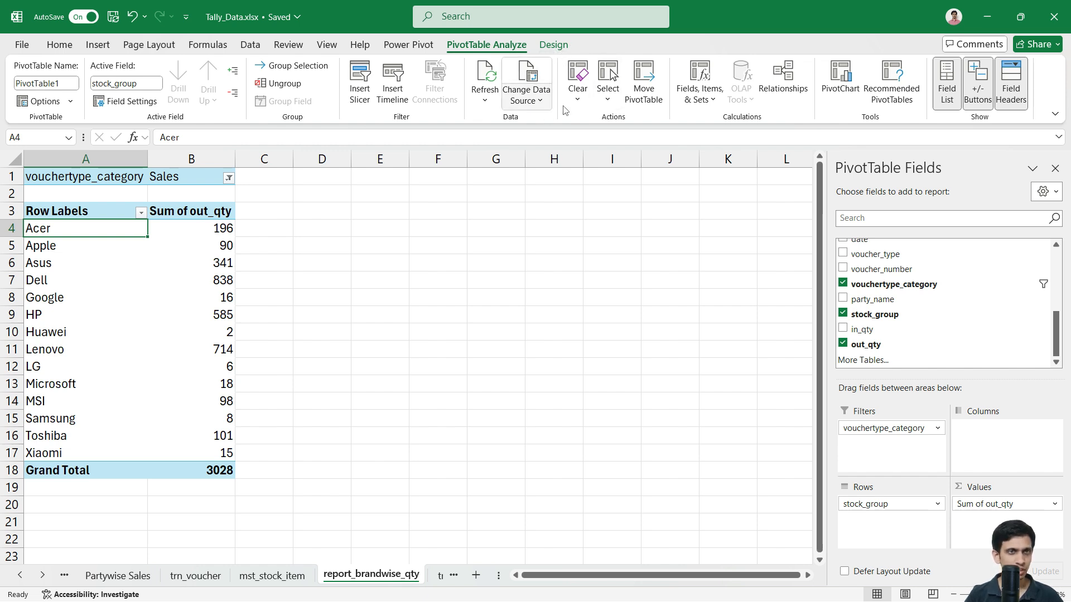
Step: Insert a pie PivotChart, move it beside the pivot, and review its elements and styles
{"action": "left_click", "coordinate": [841, 84]}
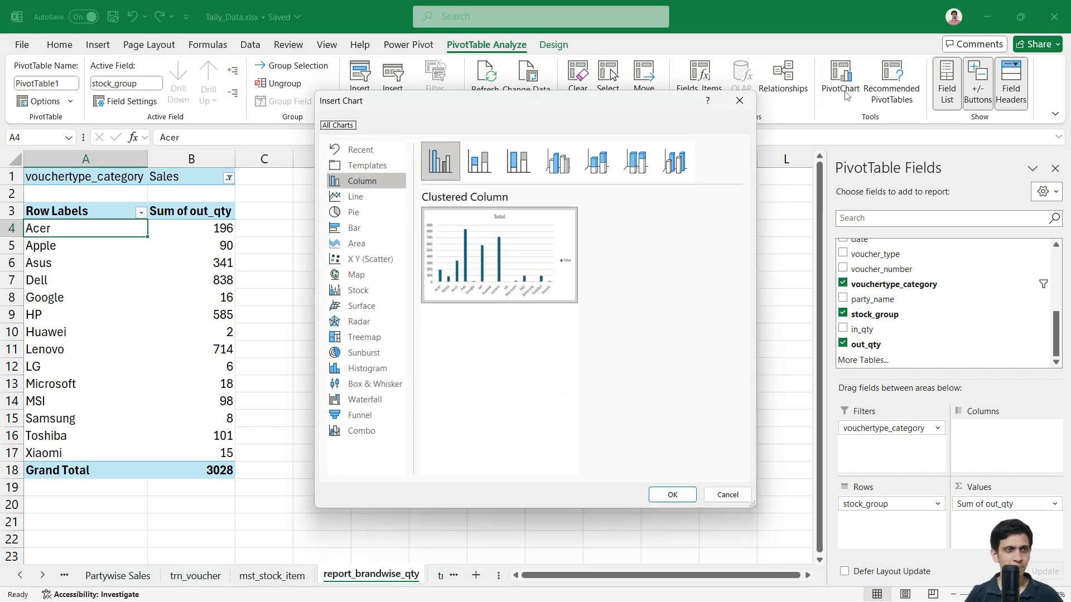
{"action": "mouse_move", "coordinate": [375, 239]}
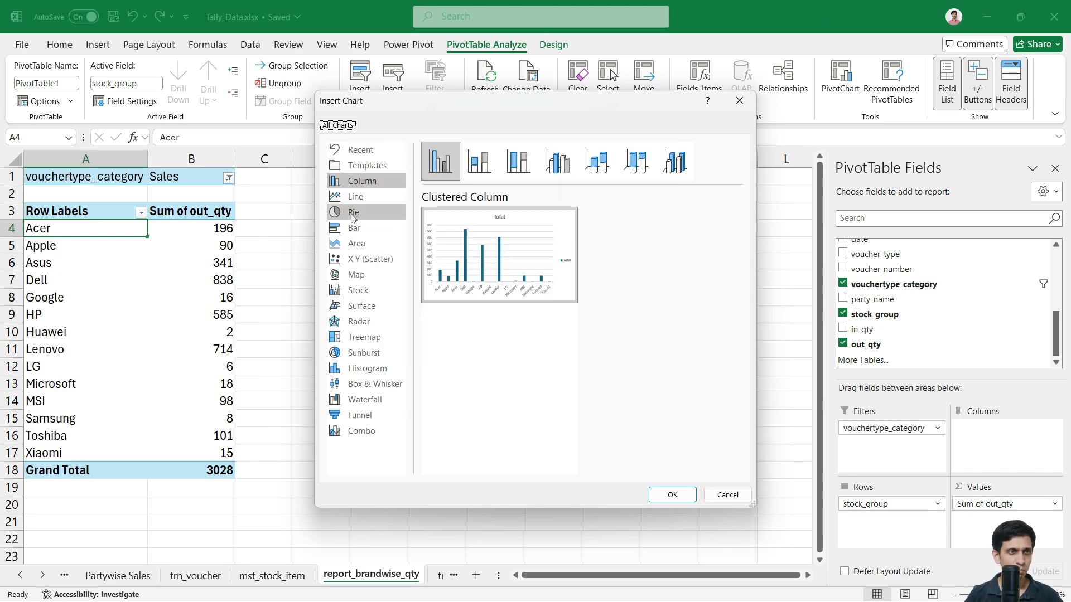
{"action": "left_click", "coordinate": [351, 214]}
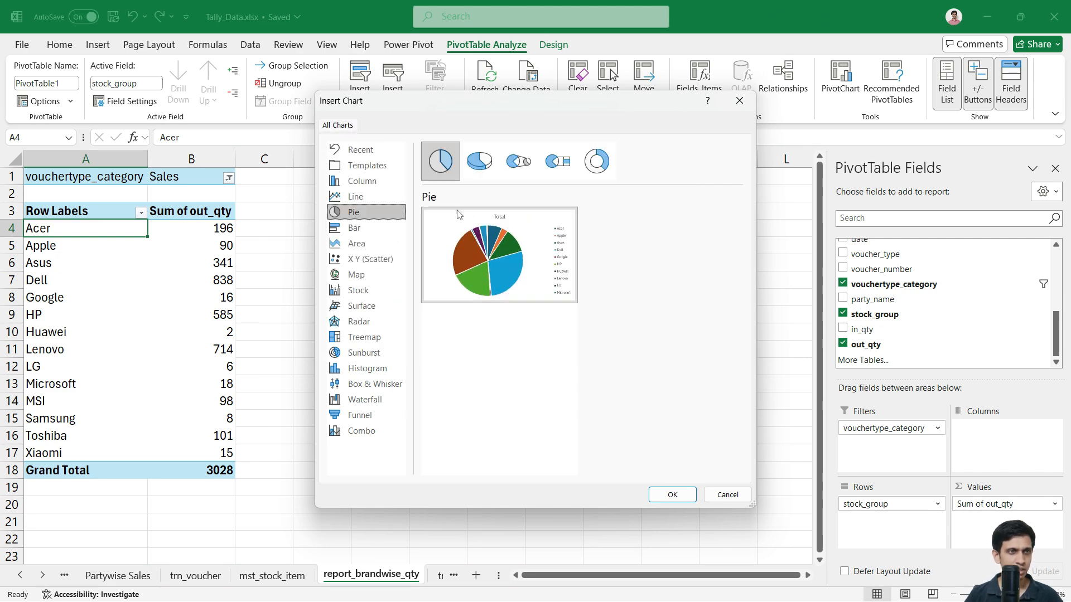
{"action": "left_click", "coordinate": [671, 495]}
{"action": "left_click_drag", "start_coordinate": [484, 291], "coordinate": [600, 268]}
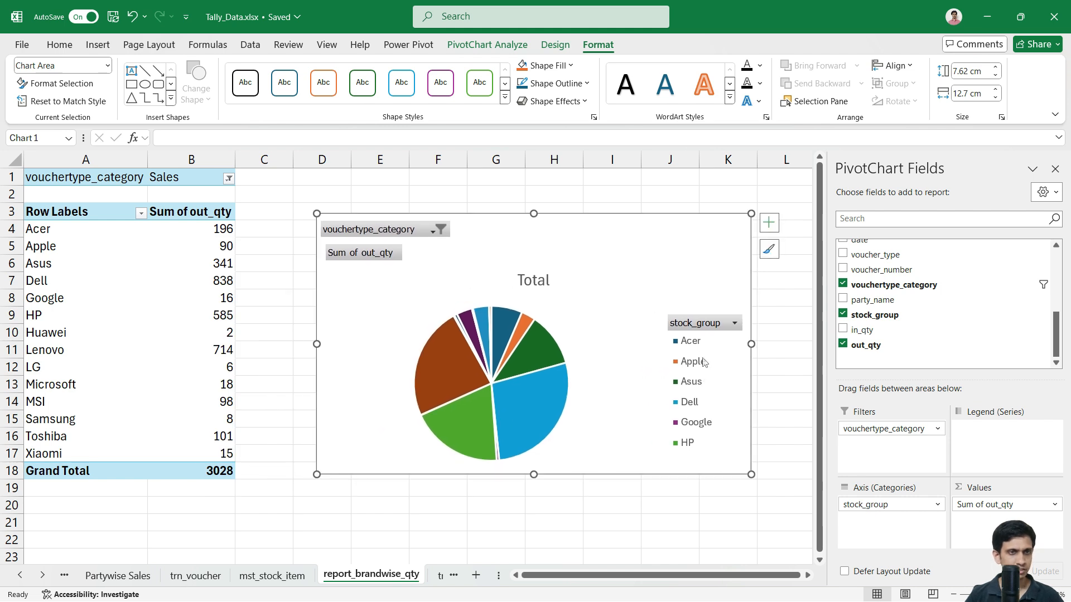
{"action": "scroll", "coordinate": [99, 303], "scroll_direction": "down", "scroll_amount": 1}
{"action": "scroll", "coordinate": [98, 303], "scroll_direction": "up", "scroll_amount": 1}
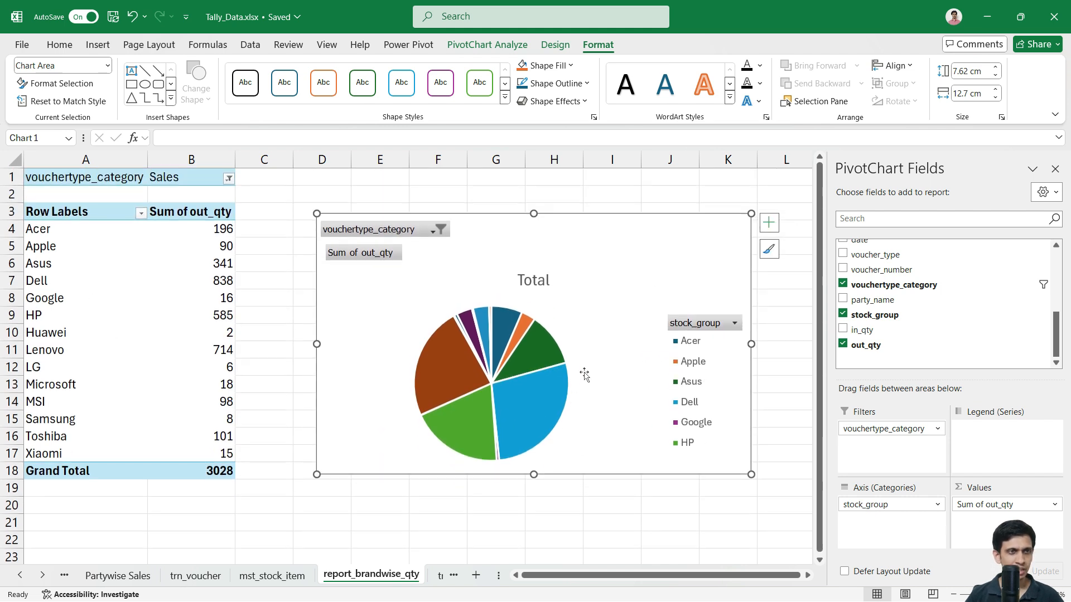
{"action": "left_click", "coordinate": [772, 233]}
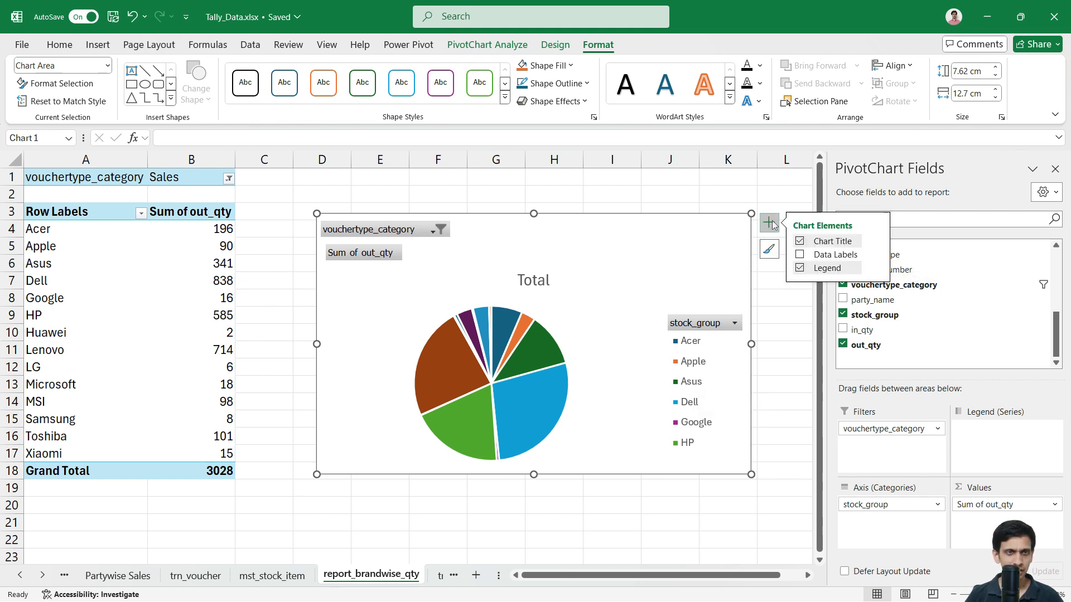
{"action": "left_click", "coordinate": [769, 251]}
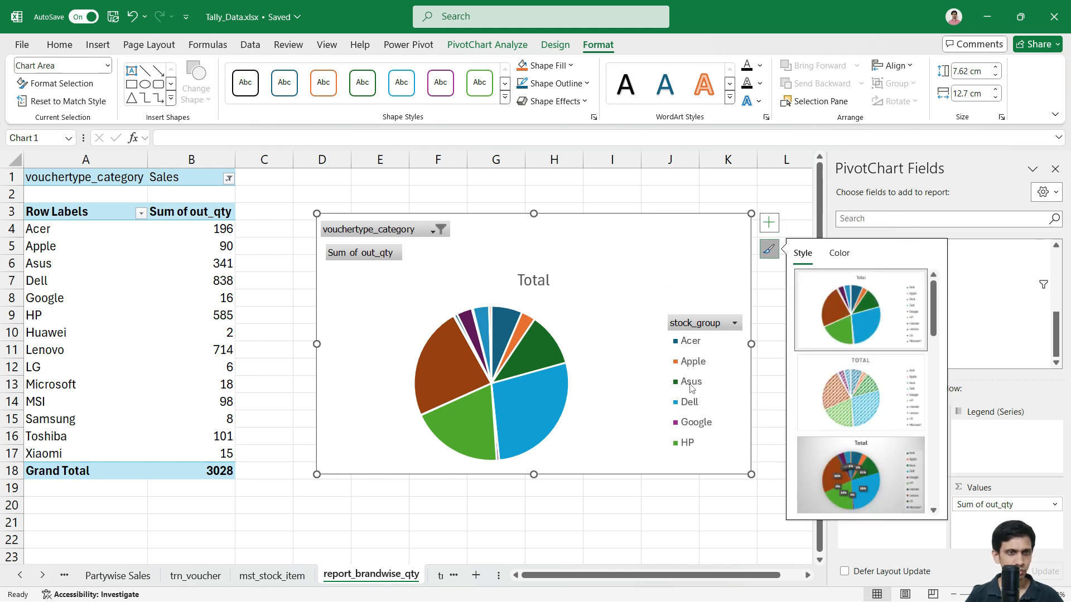
Step: Select the Sum of out_qty header and look through its value options
{"action": "left_click", "coordinate": [218, 230]}
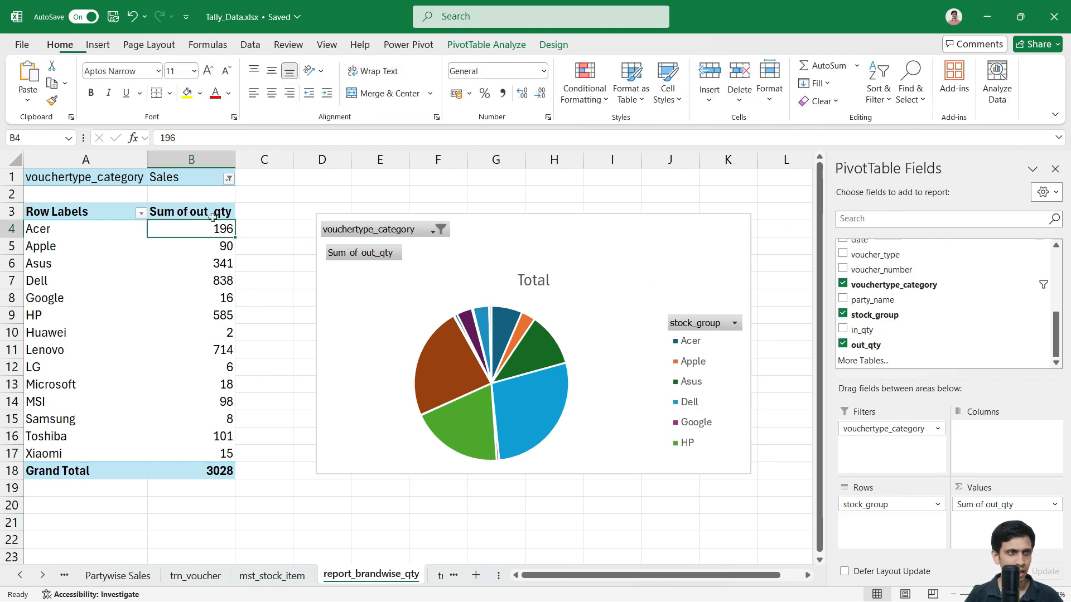
{"action": "left_click", "coordinate": [219, 213]}
{"action": "right_click", "coordinate": [216, 222]}
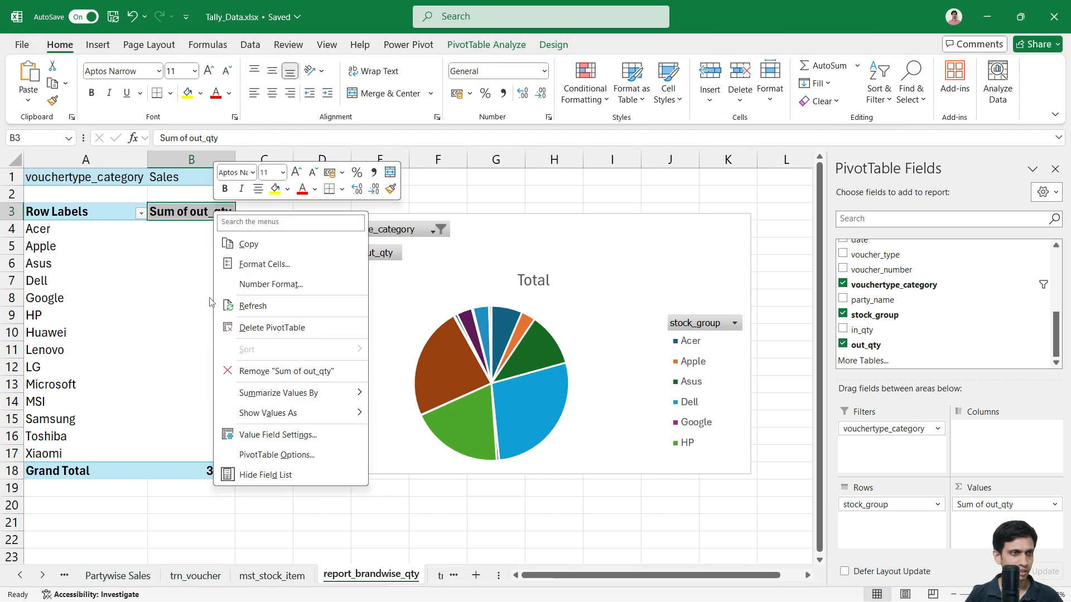
{"action": "mouse_move", "coordinate": [297, 401]}
{"action": "mouse_move", "coordinate": [289, 422]}
{"action": "key", "text": "Escape"}
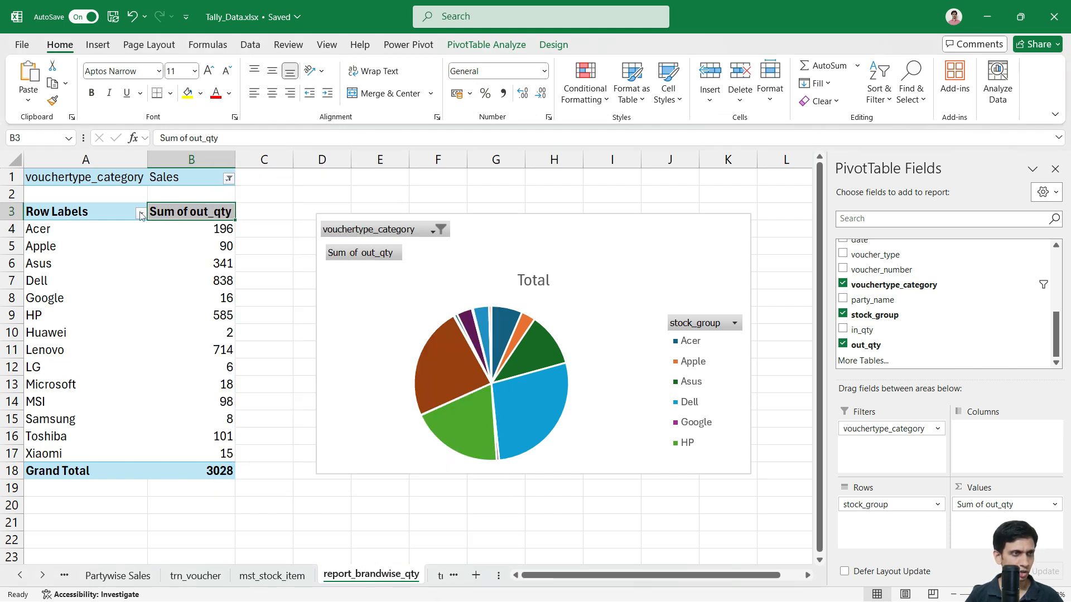
Step: Apply a Top 5 brands value filter by Sum of out_qty
{"action": "left_click", "coordinate": [141, 214]}
{"action": "mouse_move", "coordinate": [137, 340]}
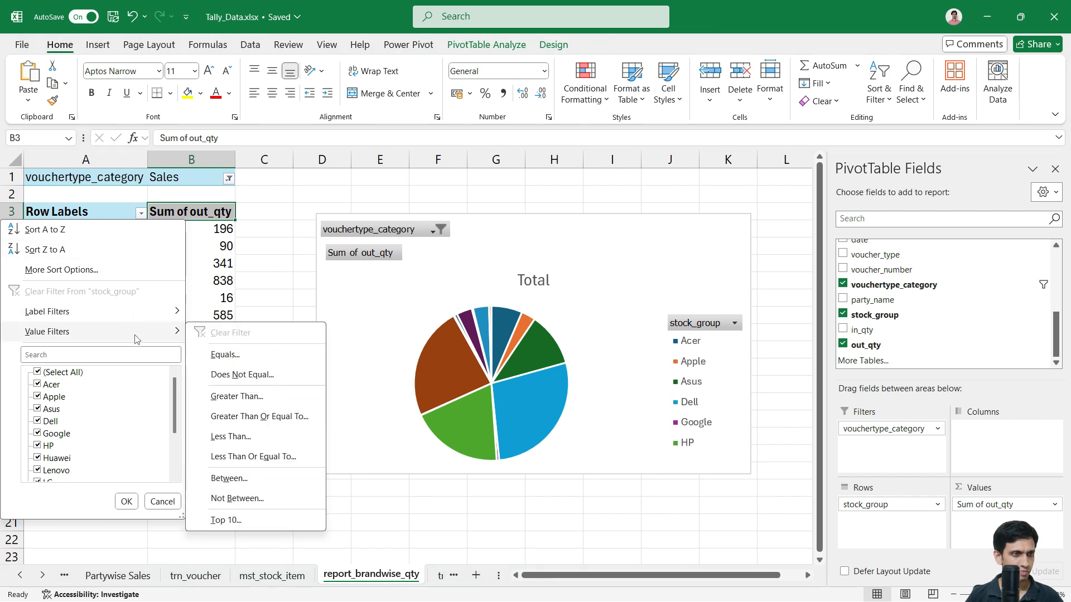
{"action": "left_click", "coordinate": [226, 519]}
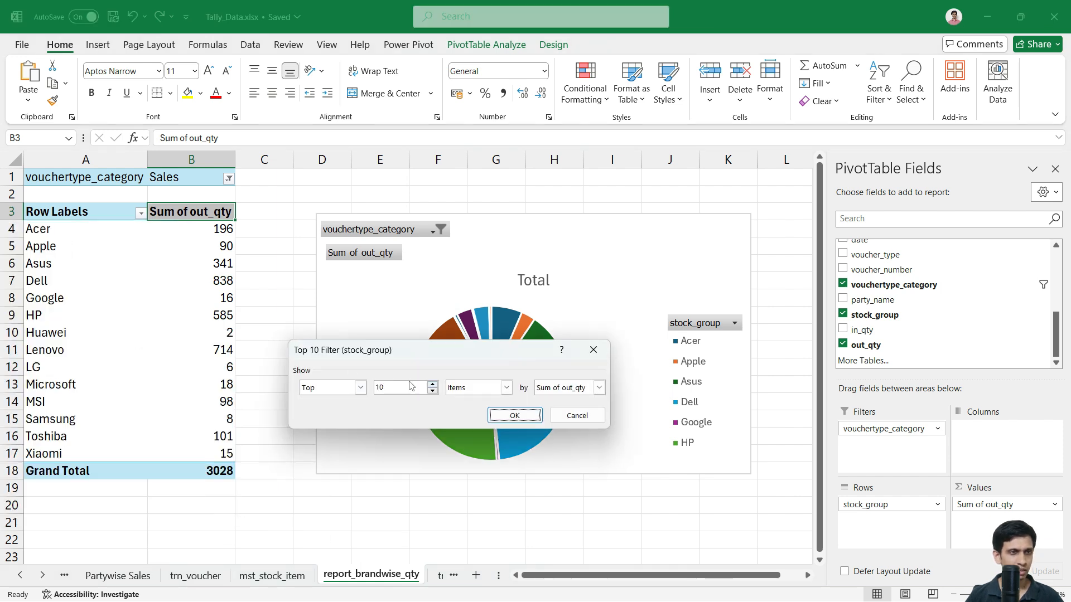
{"action": "left_click_drag", "start_coordinate": [413, 350], "coordinate": [480, 333]}
{"action": "left_click", "coordinate": [473, 377]}
{"action": "type", "text": "5"}
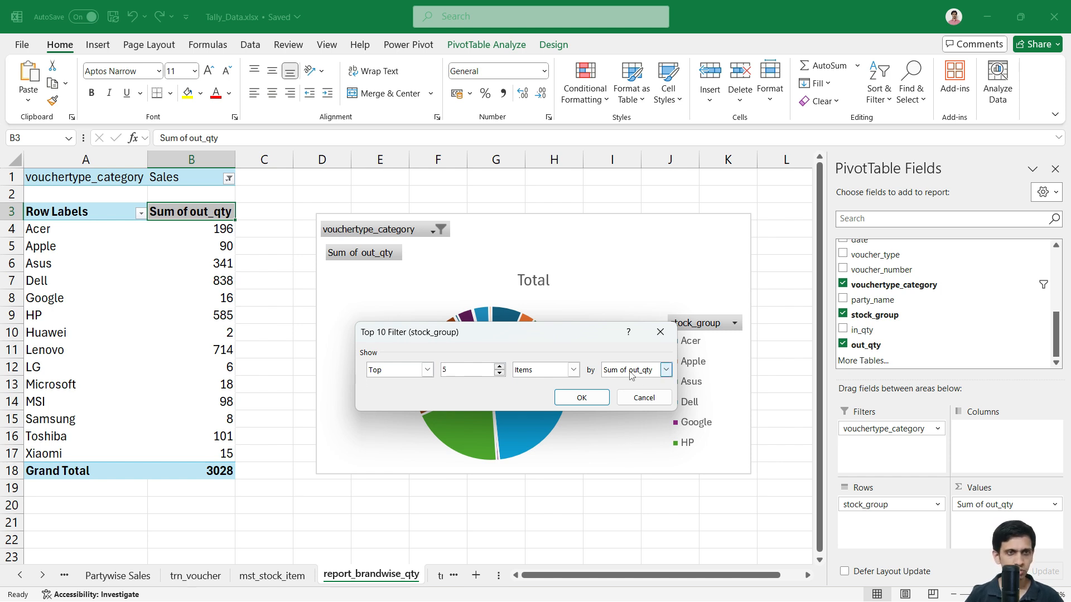
{"action": "left_click", "coordinate": [582, 398]}
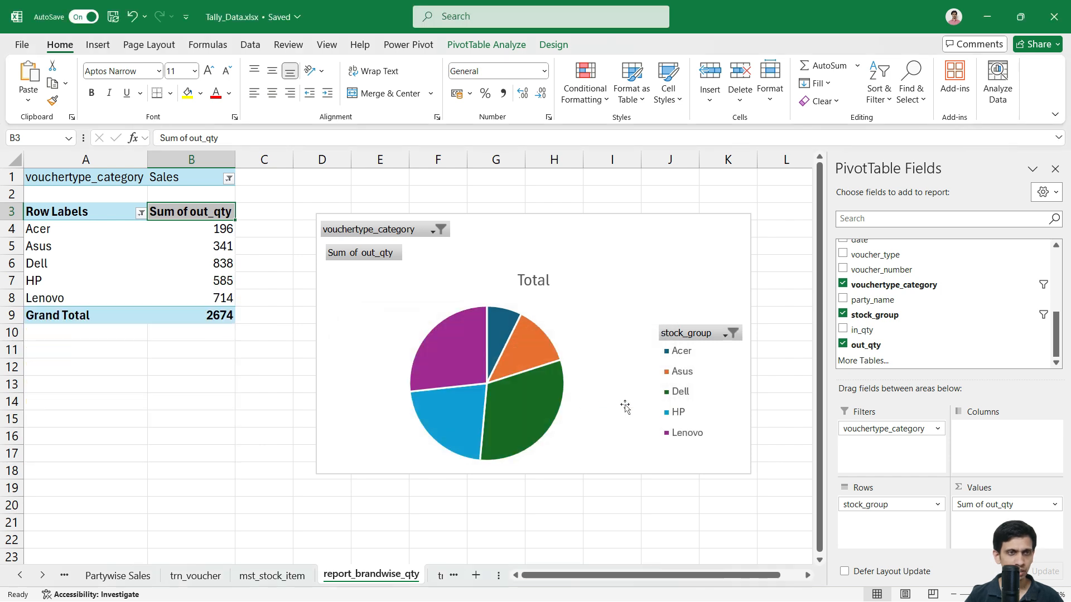
{"action": "key", "text": "Down"}
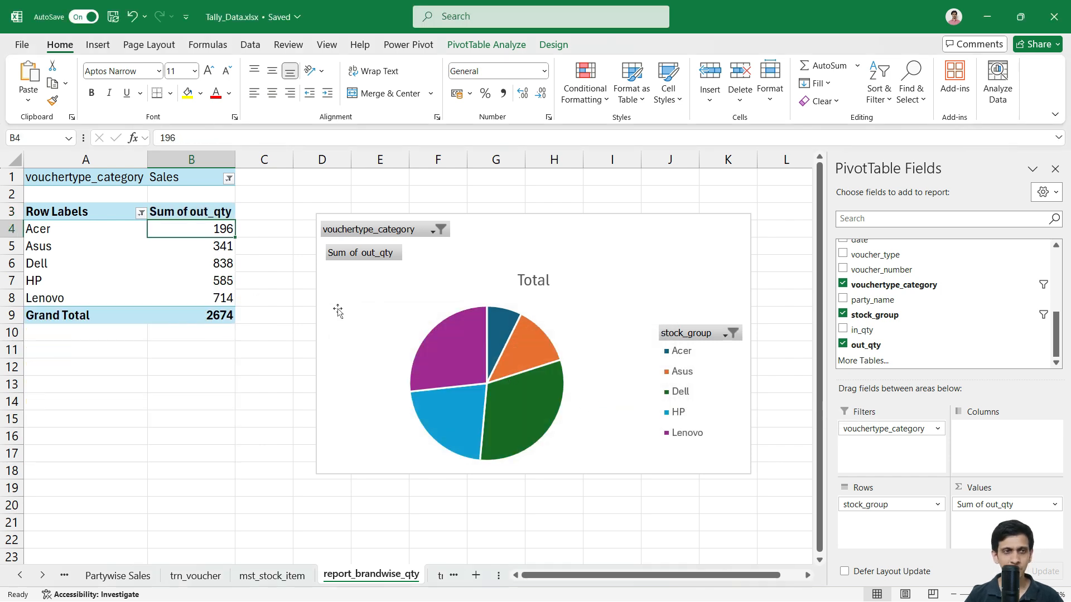
Step: Apply Chart Style 3 to the pie for a shaded background and percentage slice labels
{"action": "left_click", "coordinate": [631, 281]}
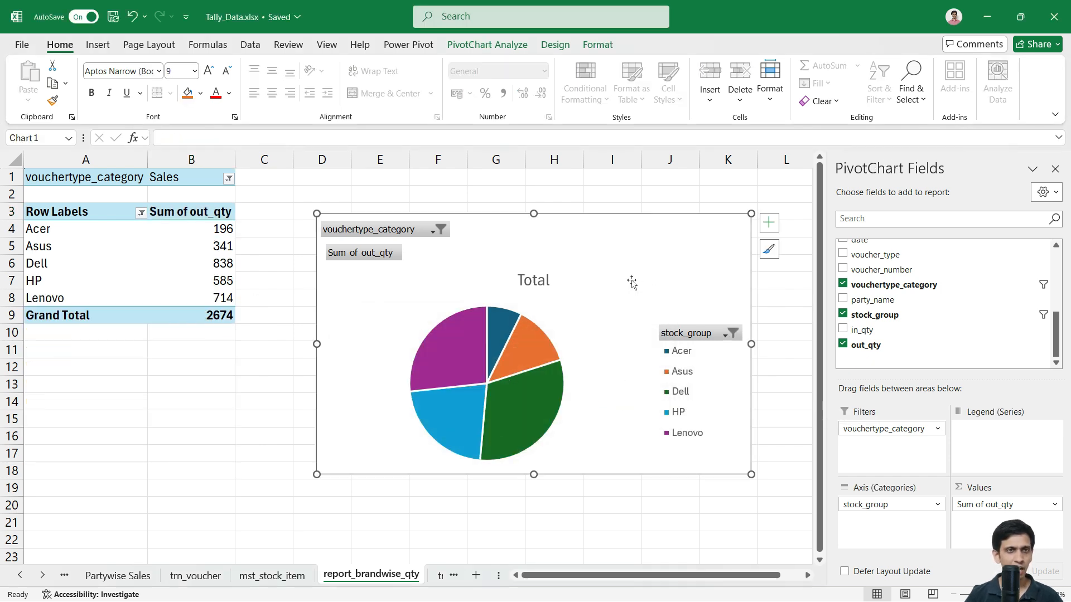
{"action": "left_click", "coordinate": [592, 48]}
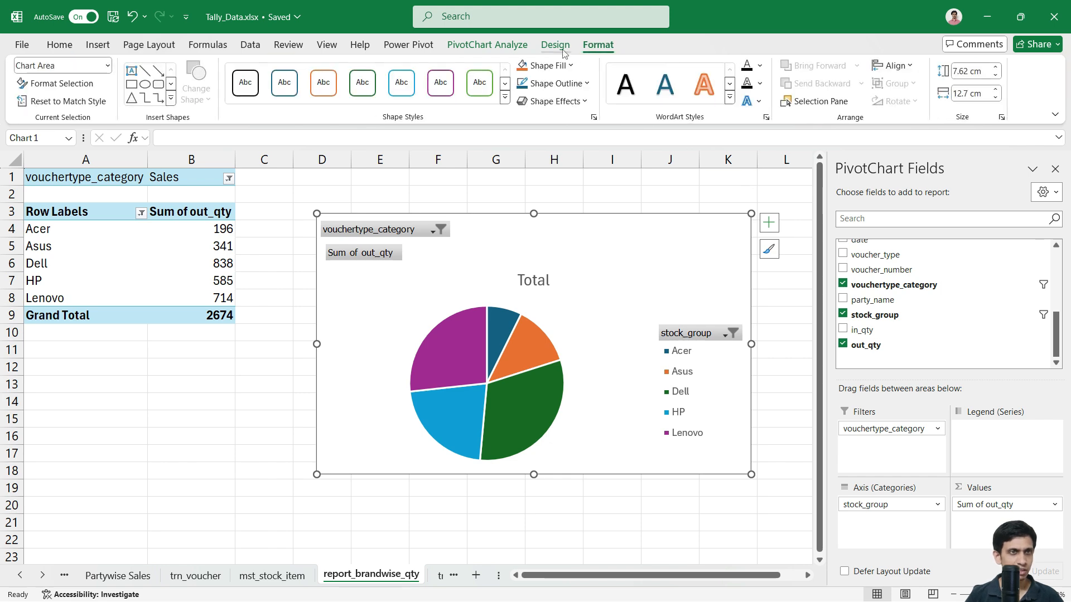
{"action": "left_click", "coordinate": [545, 52]}
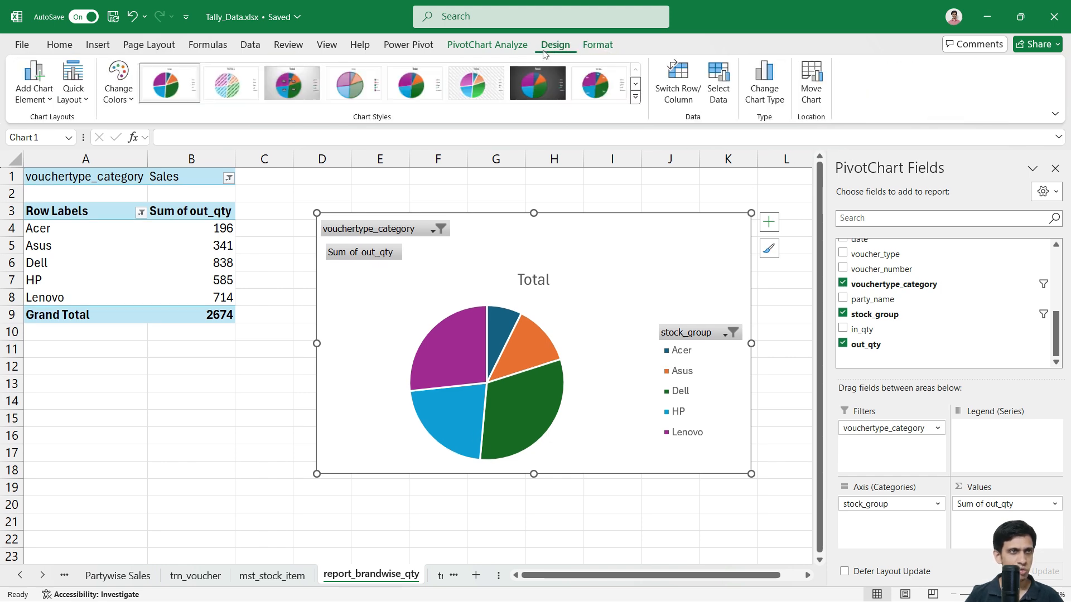
{"action": "left_click", "coordinate": [304, 91]}
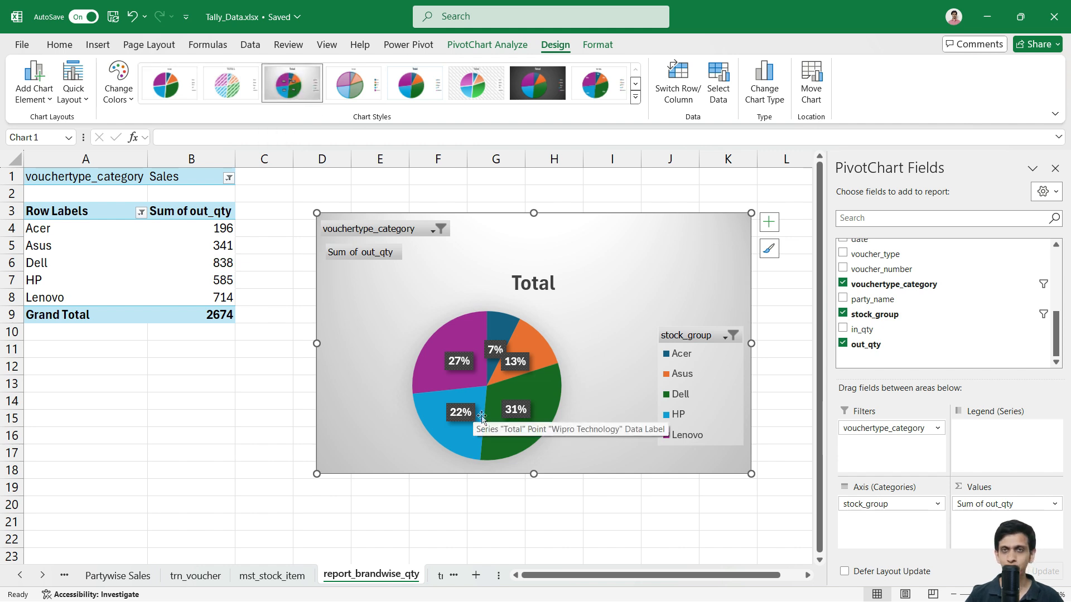
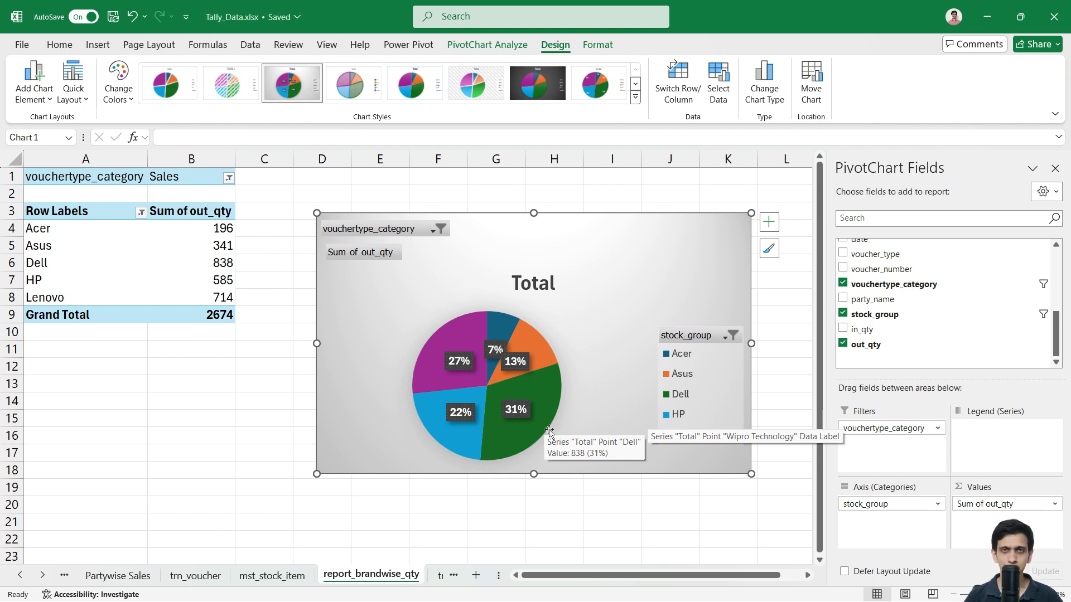
Step: Select the brand quantity pie chart on report_brandwise_qty, then go to the Sales Dashboard sheet
{"action": "right_click", "coordinate": [377, 579]}
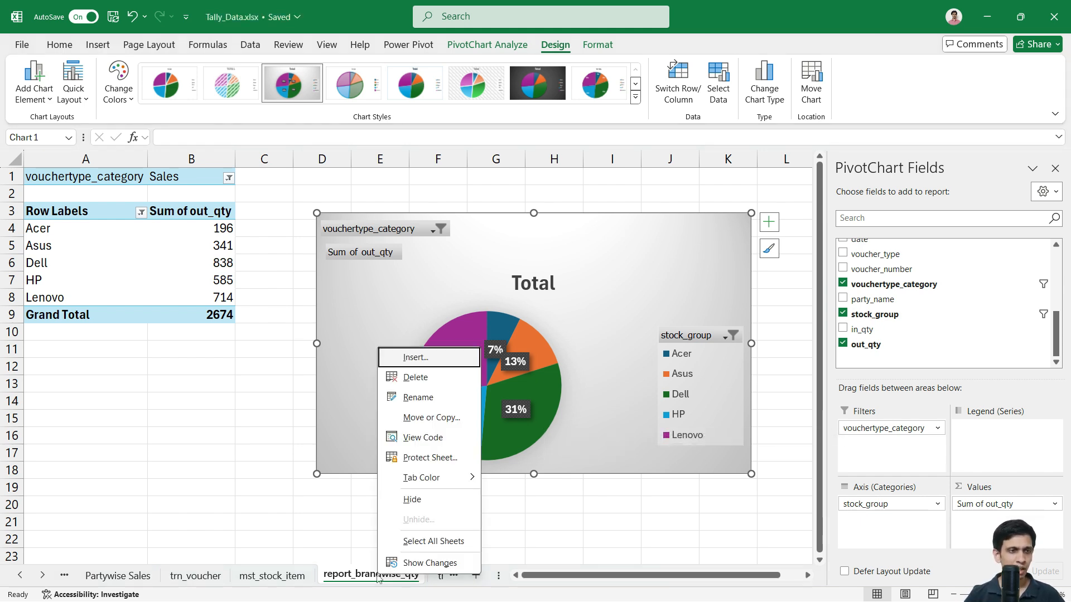
{"action": "key", "text": "Escape"}
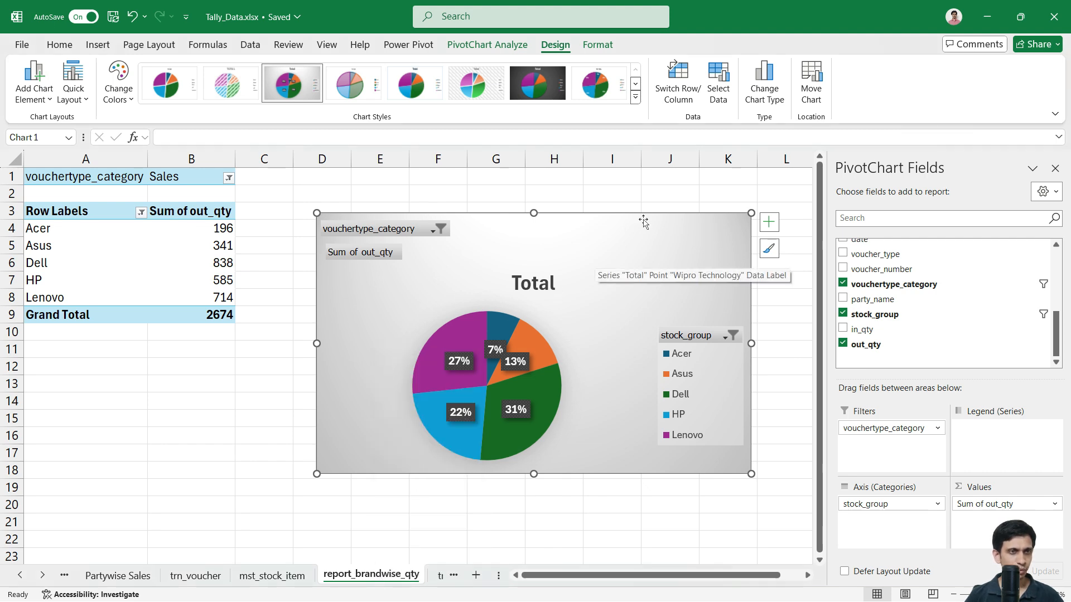
{"action": "left_click", "coordinate": [641, 196]}
{"action": "left_click", "coordinate": [613, 252]}
{"action": "left_click", "coordinate": [21, 575]}
{"action": "left_click", "coordinate": [21, 576]}
{"action": "left_click", "coordinate": [22, 576]}
{"action": "left_click", "coordinate": [21, 576]}
{"action": "left_click", "coordinate": [21, 576]}
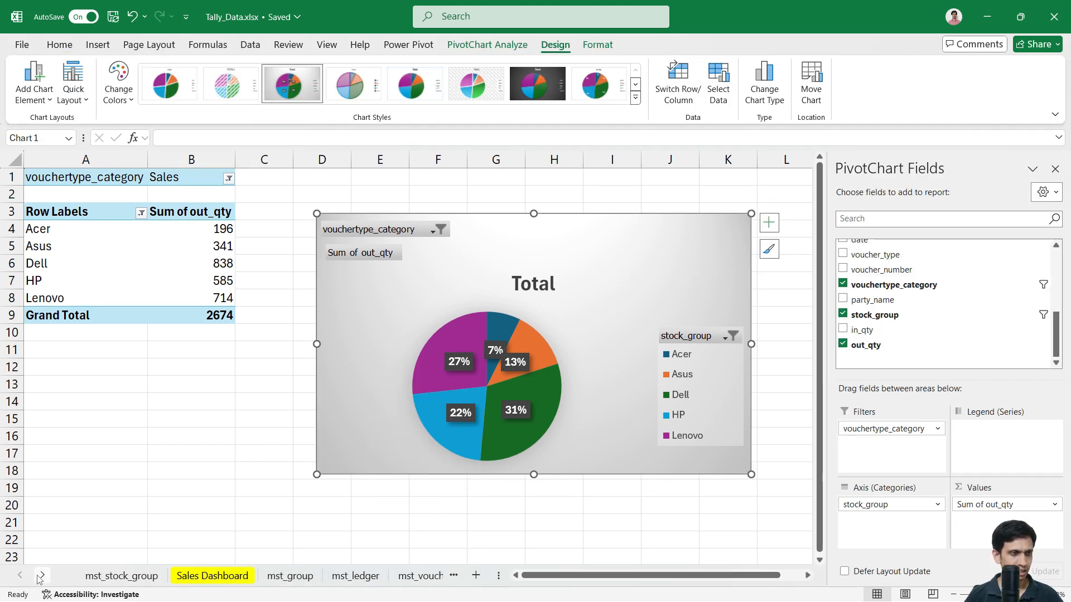
{"action": "left_click", "coordinate": [42, 577]}
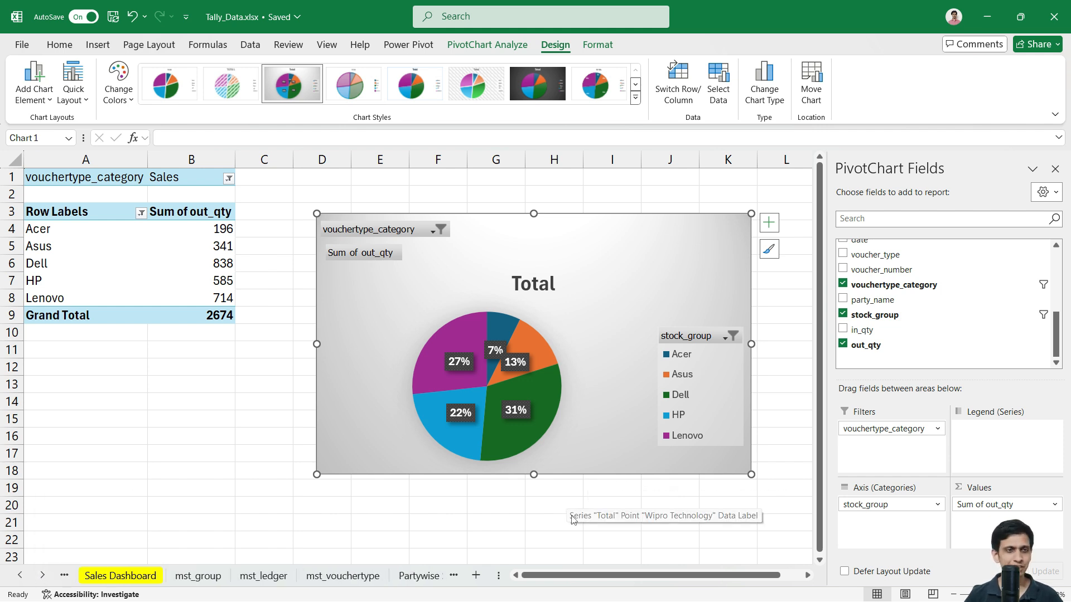
{"action": "key", "text": "Escape"}
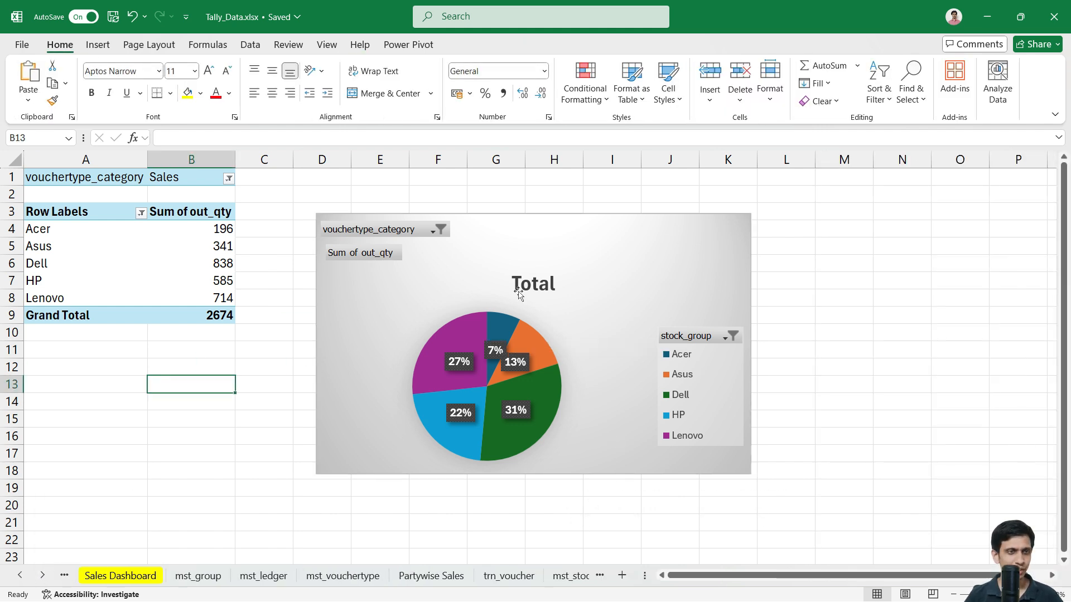
{"action": "left_click", "coordinate": [663, 242]}
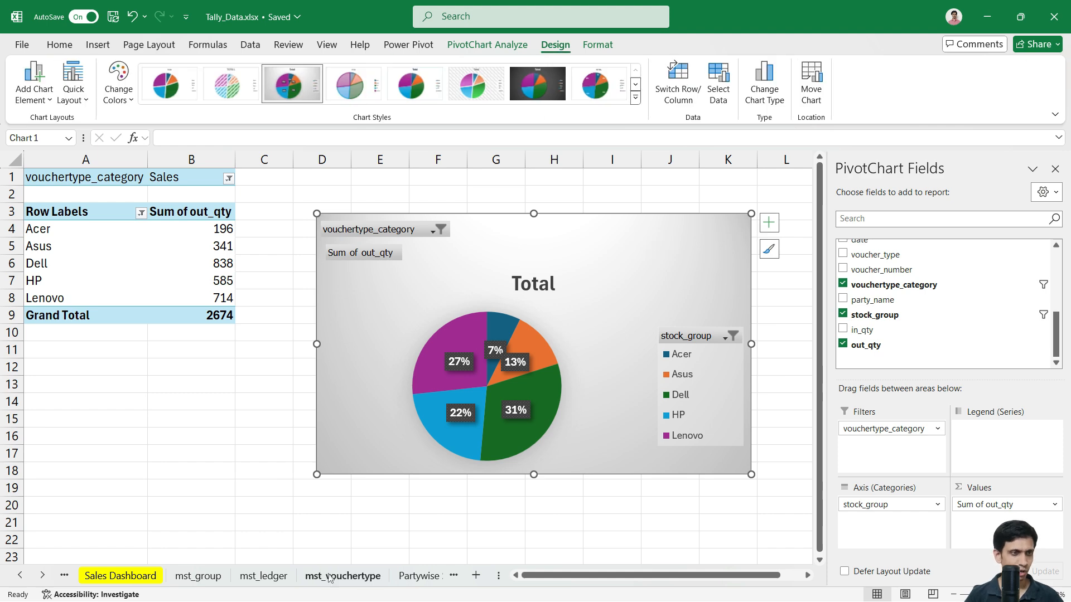
{"action": "left_click", "coordinate": [133, 577]}
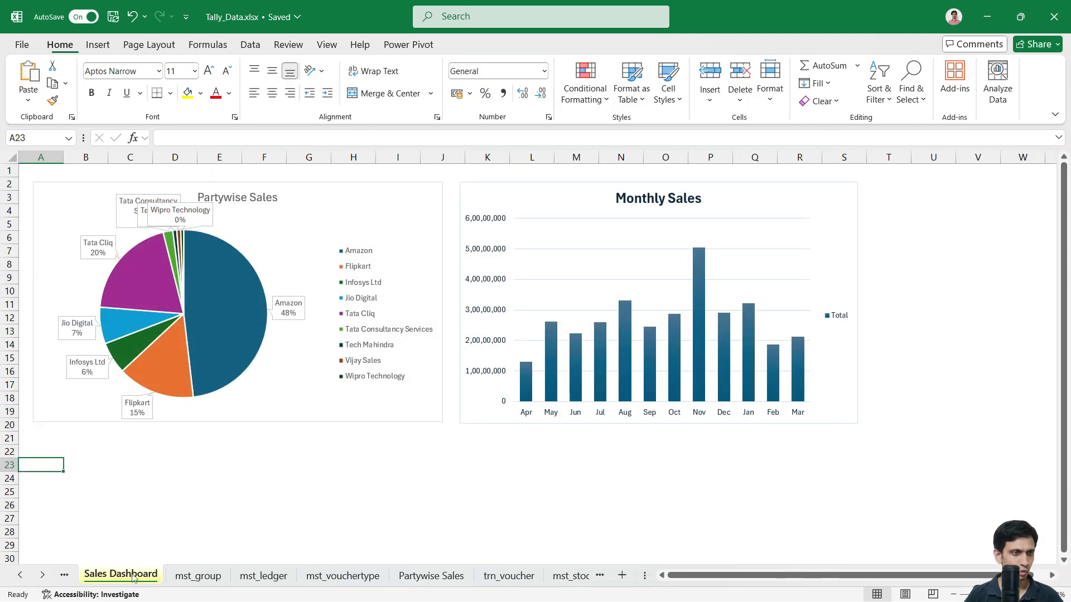
Step: Paste the brand quantity pie under Partywise Sales near A21 and widen it
{"action": "left_click", "coordinate": [207, 508]}
{"action": "key", "text": "ctrl+v"}
{"action": "scroll", "coordinate": [290, 484], "scroll_direction": "down", "scroll_amount": 2}
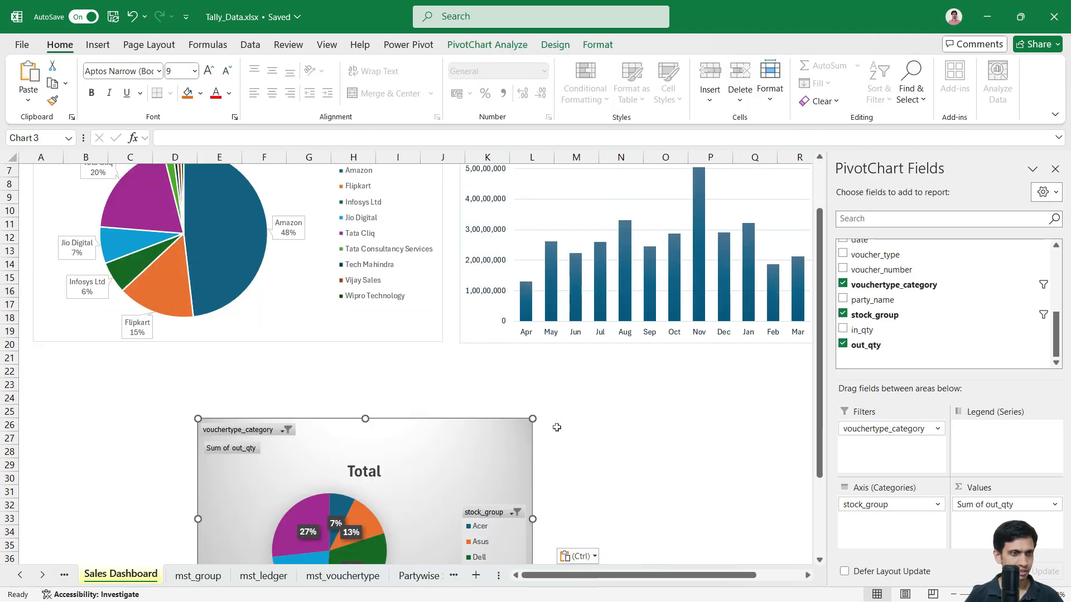
{"action": "left_click", "coordinate": [1054, 169]}
{"action": "left_click_drag", "start_coordinate": [479, 477], "coordinate": [313, 417]}
{"action": "left_click_drag", "start_coordinate": [366, 459], "coordinate": [443, 461]}
Step: Stretch the pasted brand quantity pie chart taller
{"action": "scroll", "coordinate": [443, 453], "scroll_direction": "down", "scroll_amount": 1}
{"action": "scroll", "coordinate": [370, 480], "scroll_direction": "down", "scroll_amount": 2}
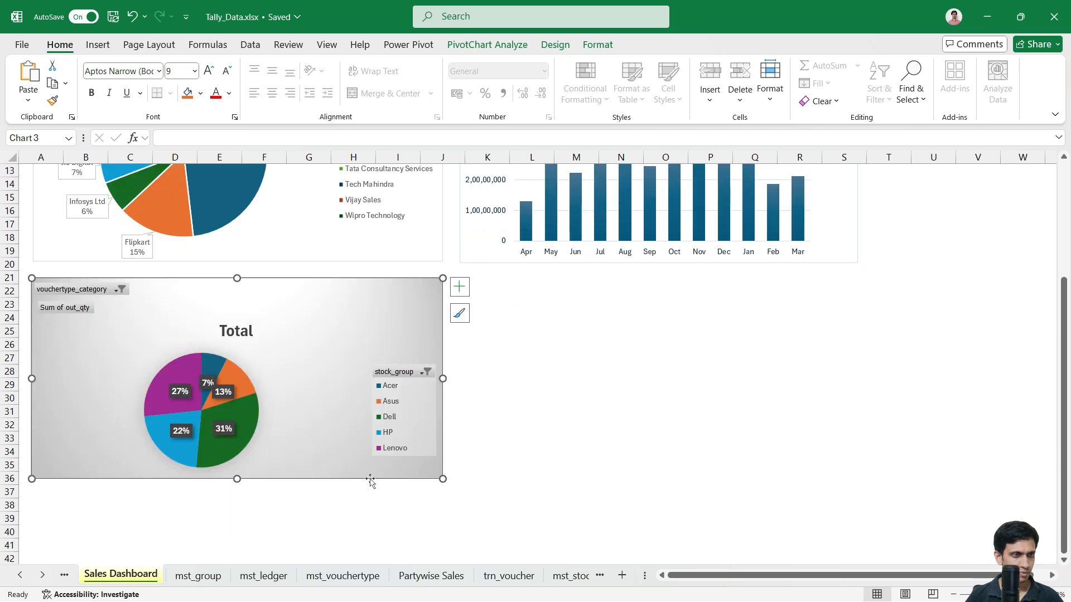
{"action": "left_click_drag", "start_coordinate": [237, 480], "coordinate": [238, 542]}
{"action": "scroll", "coordinate": [562, 431], "scroll_direction": "up", "scroll_amount": 2}
{"action": "scroll", "coordinate": [598, 418], "scroll_direction": "down", "scroll_amount": 1}
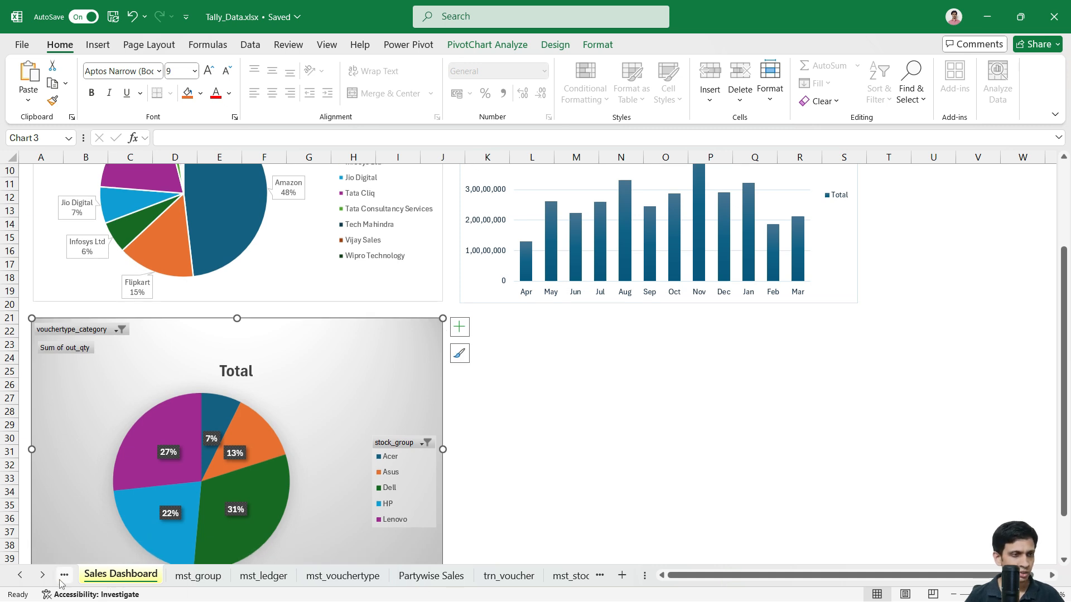
Step: Scroll through the sheet tabs to locate report_brandwise_qty
{"action": "left_click", "coordinate": [43, 575]}
{"action": "left_click", "coordinate": [43, 575]}
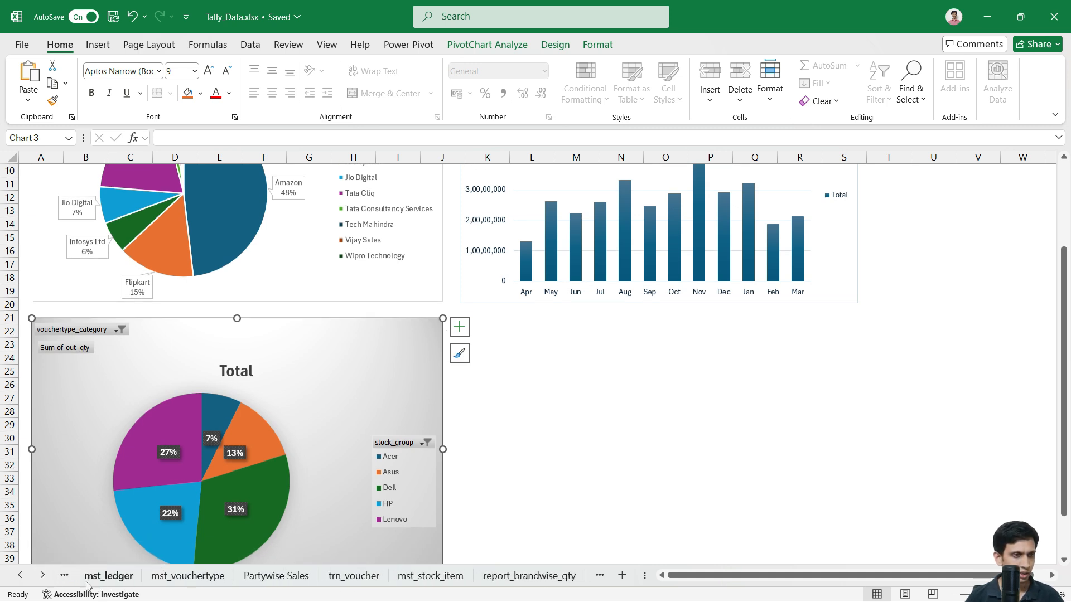
{"action": "left_click", "coordinate": [43, 575]}
{"action": "left_click", "coordinate": [41, 579]}
{"action": "left_click", "coordinate": [41, 579]}
{"action": "left_click", "coordinate": [42, 579]}
{"action": "left_click", "coordinate": [21, 579]}
{"action": "left_click", "coordinate": [21, 579]}
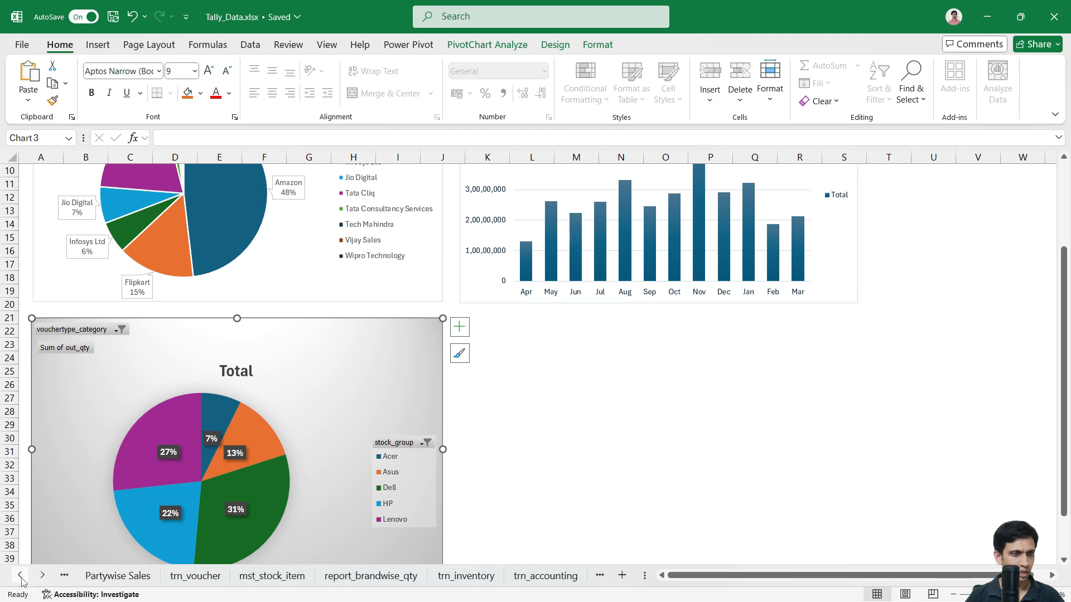
Step: Copy the report_brandwise_qty sheet to the end of the workbook
{"action": "left_click", "coordinate": [399, 576]}
{"action": "right_click", "coordinate": [399, 578]}
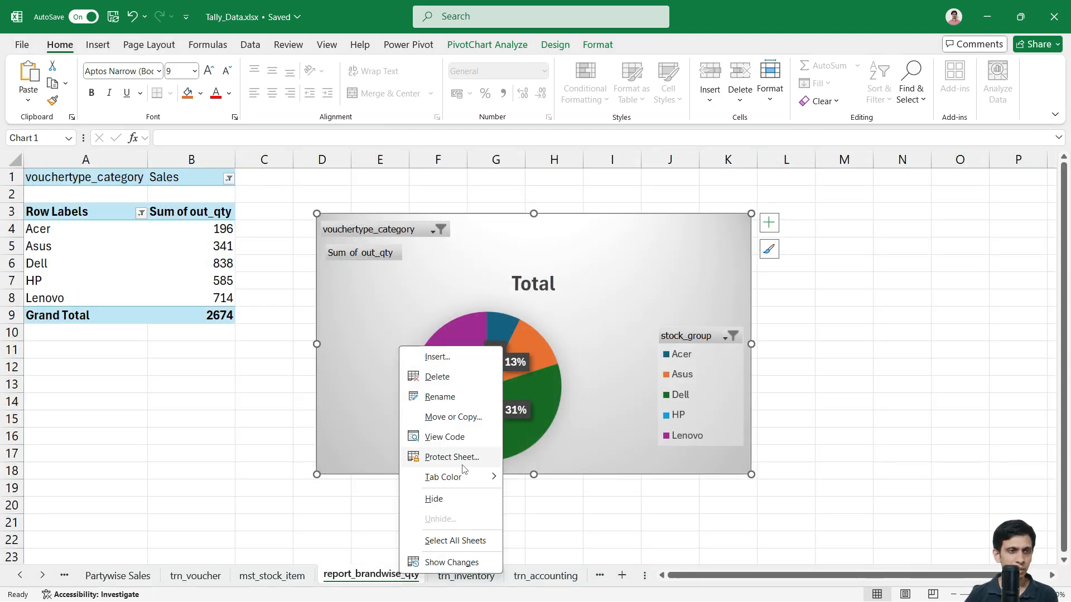
{"action": "left_click", "coordinate": [453, 418]}
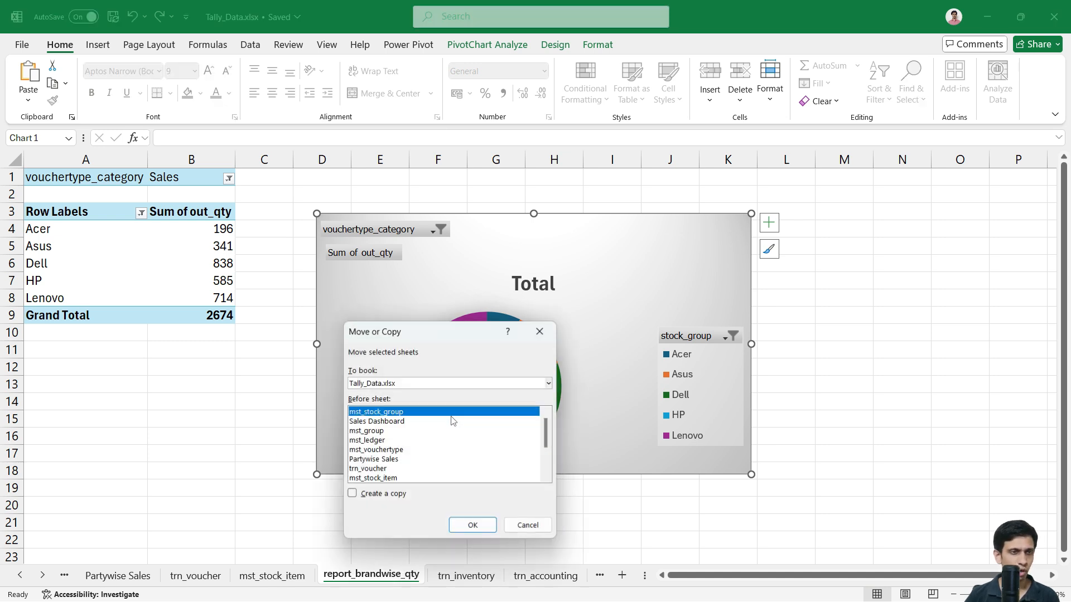
{"action": "left_click", "coordinate": [390, 494]}
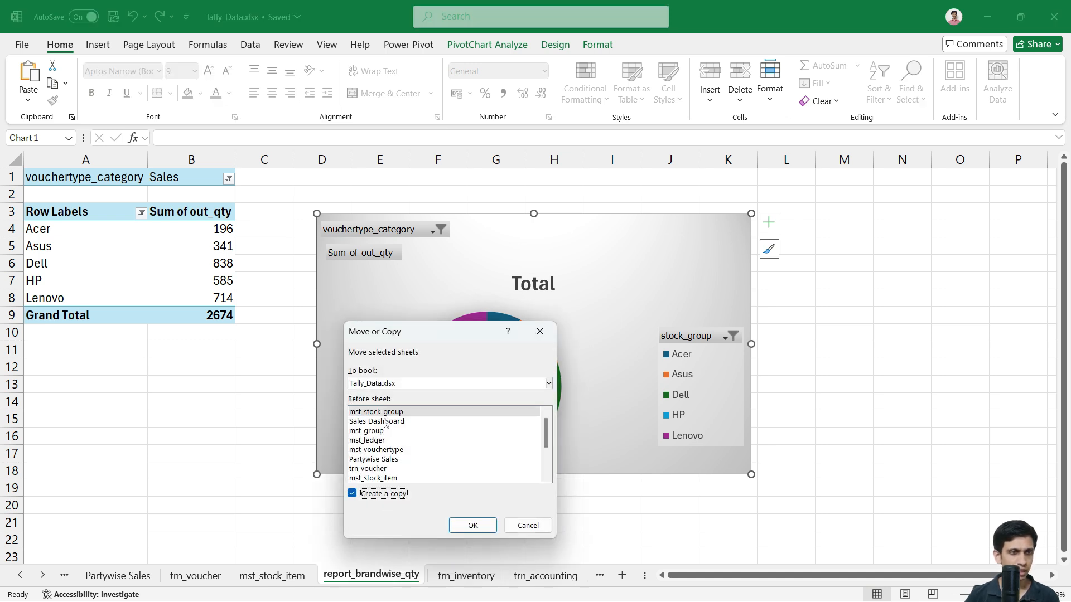
{"action": "scroll", "coordinate": [392, 470], "scroll_direction": "down", "scroll_amount": 2}
{"action": "double_click", "coordinate": [379, 478]}
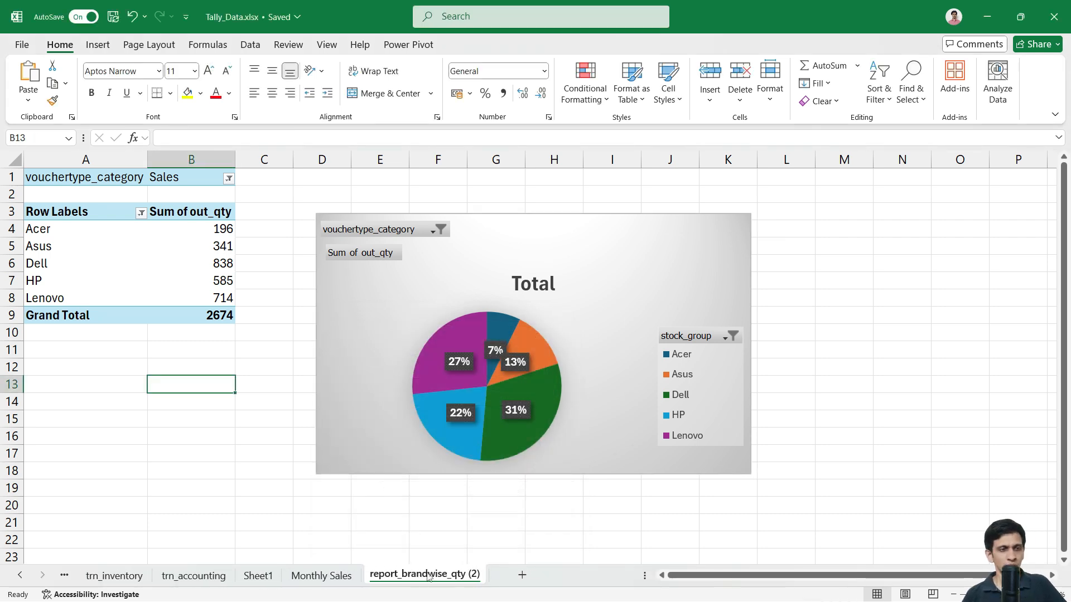
Step: Rename the copied sheet to report_brandwise_amount
{"action": "double_click", "coordinate": [461, 579]}
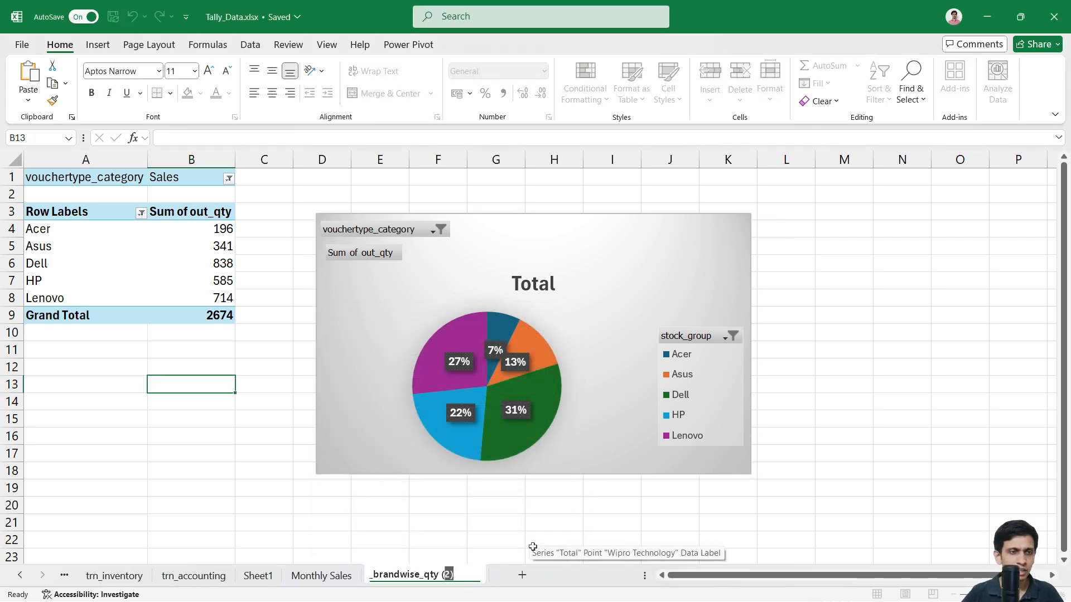
{"action": "type", "text": "amoun"}
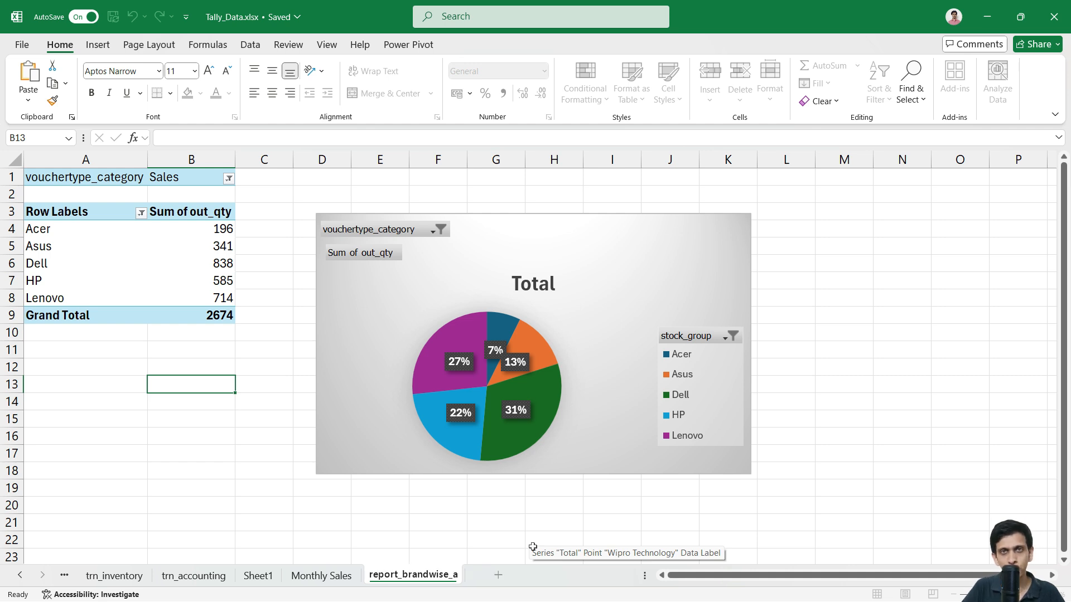
{"action": "key", "text": "Return"}
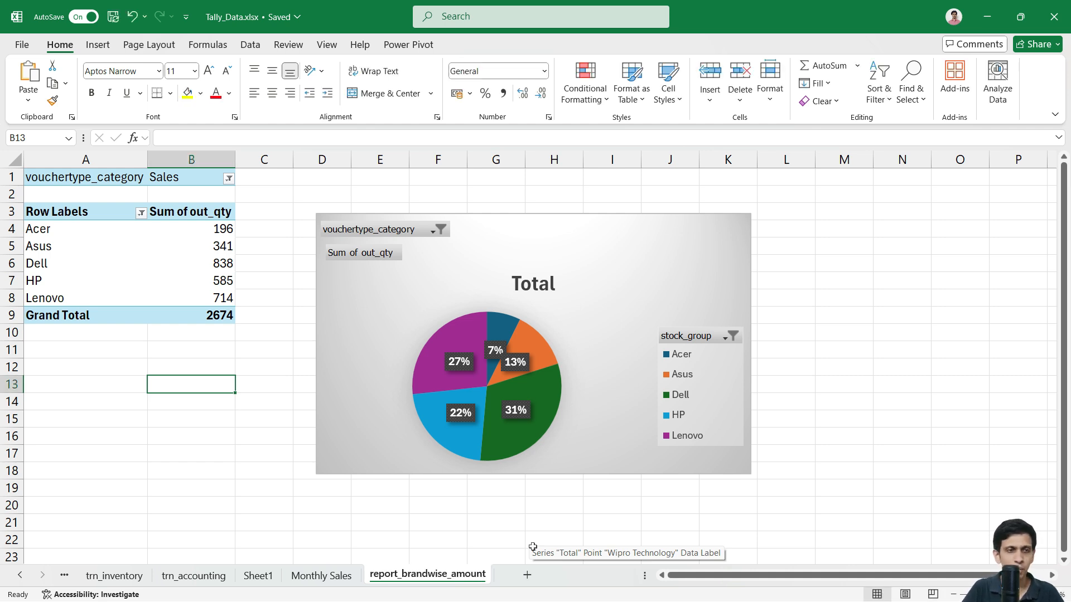
Step: Replace Sum of out_qty with the amount field in the copied pivot's values
{"action": "left_click", "coordinate": [197, 222]}
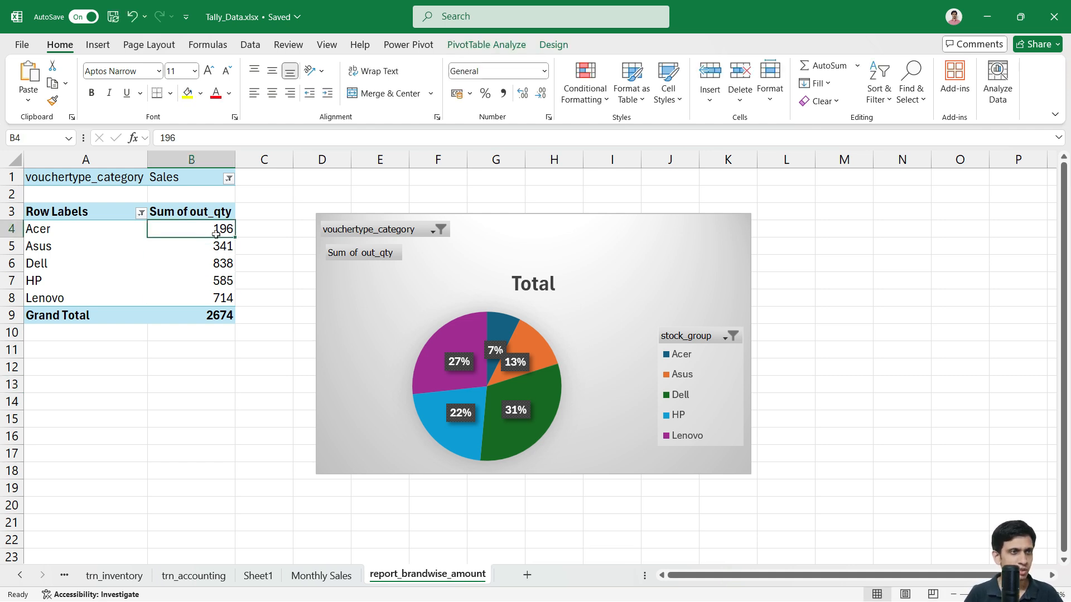
{"action": "left_click", "coordinate": [555, 46]}
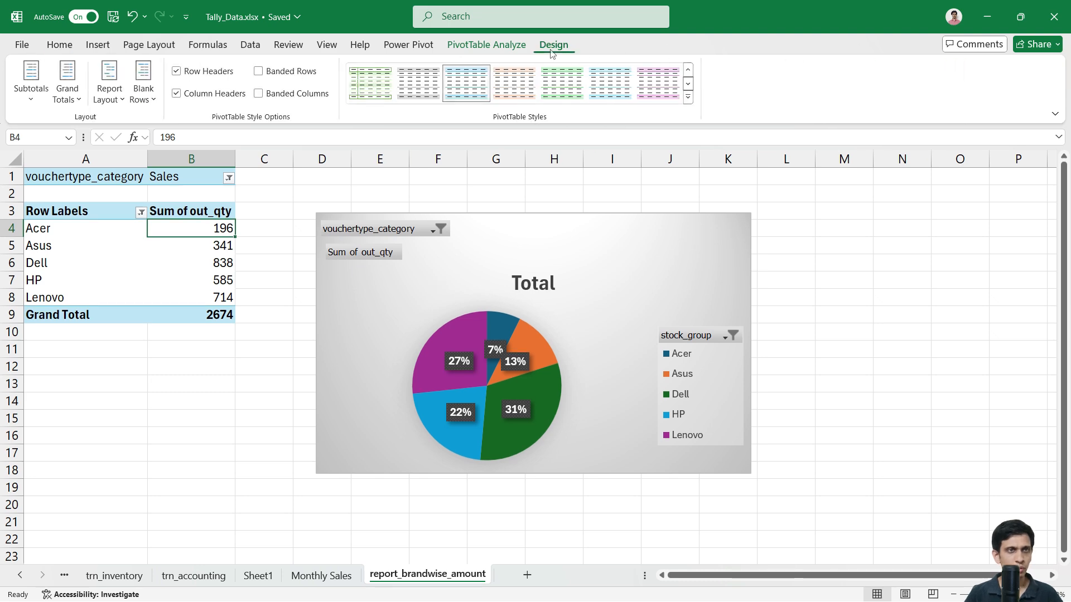
{"action": "left_click", "coordinate": [498, 46]}
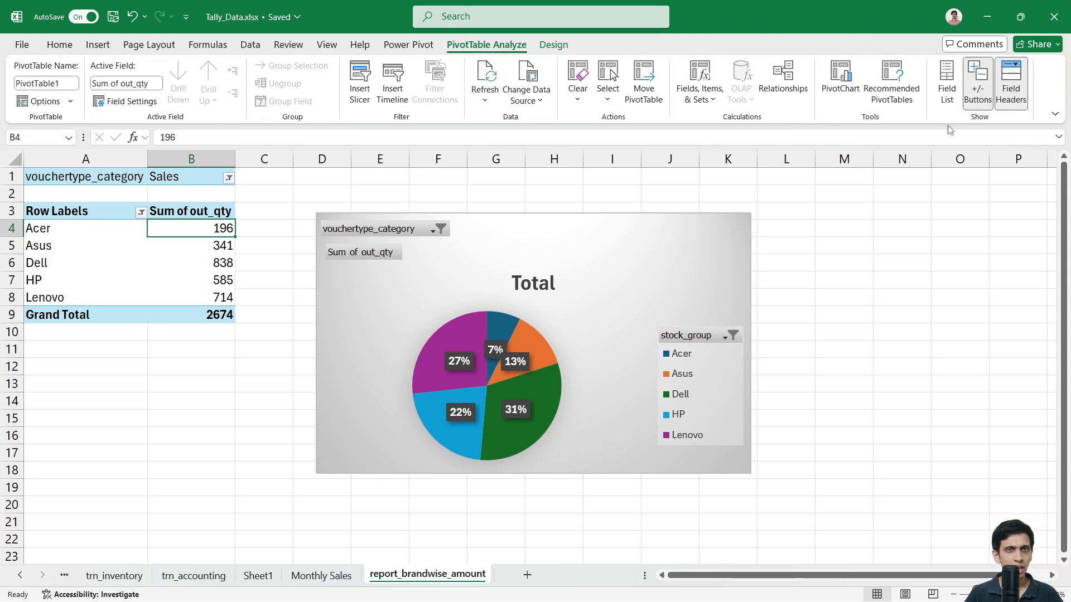
{"action": "left_click", "coordinate": [947, 80]}
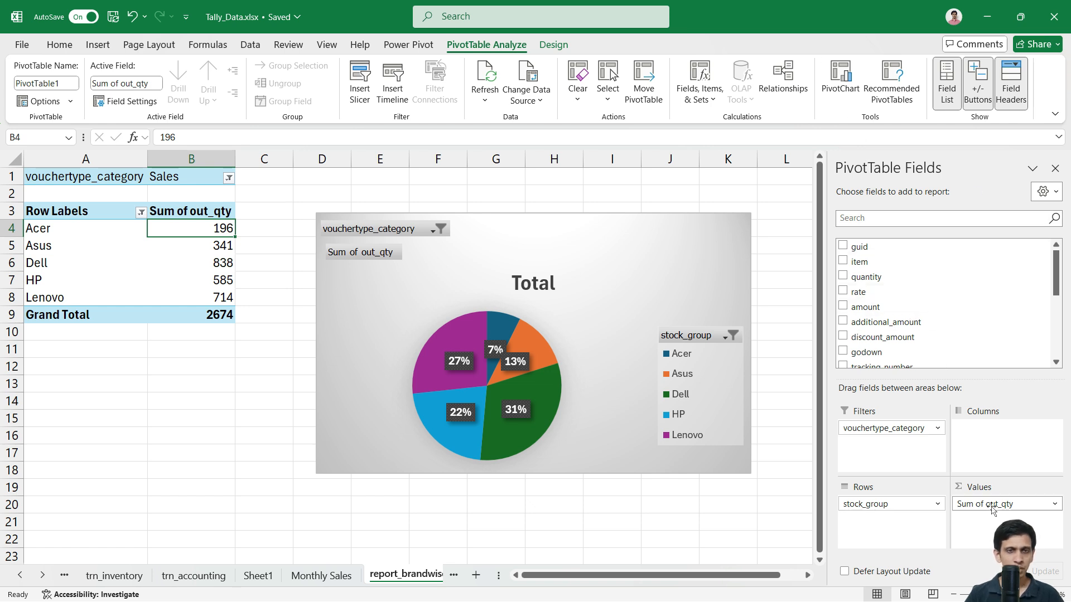
{"action": "left_click_drag", "start_coordinate": [995, 512], "coordinate": [992, 535]}
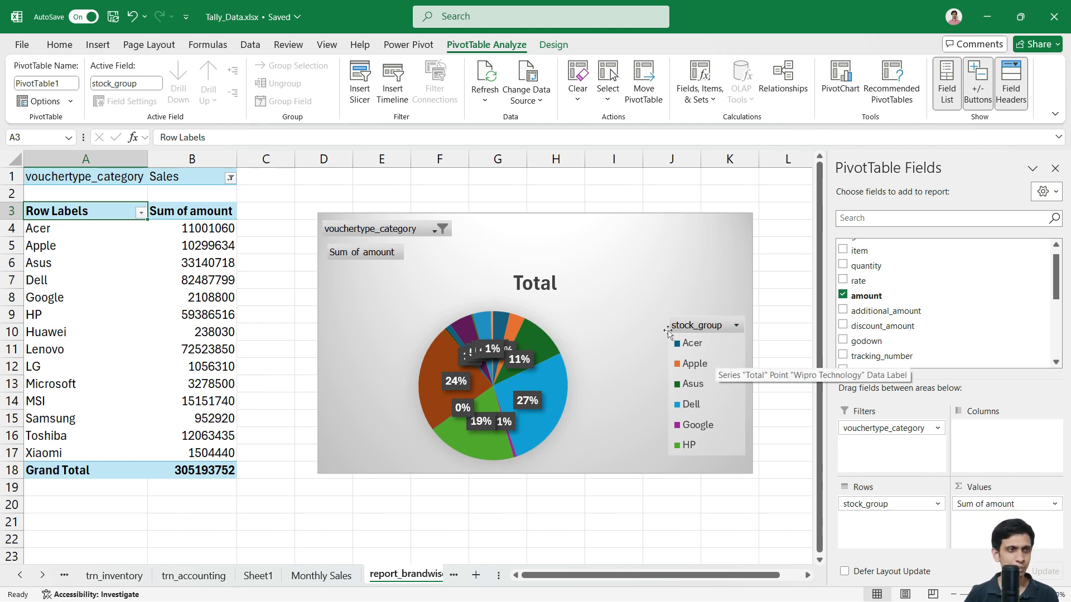
Step: Format Sum of amount as Accounting with no currency symbol and 0 decimal places
{"action": "left_click", "coordinate": [1050, 504]}
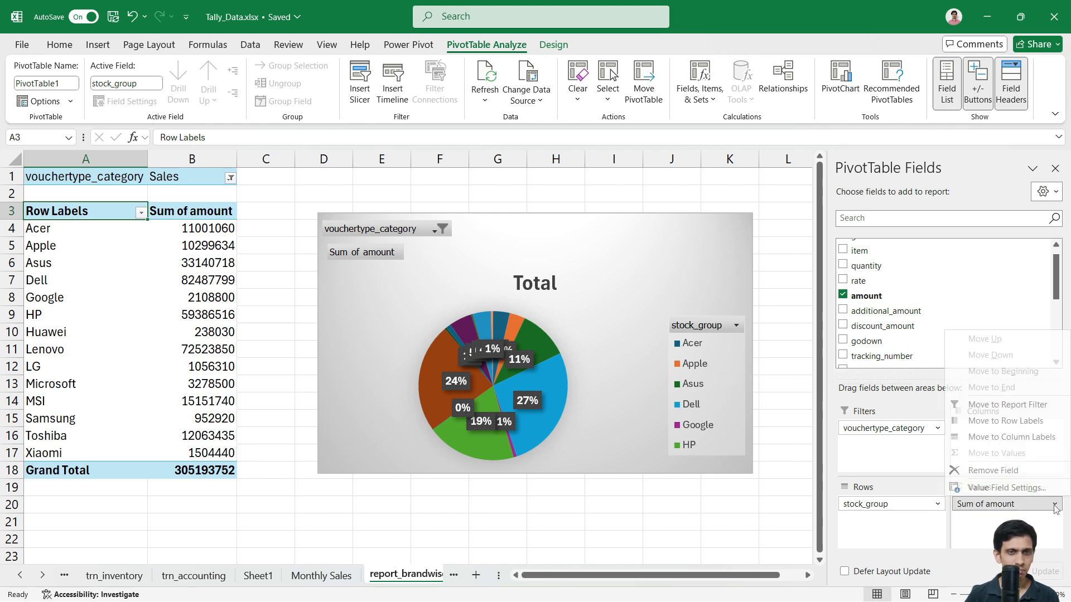
{"action": "left_click", "coordinate": [985, 481]}
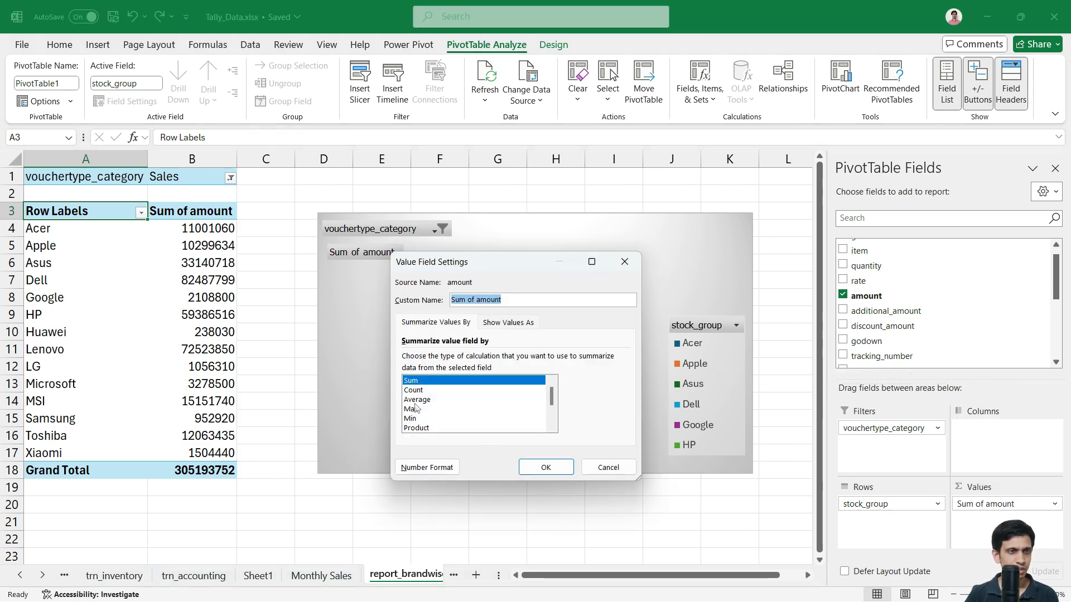
{"action": "left_click", "coordinate": [427, 467]}
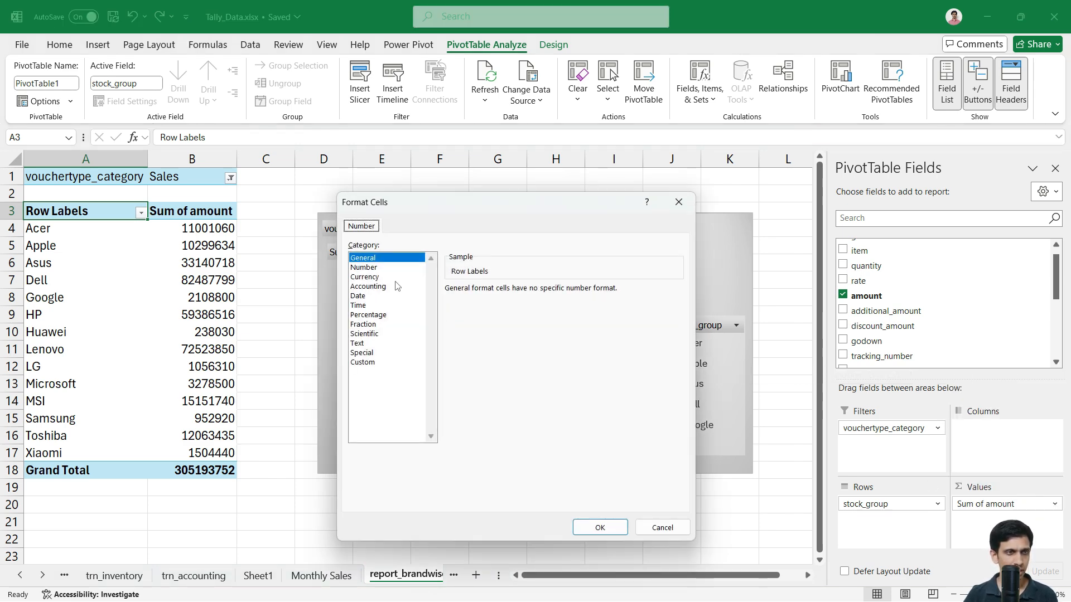
{"action": "left_click", "coordinate": [368, 287]}
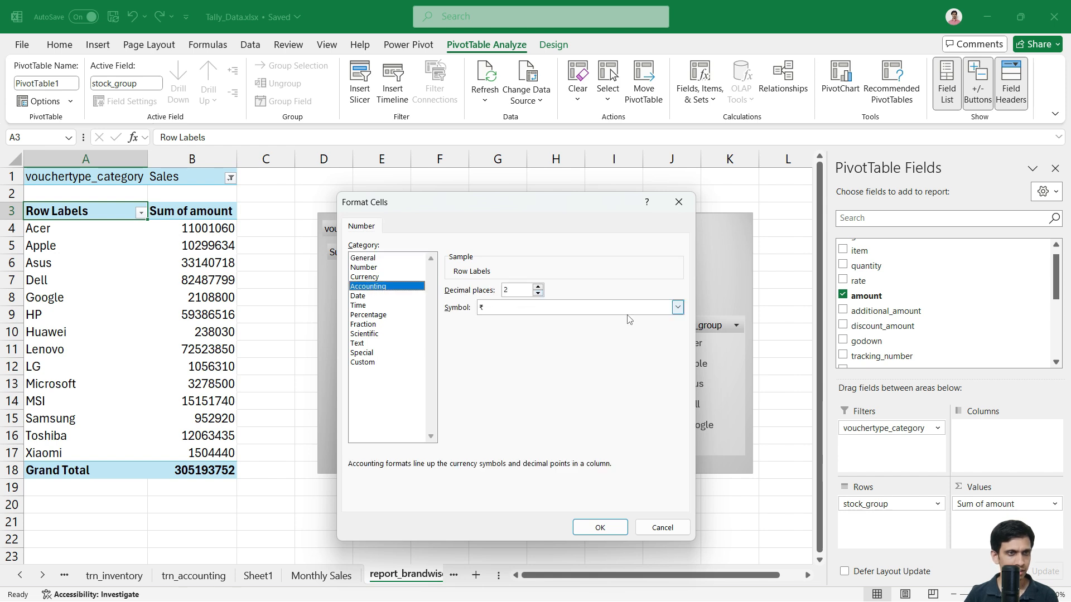
{"action": "left_click", "coordinate": [678, 308]}
{"action": "left_click", "coordinate": [541, 328]}
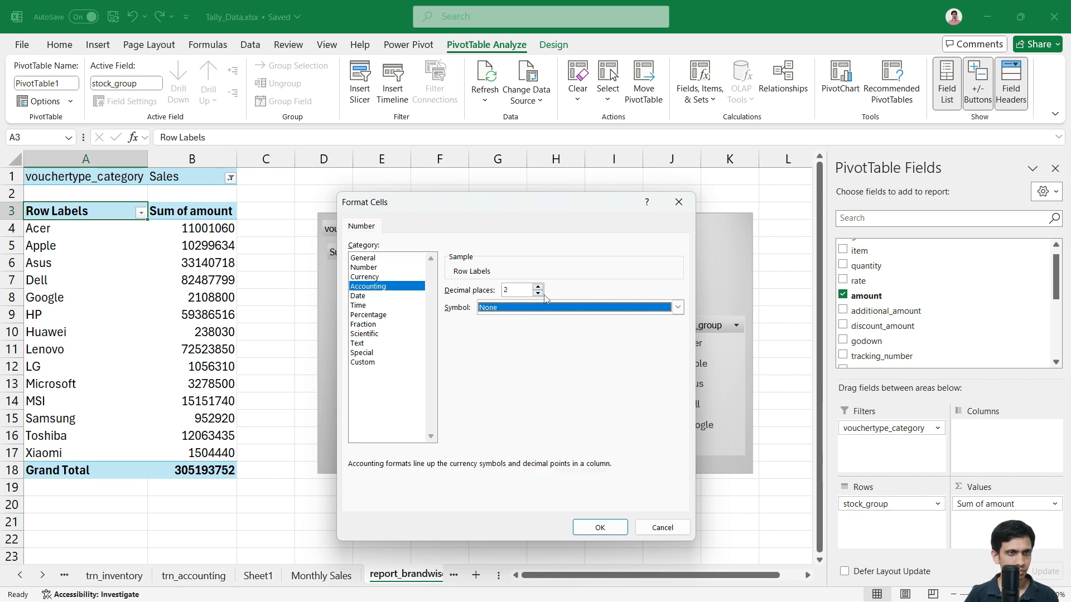
{"action": "left_click", "coordinate": [539, 294]}
{"action": "left_click", "coordinate": [539, 294]}
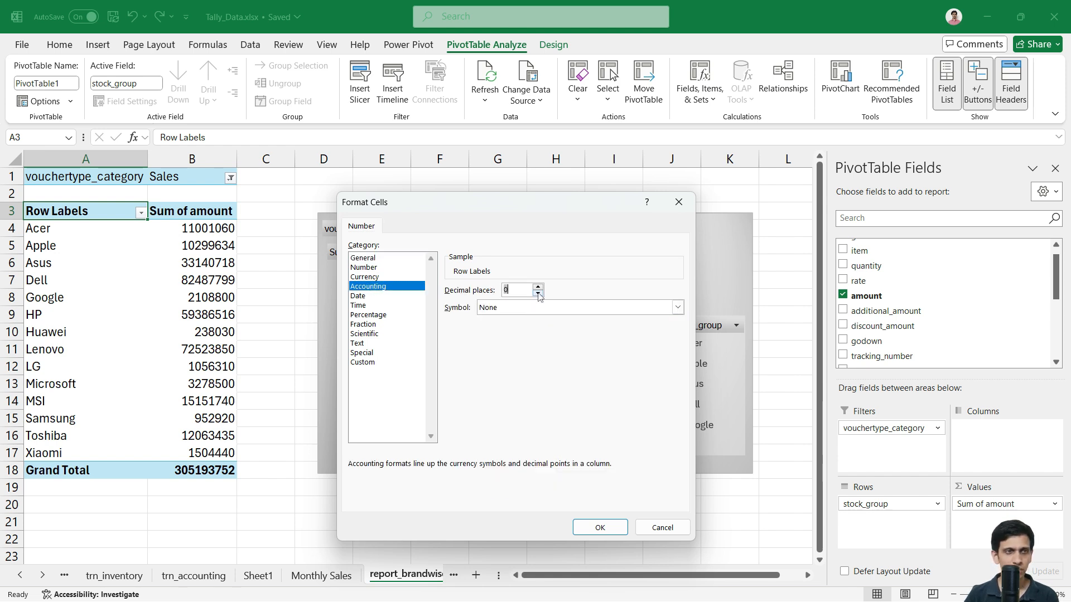
{"action": "left_click", "coordinate": [599, 527]}
{"action": "left_click", "coordinate": [547, 467]}
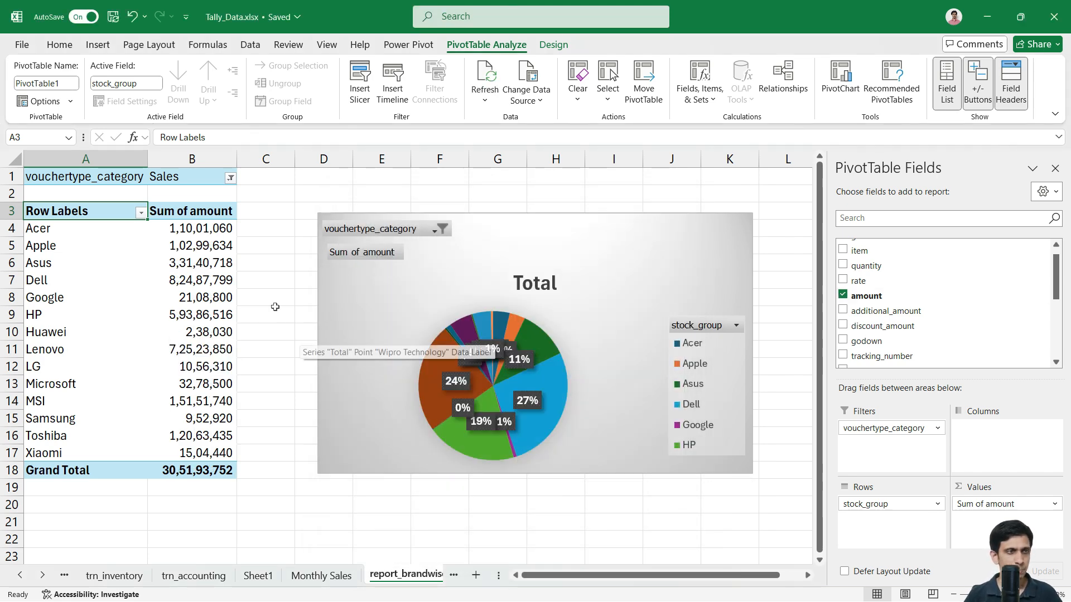
Step: Apply a Top 5 value filter to the brand rows by Sum of amount
{"action": "left_click", "coordinate": [141, 212]}
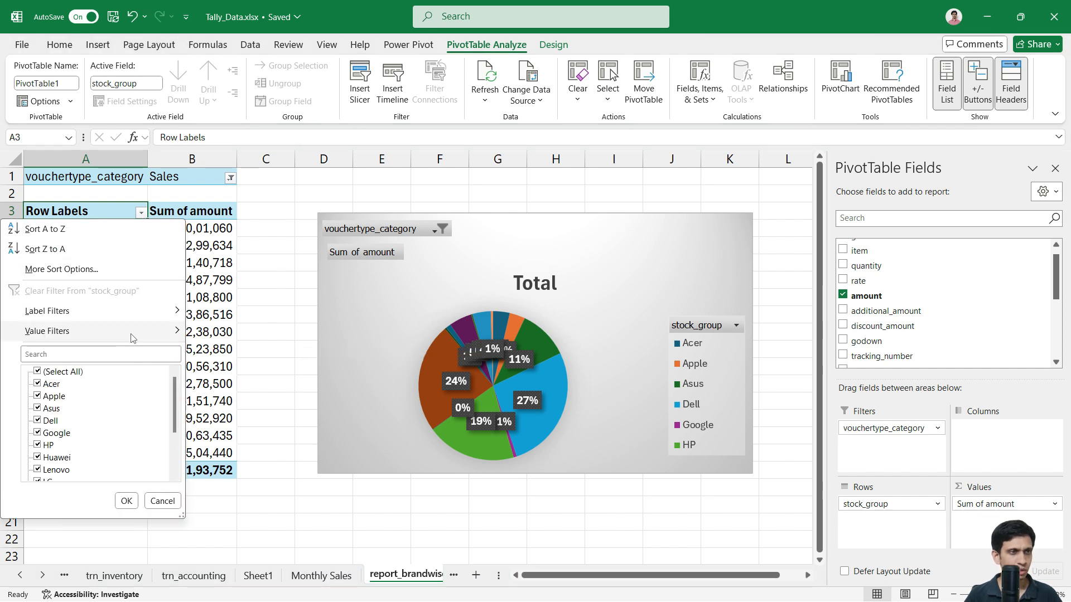
{"action": "mouse_move", "coordinate": [133, 338]}
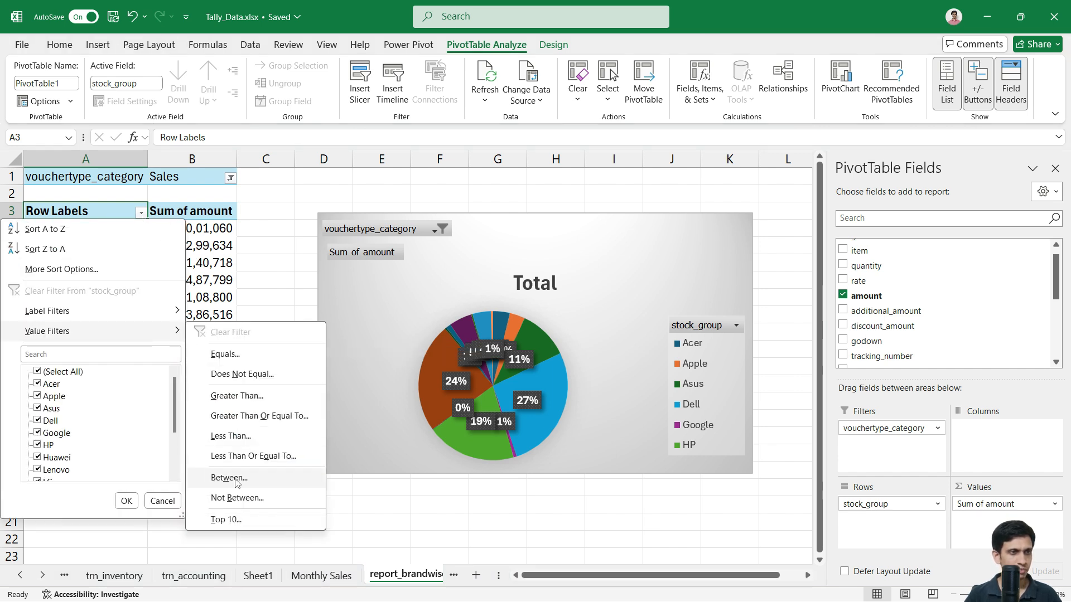
{"action": "left_click", "coordinate": [226, 519]}
{"action": "left_click", "coordinate": [469, 376]}
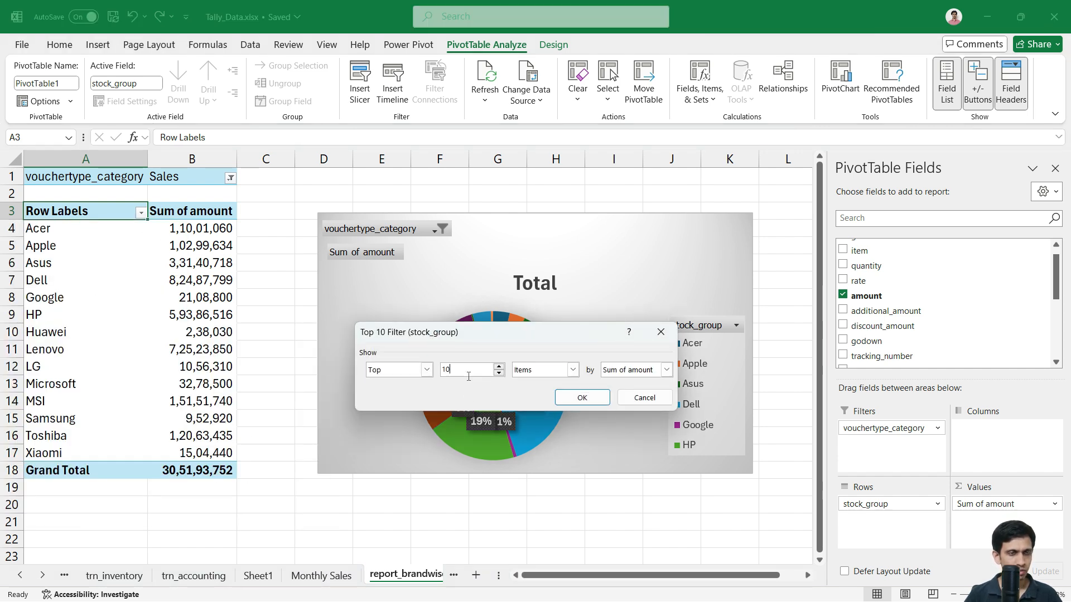
{"action": "double_click", "coordinate": [468, 376]}
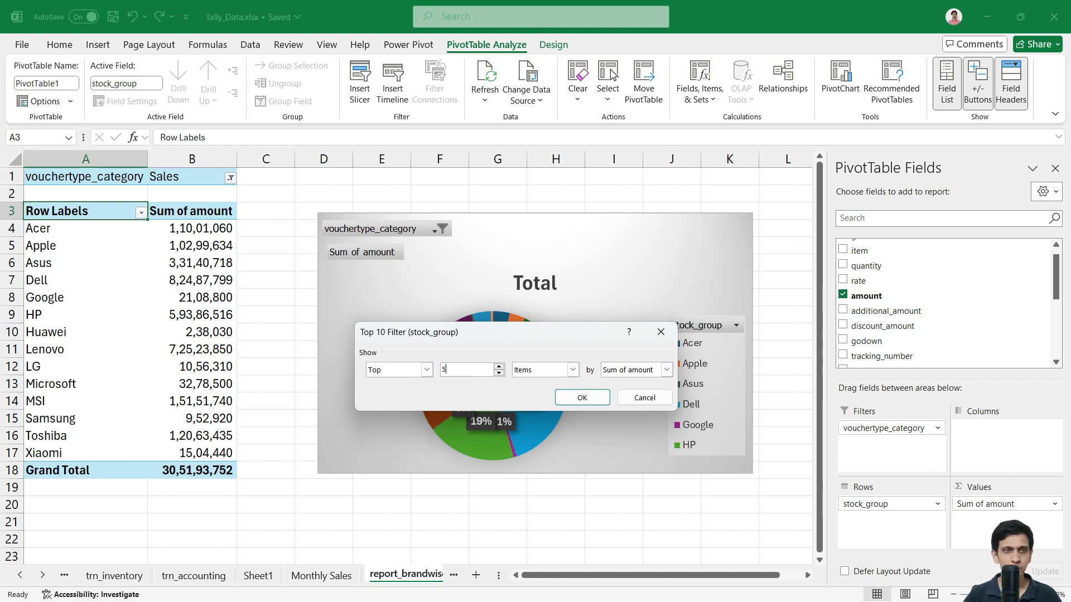
{"action": "type", "text": "5"}
{"action": "left_click", "coordinate": [581, 398]}
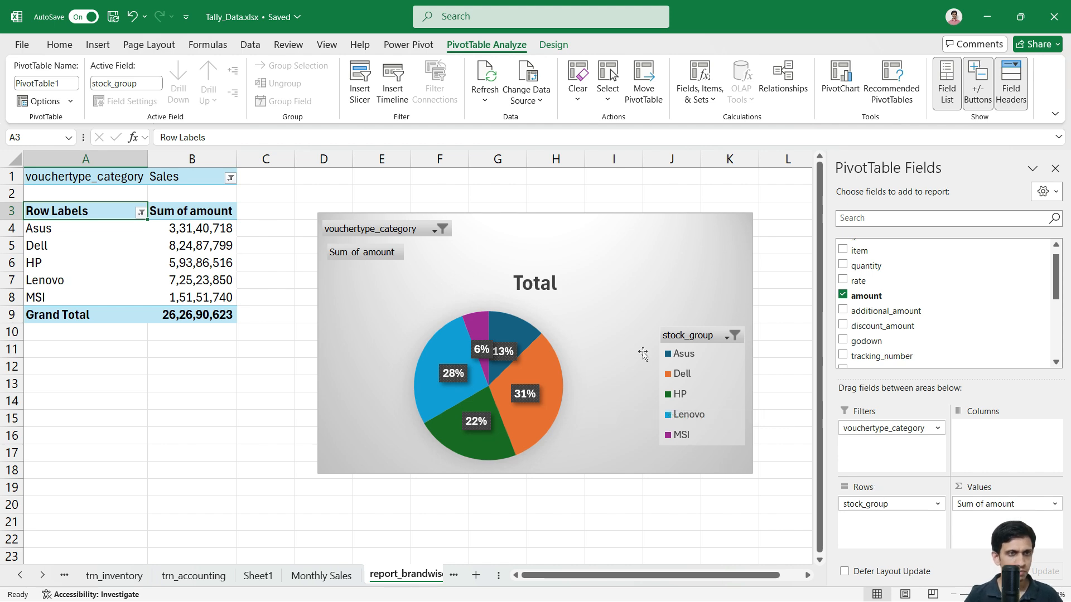
Step: Give the amount pie the first second-row chart style, labelling slices with brand and percentage
{"action": "left_click", "coordinate": [672, 292]}
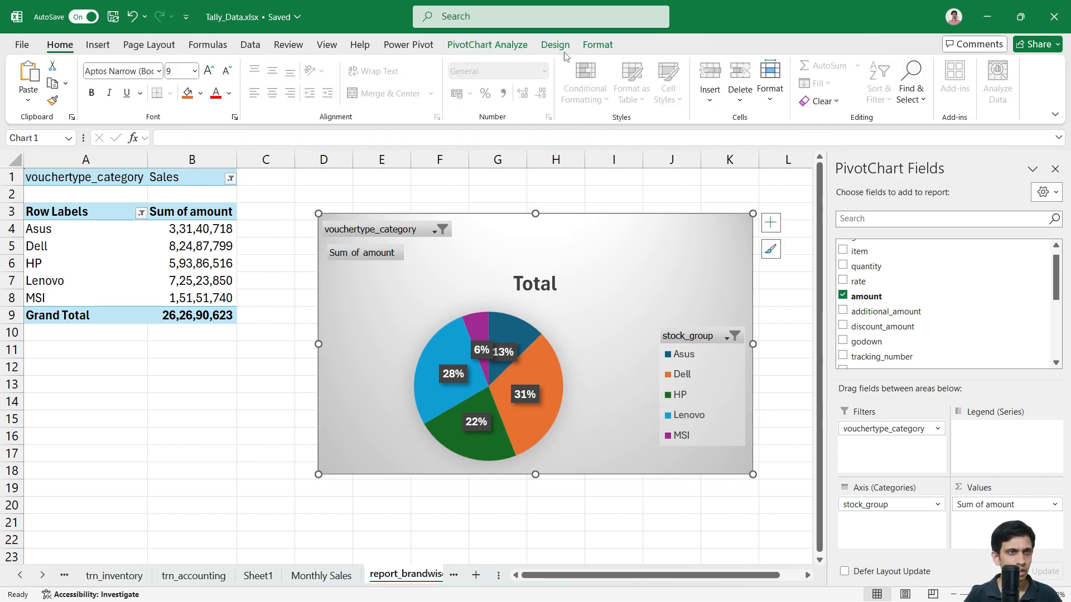
{"action": "left_click", "coordinate": [510, 47]}
{"action": "left_click", "coordinate": [555, 44]}
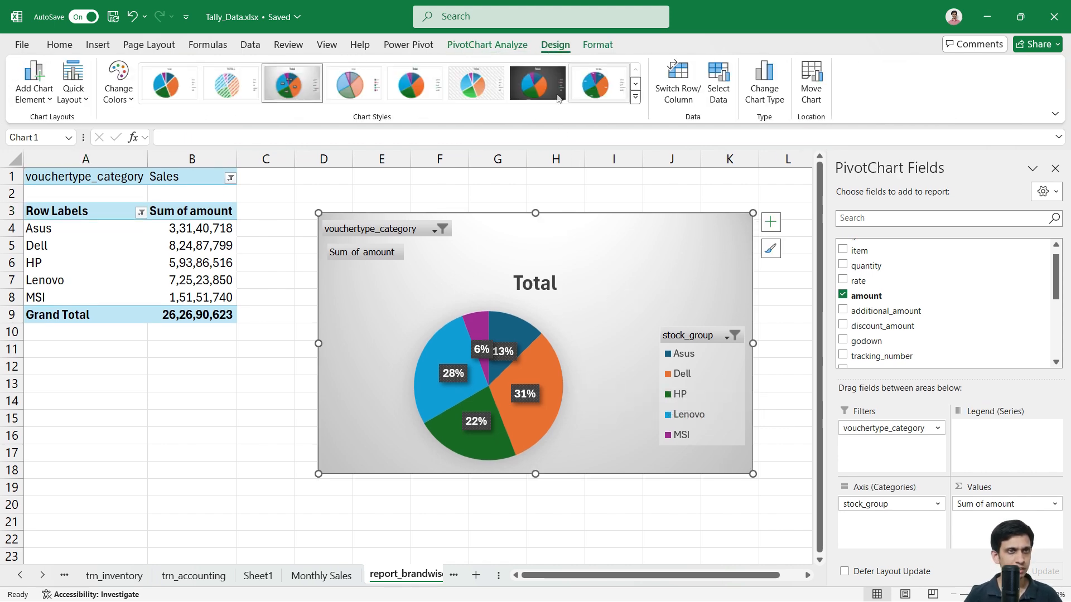
{"action": "left_click", "coordinate": [636, 98]}
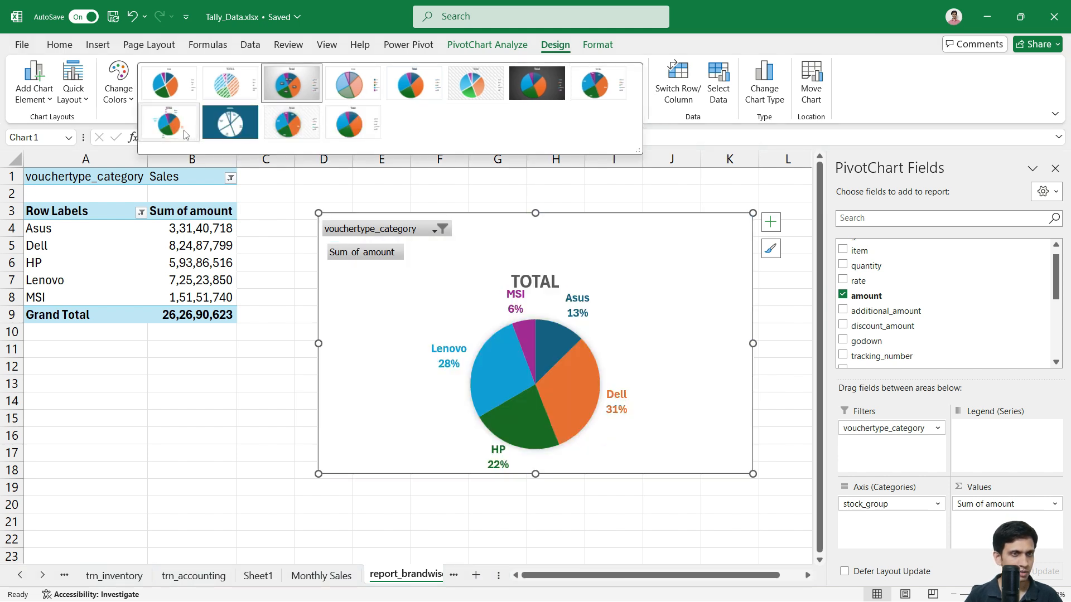
{"action": "left_click", "coordinate": [187, 135]}
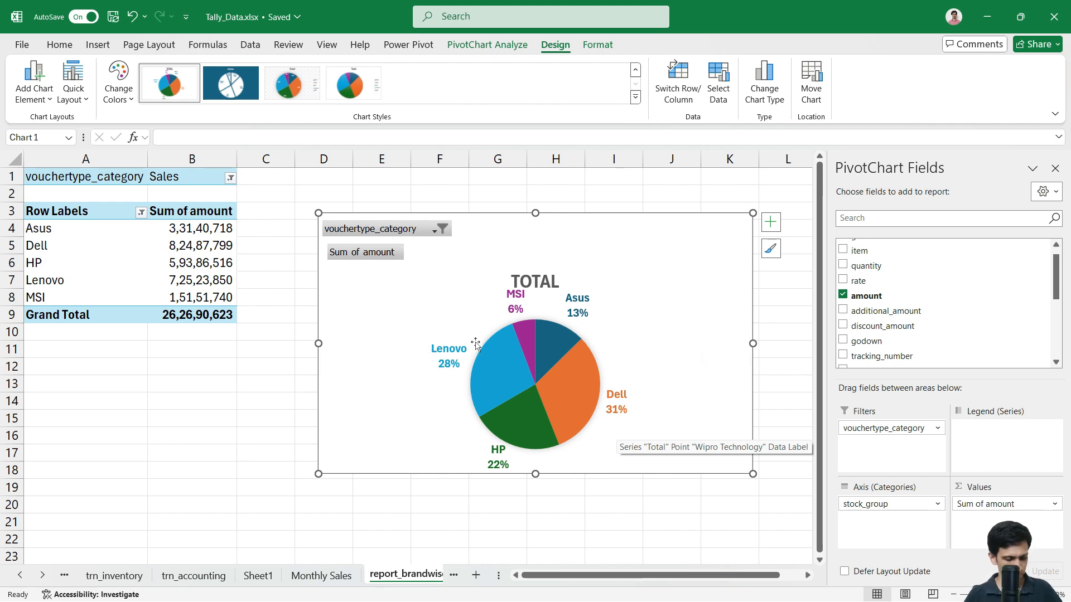
{"action": "left_click", "coordinate": [284, 436]}
{"action": "left_click", "coordinate": [367, 407]}
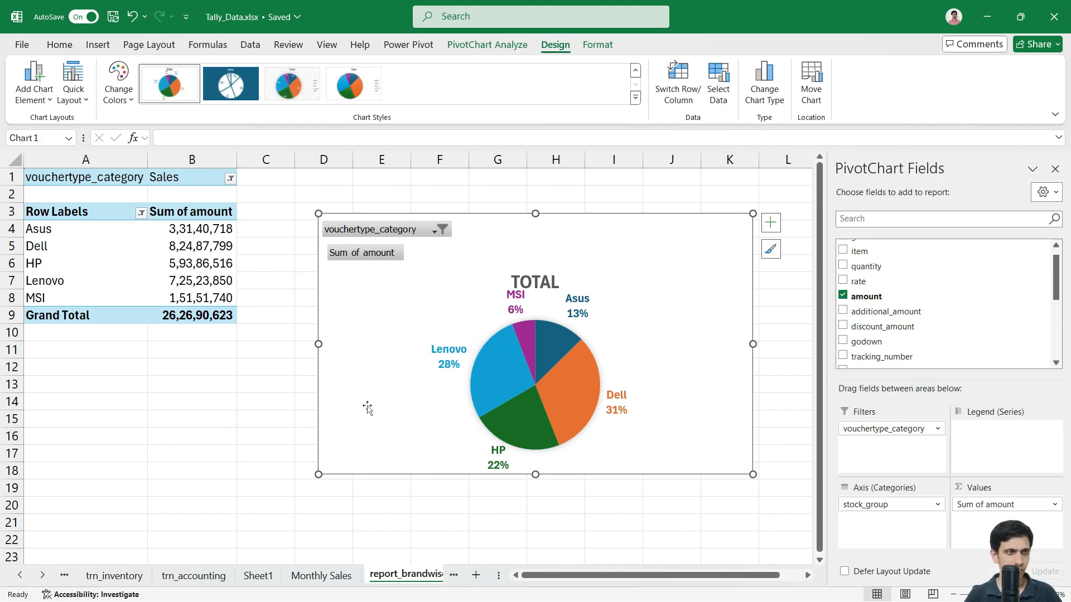
Step: Move the brand amount pie chart onto the Sales Dashboard at cell N30
{"action": "key", "text": "Delete"}
{"action": "left_click", "coordinate": [19, 577]}
{"action": "left_click", "coordinate": [18, 577]}
{"action": "left_click", "coordinate": [19, 577]}
{"action": "left_click", "coordinate": [19, 576]}
{"action": "left_click", "coordinate": [18, 577]}
{"action": "left_click", "coordinate": [18, 577]}
{"action": "left_click", "coordinate": [212, 575]}
{"action": "left_click", "coordinate": [639, 444]}
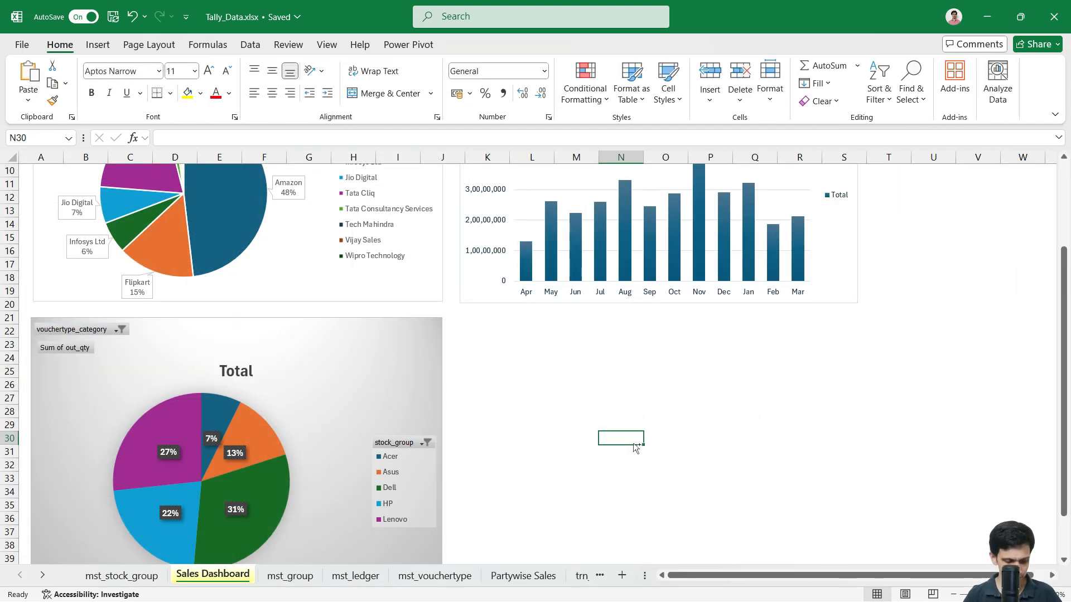
{"action": "key", "text": "ctrl+v"}
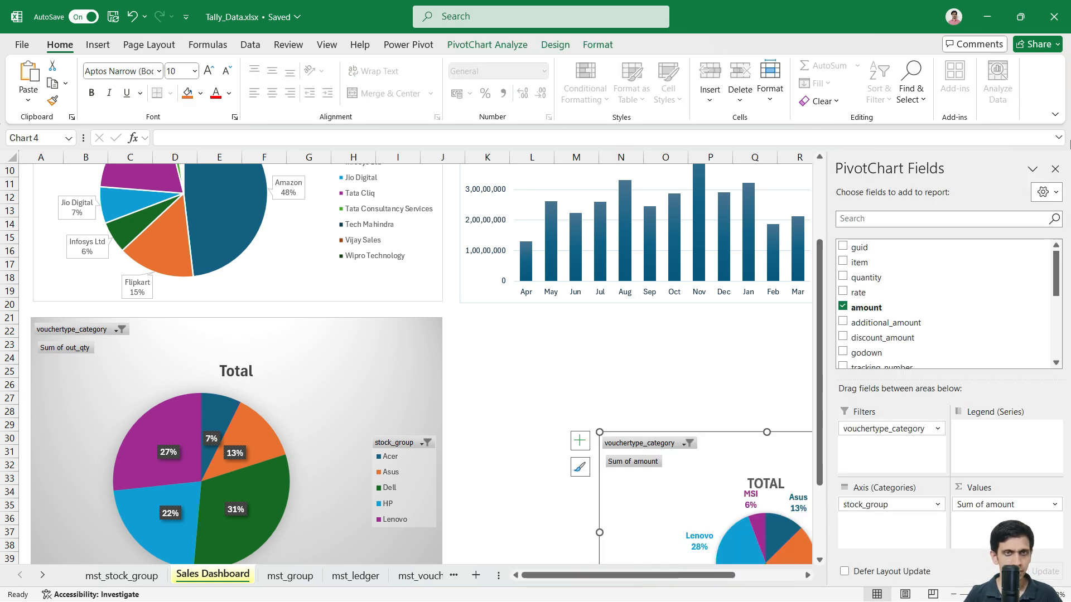
{"action": "left_click", "coordinate": [1054, 169]}
Step: Place the amount pie beside the quantity pie and resize it to match
{"action": "left_click_drag", "start_coordinate": [819, 492], "coordinate": [677, 372]}
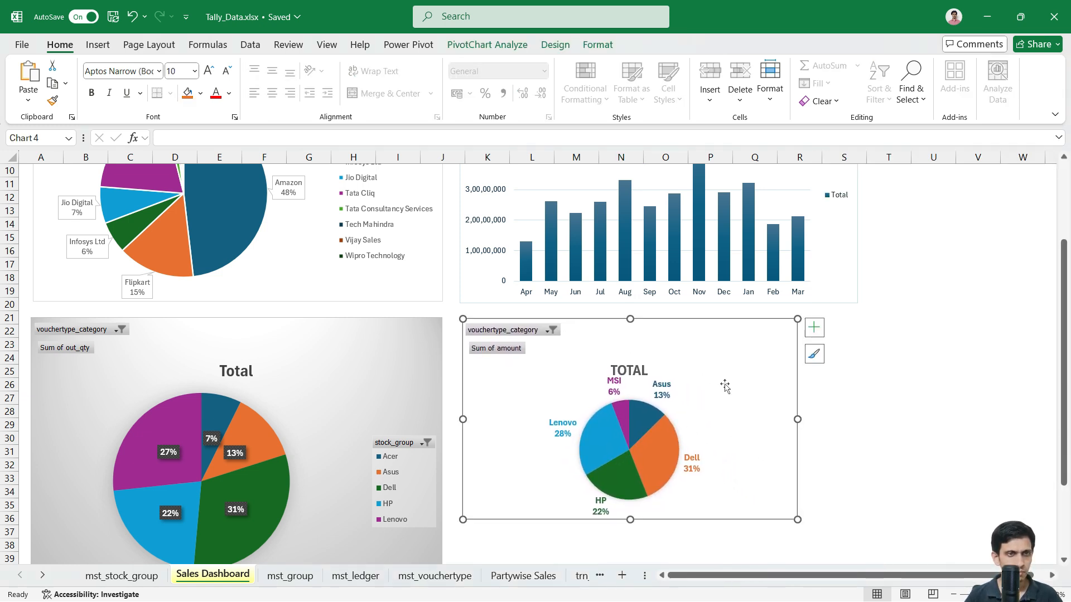
{"action": "left_click_drag", "start_coordinate": [798, 420], "coordinate": [864, 425]}
{"action": "mouse_move", "coordinate": [664, 529]}
{"action": "left_mouse_down"}
{"action": "mouse_move", "coordinate": [663, 561]}
{"action": "mouse_move", "coordinate": [664, 521]}
{"action": "mouse_move", "coordinate": [664, 538]}
{"action": "left_mouse_up"}
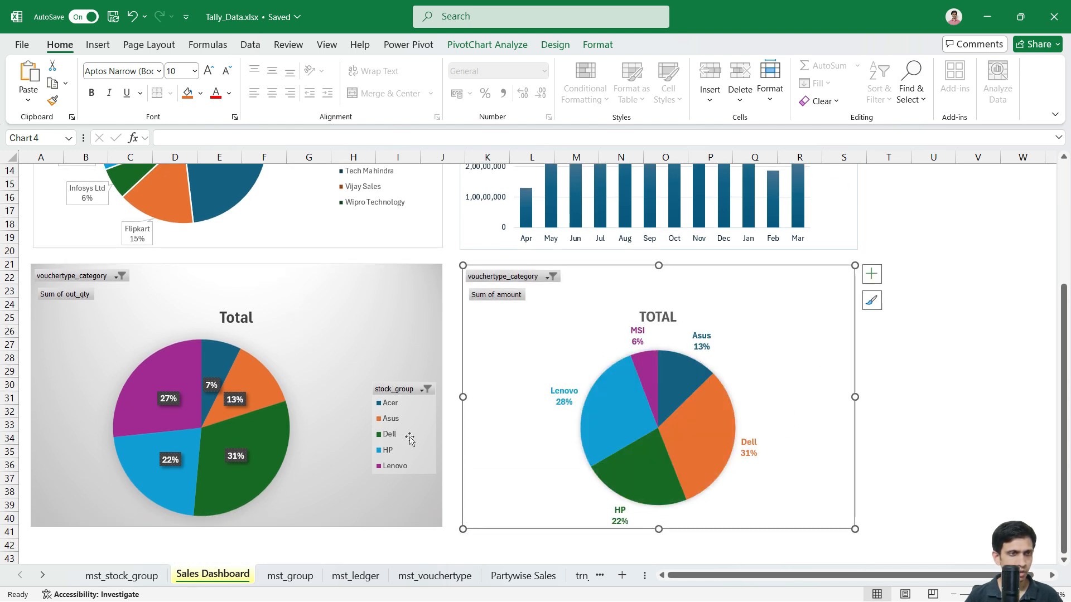
{"action": "left_click", "coordinate": [74, 280]}
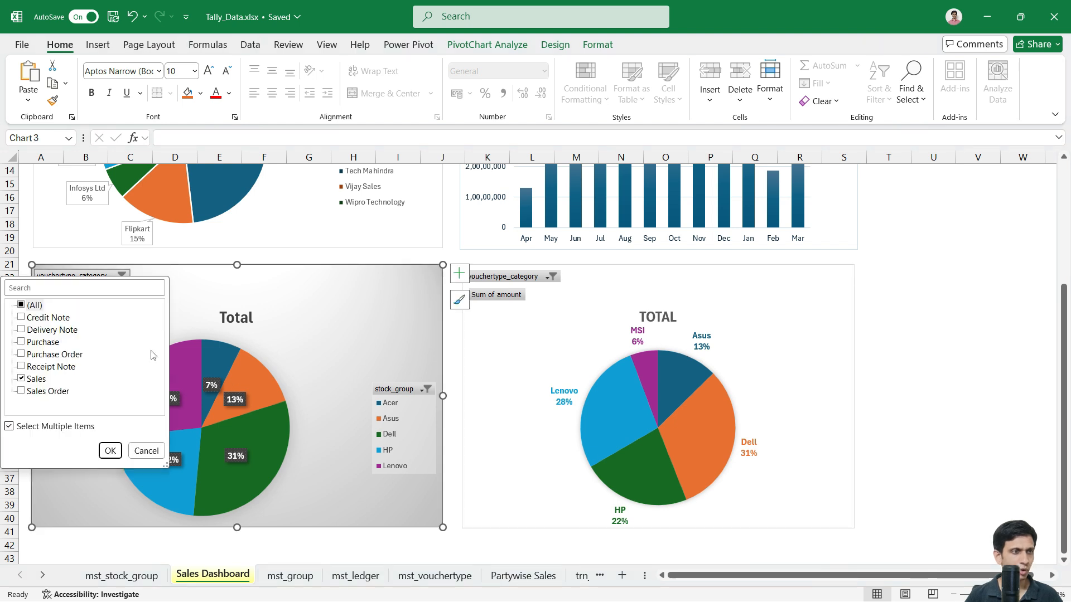
{"action": "left_click", "coordinate": [502, 244]}
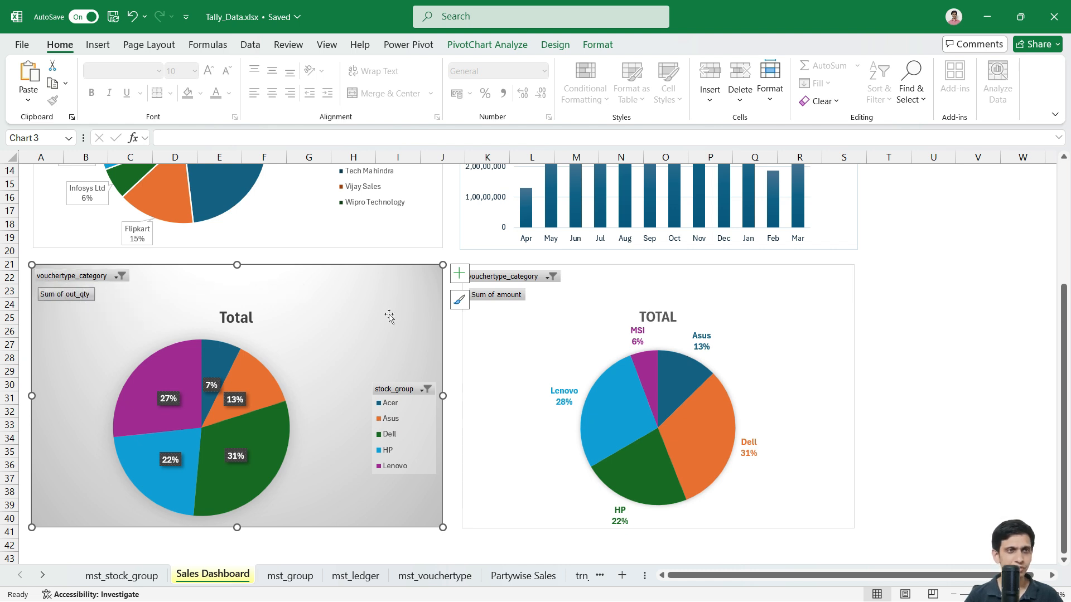
{"action": "left_click", "coordinate": [831, 357]}
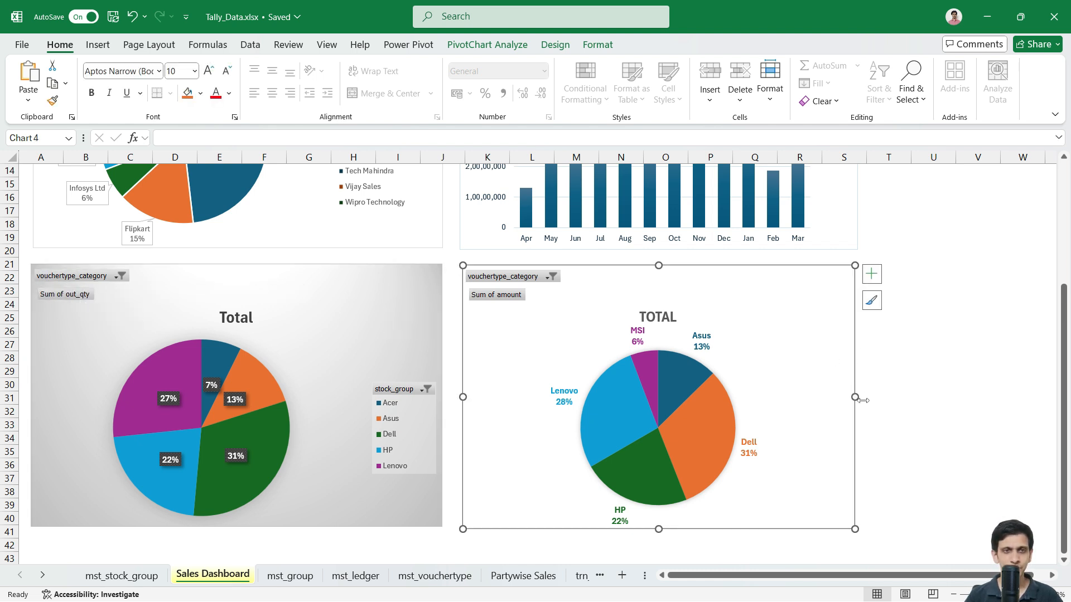
{"action": "left_click_drag", "start_coordinate": [857, 400], "coordinate": [864, 402]}
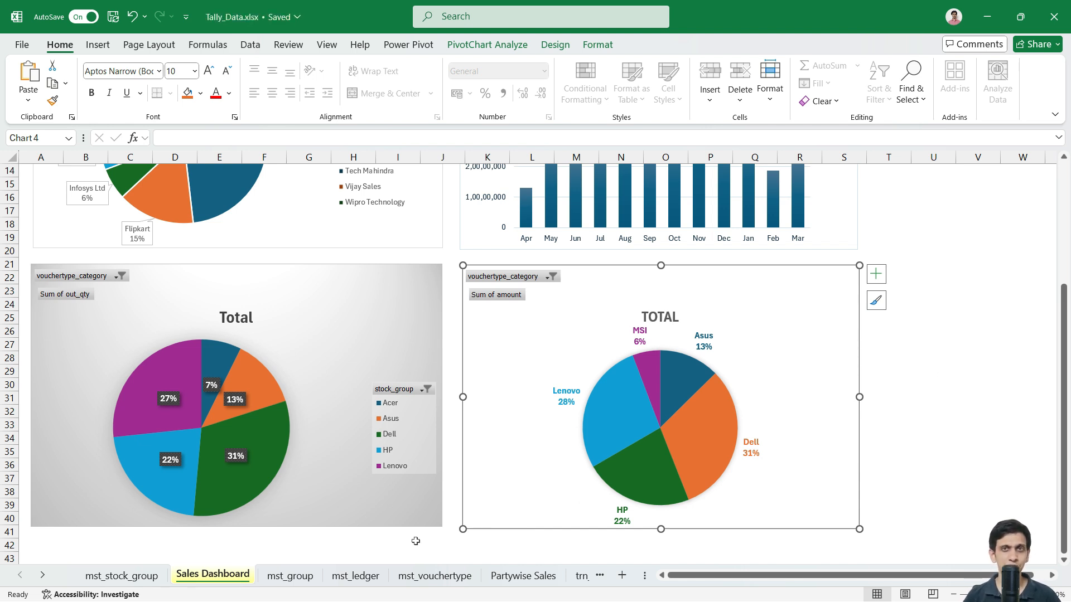
Step: Scroll the sheet tabs and switch to report_brandwise_amount
{"action": "left_click", "coordinate": [43, 575]}
{"action": "left_click", "coordinate": [42, 575]}
{"action": "left_click", "coordinate": [43, 575]}
{"action": "left_click", "coordinate": [42, 575]}
{"action": "left_click", "coordinate": [42, 575]}
{"action": "left_click", "coordinate": [42, 575]}
{"action": "left_click", "coordinate": [42, 575]}
{"action": "left_click", "coordinate": [43, 576]}
{"action": "left_click", "coordinate": [42, 575]}
{"action": "left_click", "coordinate": [374, 575]}
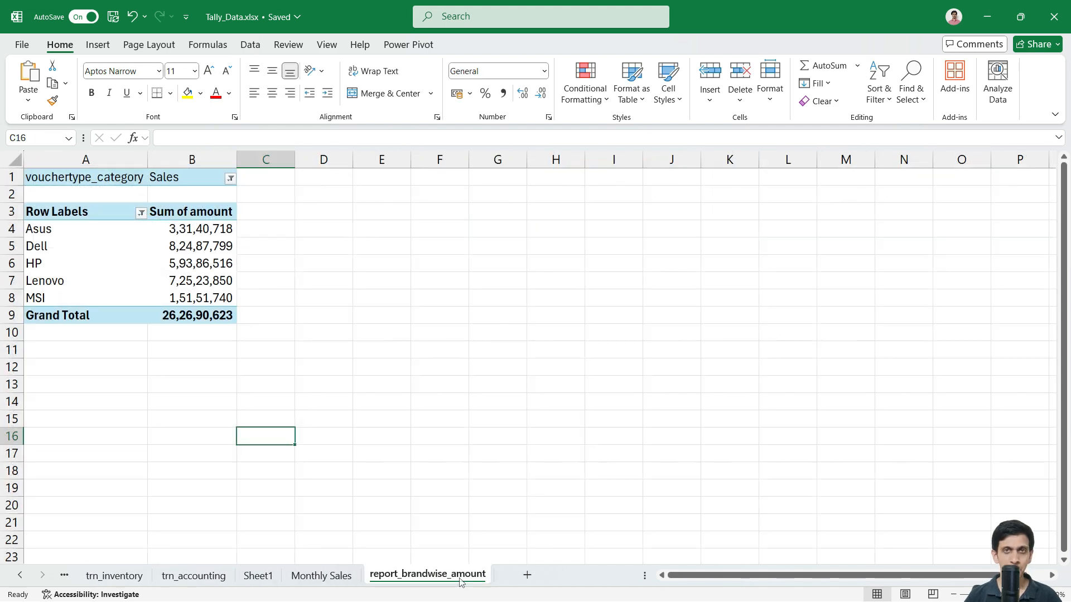
Step: Make a copy of the report_brandwise_amount sheet
{"action": "right_click", "coordinate": [460, 581]}
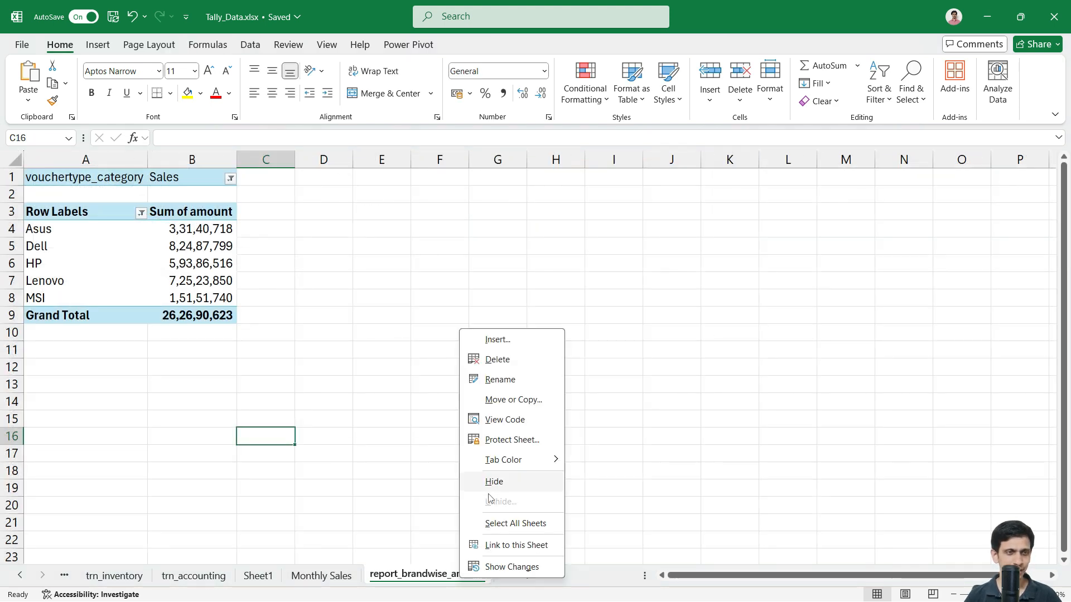
{"action": "left_click", "coordinate": [518, 408]}
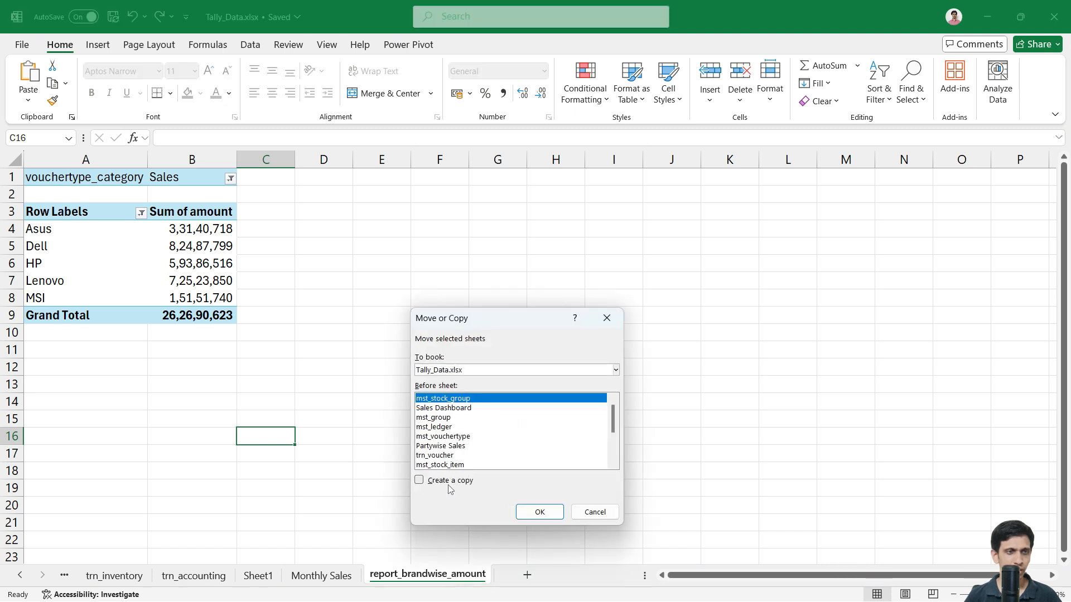
{"action": "left_click", "coordinate": [450, 481]}
{"action": "left_click", "coordinate": [540, 512]}
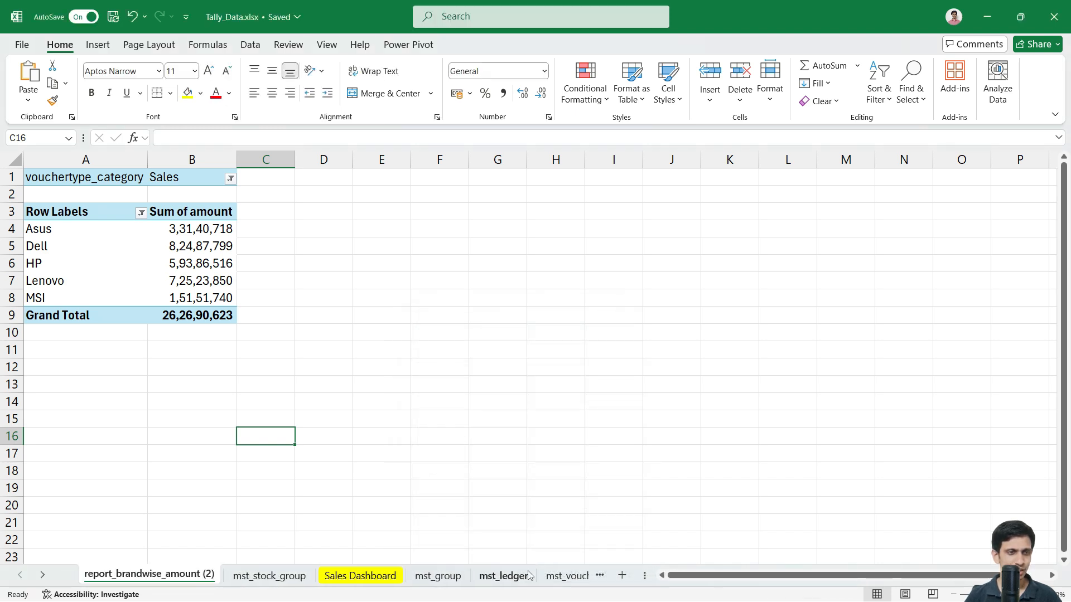
{"action": "scroll", "coordinate": [258, 580], "scroll_direction": "down", "scroll_amount": 5}
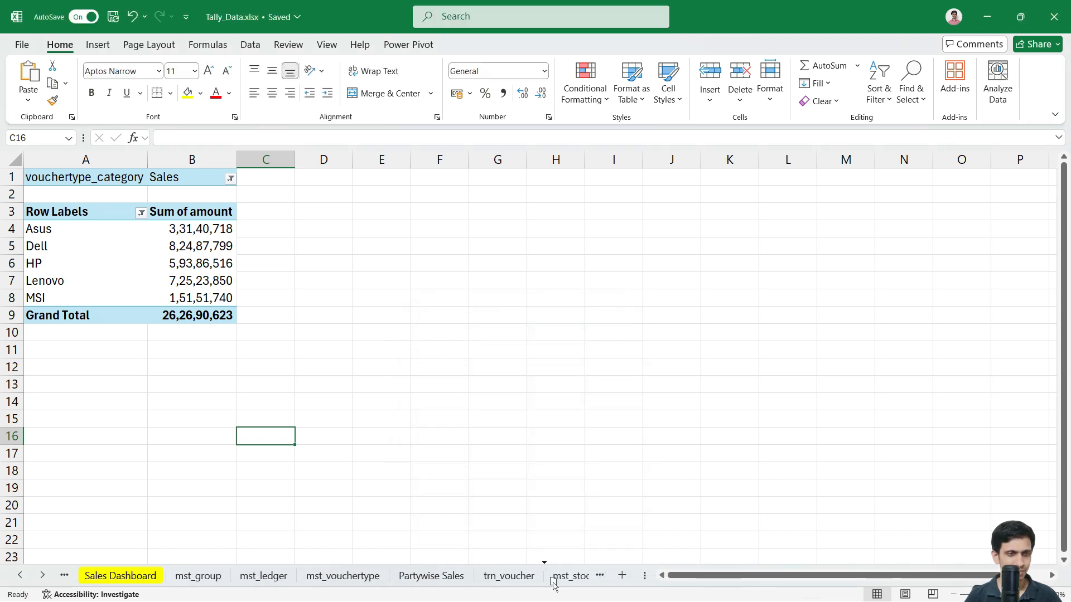
{"action": "scroll", "coordinate": [583, 581], "scroll_direction": "down", "scroll_amount": 5}
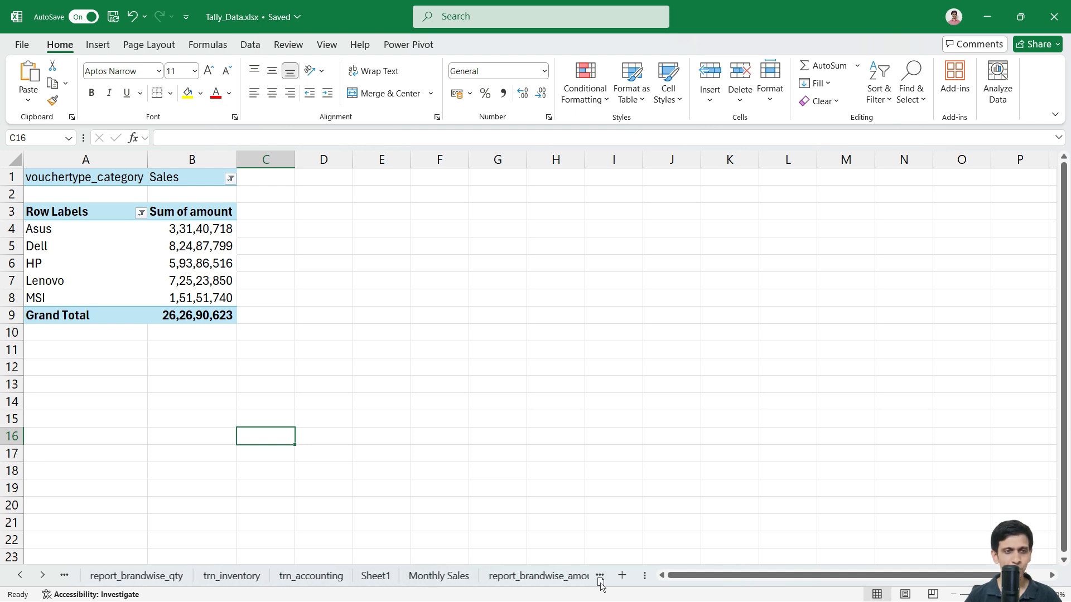
{"action": "left_click_drag", "start_coordinate": [560, 581], "coordinate": [551, 580]}
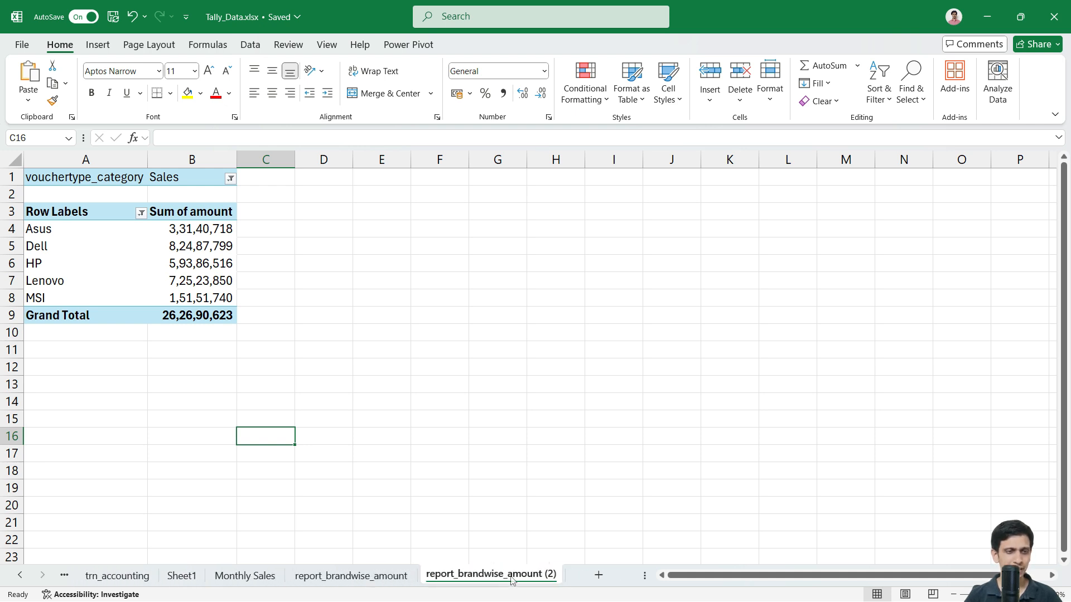
Step: Rename the copied sheet to report_party_amount (2)
{"action": "double_click", "coordinate": [477, 580]}
{"action": "left_click", "coordinate": [477, 582]}
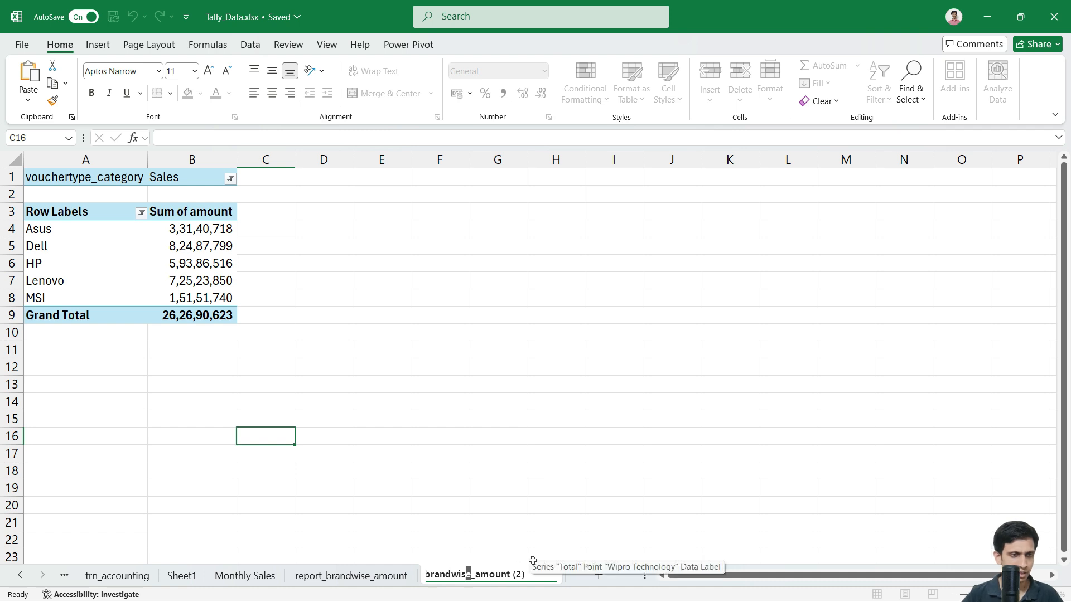
{"action": "key", "text": "shift+Left"}
{"action": "key", "text": "shift+Left"}
{"action": "key", "text": "shift+Left"}
{"action": "key", "text": "shift+Left"}
{"action": "key", "text": "shift+Left"}
{"action": "key", "text": "shift+Left"}
{"action": "key", "text": "shift+Left"}
{"action": "key", "text": "shift+Left"}
{"action": "key", "text": "shift+Left"}
{"action": "key", "text": "shift+Left"}
{"action": "key", "text": "shift+Left"}
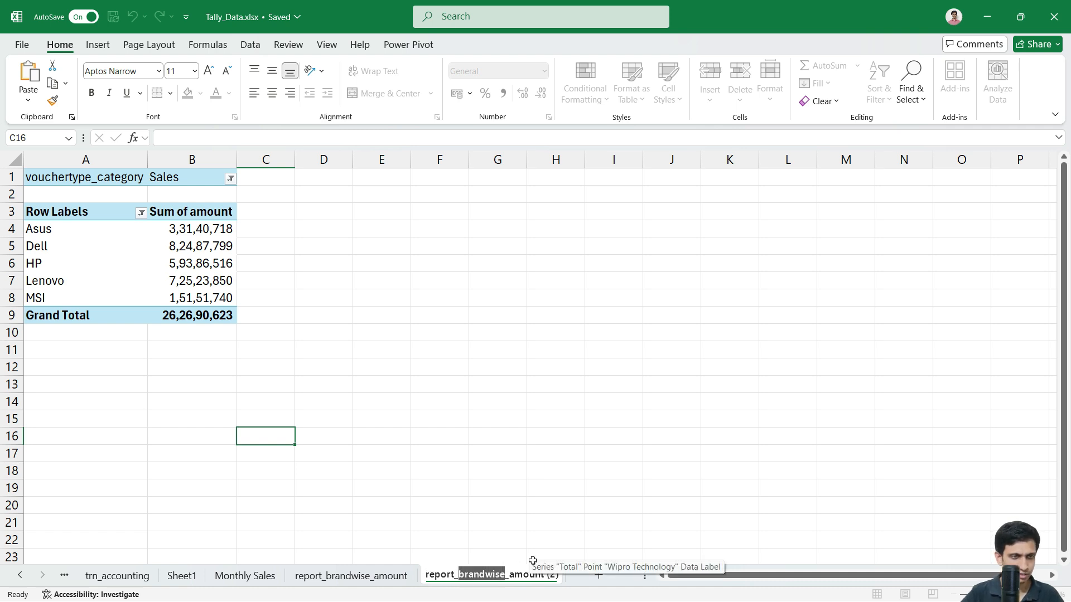
{"action": "type", "text": "party"}
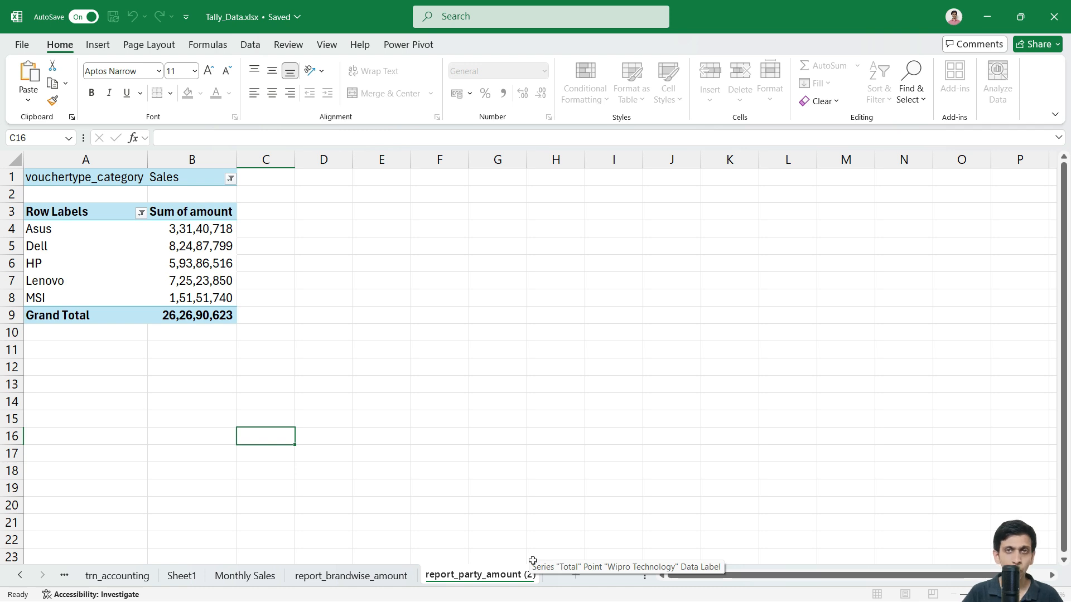
{"action": "key", "text": "Return"}
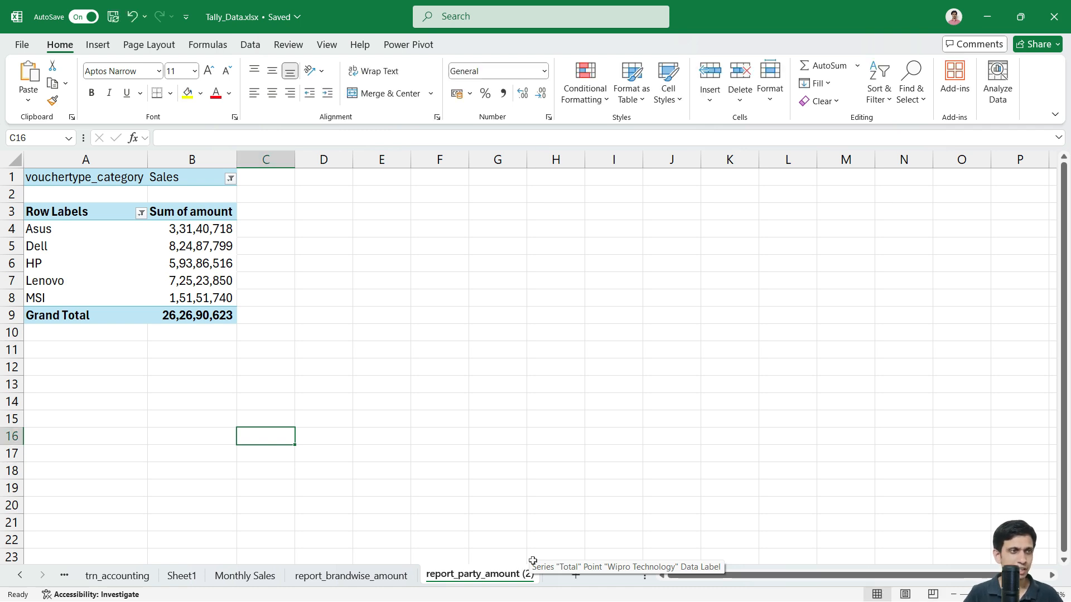
Step: Lay out the copied pivot with party_name in Rows and stock_group brands in Columns
{"action": "left_click", "coordinate": [86, 250]}
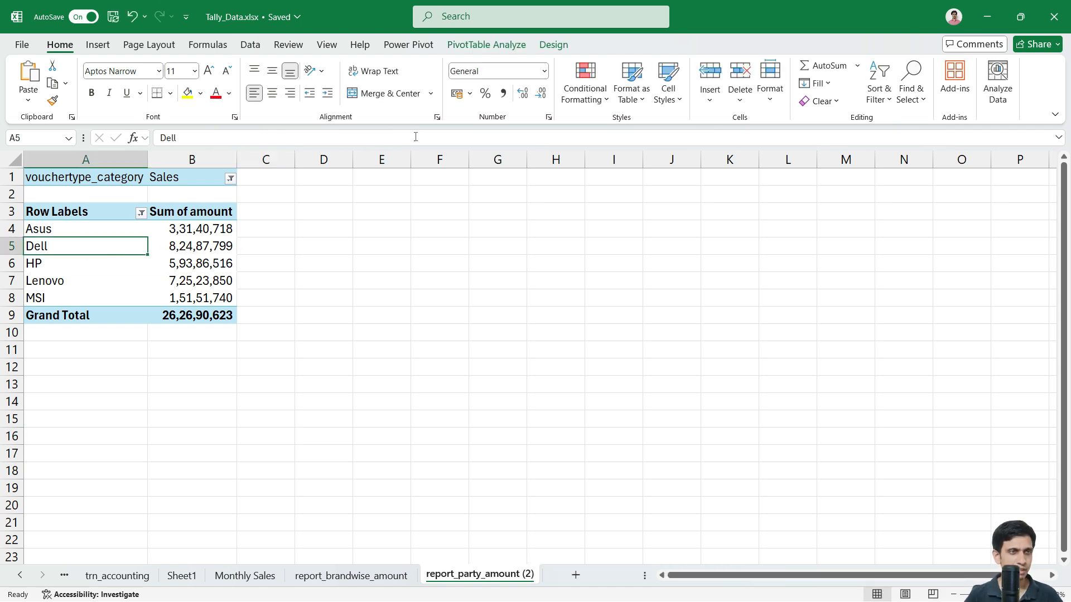
{"action": "left_click", "coordinate": [486, 46]}
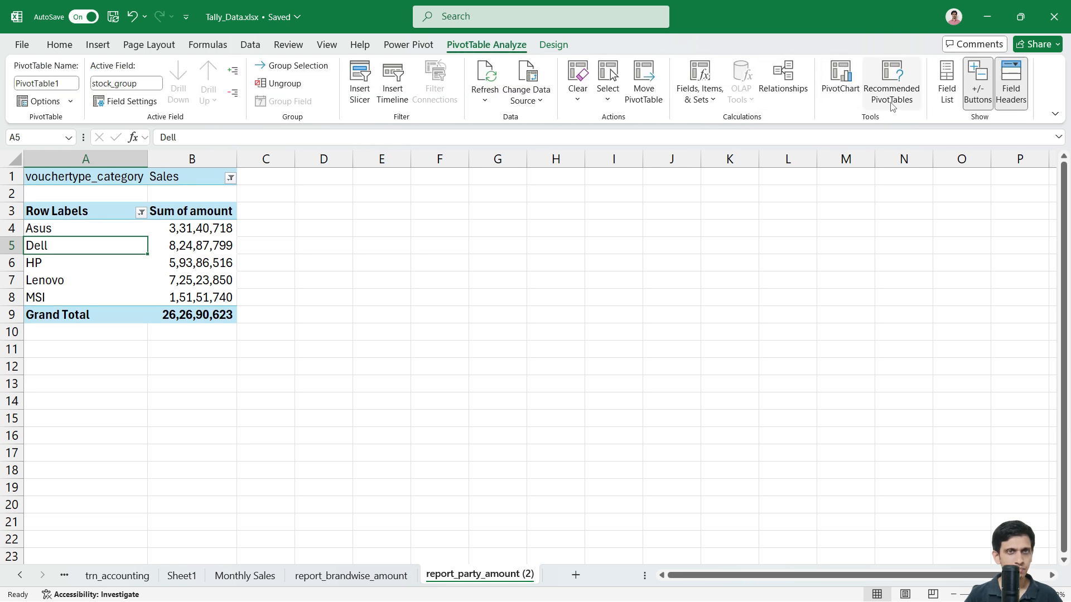
{"action": "left_click", "coordinate": [947, 89]}
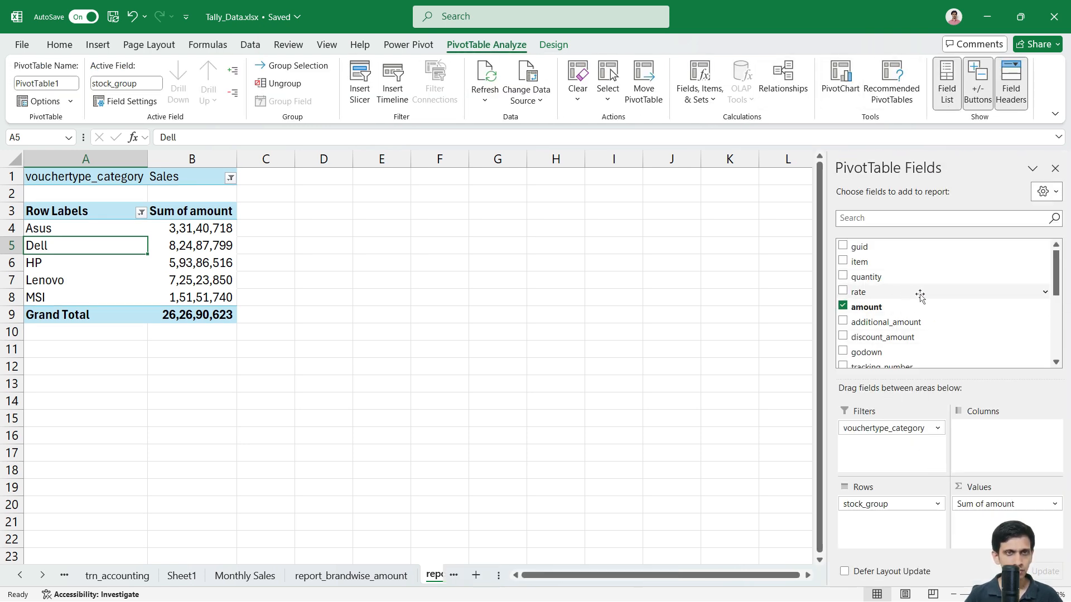
{"action": "scroll", "coordinate": [915, 295], "scroll_direction": "down", "scroll_amount": 3}
{"action": "scroll", "coordinate": [931, 334], "scroll_direction": "down", "scroll_amount": 2}
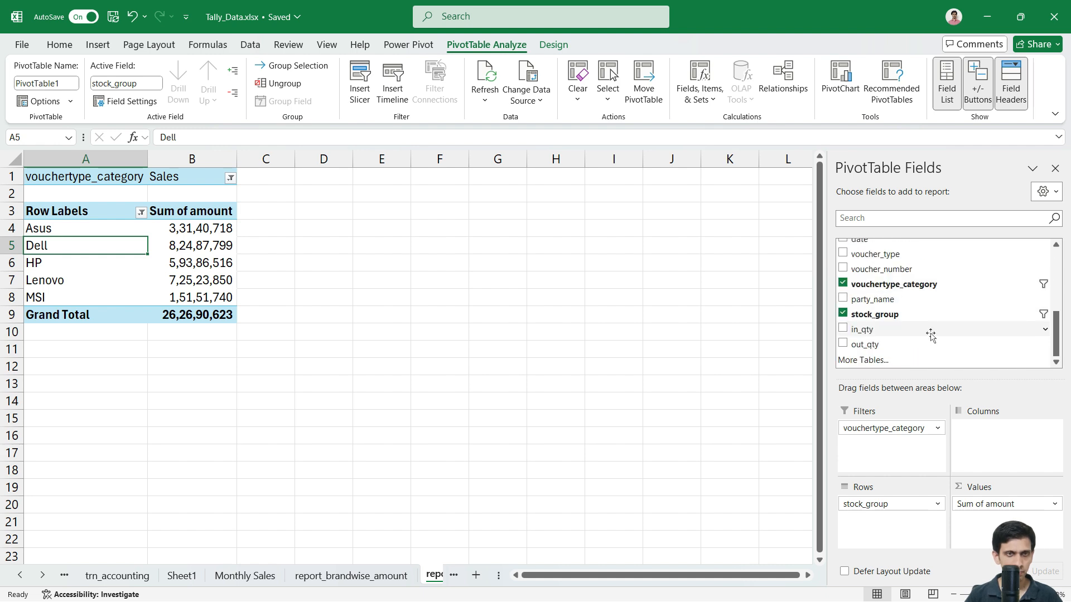
{"action": "scroll", "coordinate": [932, 331], "scroll_direction": "up", "scroll_amount": 4}
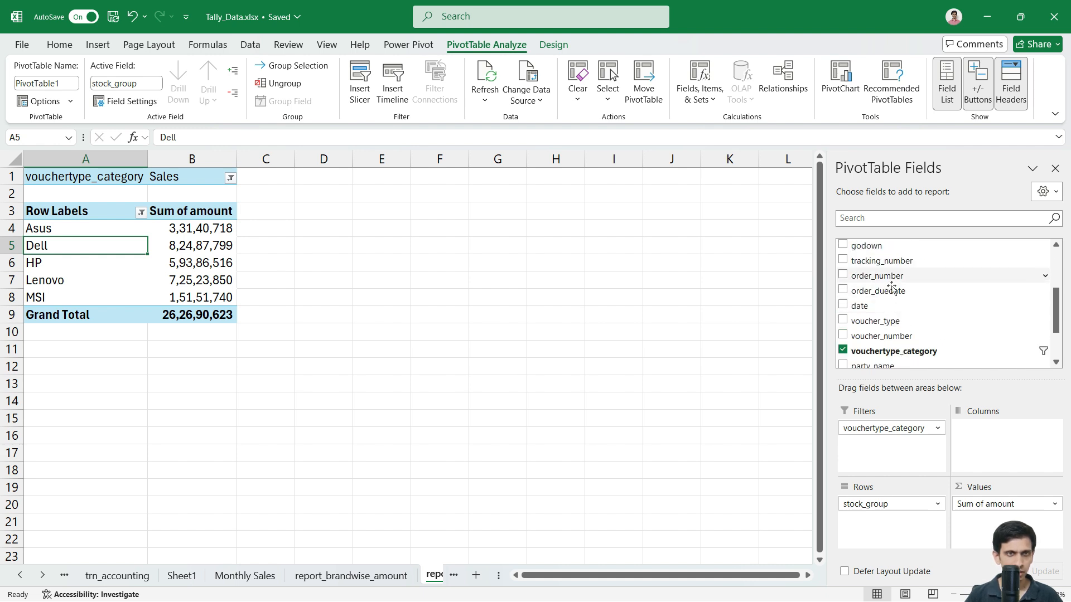
{"action": "scroll", "coordinate": [909, 328], "scroll_direction": "down", "scroll_amount": 2}
{"action": "left_click_drag", "start_coordinate": [915, 333], "coordinate": [915, 508]}
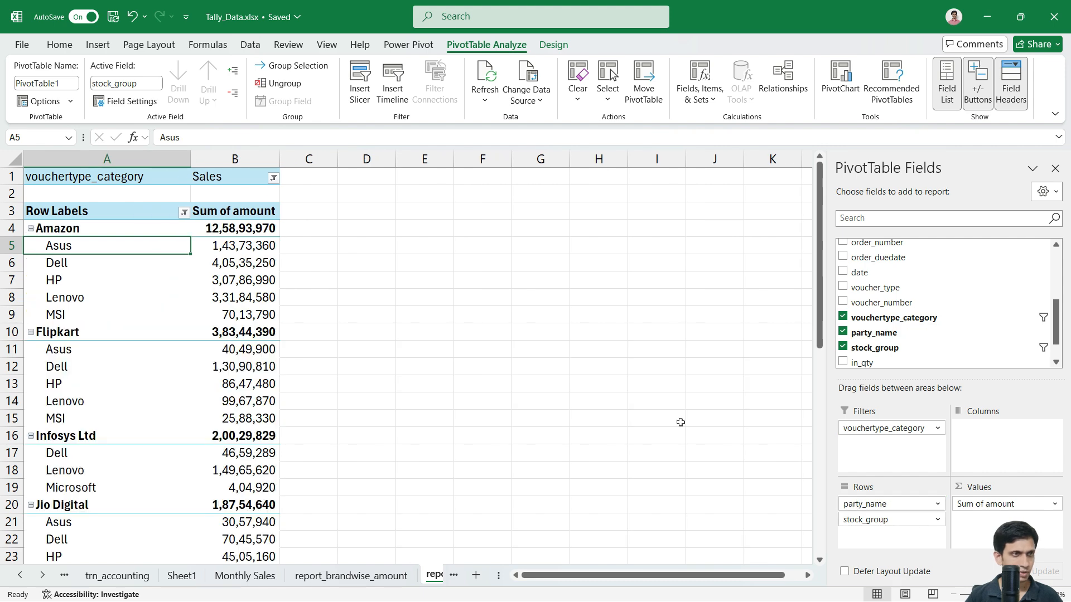
{"action": "scroll", "coordinate": [186, 327], "scroll_direction": "down", "scroll_amount": 3}
{"action": "scroll", "coordinate": [185, 326], "scroll_direction": "up", "scroll_amount": 3}
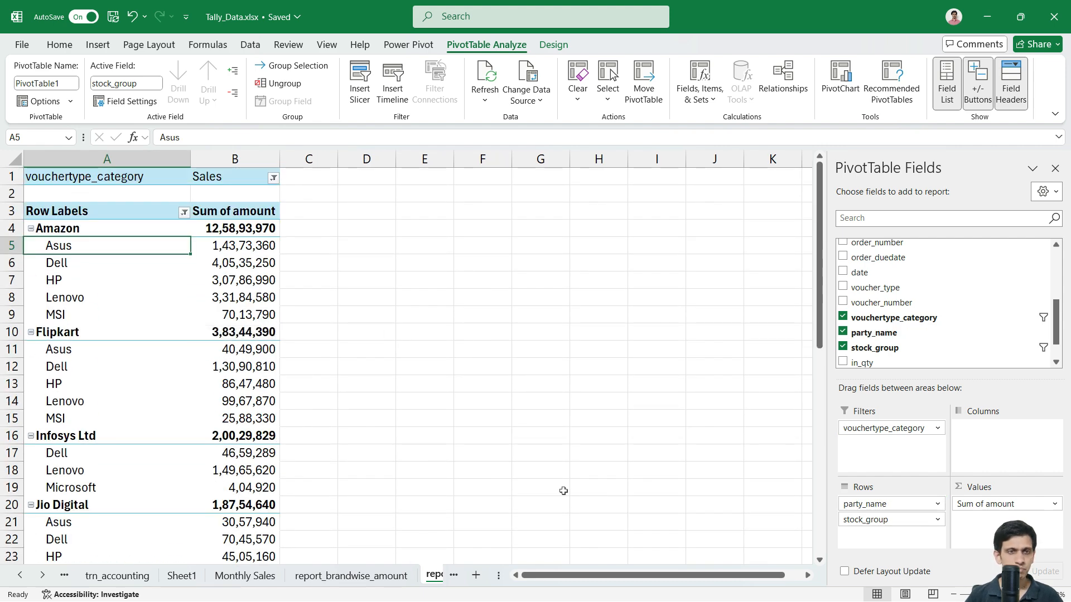
{"action": "left_click_drag", "start_coordinate": [907, 491], "coordinate": [999, 451]}
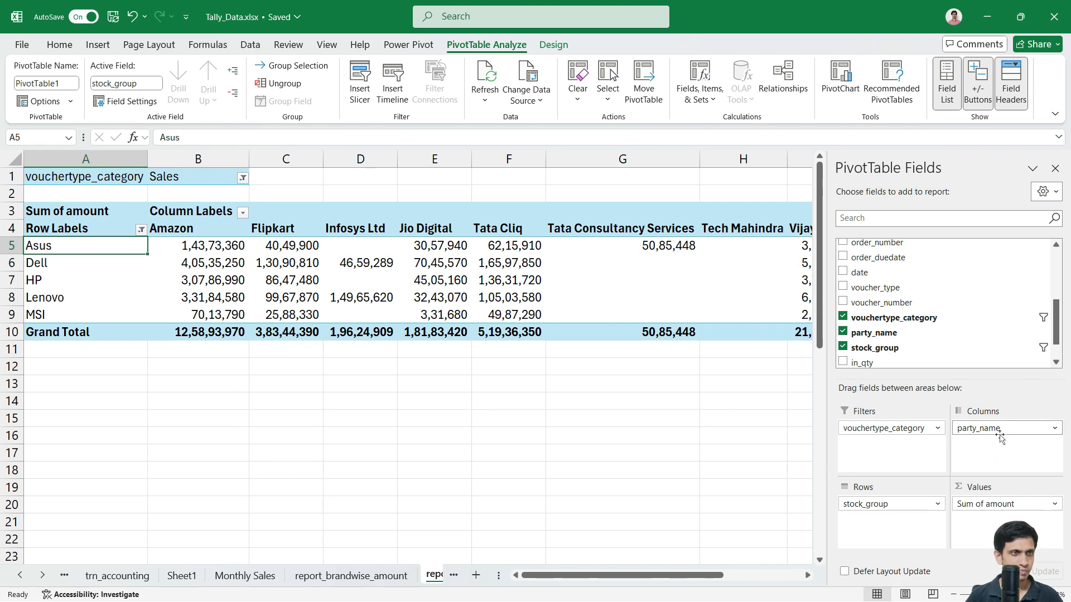
{"action": "left_click_drag", "start_coordinate": [1000, 438], "coordinate": [982, 451]}
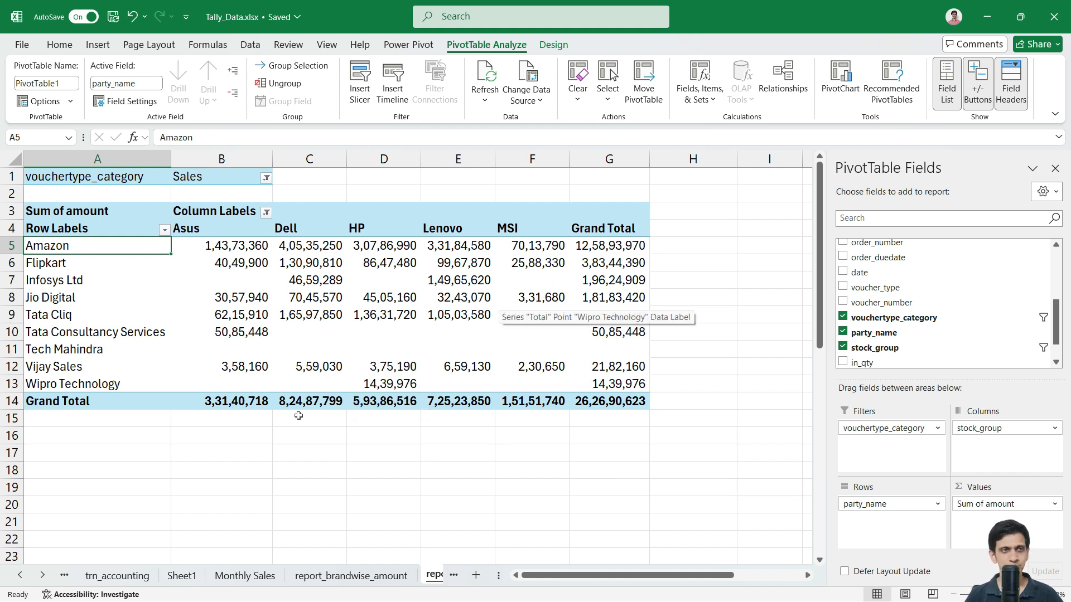
{"action": "mouse_move", "coordinate": [313, 341]}
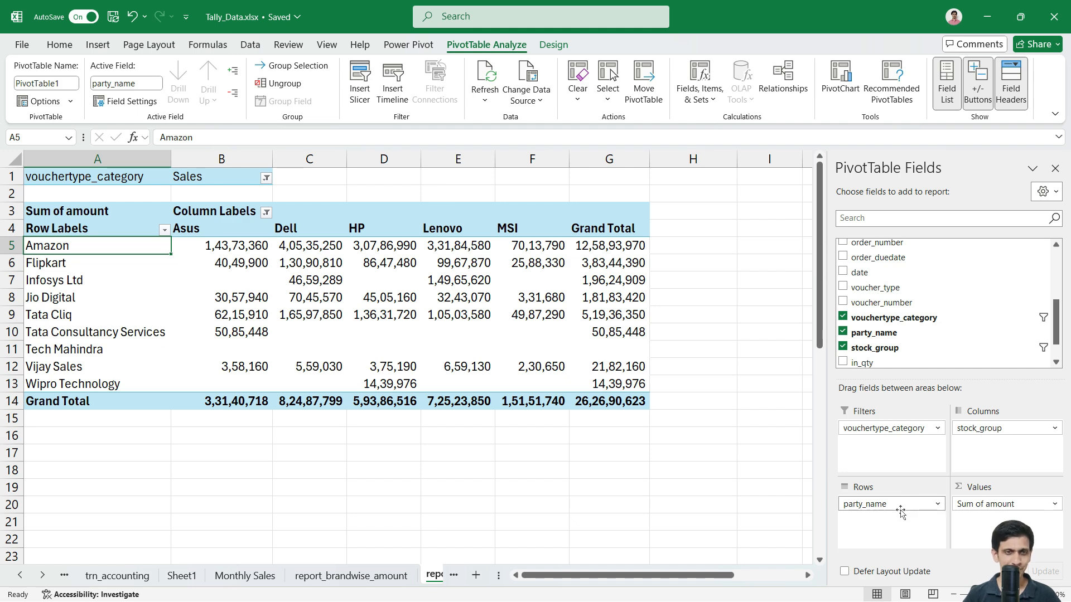
Step: Move party_name to Columns and stock_group to Rows, nesting item beneath stock_group
{"action": "mouse_move", "coordinate": [900, 511]}
{"action": "left_mouse_down"}
{"action": "mouse_move", "coordinate": [976, 450]}
{"action": "mouse_move", "coordinate": [982, 459]}
{"action": "mouse_move", "coordinate": [915, 486]}
{"action": "mouse_move", "coordinate": [886, 520]}
{"action": "left_mouse_up"}
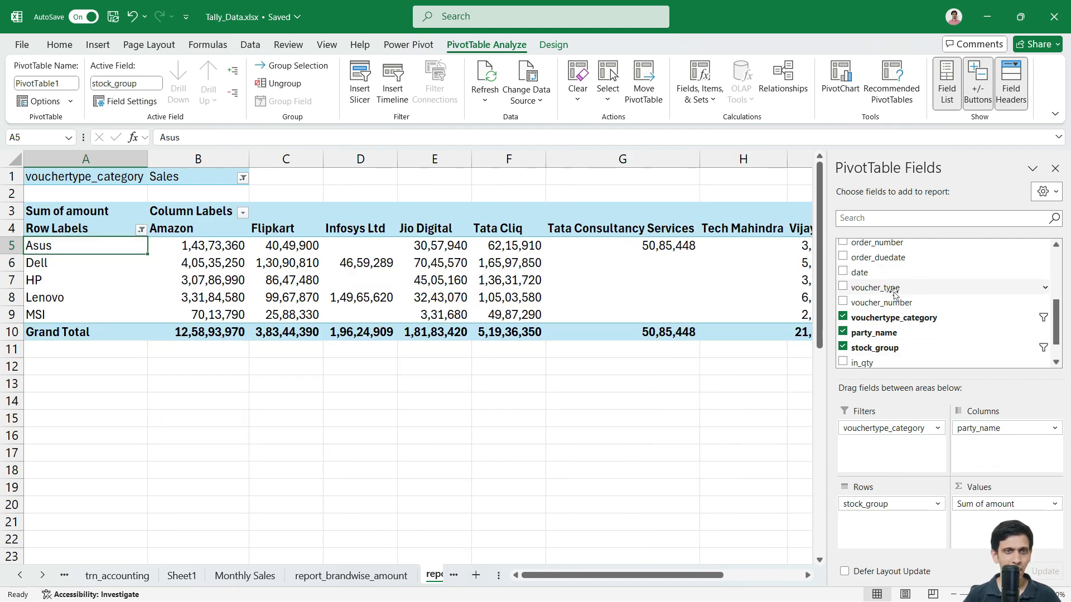
{"action": "scroll", "coordinate": [893, 295], "scroll_direction": "down", "scroll_amount": 1}
{"action": "scroll", "coordinate": [878, 346], "scroll_direction": "up", "scroll_amount": 4}
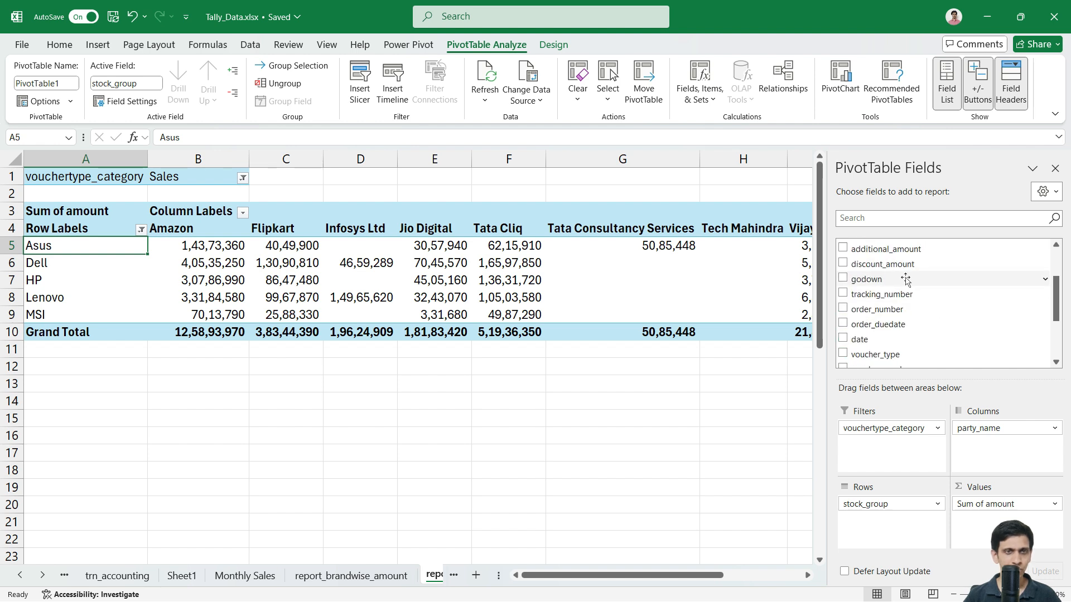
{"action": "scroll", "coordinate": [903, 298], "scroll_direction": "up", "scroll_amount": 3}
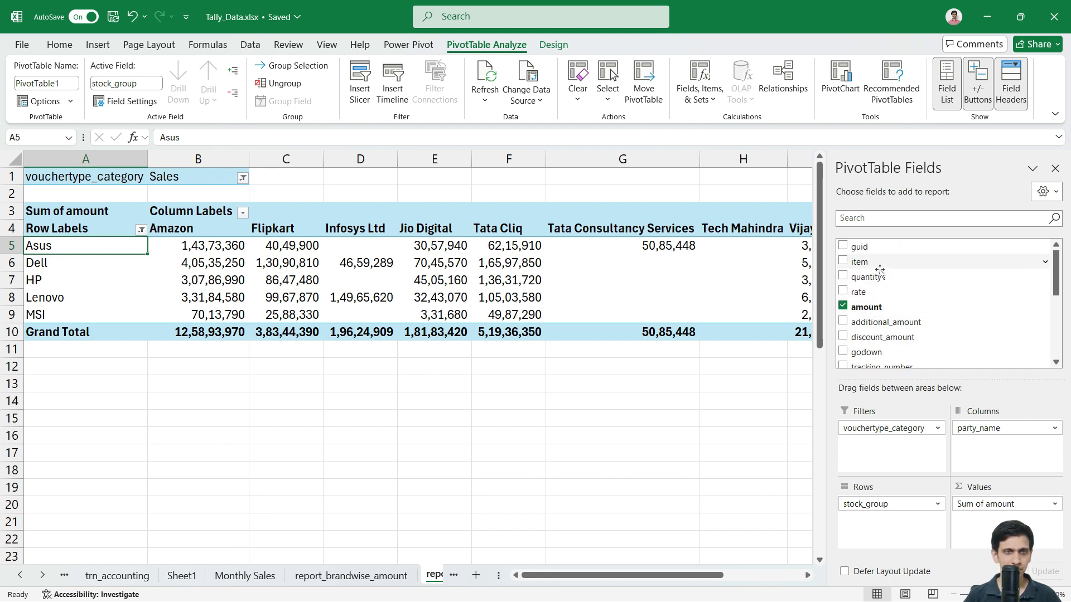
{"action": "left_click_drag", "start_coordinate": [880, 272], "coordinate": [901, 524]}
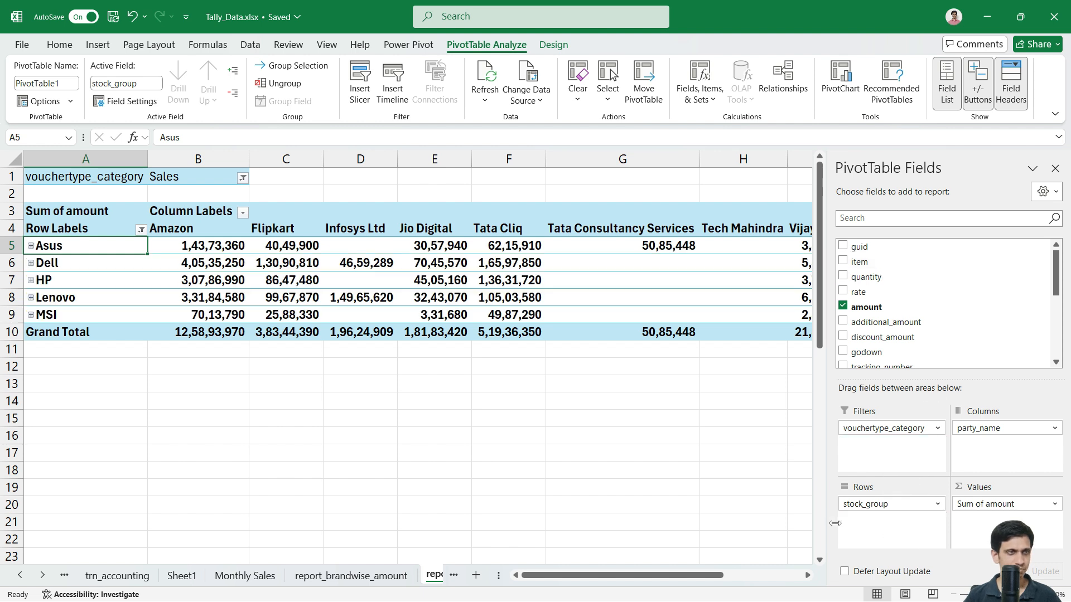
Step: Expand the entire brand field so each brand, starting with Asus, lists its items, then check the amounts
{"action": "right_click", "coordinate": [55, 249]}
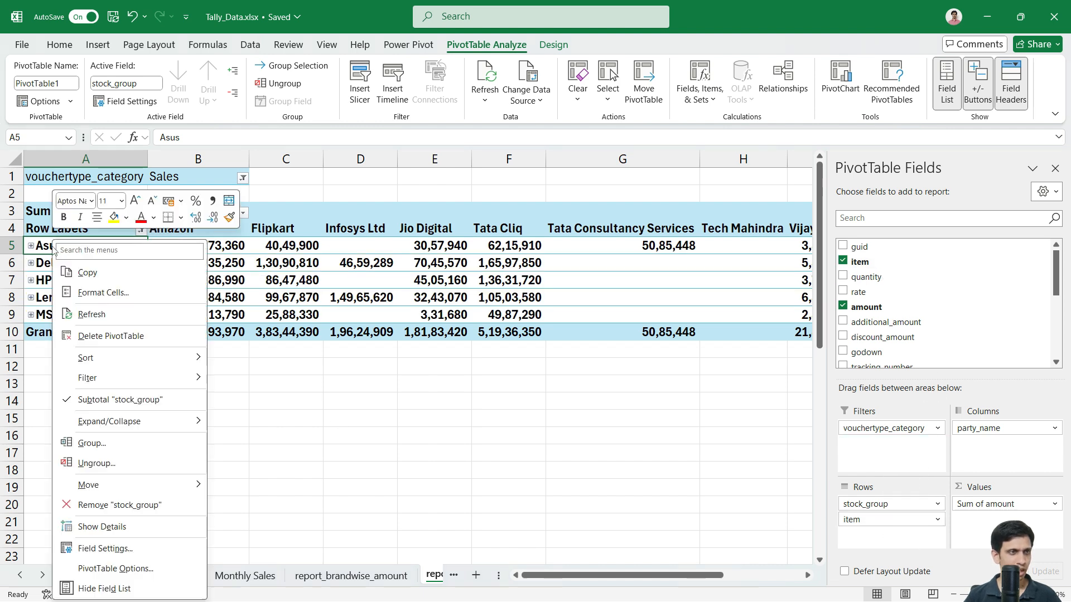
{"action": "mouse_move", "coordinate": [150, 494]}
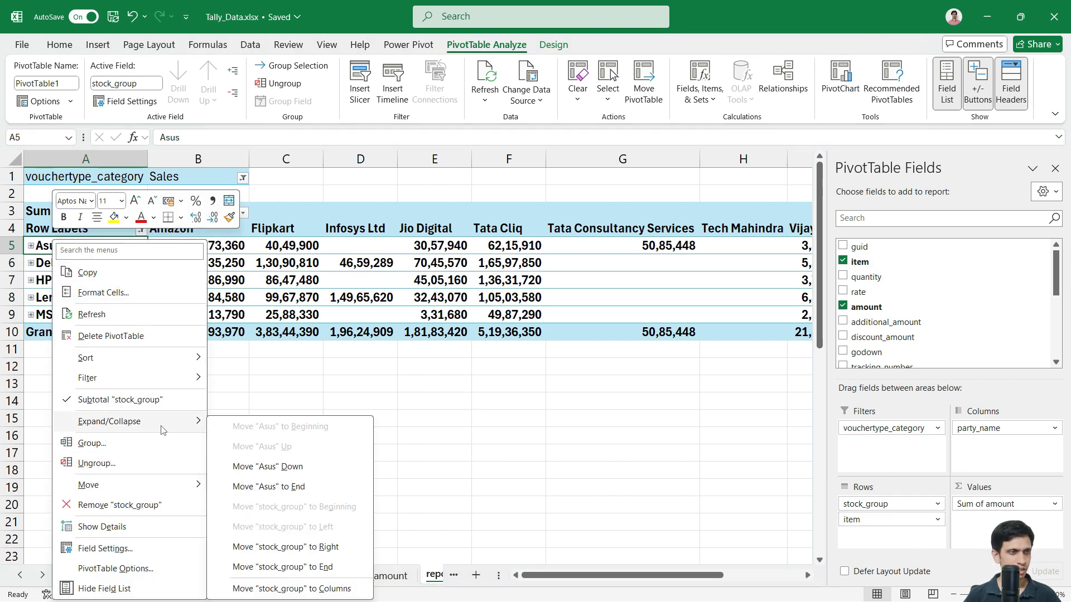
{"action": "mouse_move", "coordinate": [145, 422]}
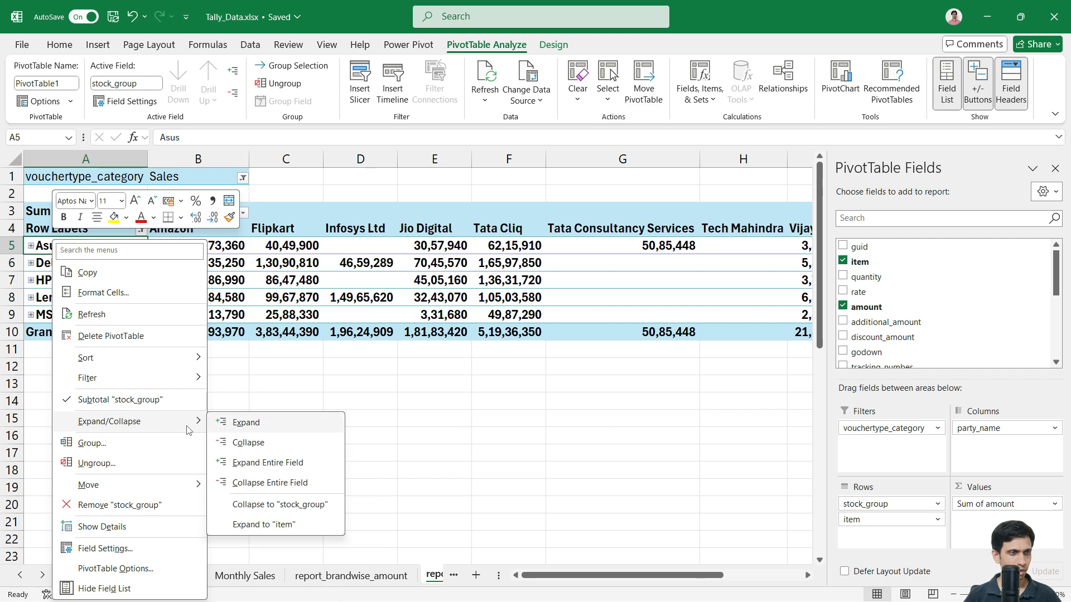
{"action": "left_click", "coordinate": [264, 464]}
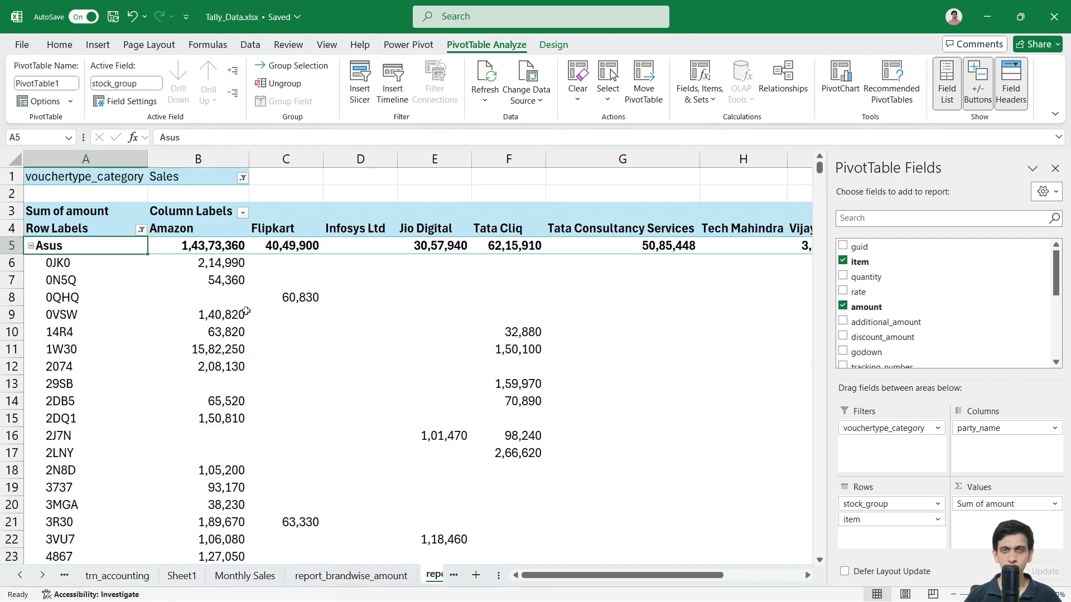
{"action": "left_click", "coordinate": [227, 316]}
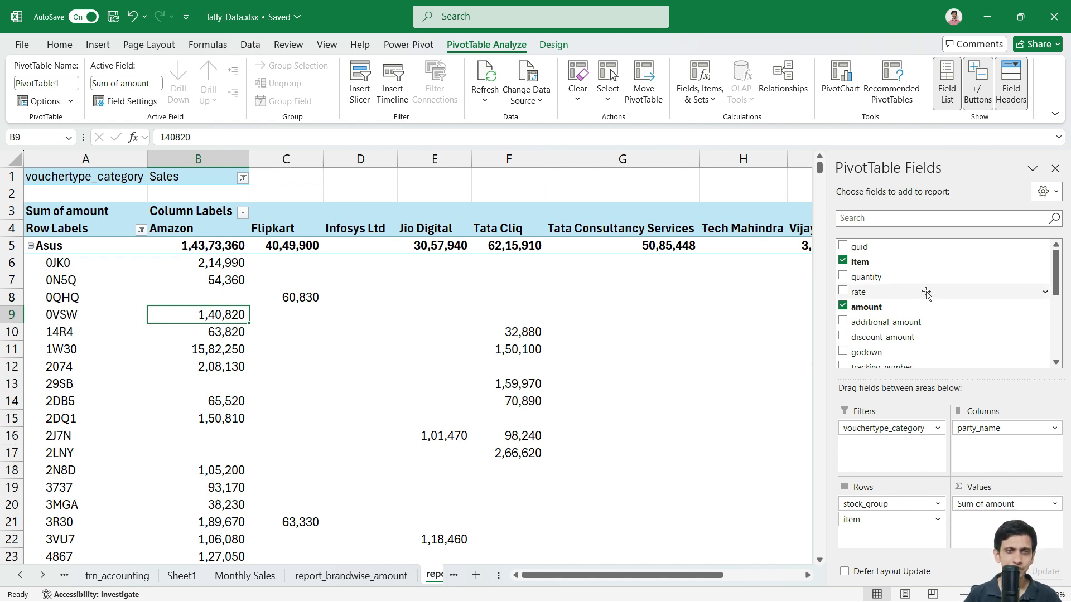
{"action": "scroll", "coordinate": [925, 296], "scroll_direction": "down", "scroll_amount": 1}
{"action": "scroll", "coordinate": [925, 295], "scroll_direction": "down", "scroll_amount": 3}
{"action": "scroll", "coordinate": [925, 295], "scroll_direction": "up", "scroll_amount": 4}
{"action": "scroll", "coordinate": [924, 296], "scroll_direction": "down", "scroll_amount": 2}
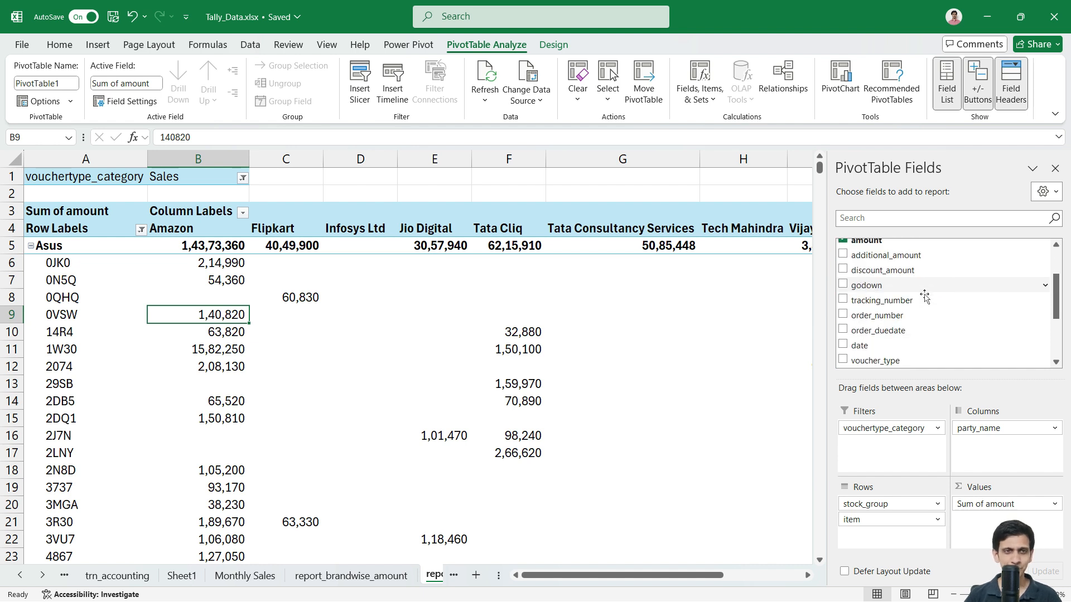